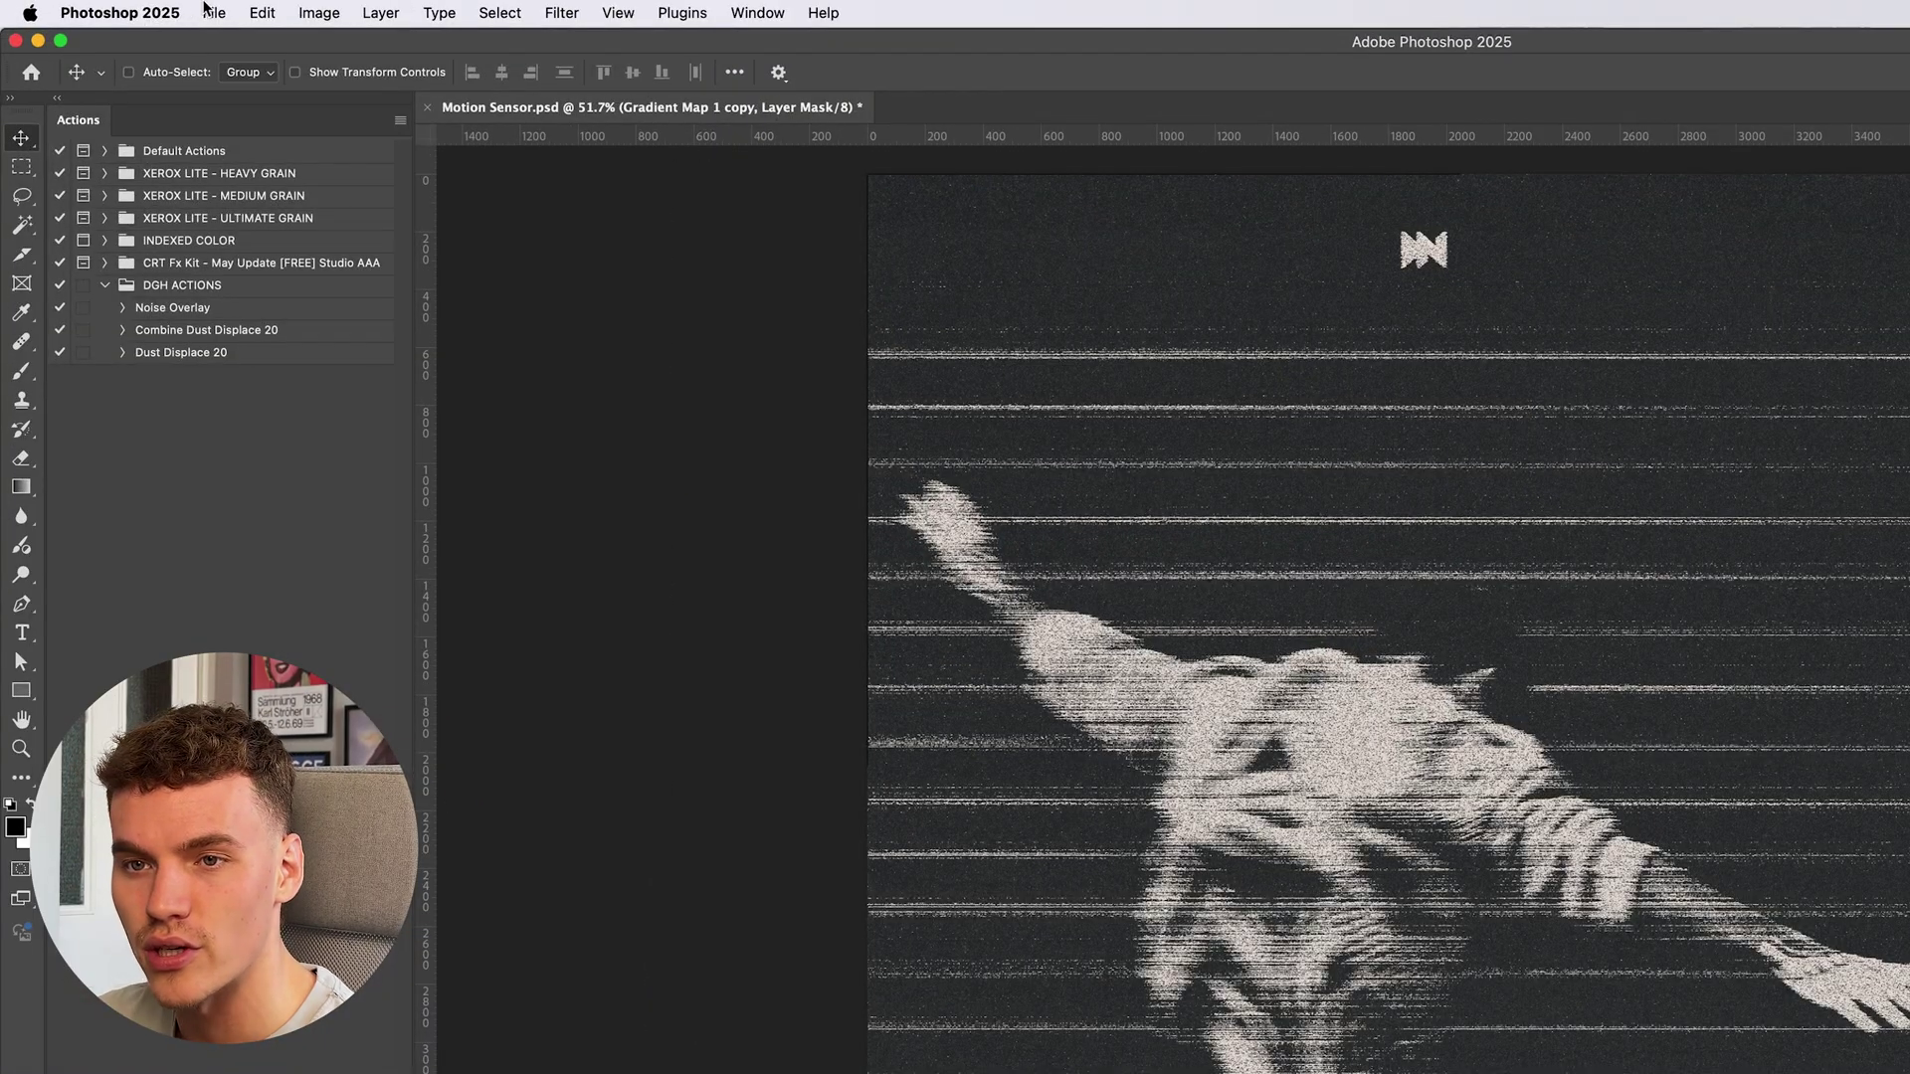
# Create a 3840 x 4800 px RGB document at 300 pixels/inch and fill its background with black
pyautogui.click(142, 8)
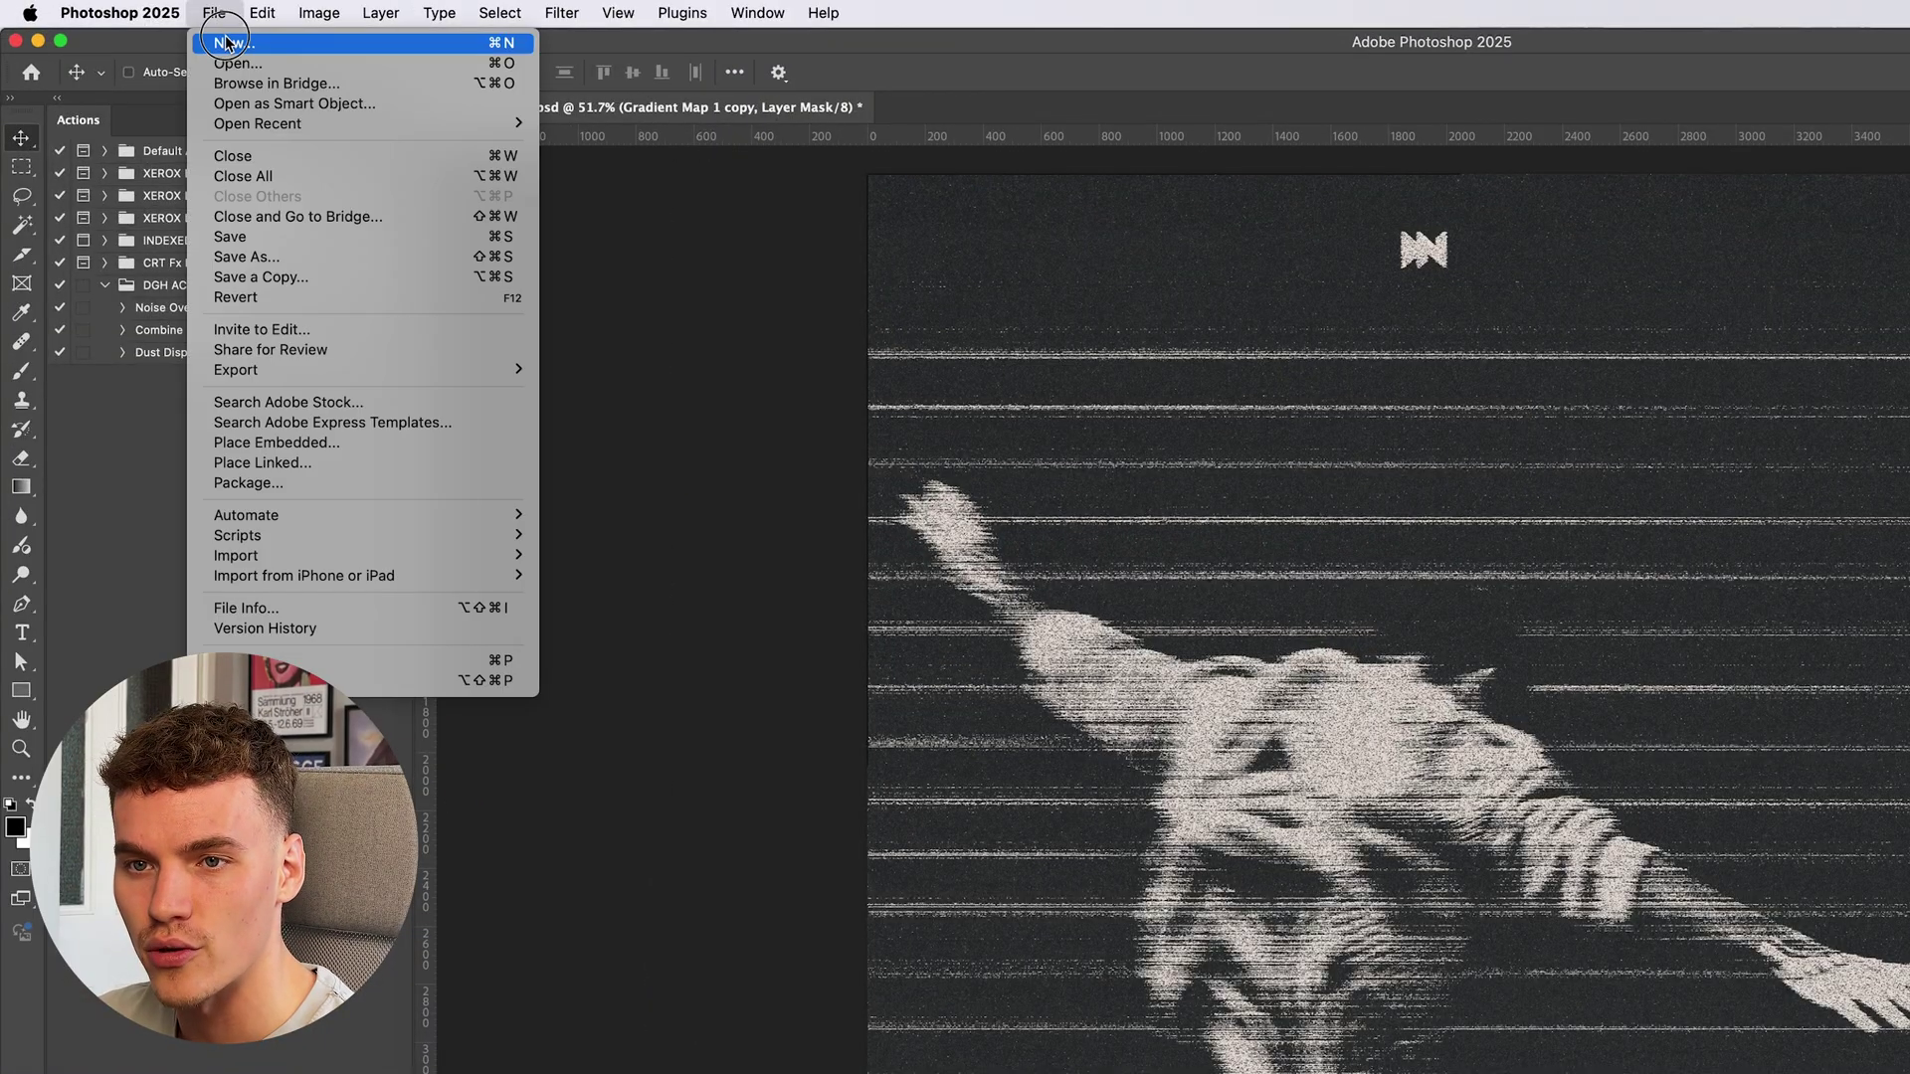
pyautogui.click(159, 28)
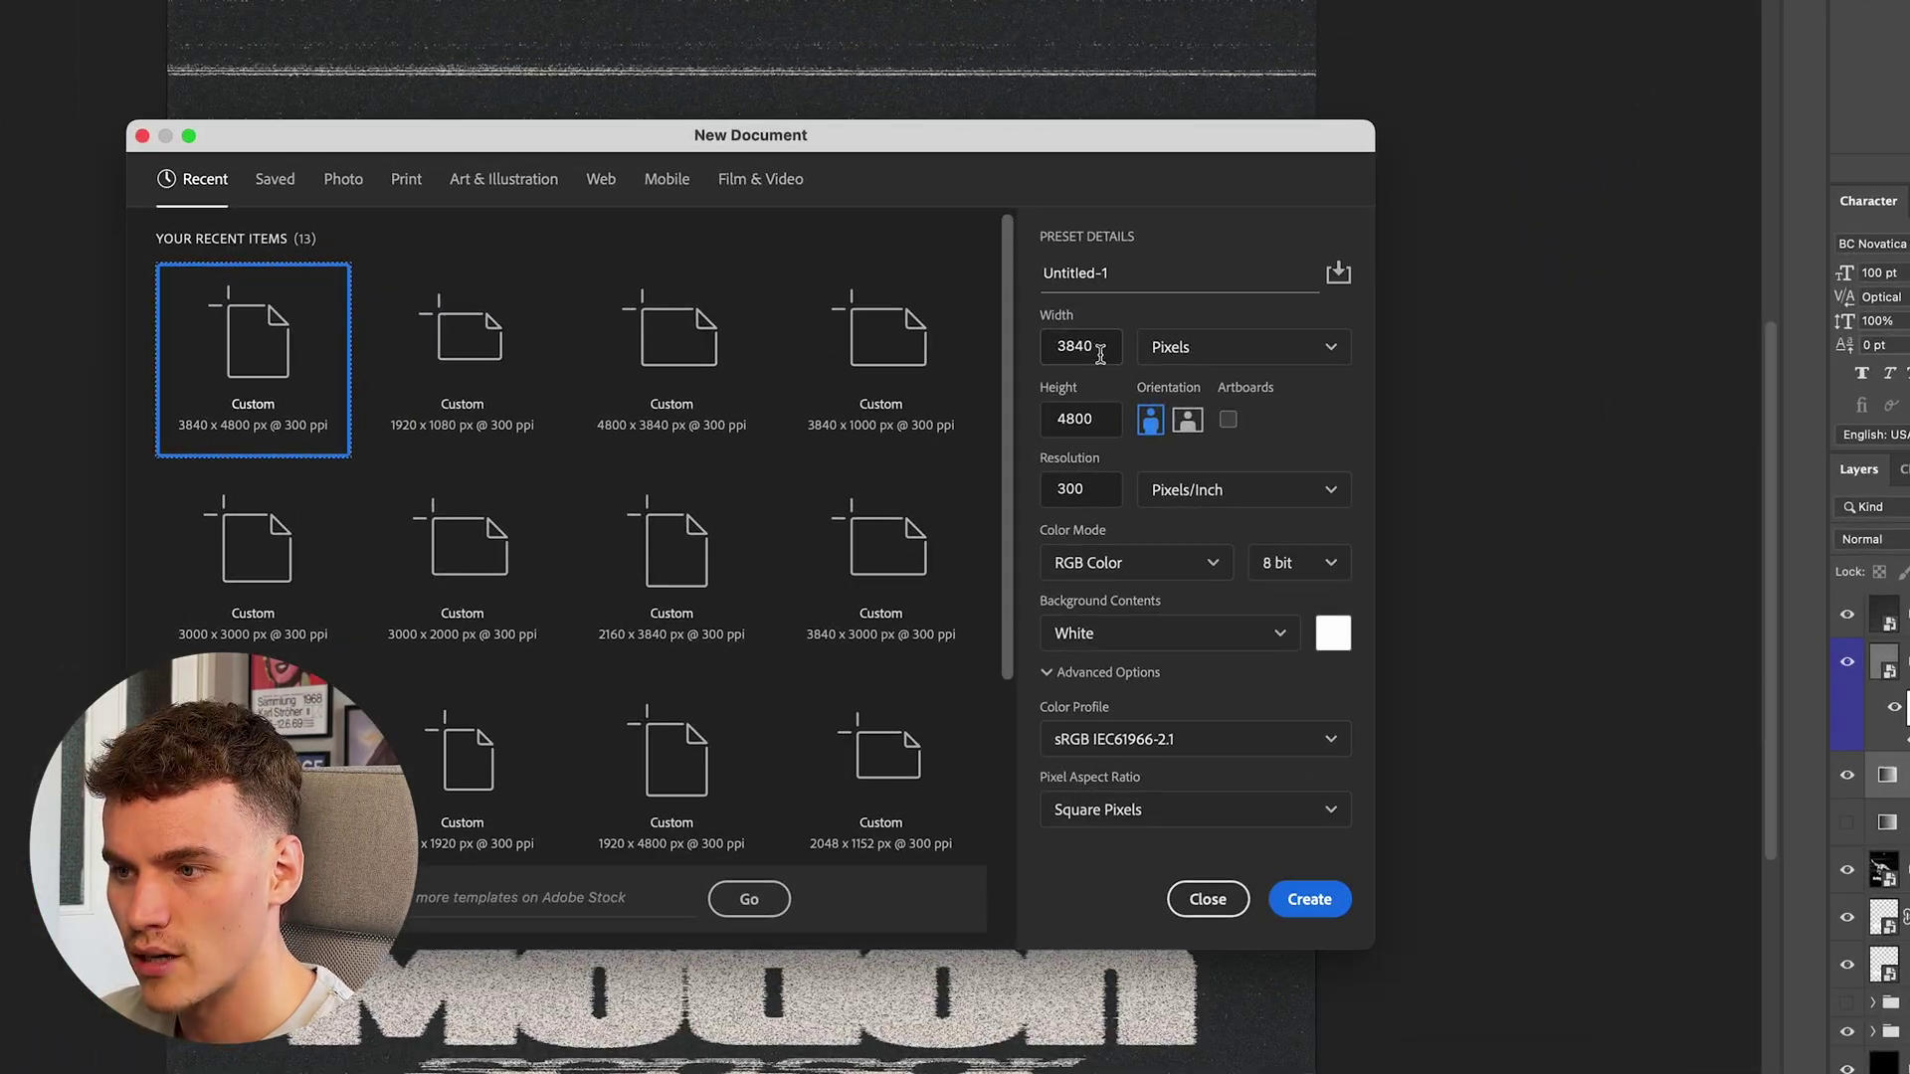
pyautogui.click(1102, 482)
pyautogui.click(1310, 899)
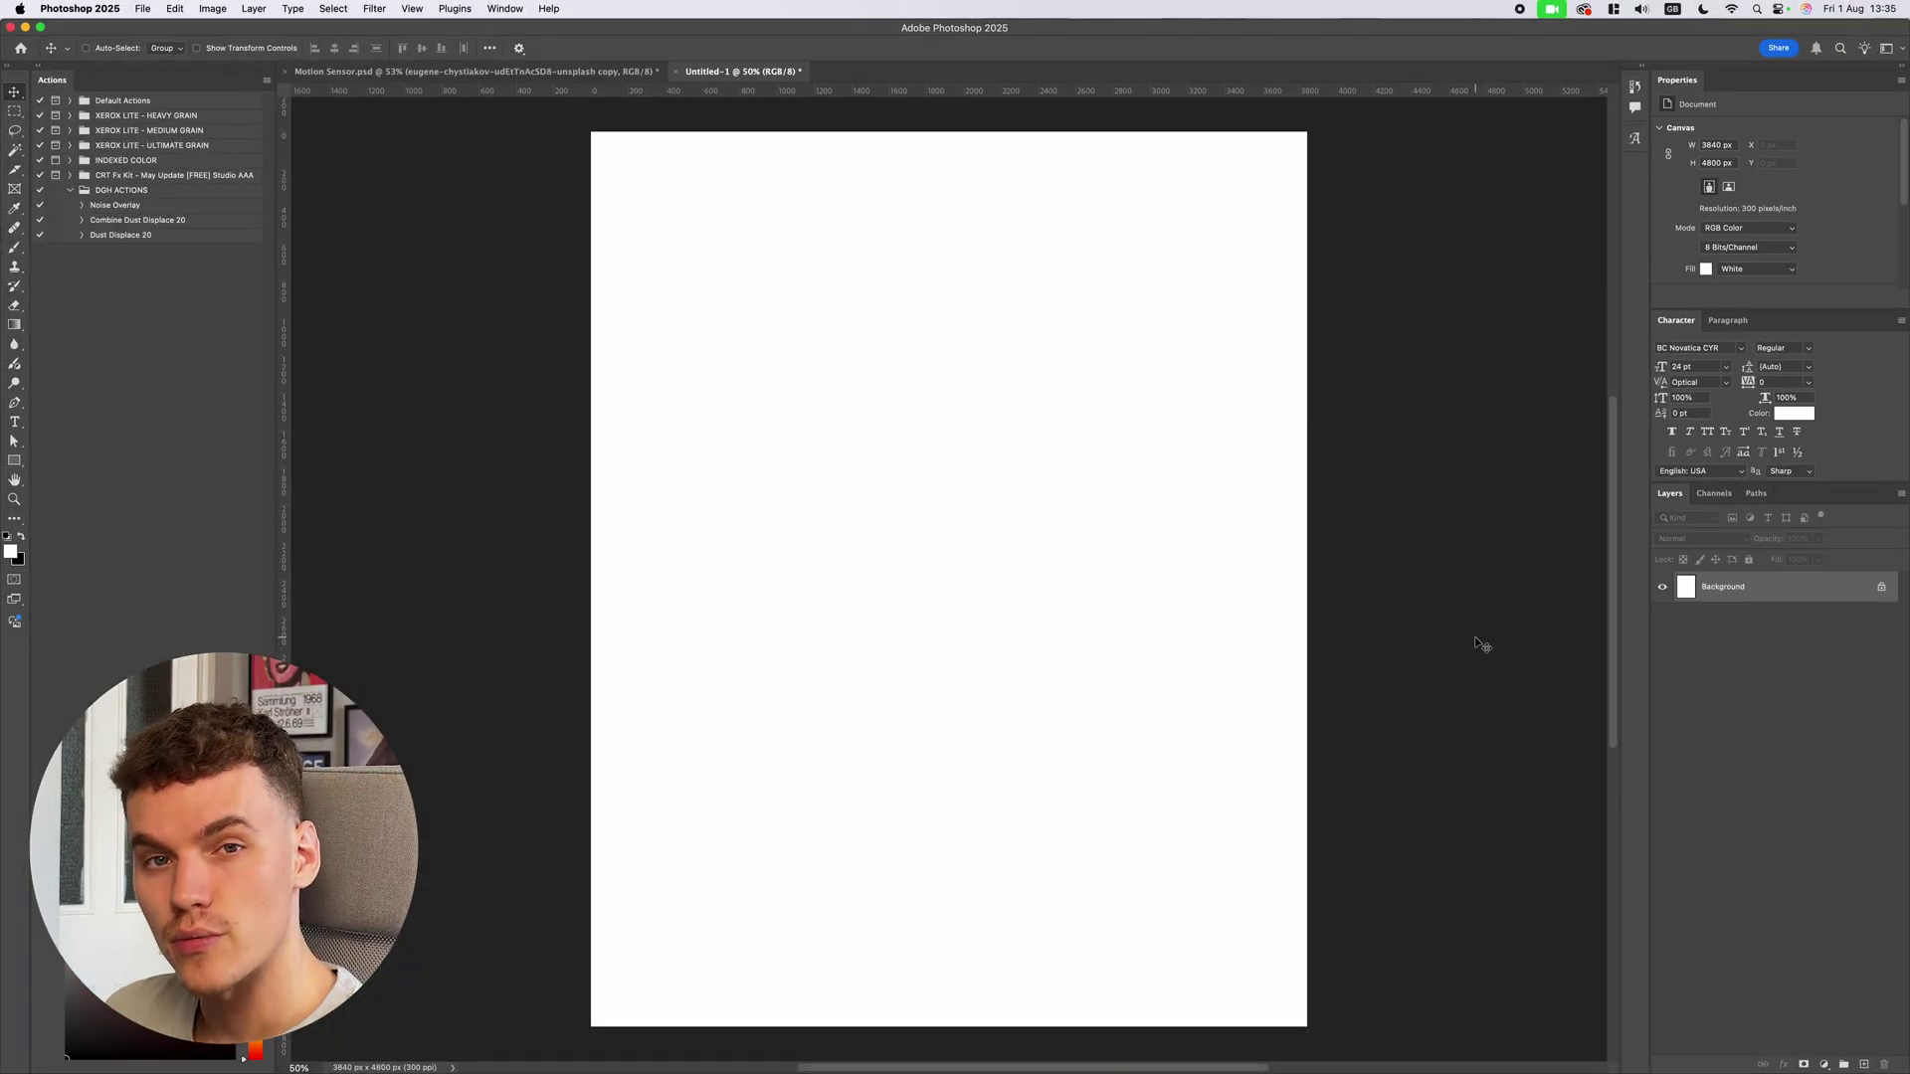
pyautogui.press('super+BackSpace')
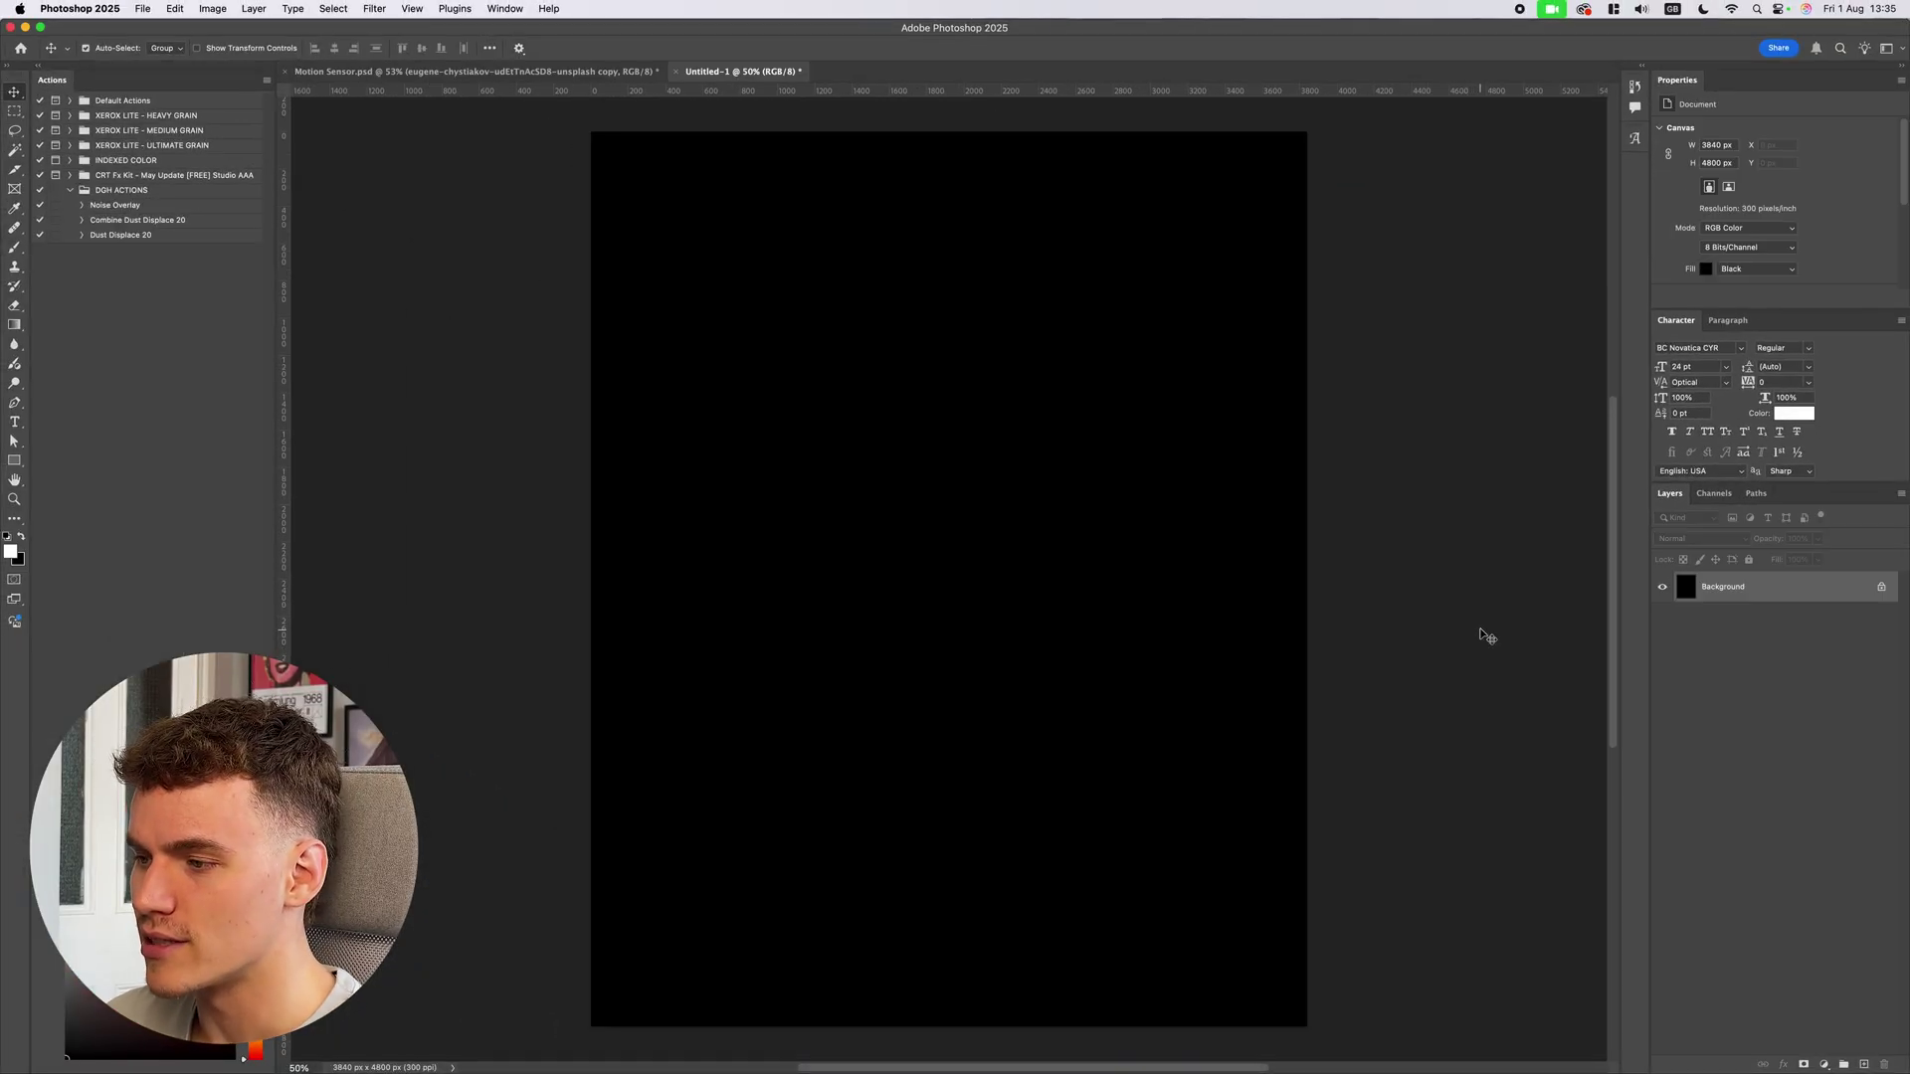
# Place the photo of the figure with outstretched arms across the canvas width and move it slightly upward
pyautogui.moveTo(1486, 637); pyautogui.dragTo(1224, 646)
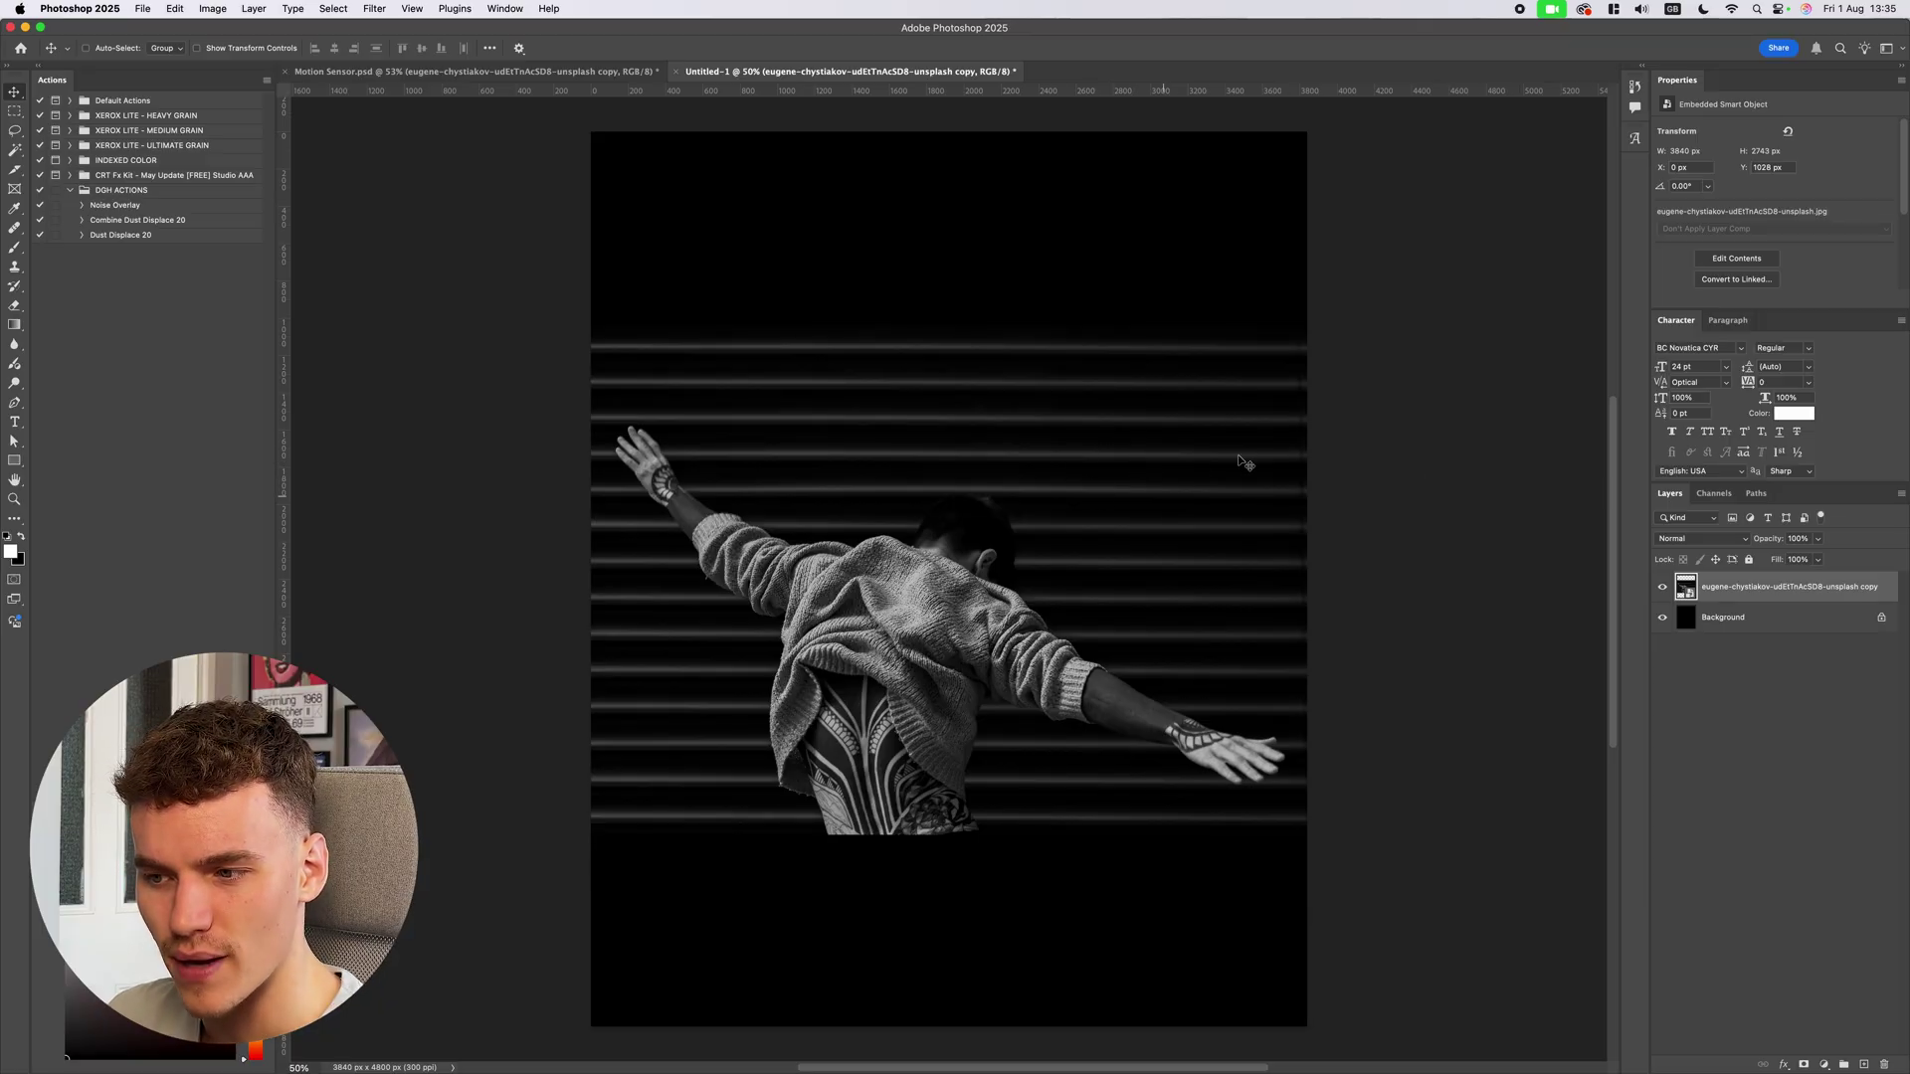
pyautogui.press('super+0')
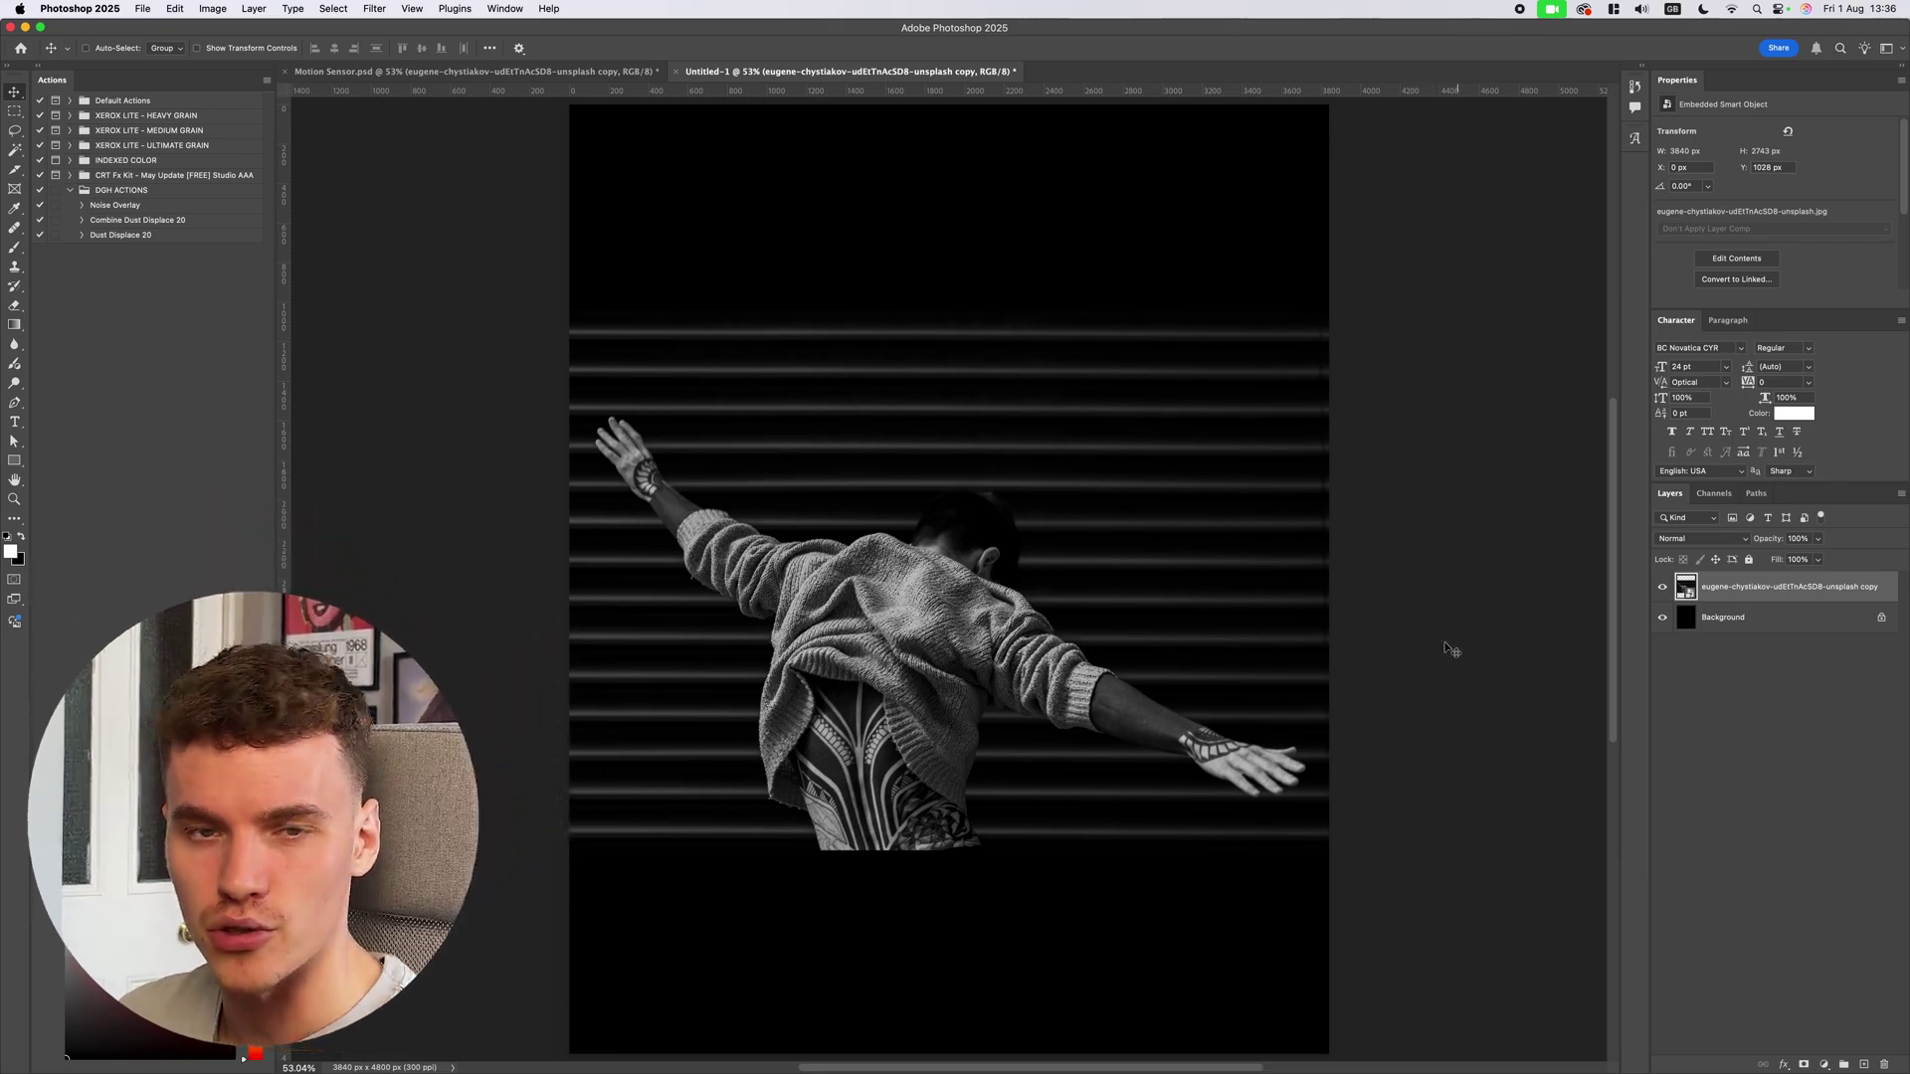
pyautogui.moveTo(1062, 722); pyautogui.dragTo(1065, 667)
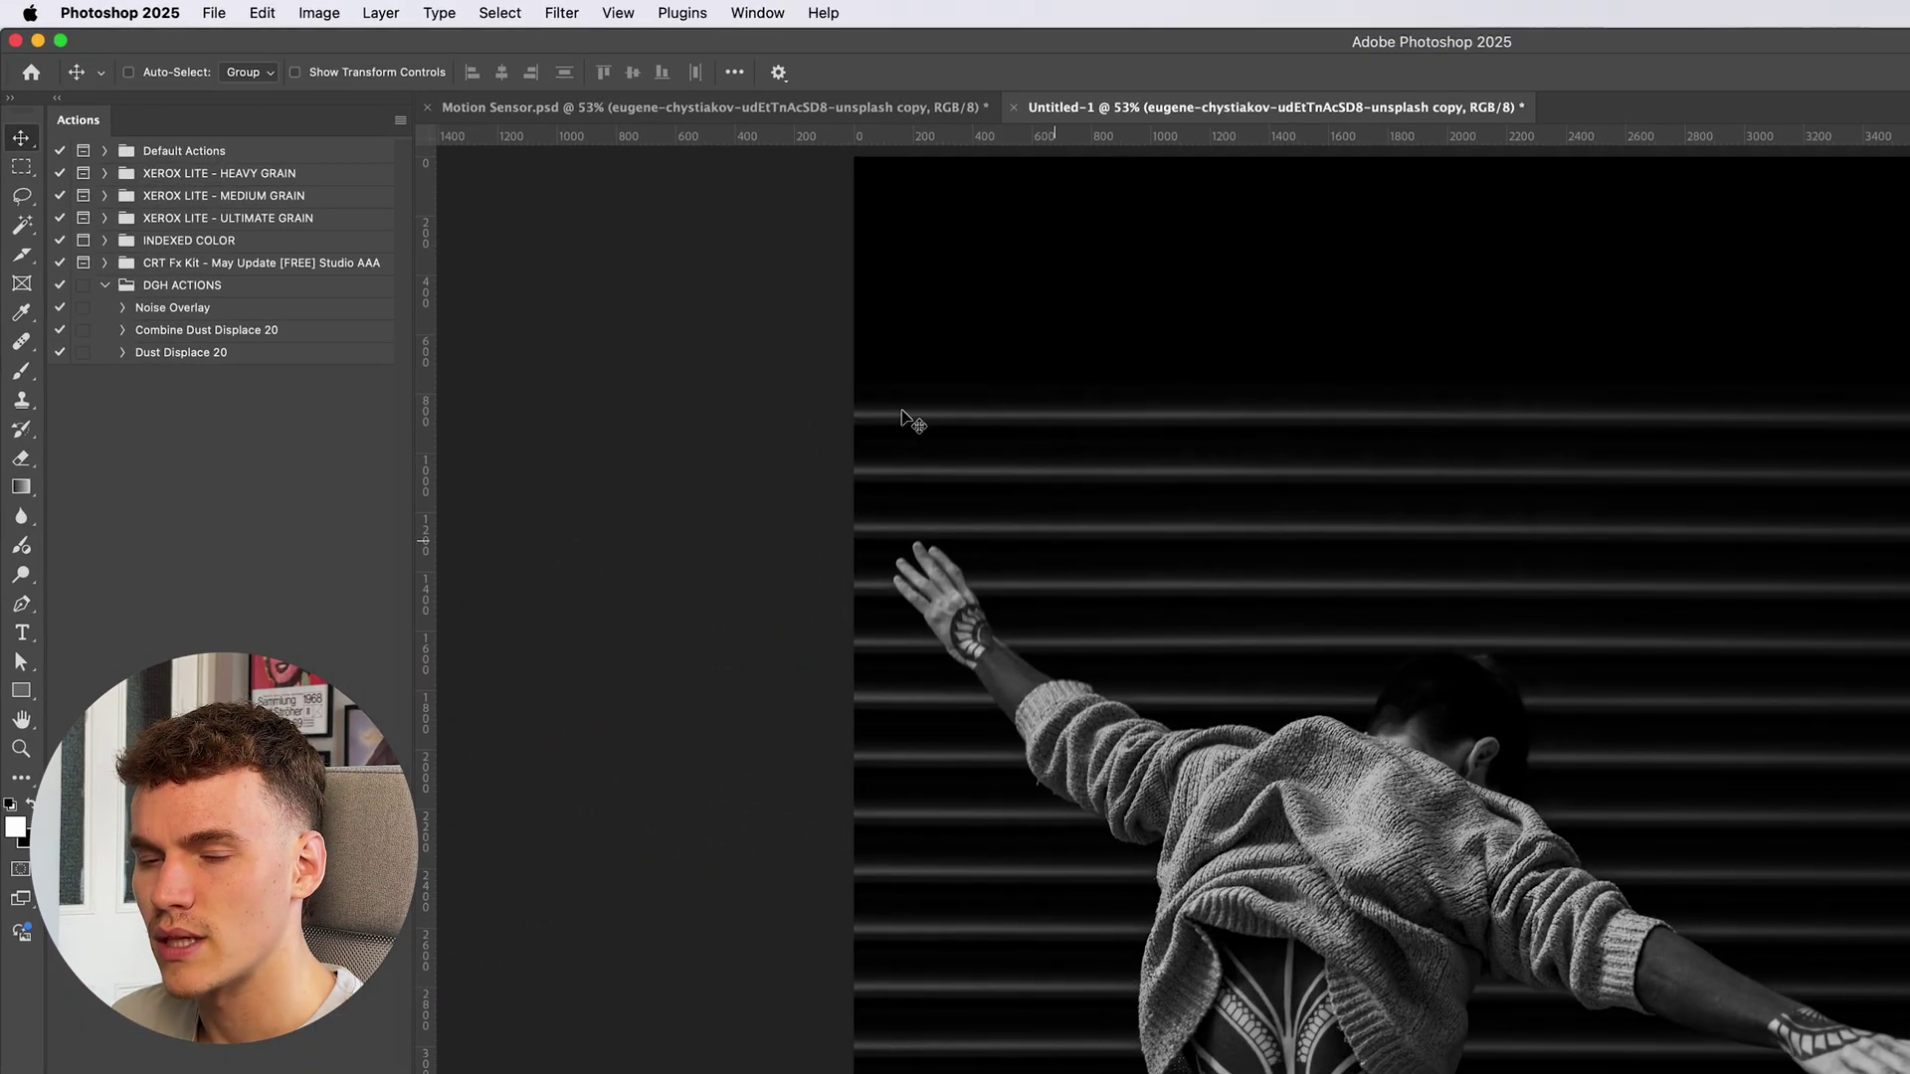
# Apply a Path Blur to the photo and extend the blur path's ends toward the figure's two forearms
pyautogui.click(560, 13)
pyautogui.moveTo(699, 293)
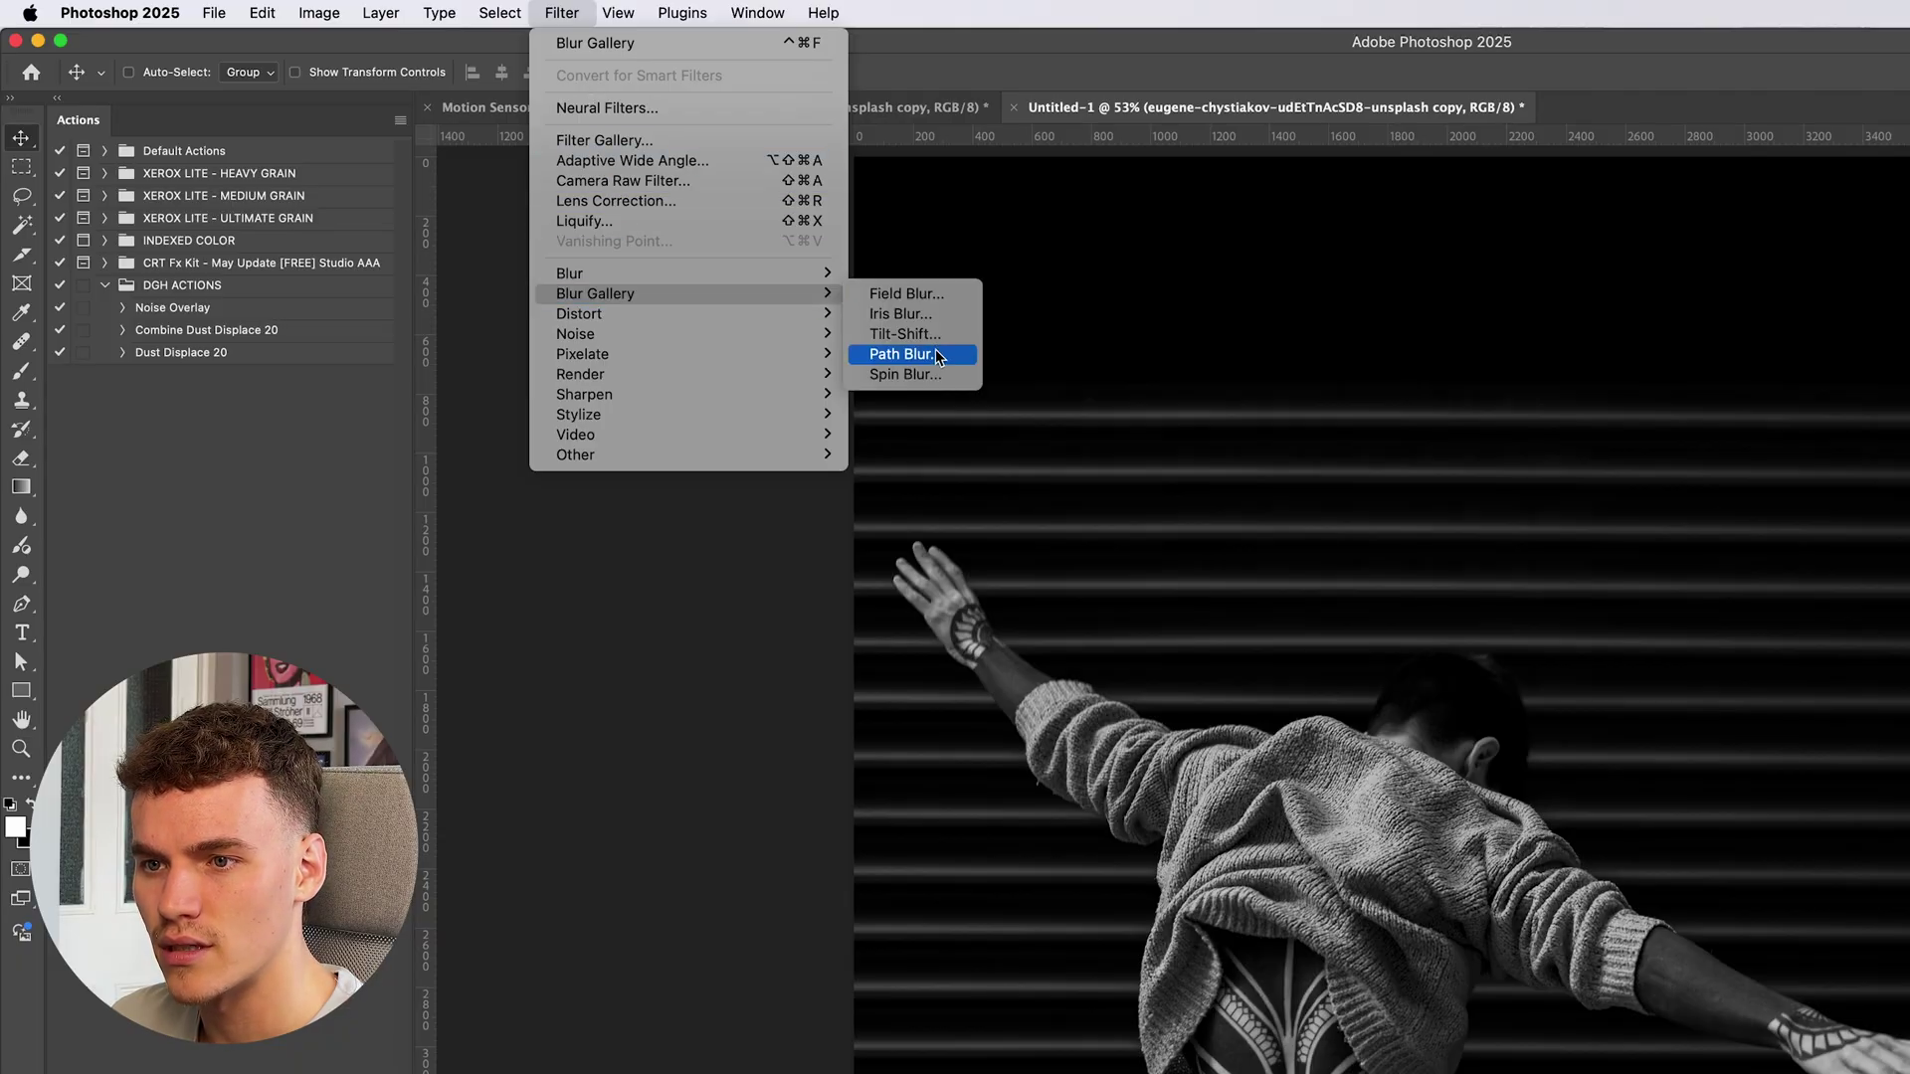
pyautogui.click(937, 356)
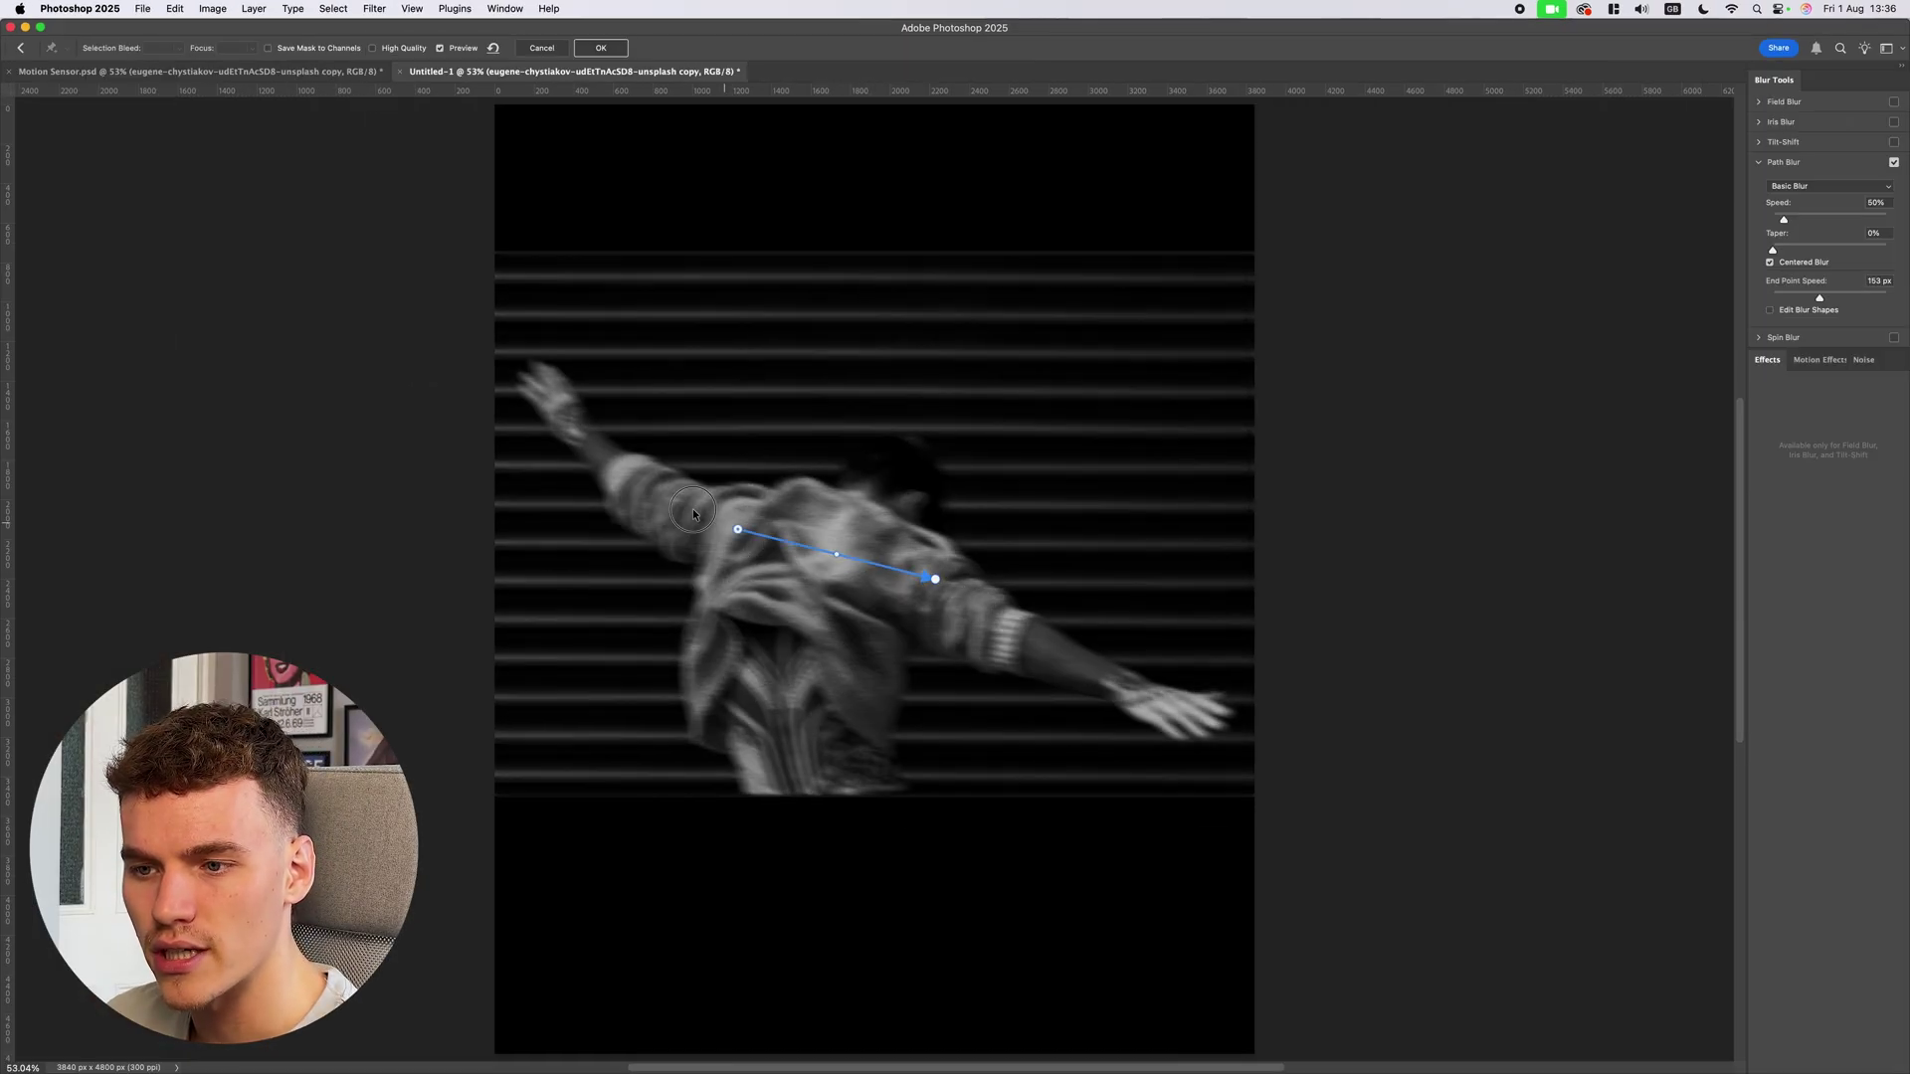
pyautogui.moveTo(737, 529); pyautogui.dragTo(638, 481)
pyautogui.moveTo(935, 581); pyautogui.dragTo(1075, 662)
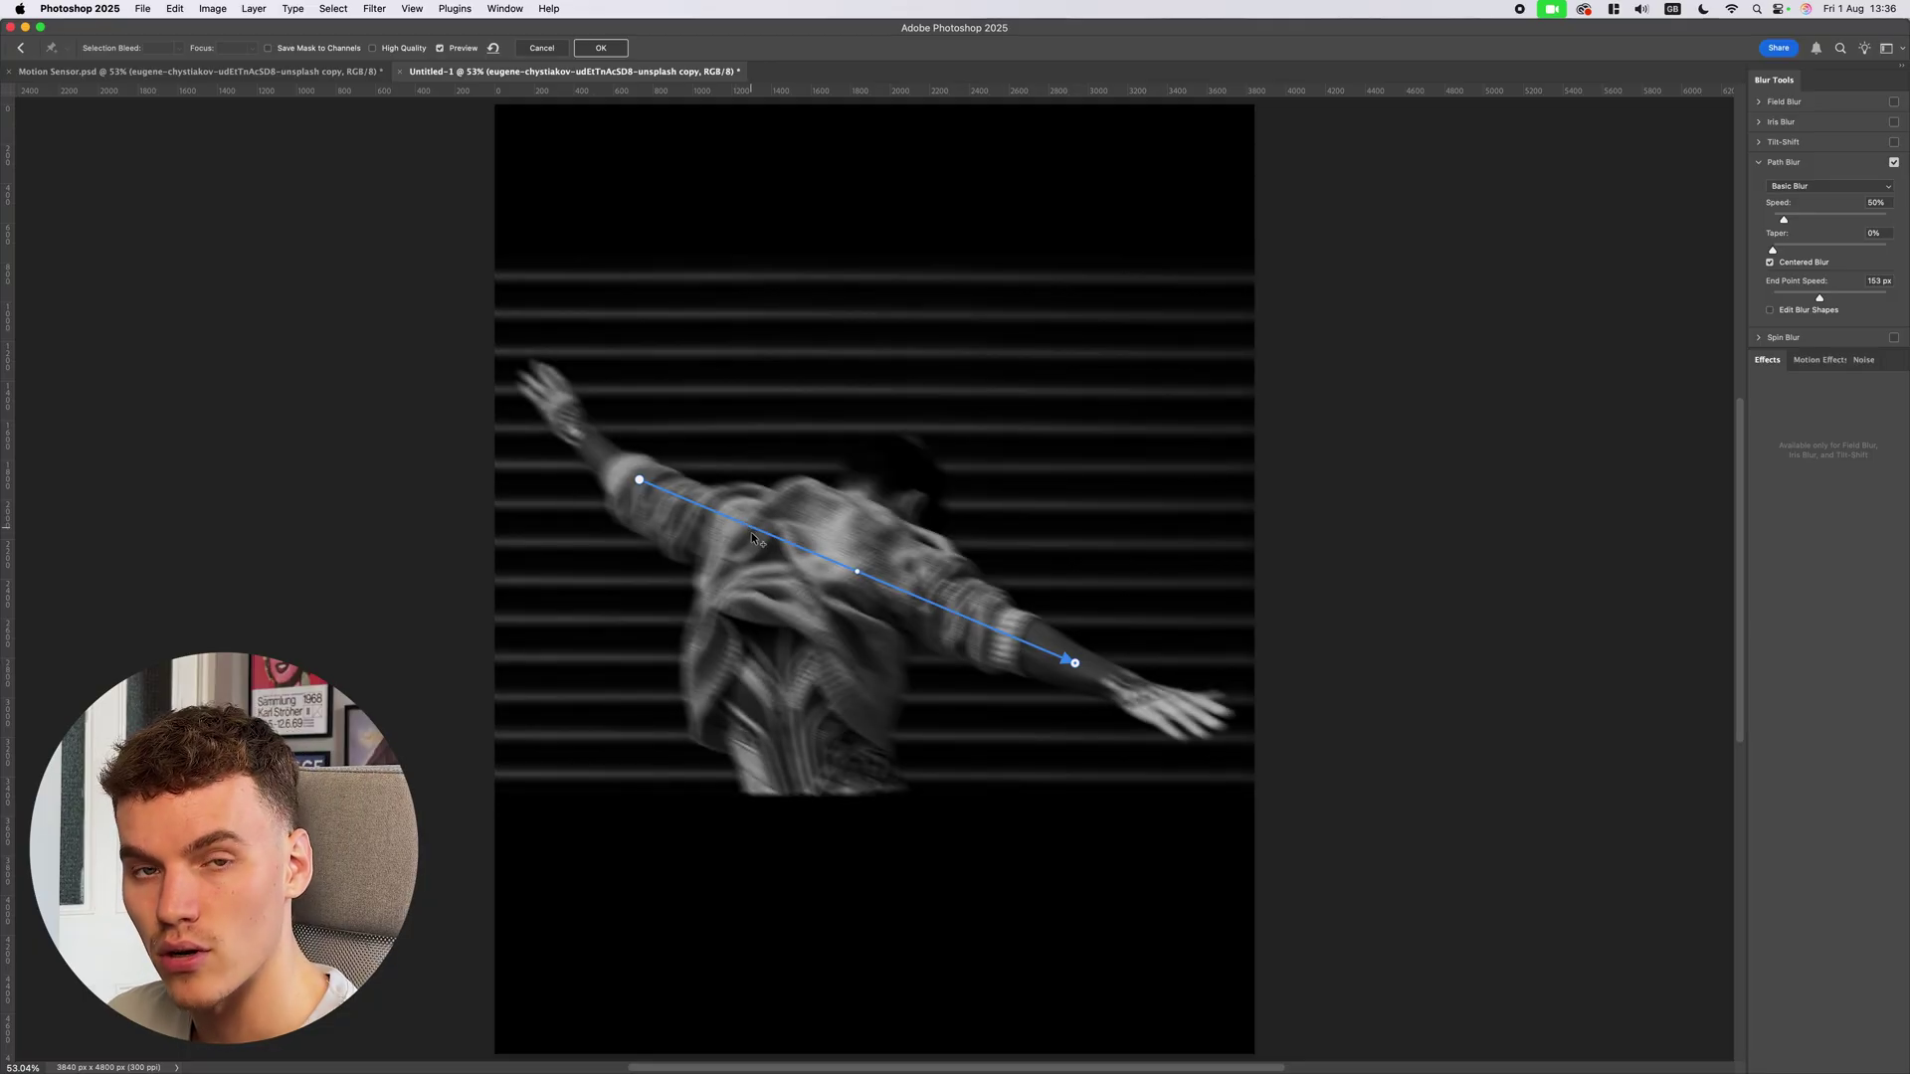
# Curve the blur path with added points so it follows the arms and shoulders, extending its ends toward both wrists
pyautogui.moveTo(752, 531)
pyautogui.mouseDown()
pyautogui.moveTo(747, 550)
pyautogui.moveTo(731, 533)
pyautogui.mouseUp()
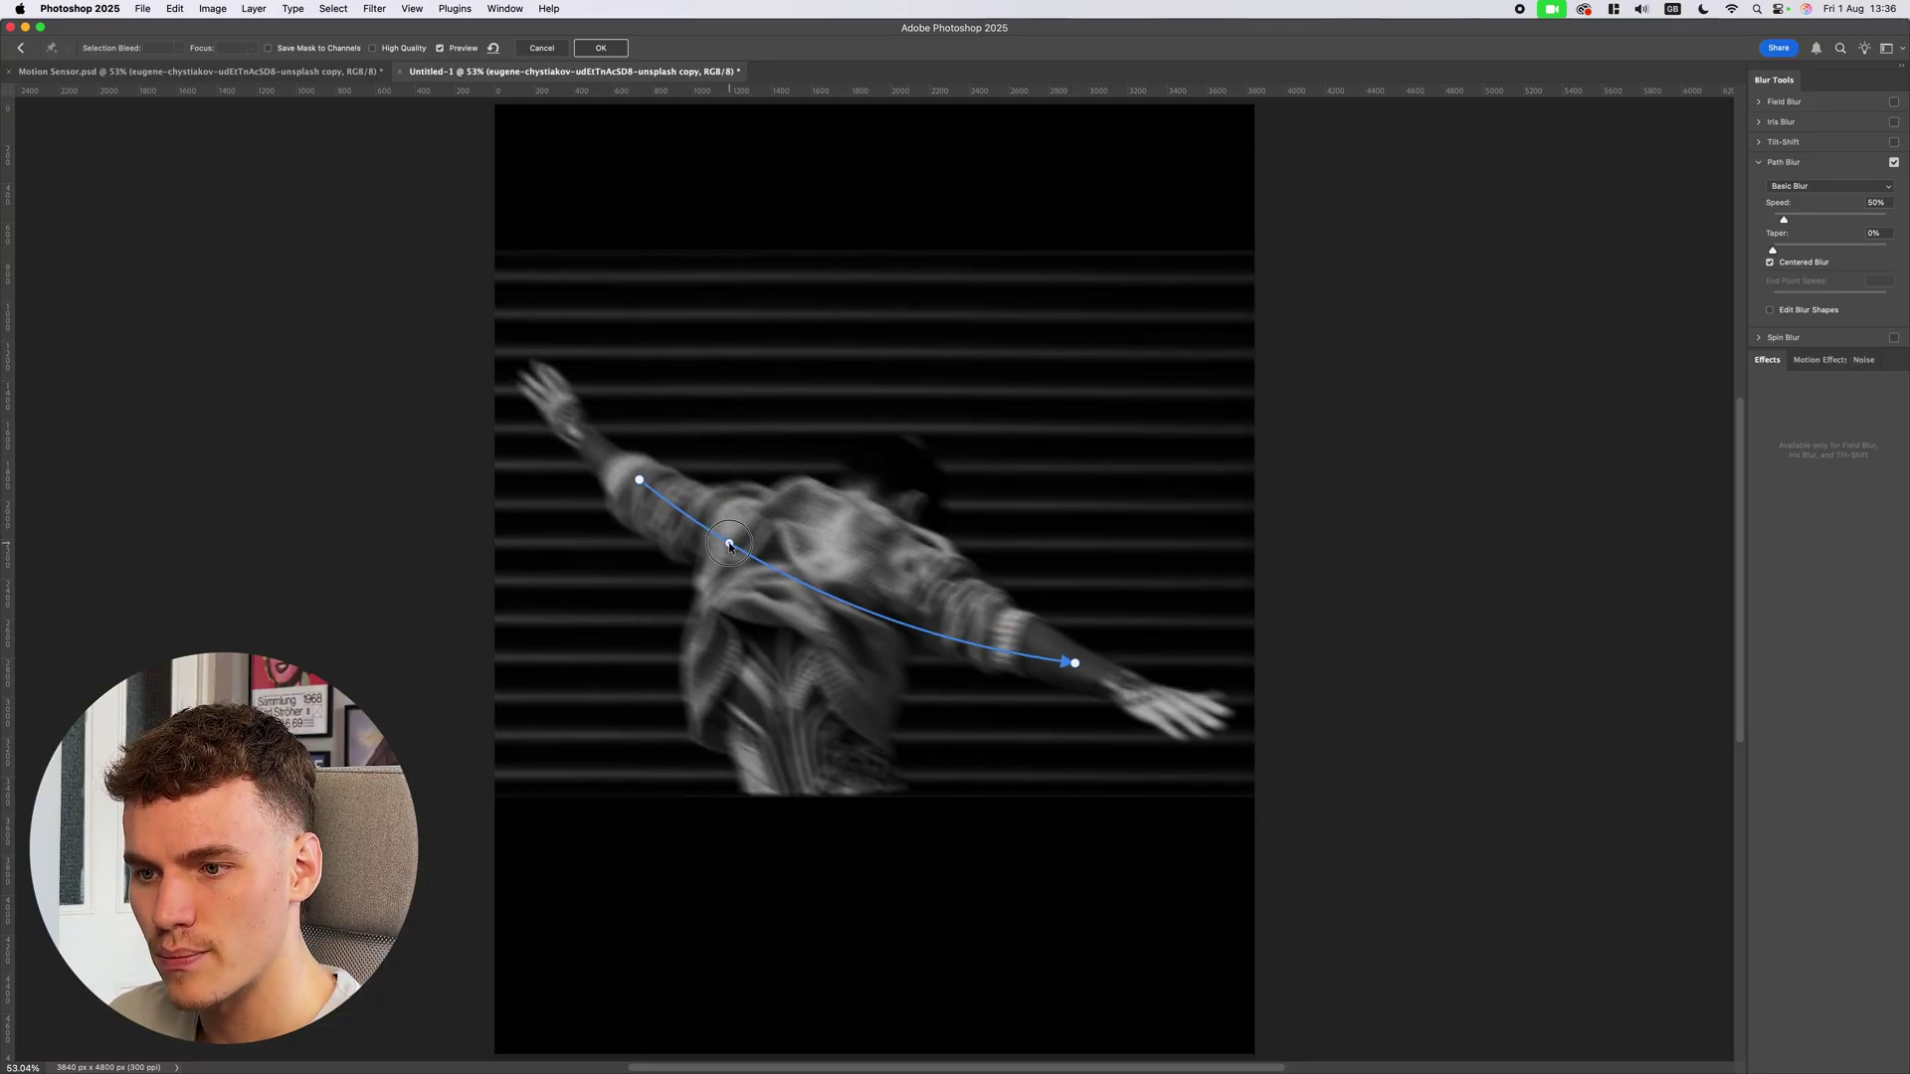
pyautogui.moveTo(865, 609); pyautogui.dragTo(882, 557)
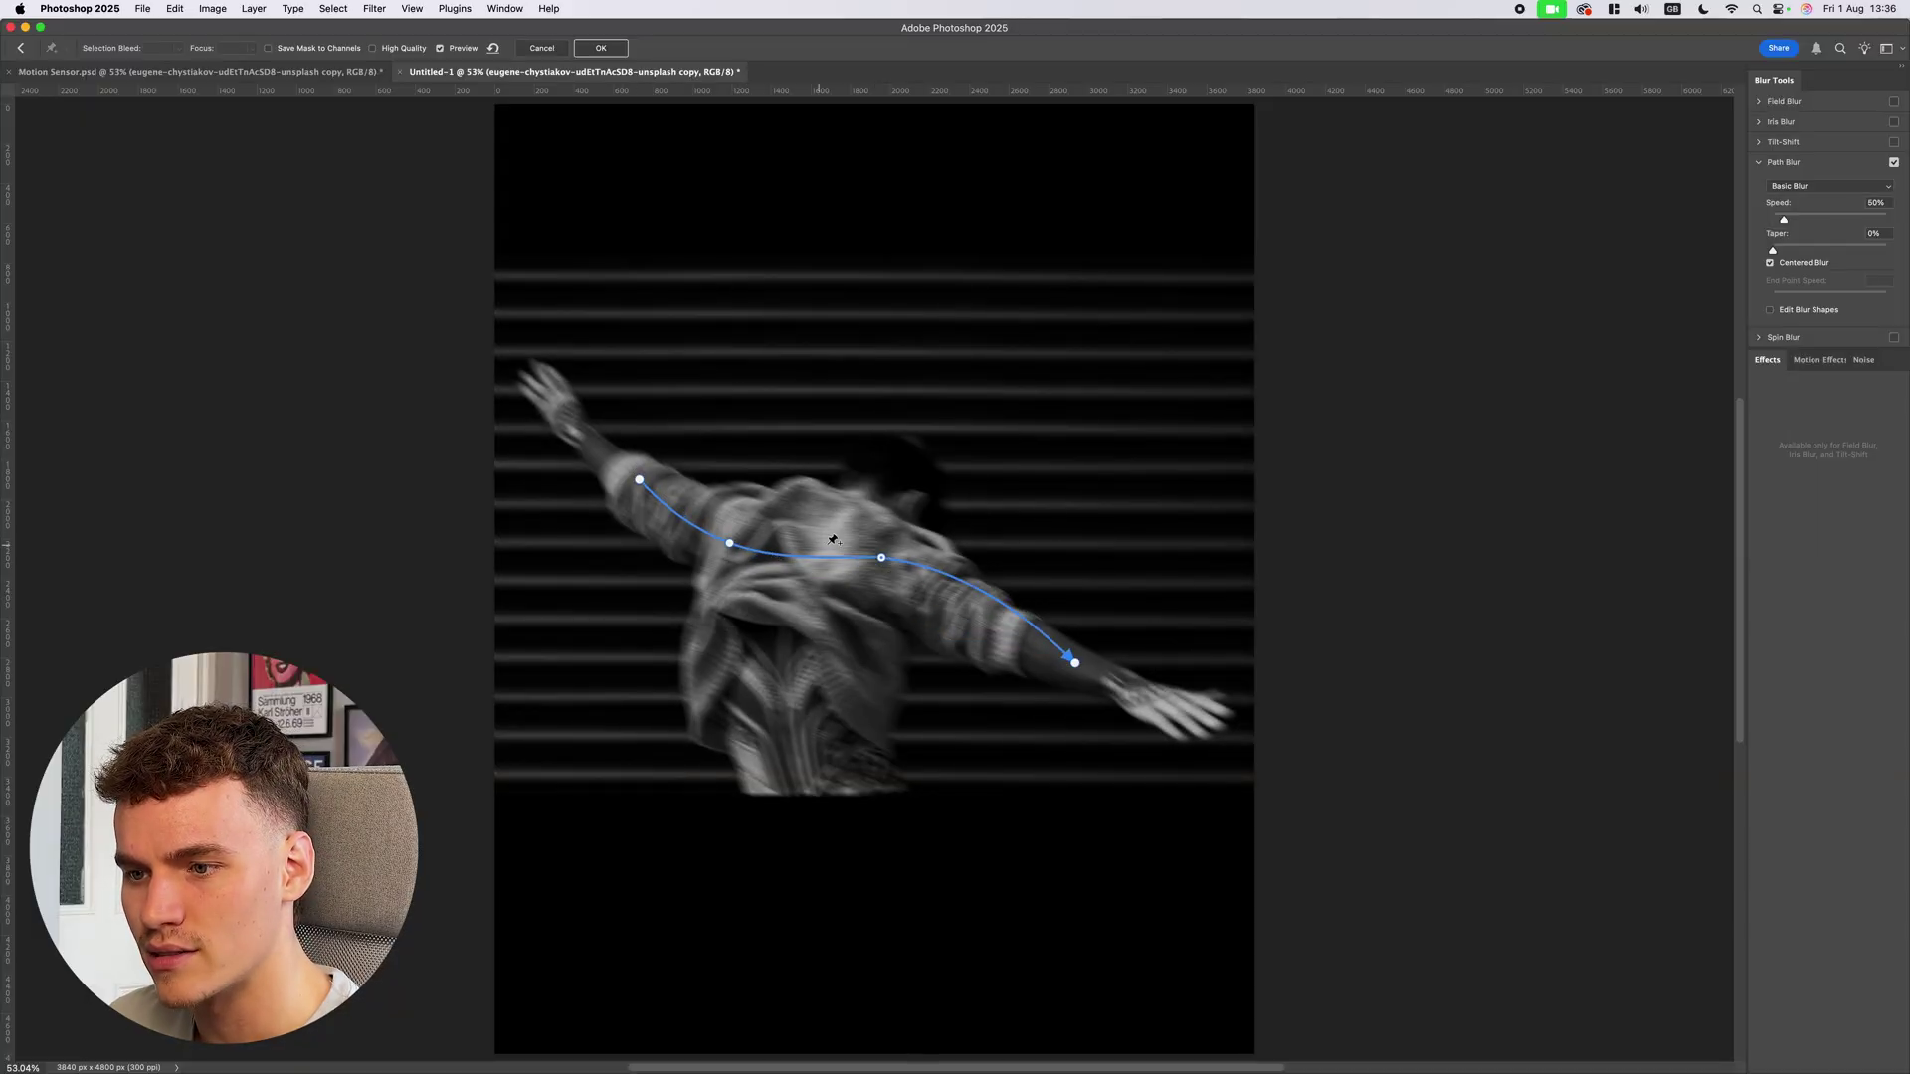
pyautogui.moveTo(639, 480); pyautogui.dragTo(594, 445)
pyautogui.moveTo(1074, 662); pyautogui.dragTo(1123, 684)
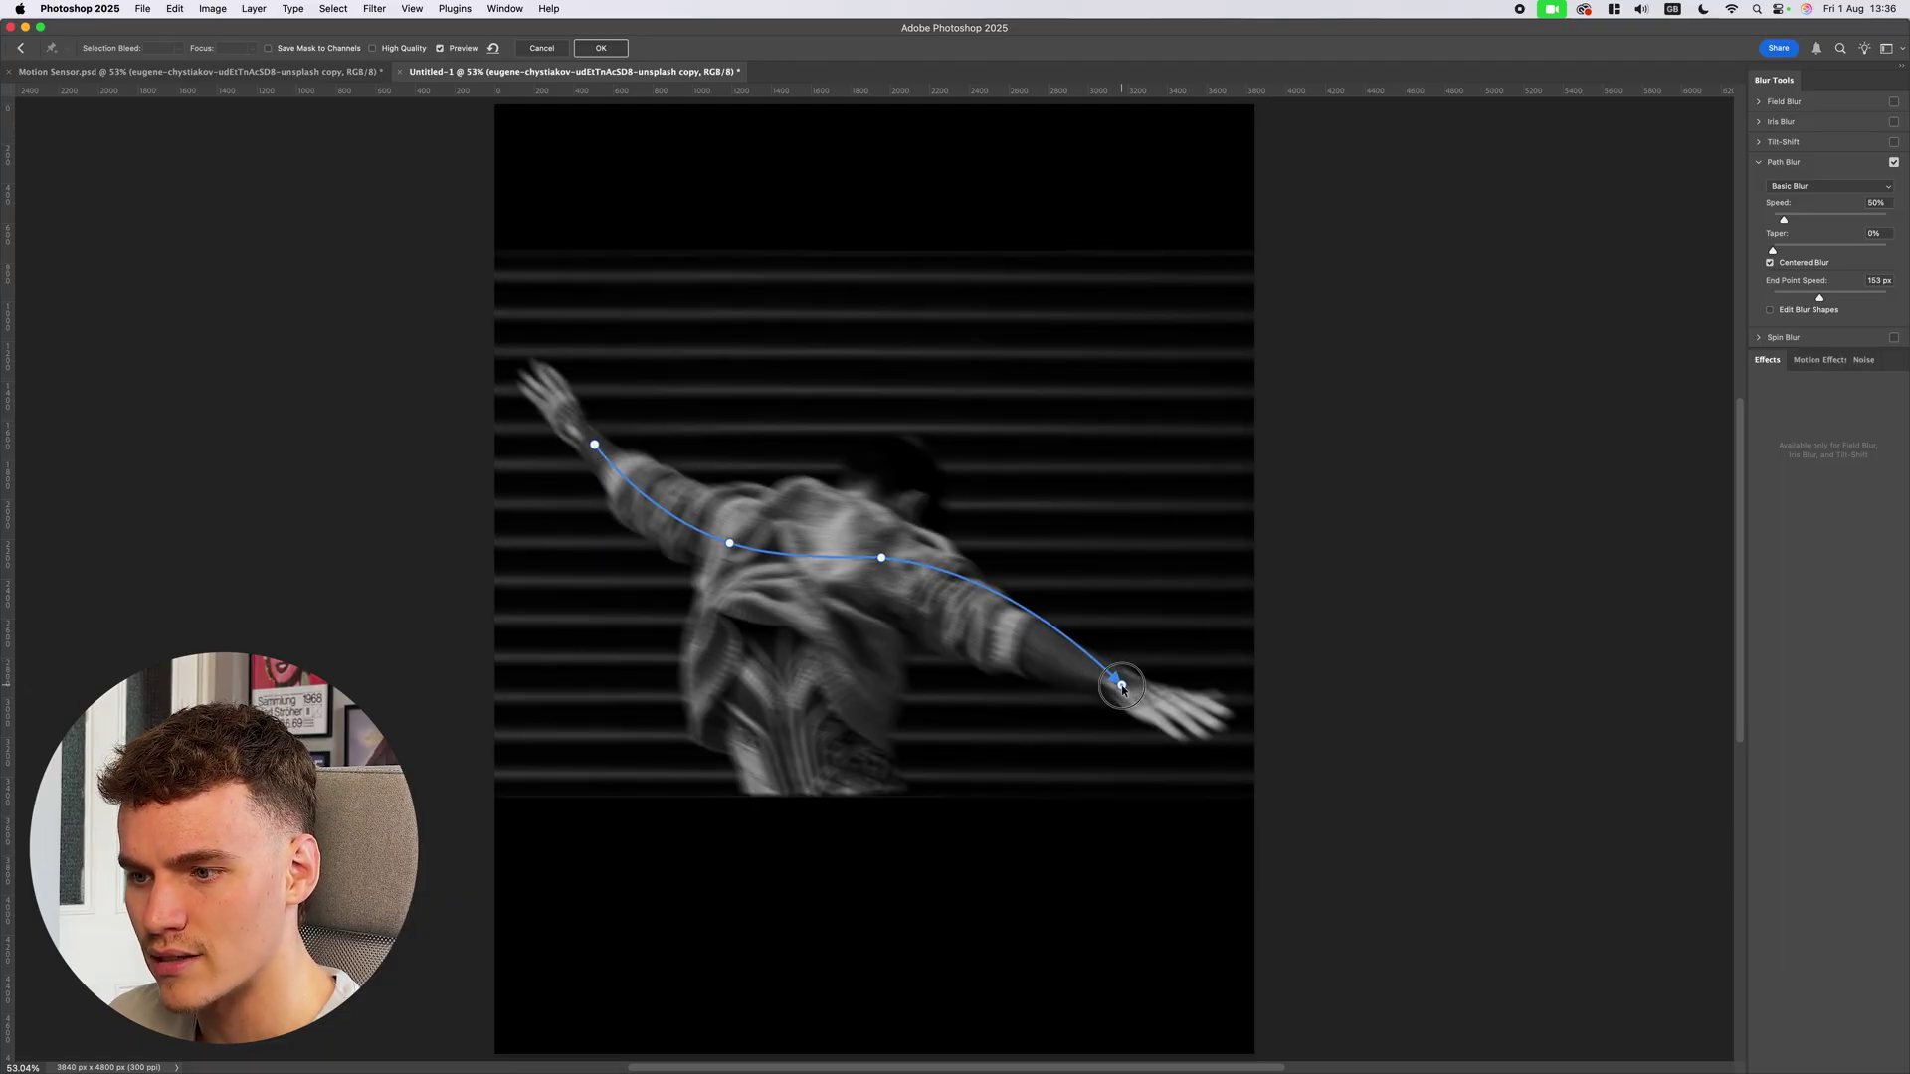
pyautogui.moveTo(881, 557); pyautogui.dragTo(891, 569)
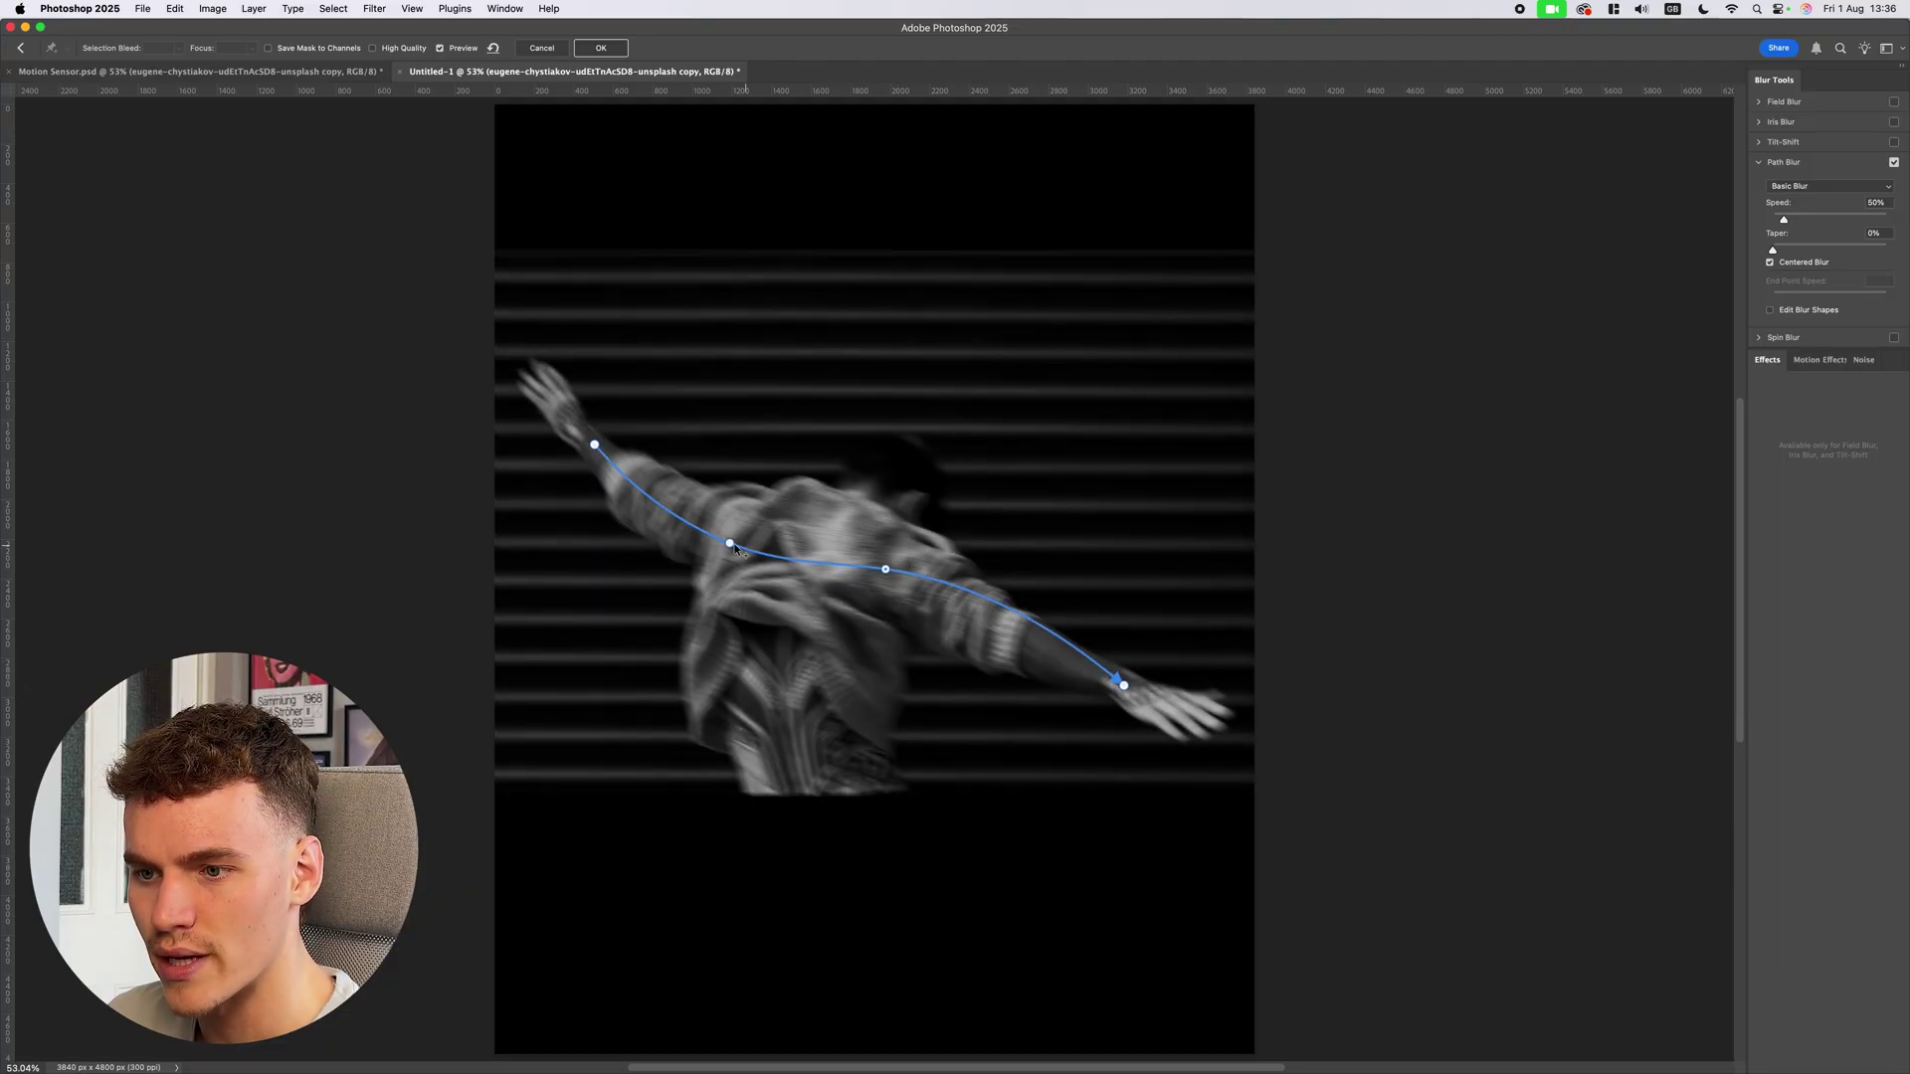
pyautogui.moveTo(729, 543); pyautogui.dragTo(709, 525)
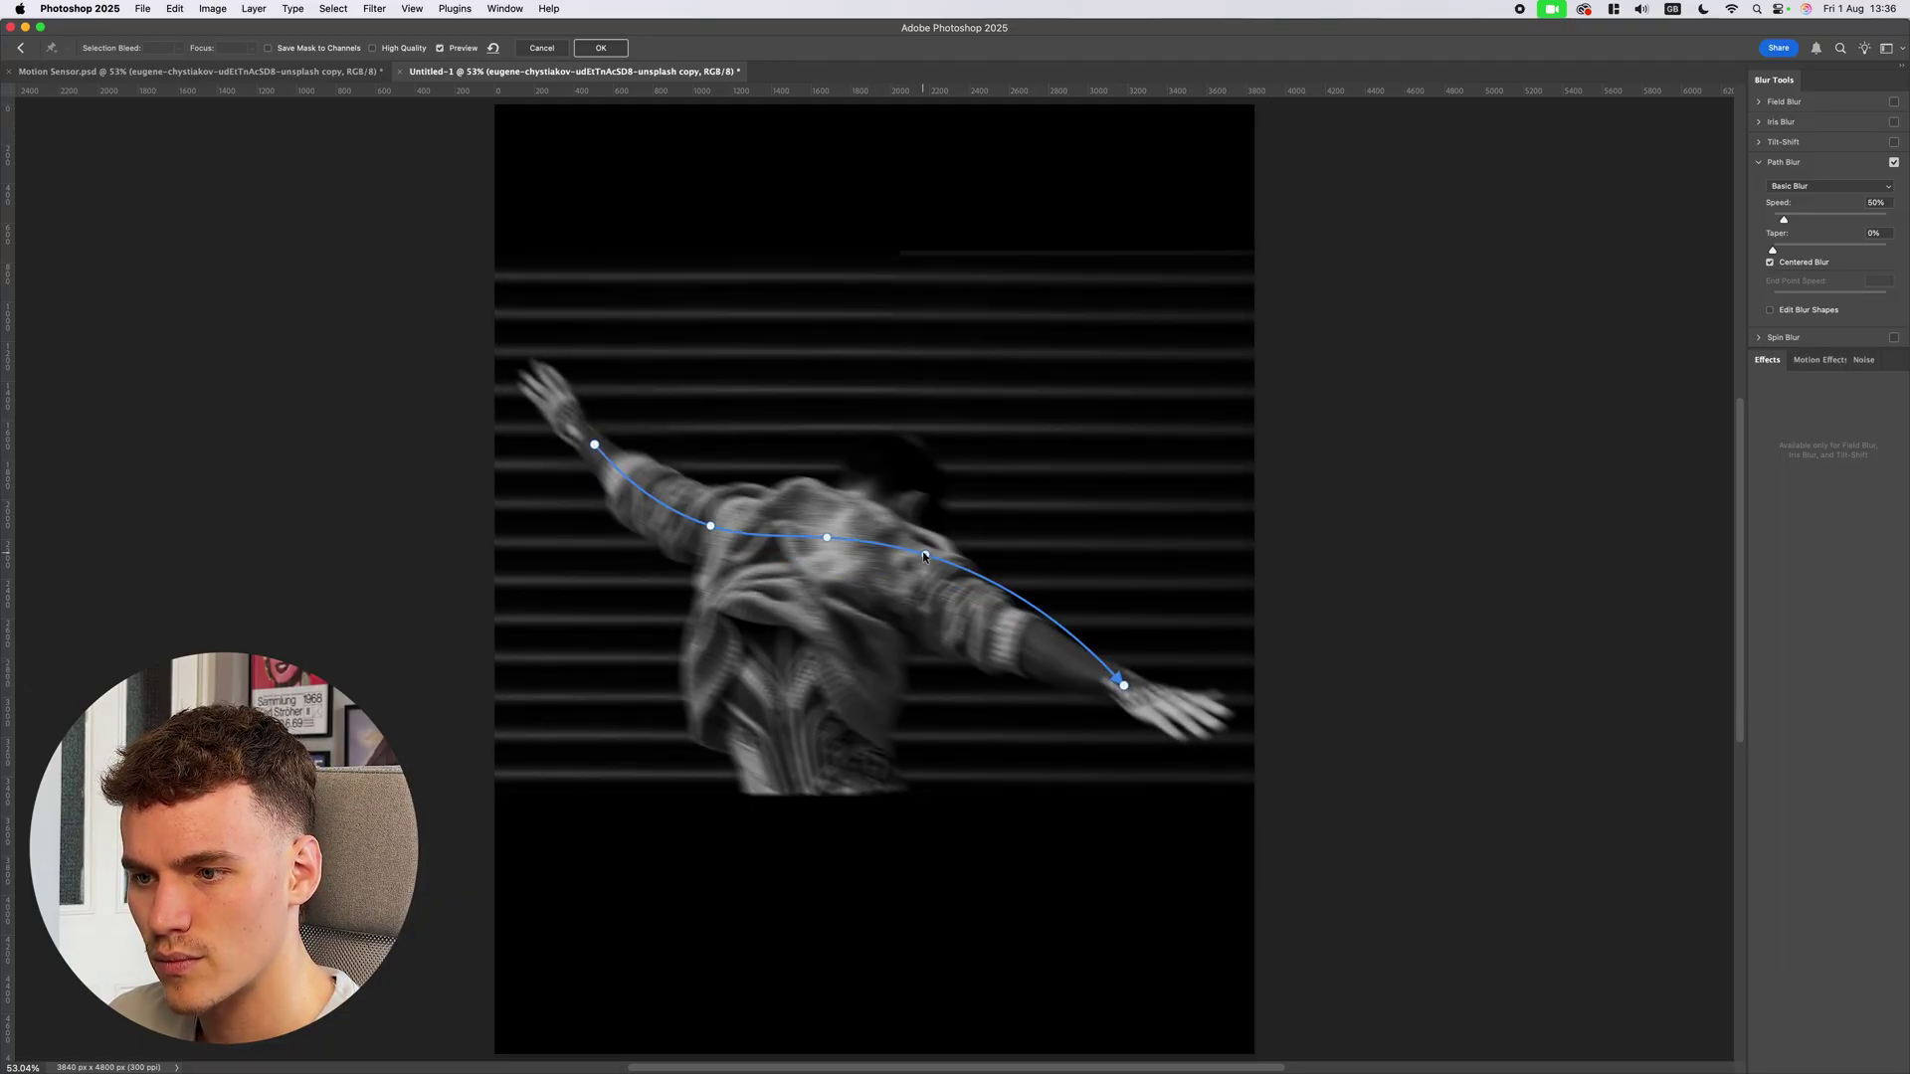
pyautogui.moveTo(925, 555); pyautogui.dragTo(923, 582)
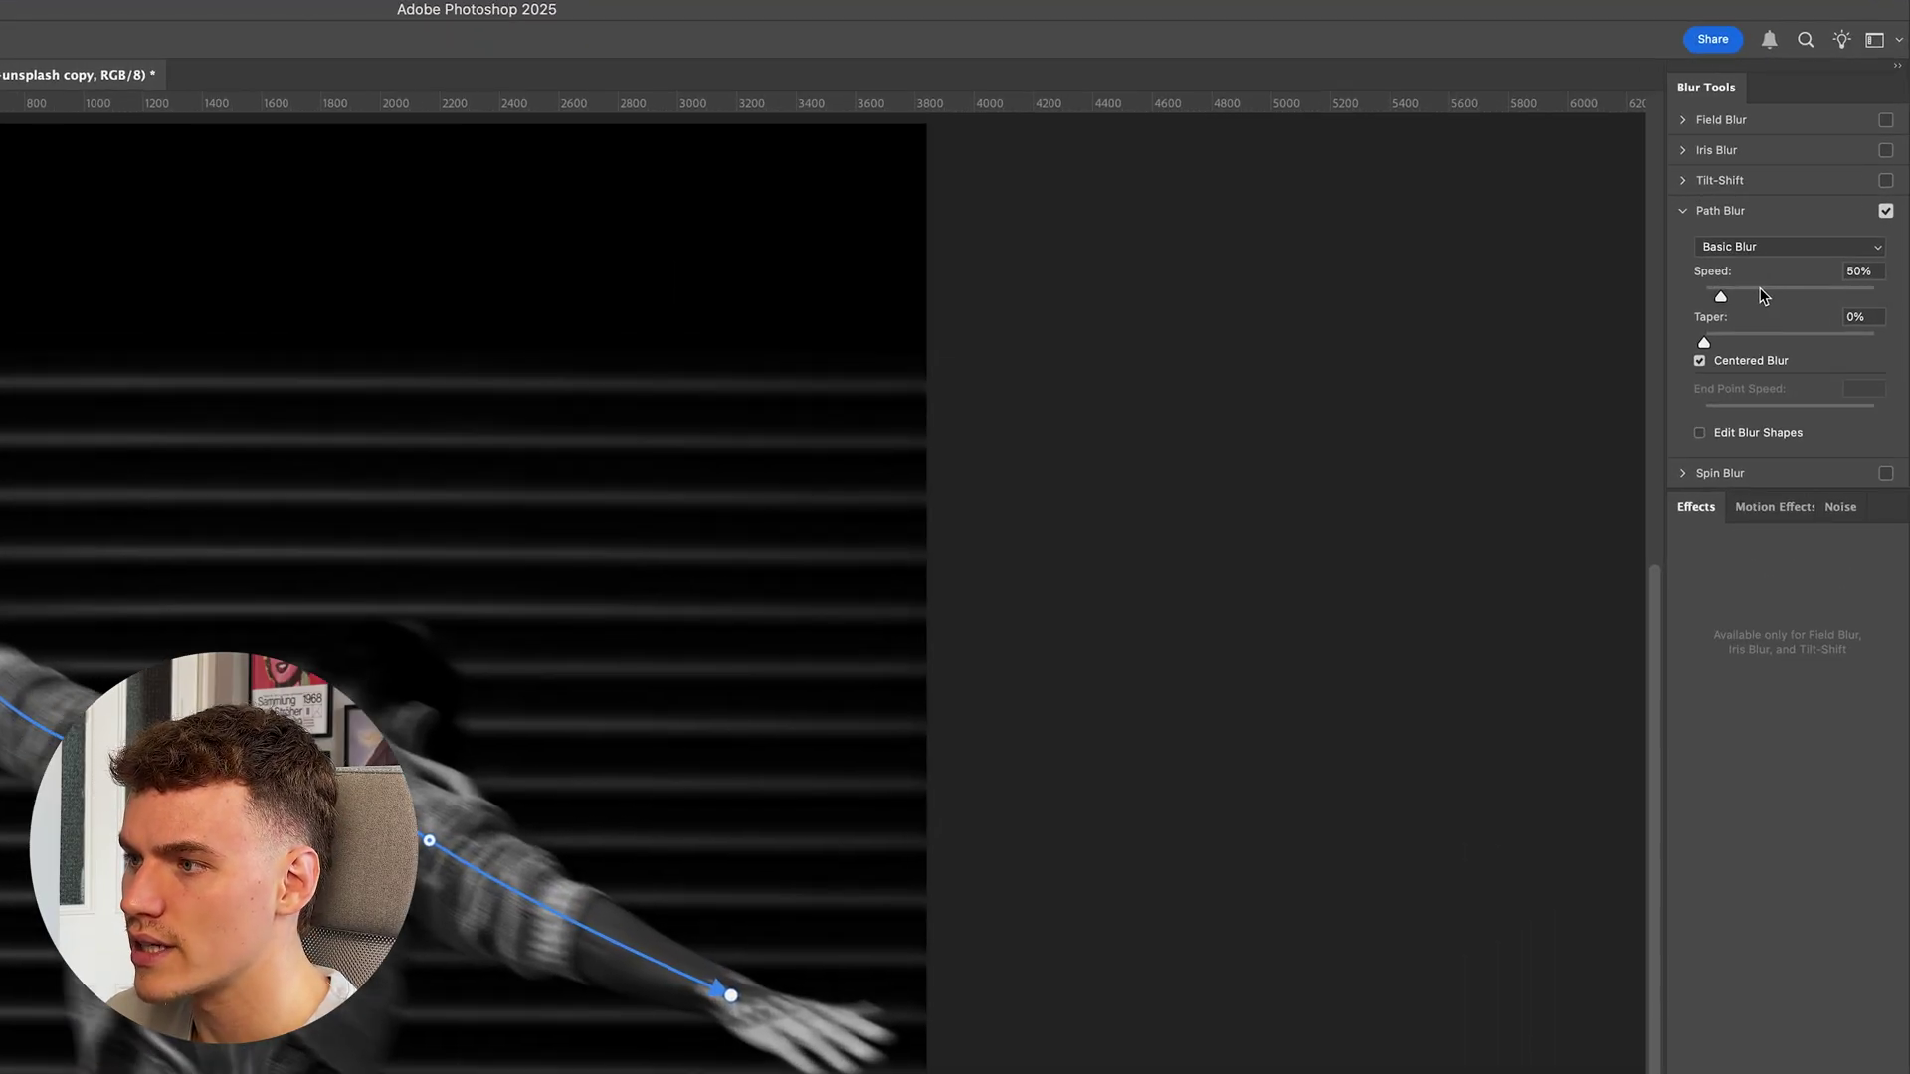
# Set the Path Blur speed to 100% and apply the blur to the photo
pyautogui.click(1876, 202)
pyautogui.write('100')
pyautogui.press('Return')
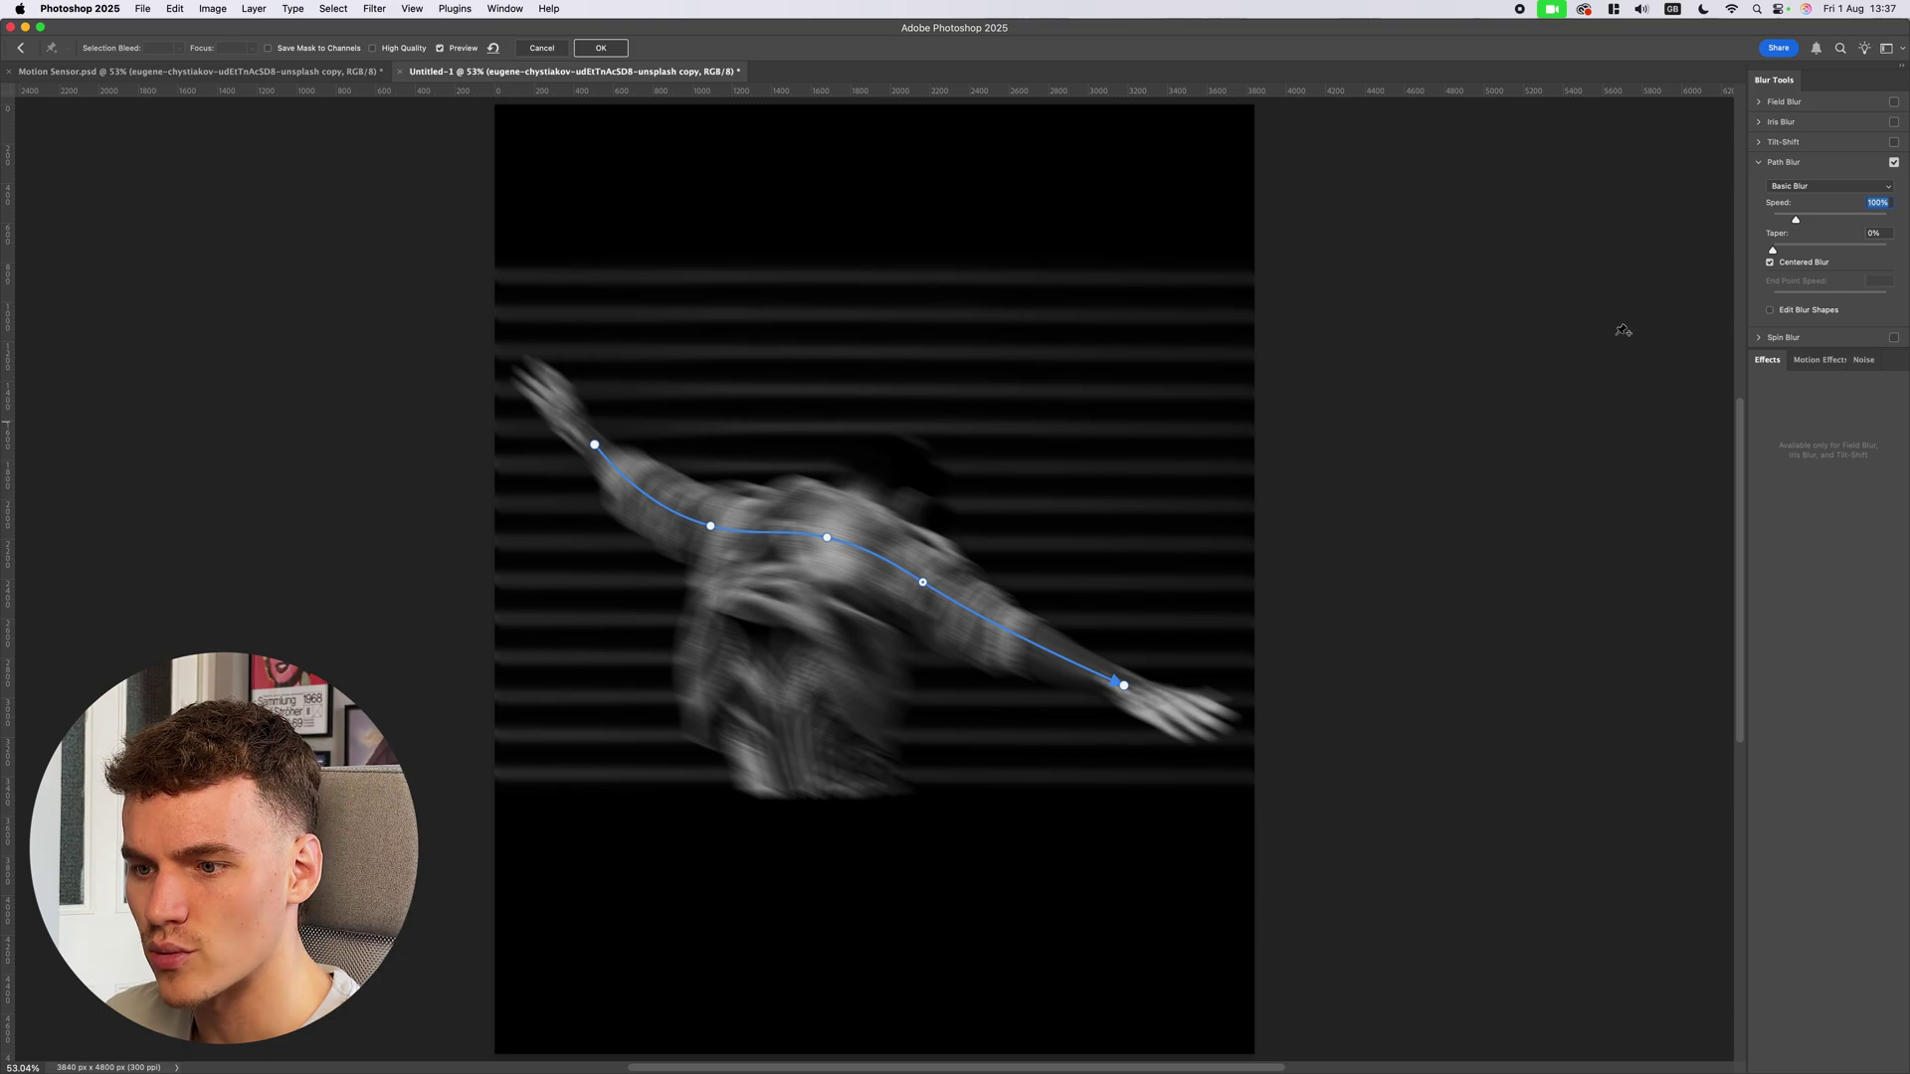
pyautogui.click(1622, 330)
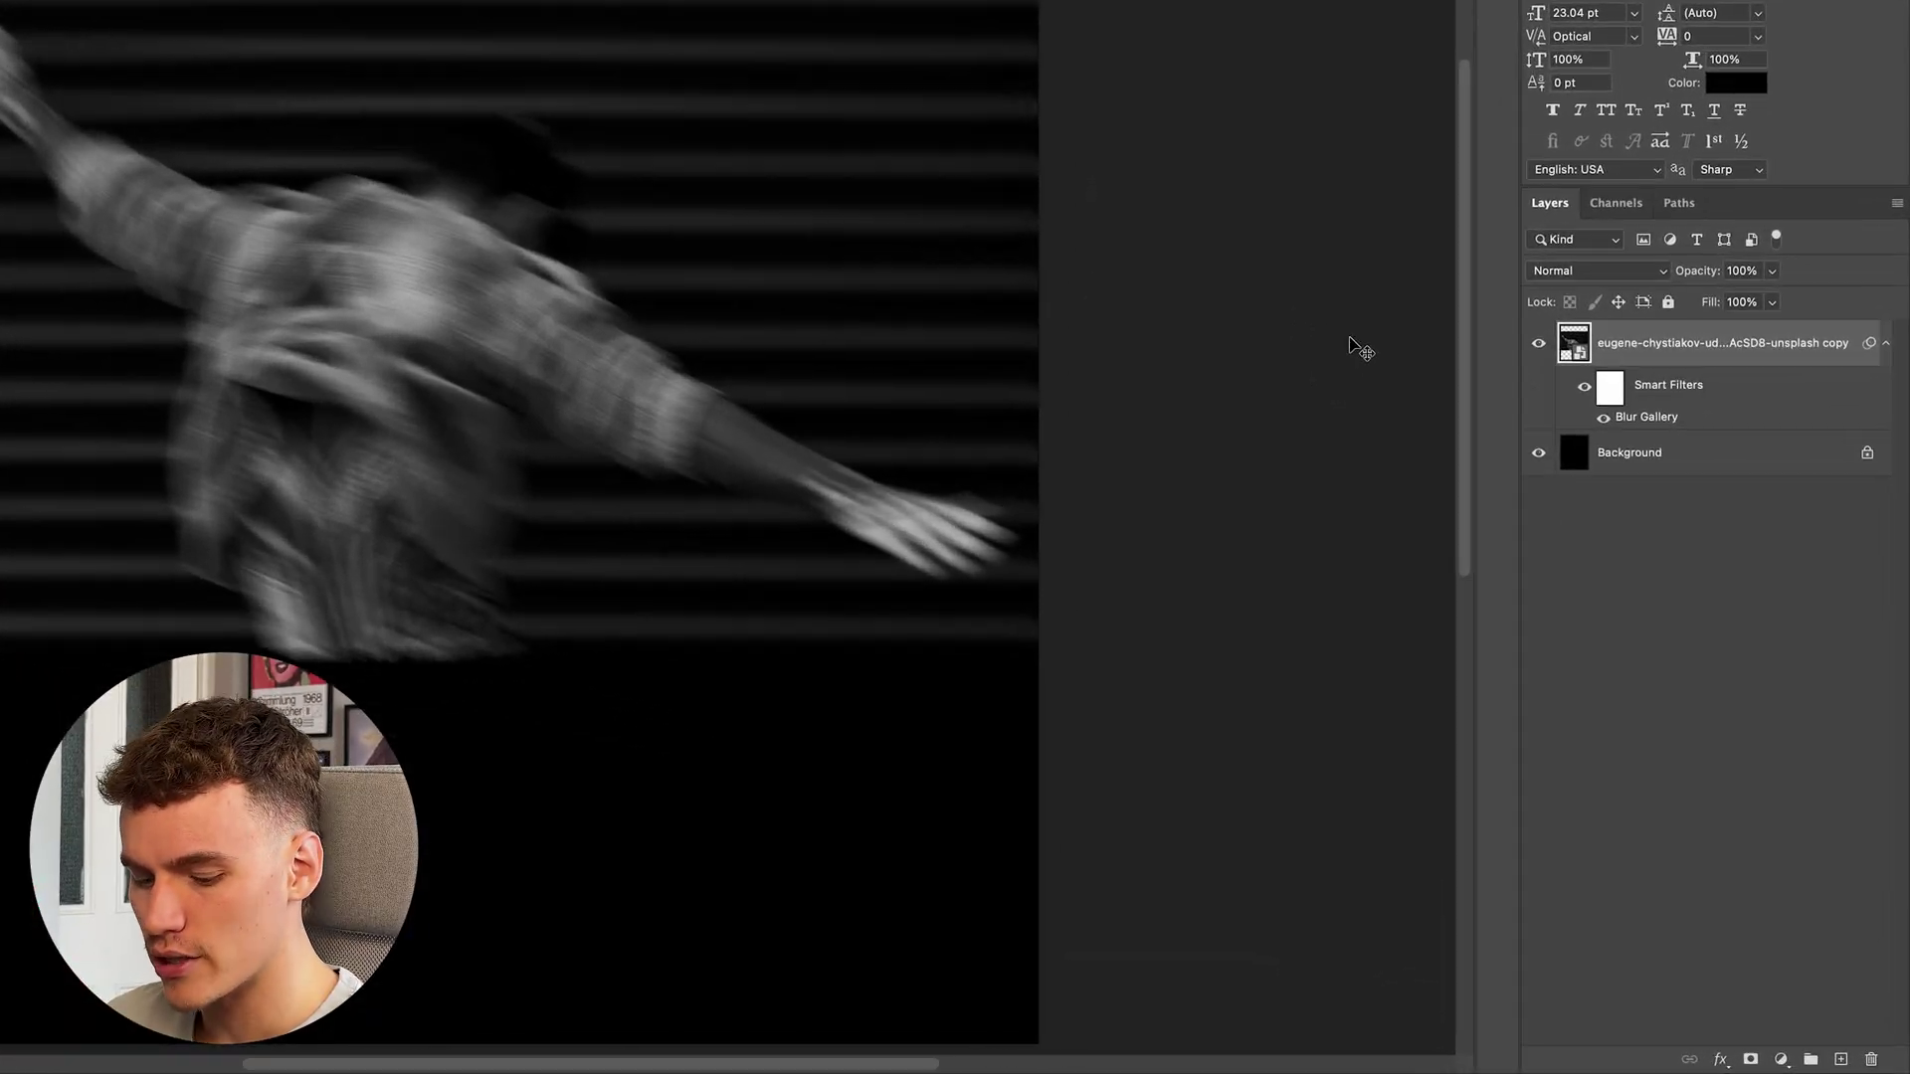
# Stamp all visible layers into a new top layer, convert it to a smart object and check it on its own
pyautogui.press('super+alt+shift+e')
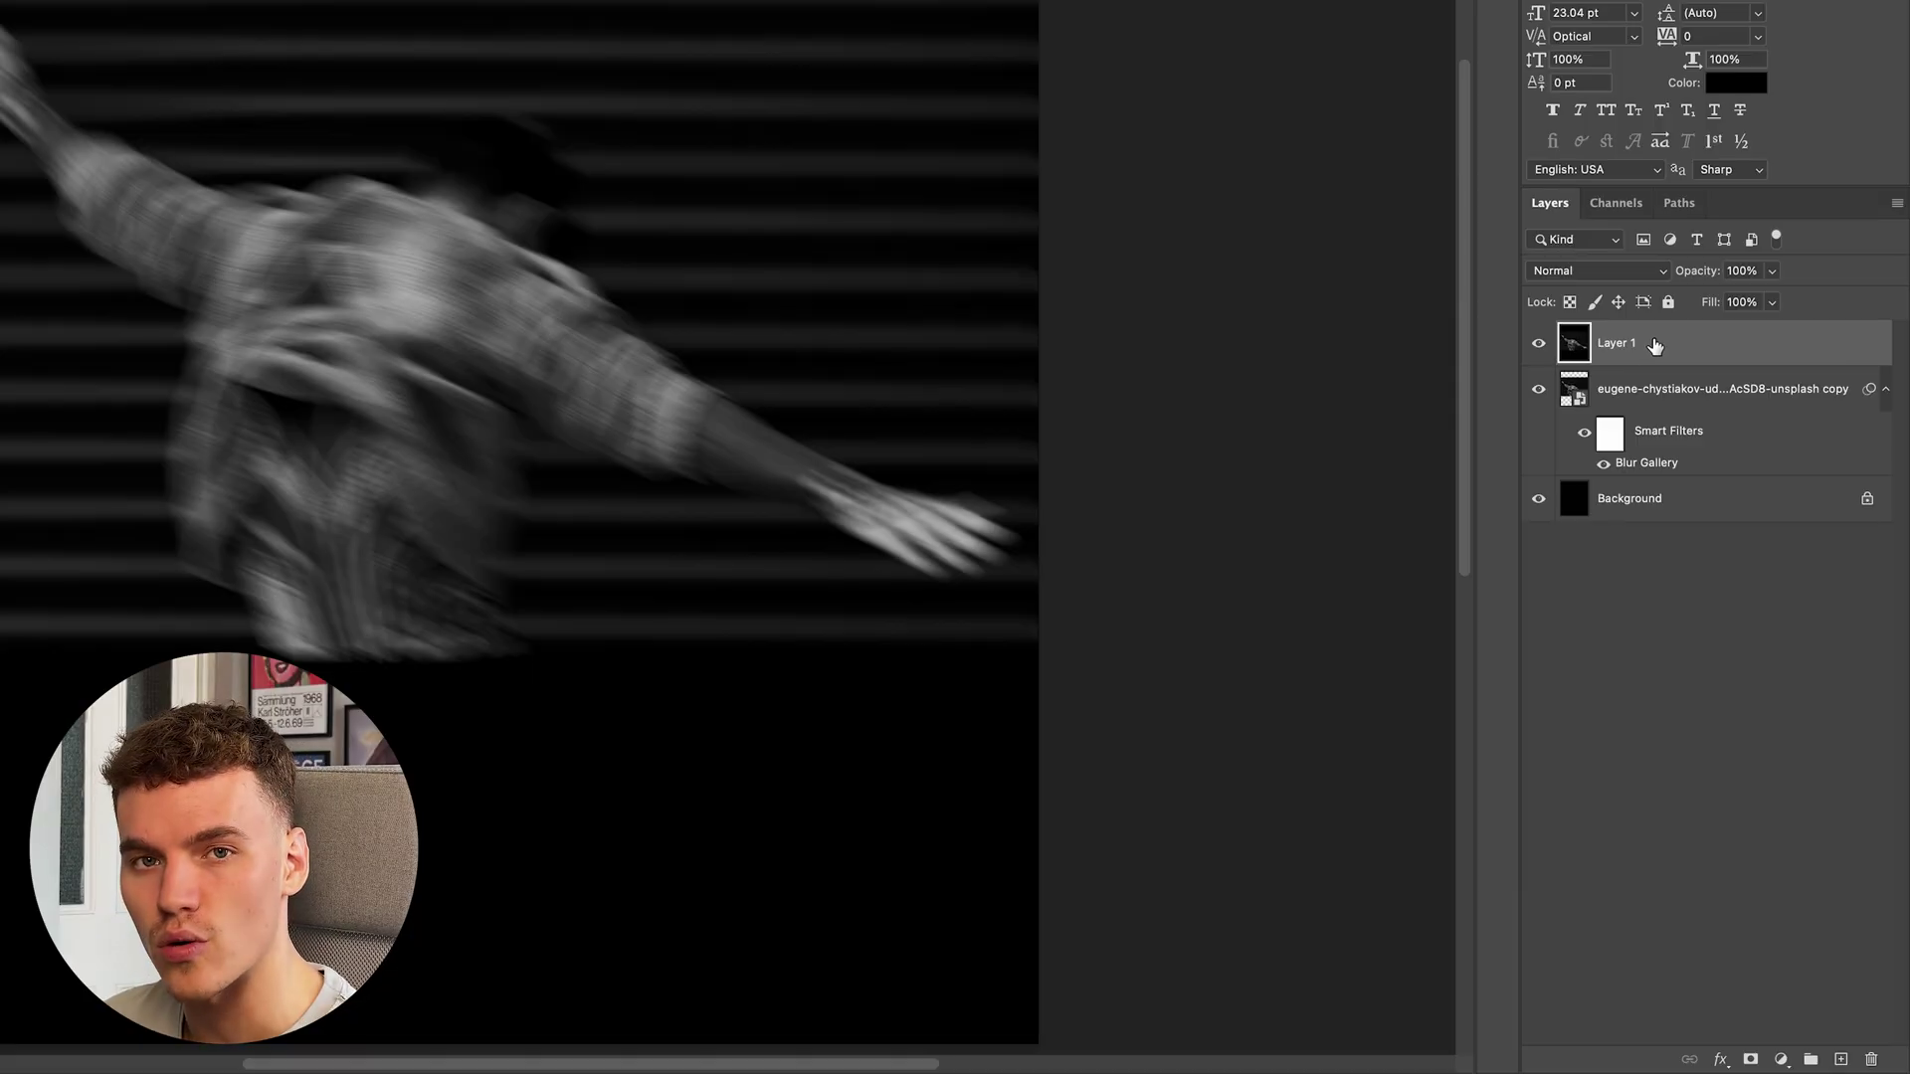
pyautogui.rightClick(1694, 345)
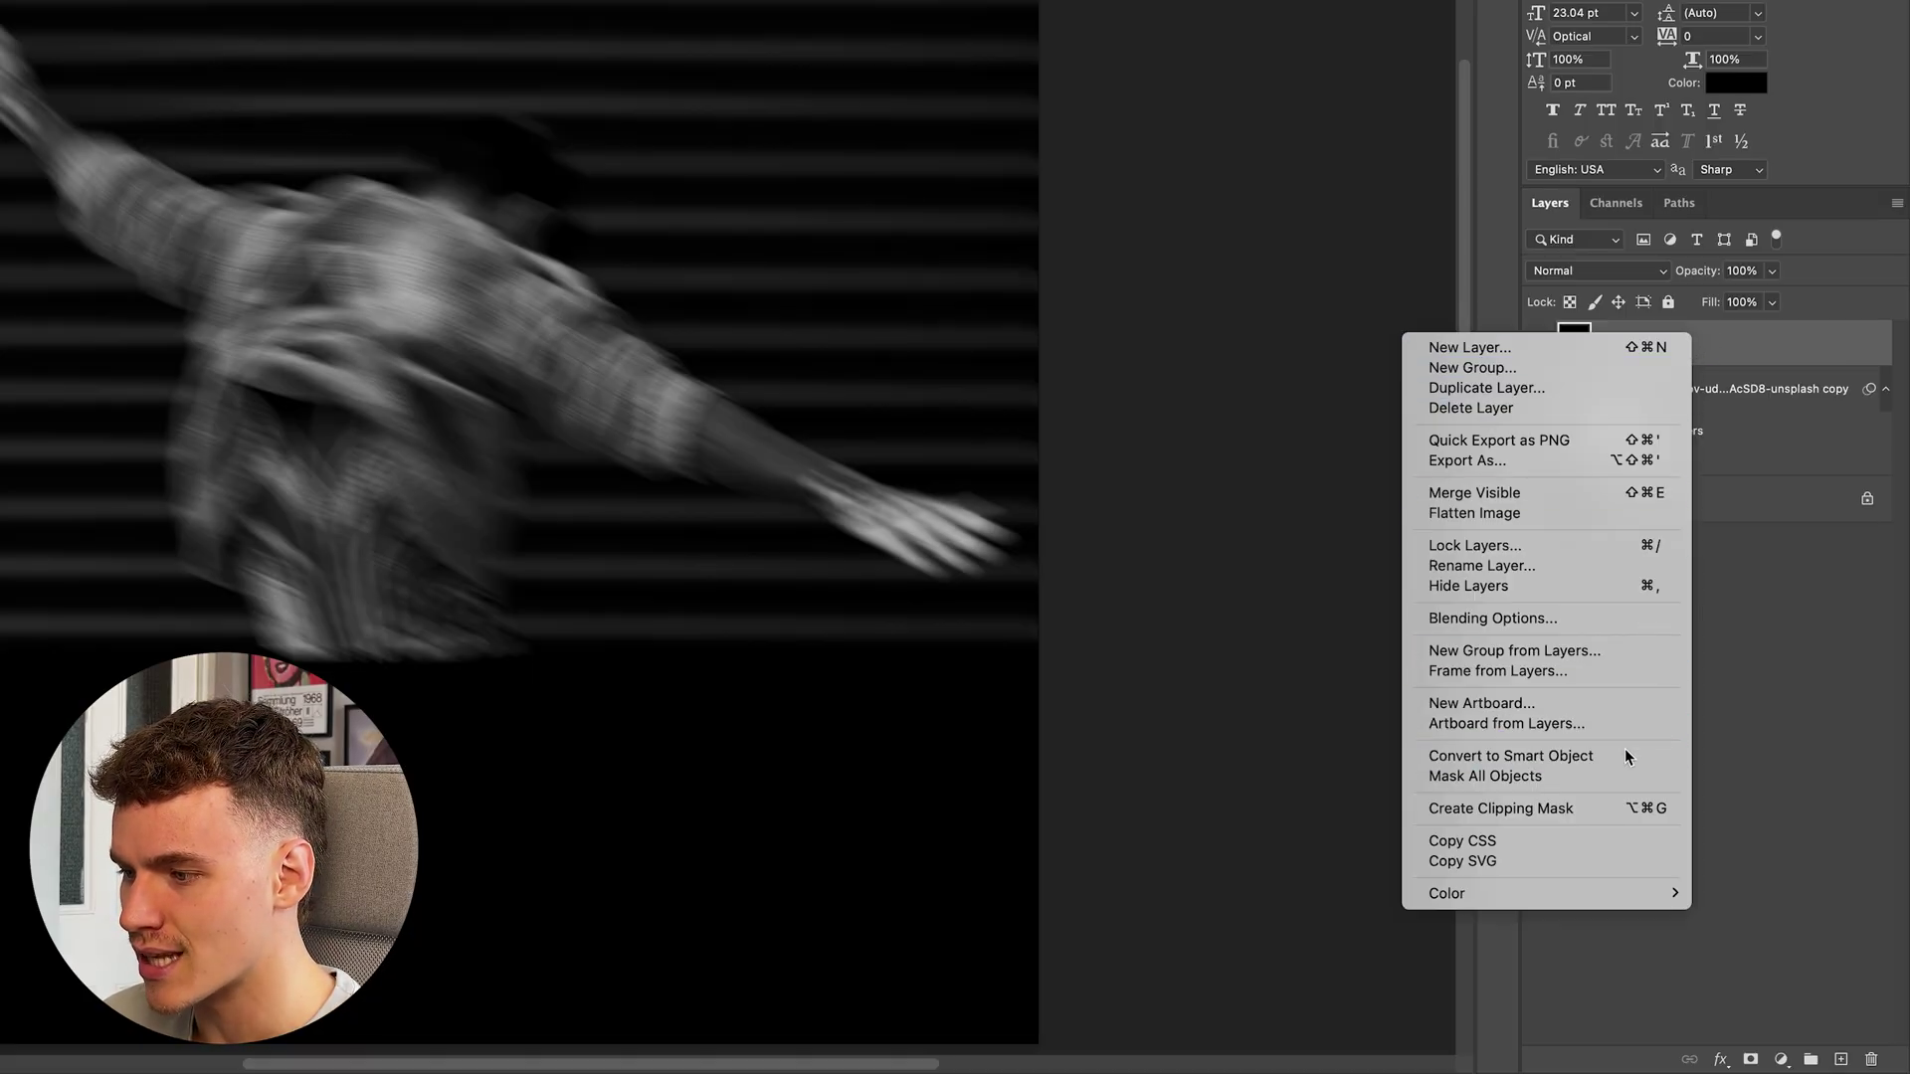
pyautogui.click(1633, 755)
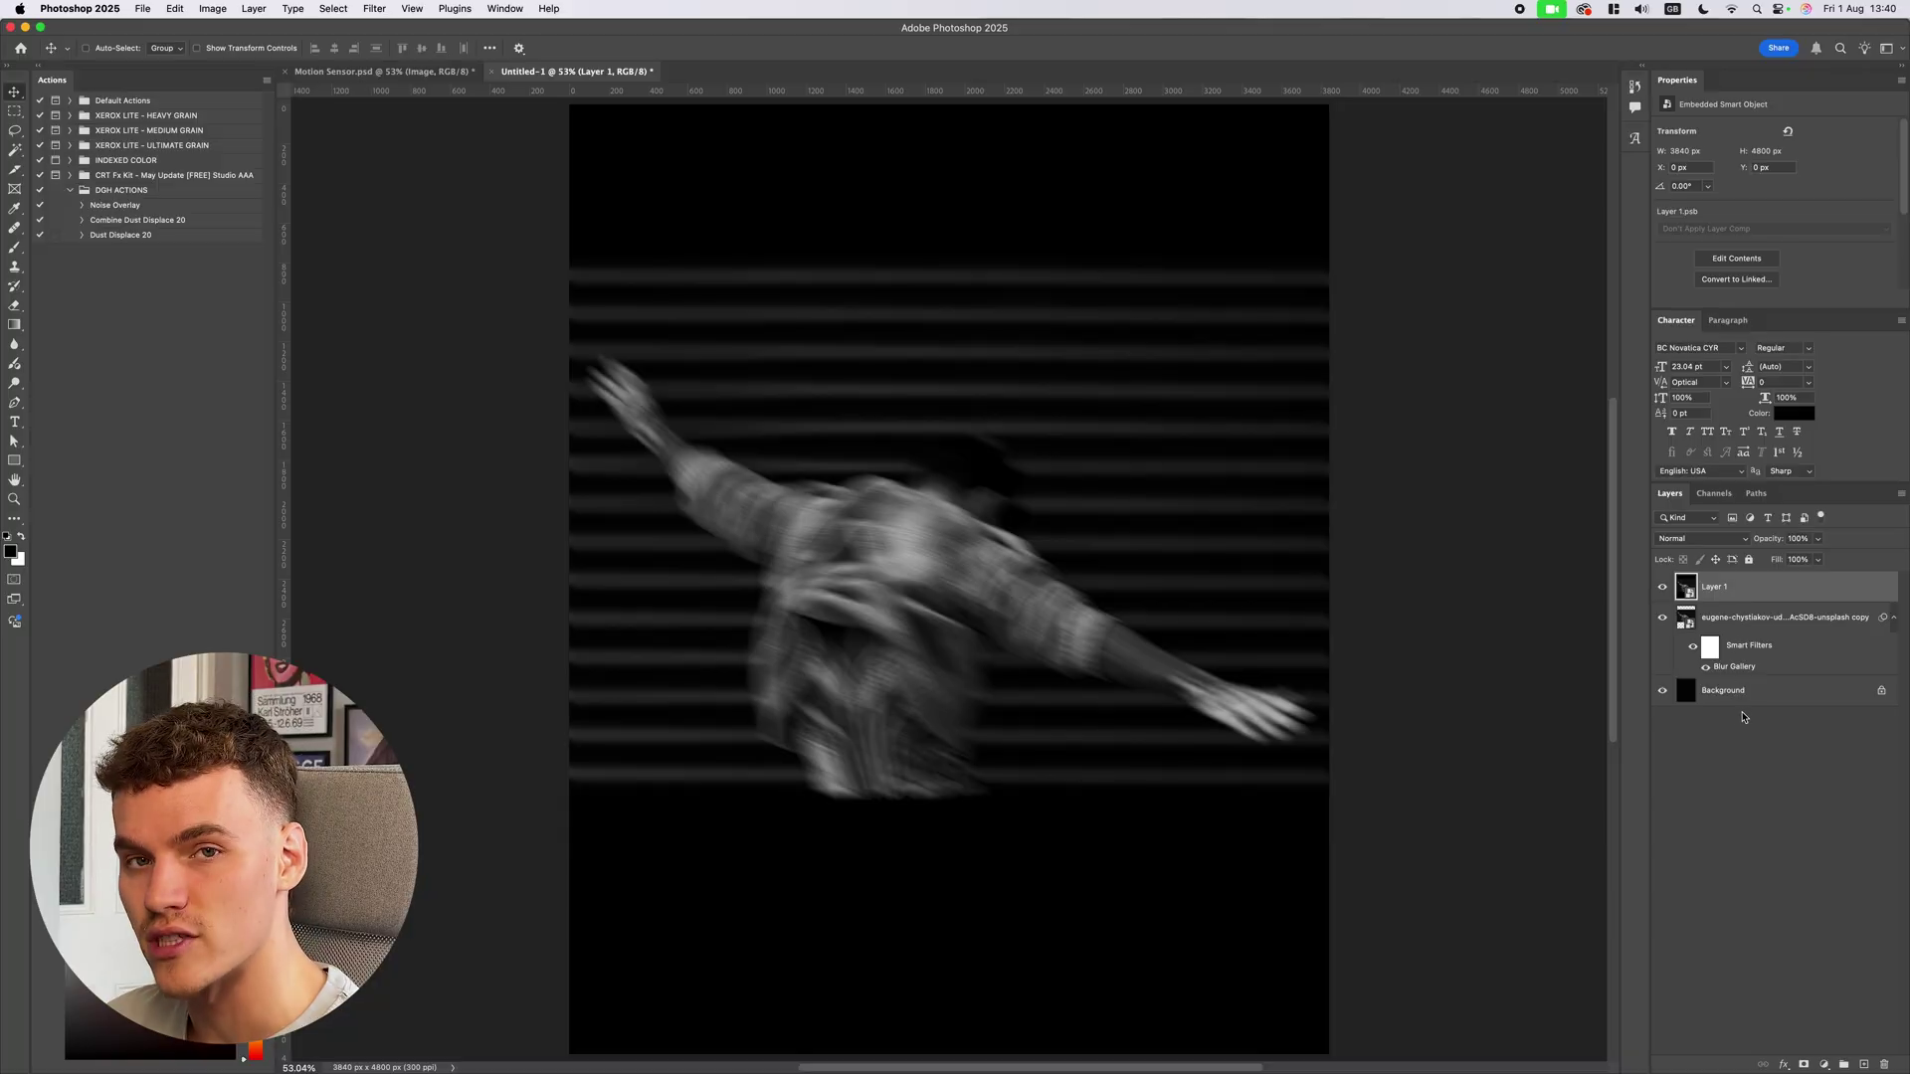
pyautogui.click(1662, 588)
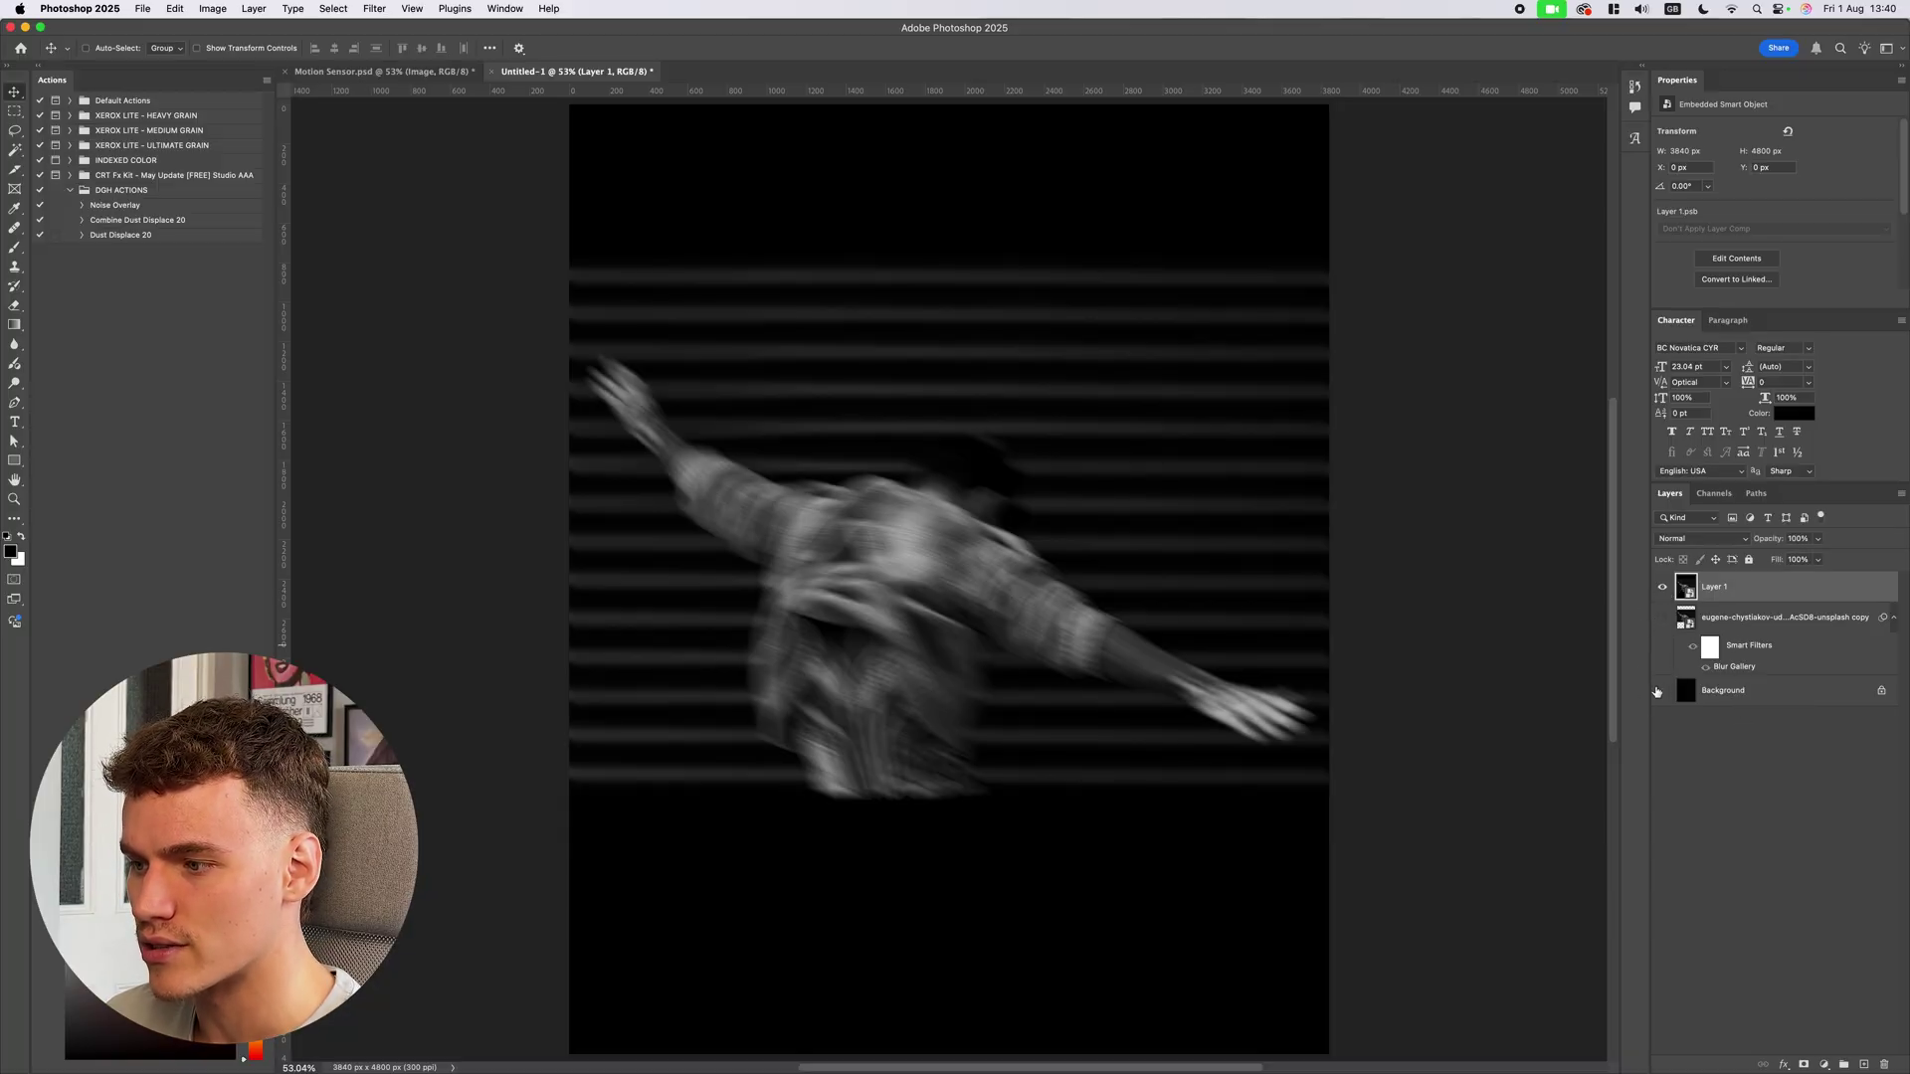
pyautogui.keyDown('alt'); pyautogui.click(1662, 588); pyautogui.keyUp('alt')
pyautogui.keyDown('alt'); pyautogui.click(1662, 590); pyautogui.keyUp('alt')
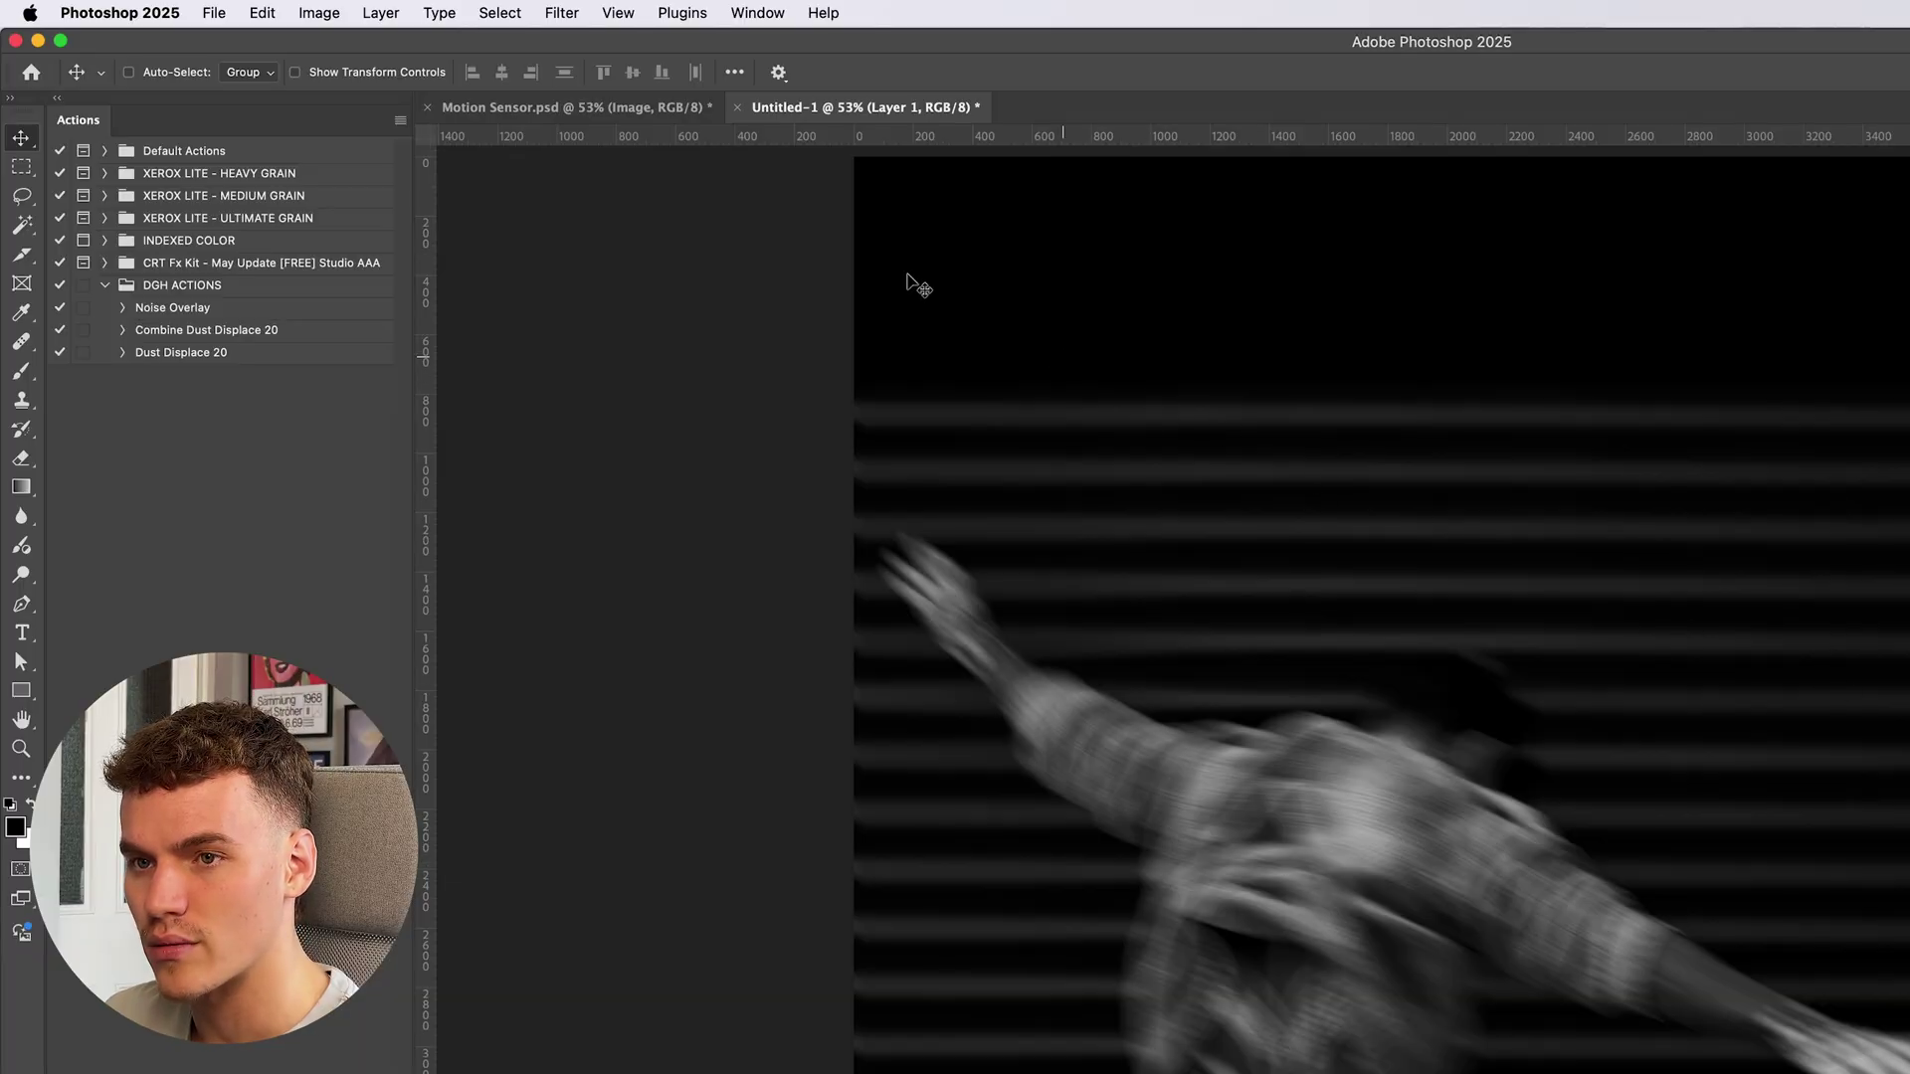
# Open the Filter Gallery on the merged layer with Torn Edges, Note Paper and Grain stacked, and select the Grain effect
pyautogui.click(374, 8)
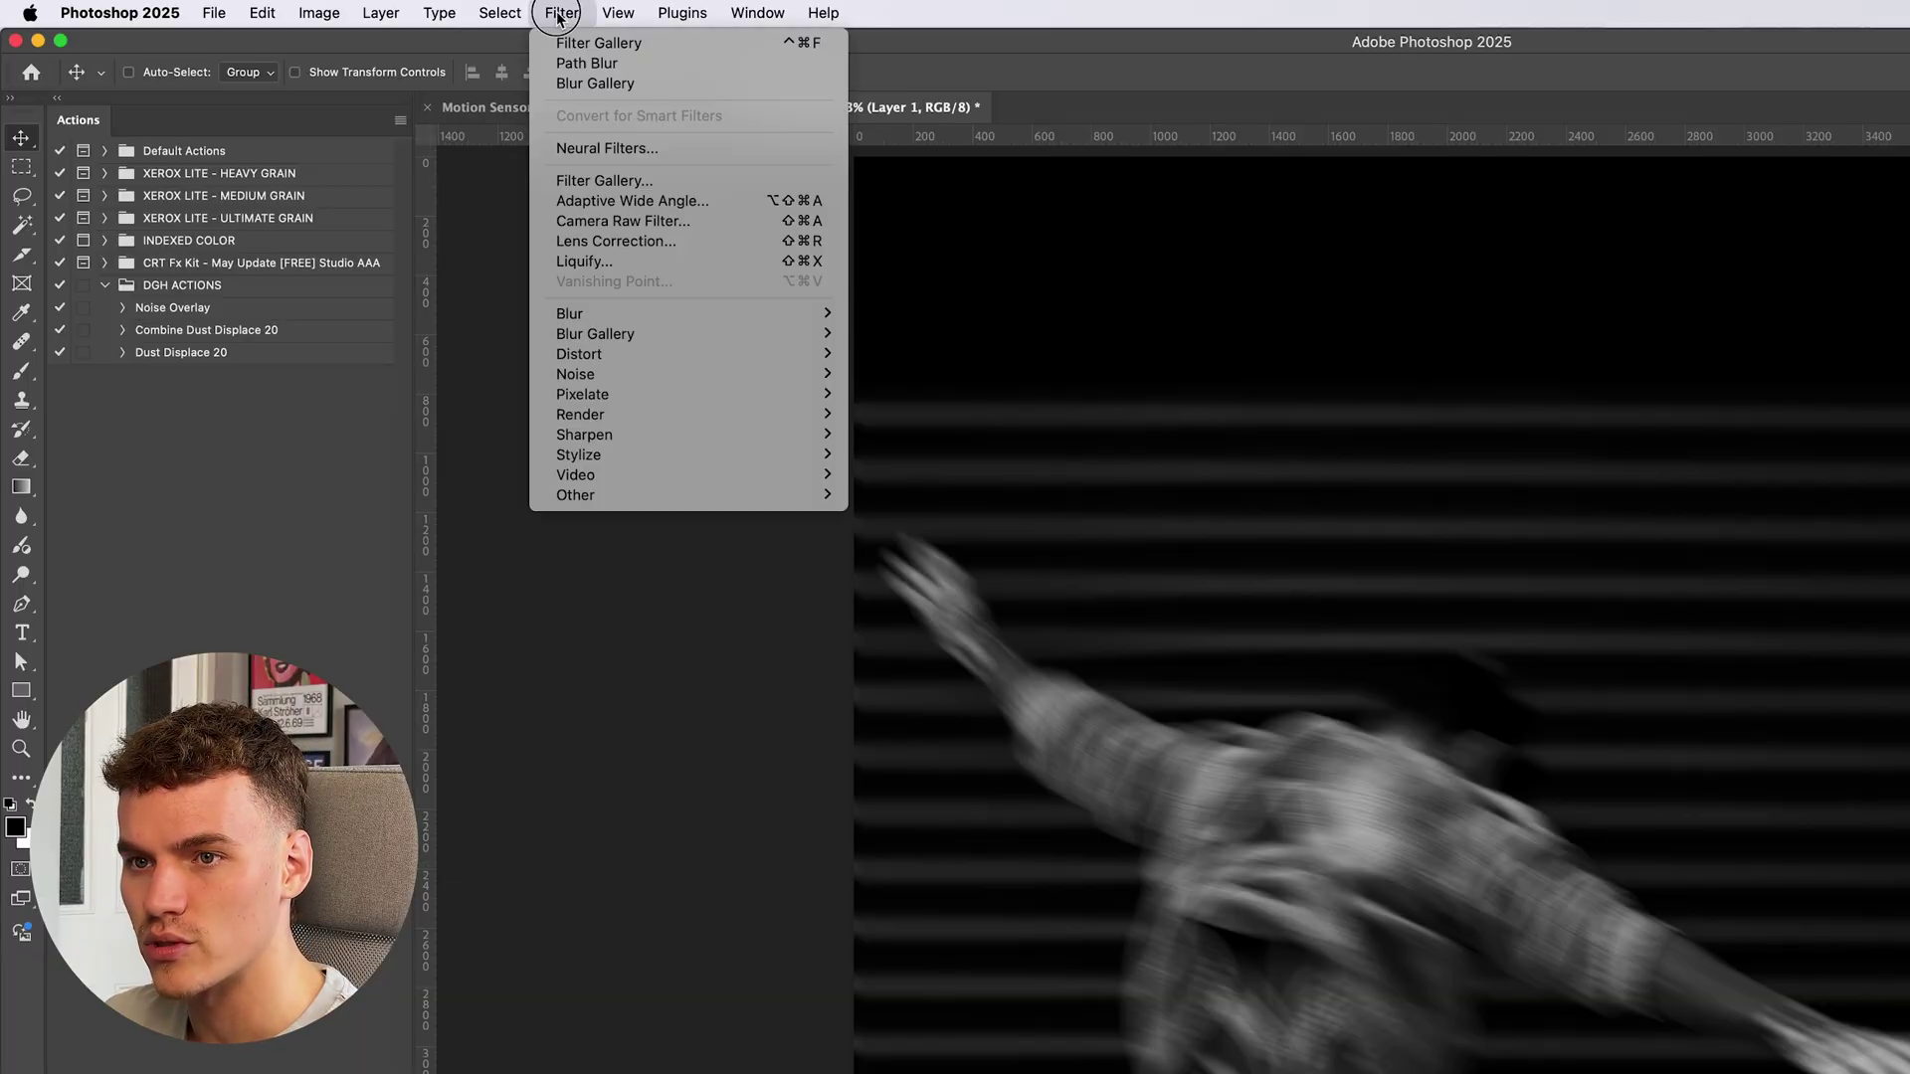
pyautogui.click(632, 182)
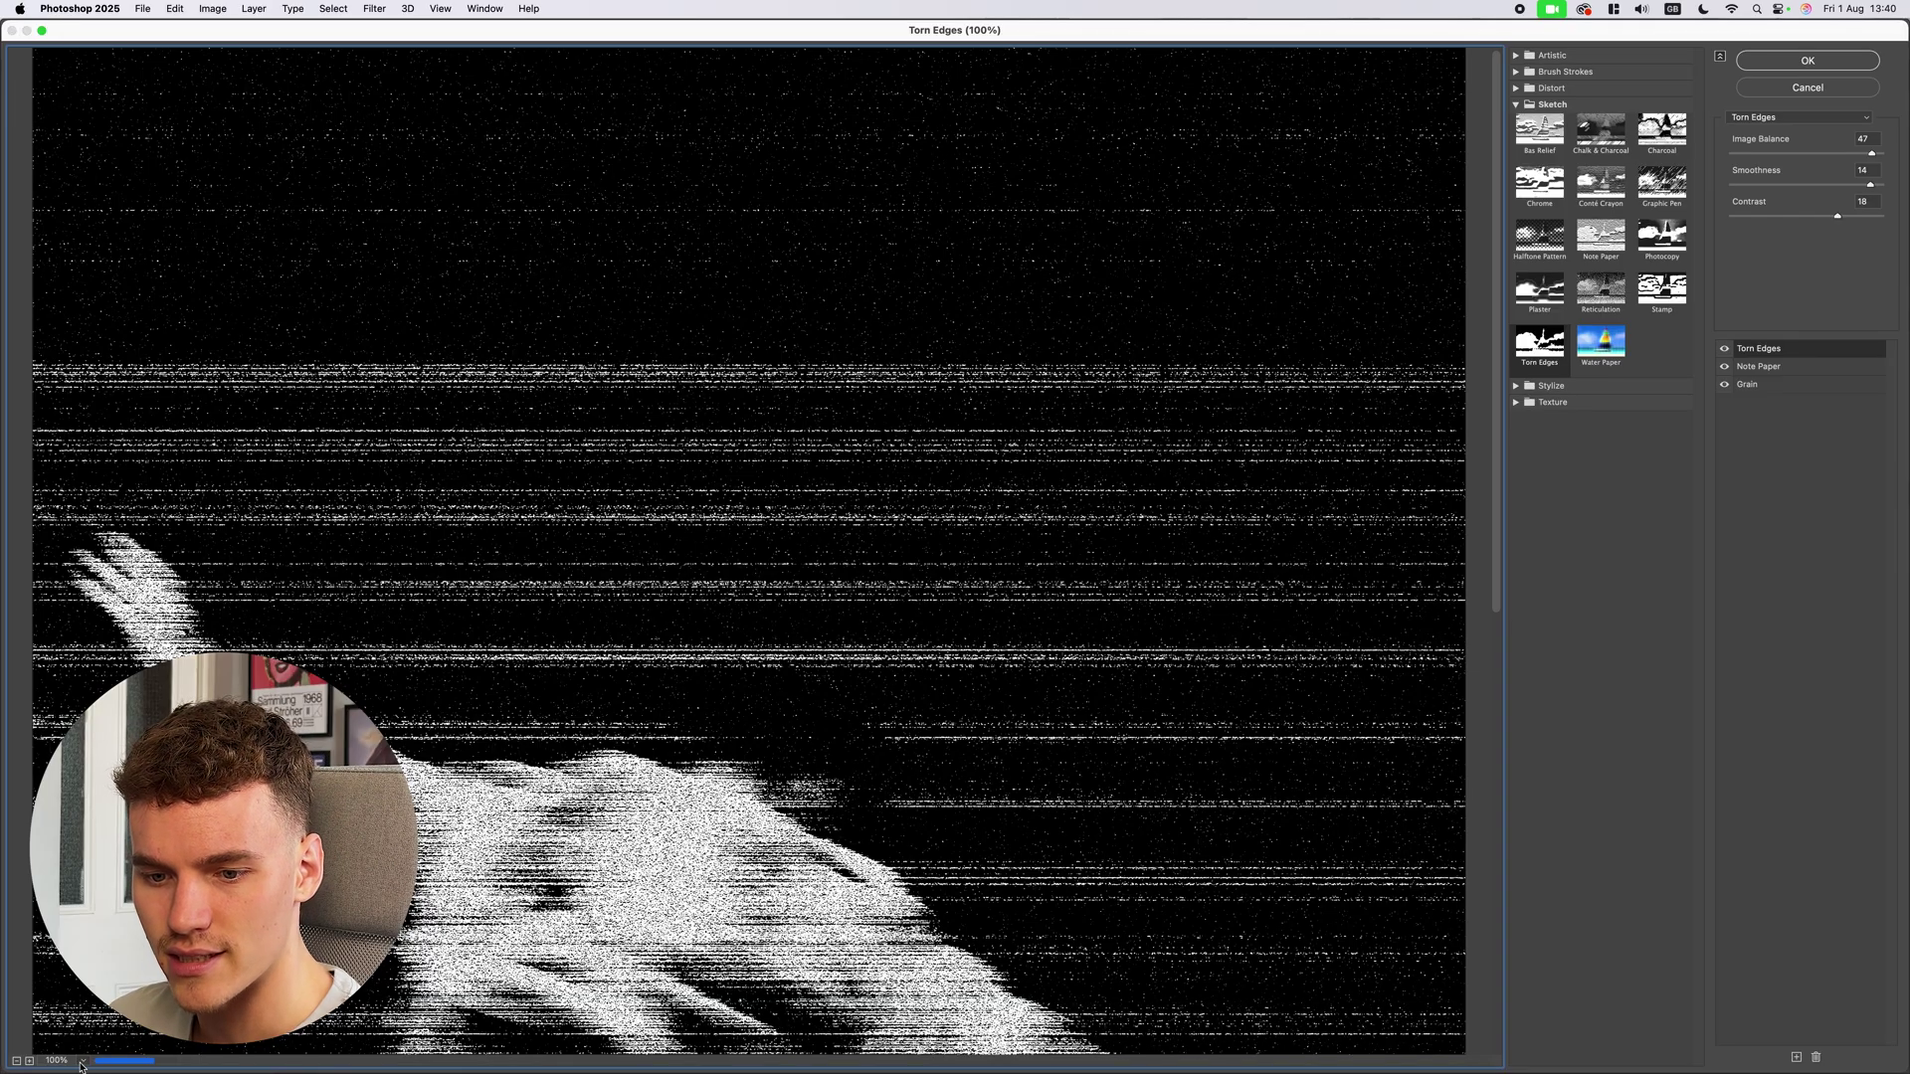
pyautogui.press('super+0')
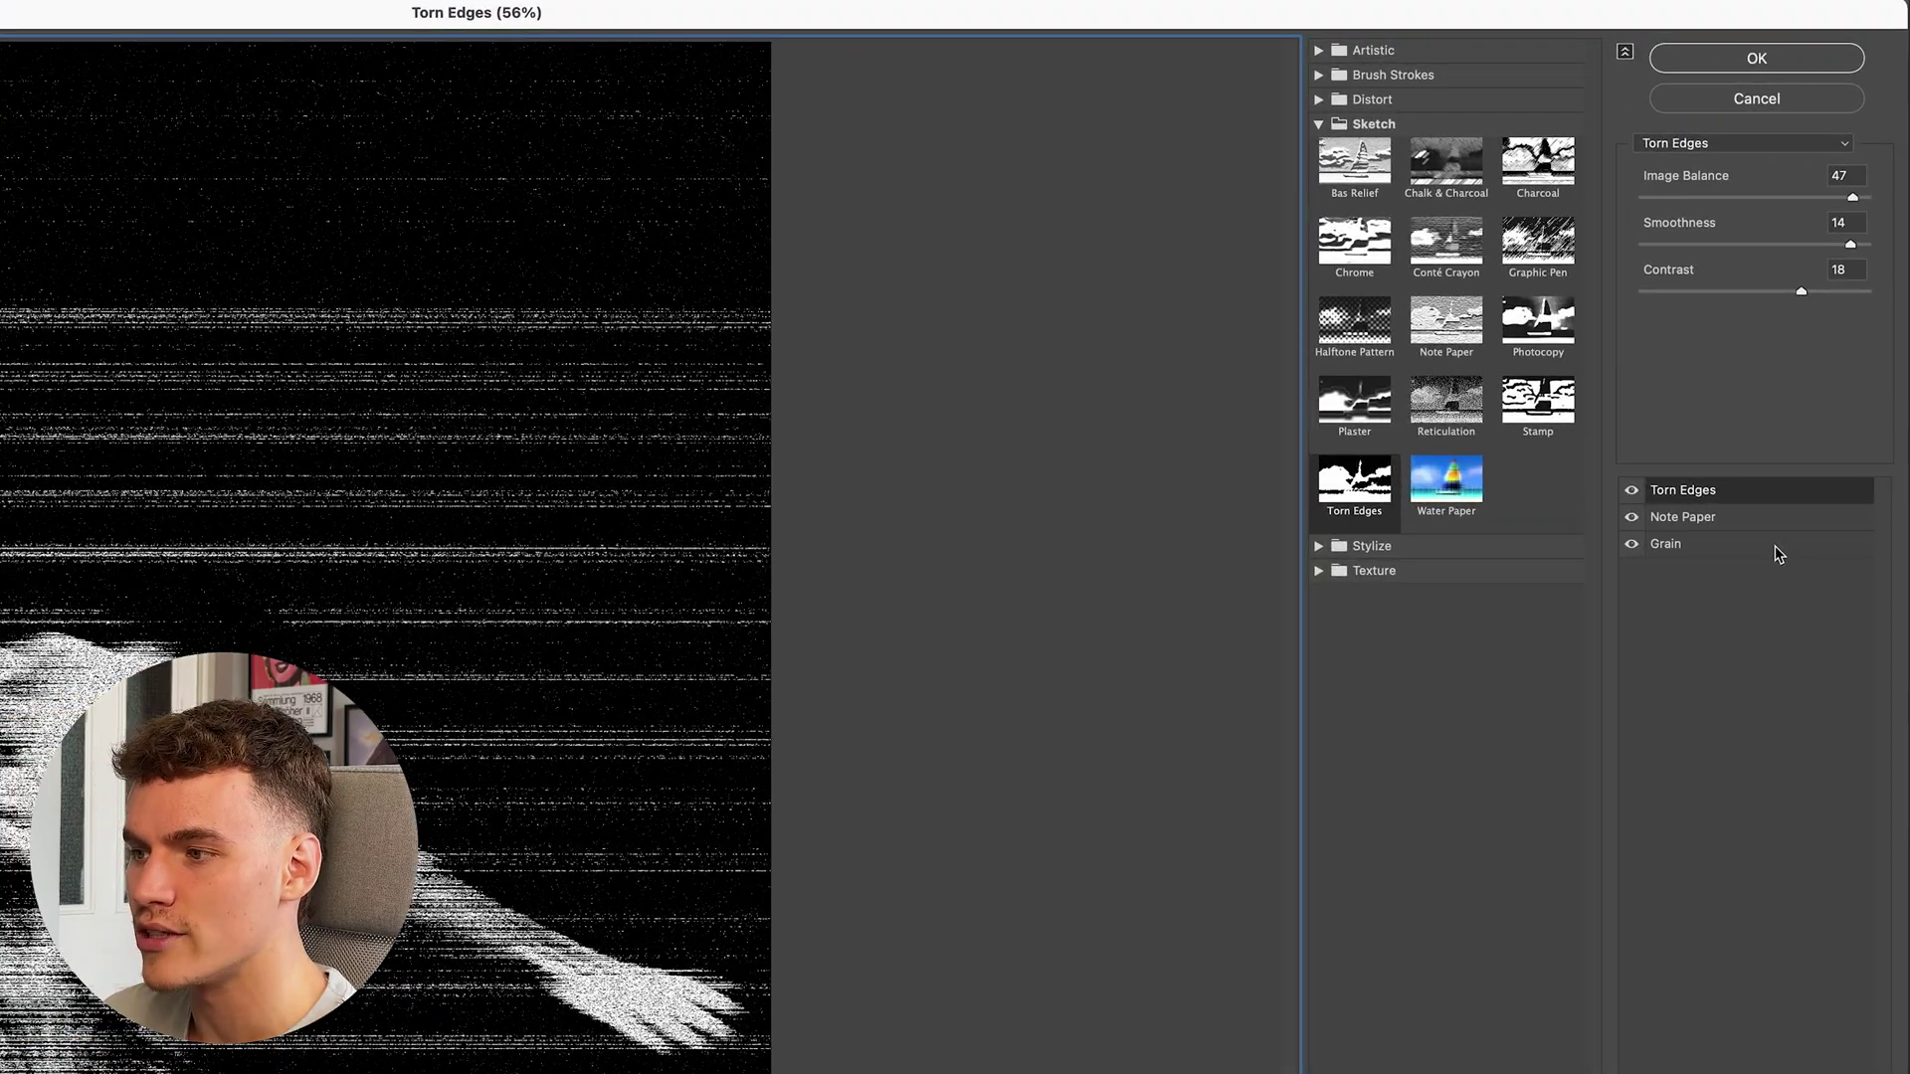
pyautogui.click(1821, 386)
pyautogui.click(1821, 371)
pyautogui.click(1781, 491)
pyautogui.click(1755, 544)
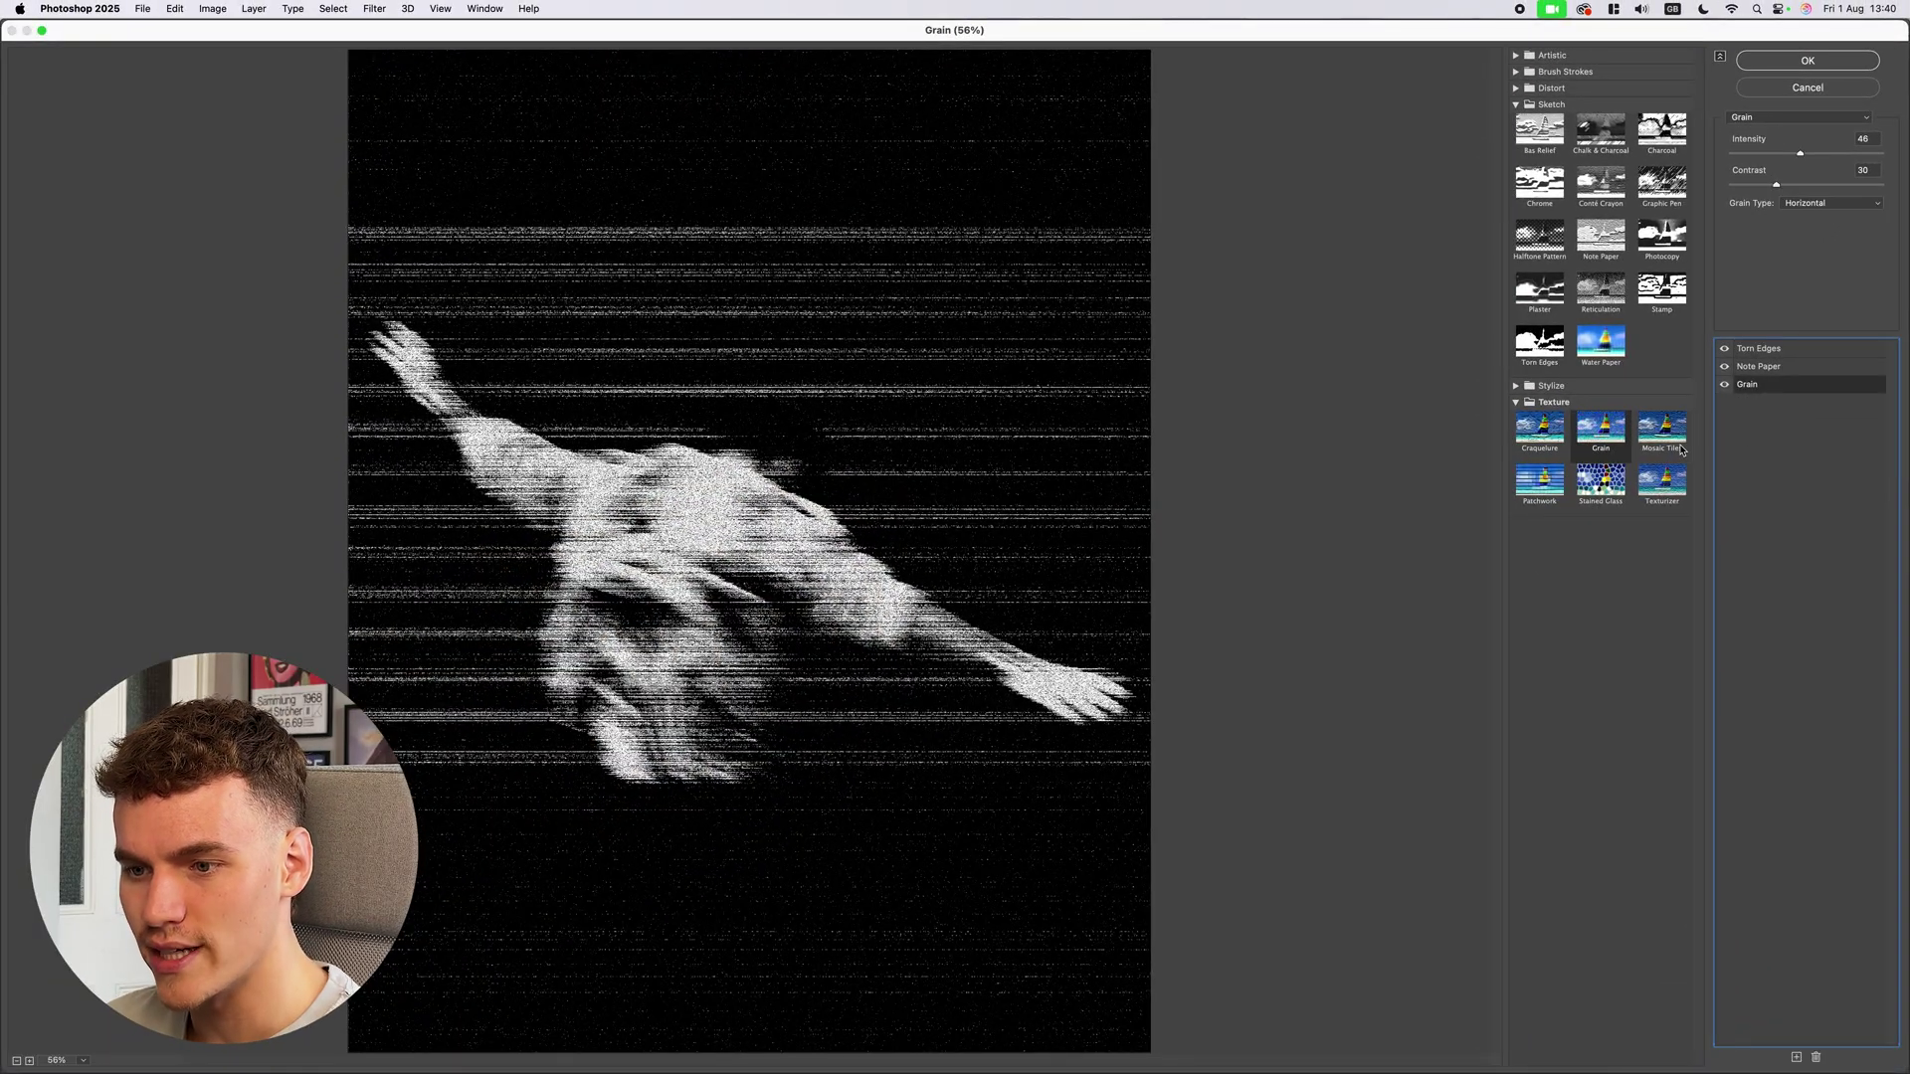
# Examine the horizontal grain streaks on the figure up close and keep only the Texture effects expanded
pyautogui.keyDown('super'); pyautogui.click(782, 679); pyautogui.keyUp('super')
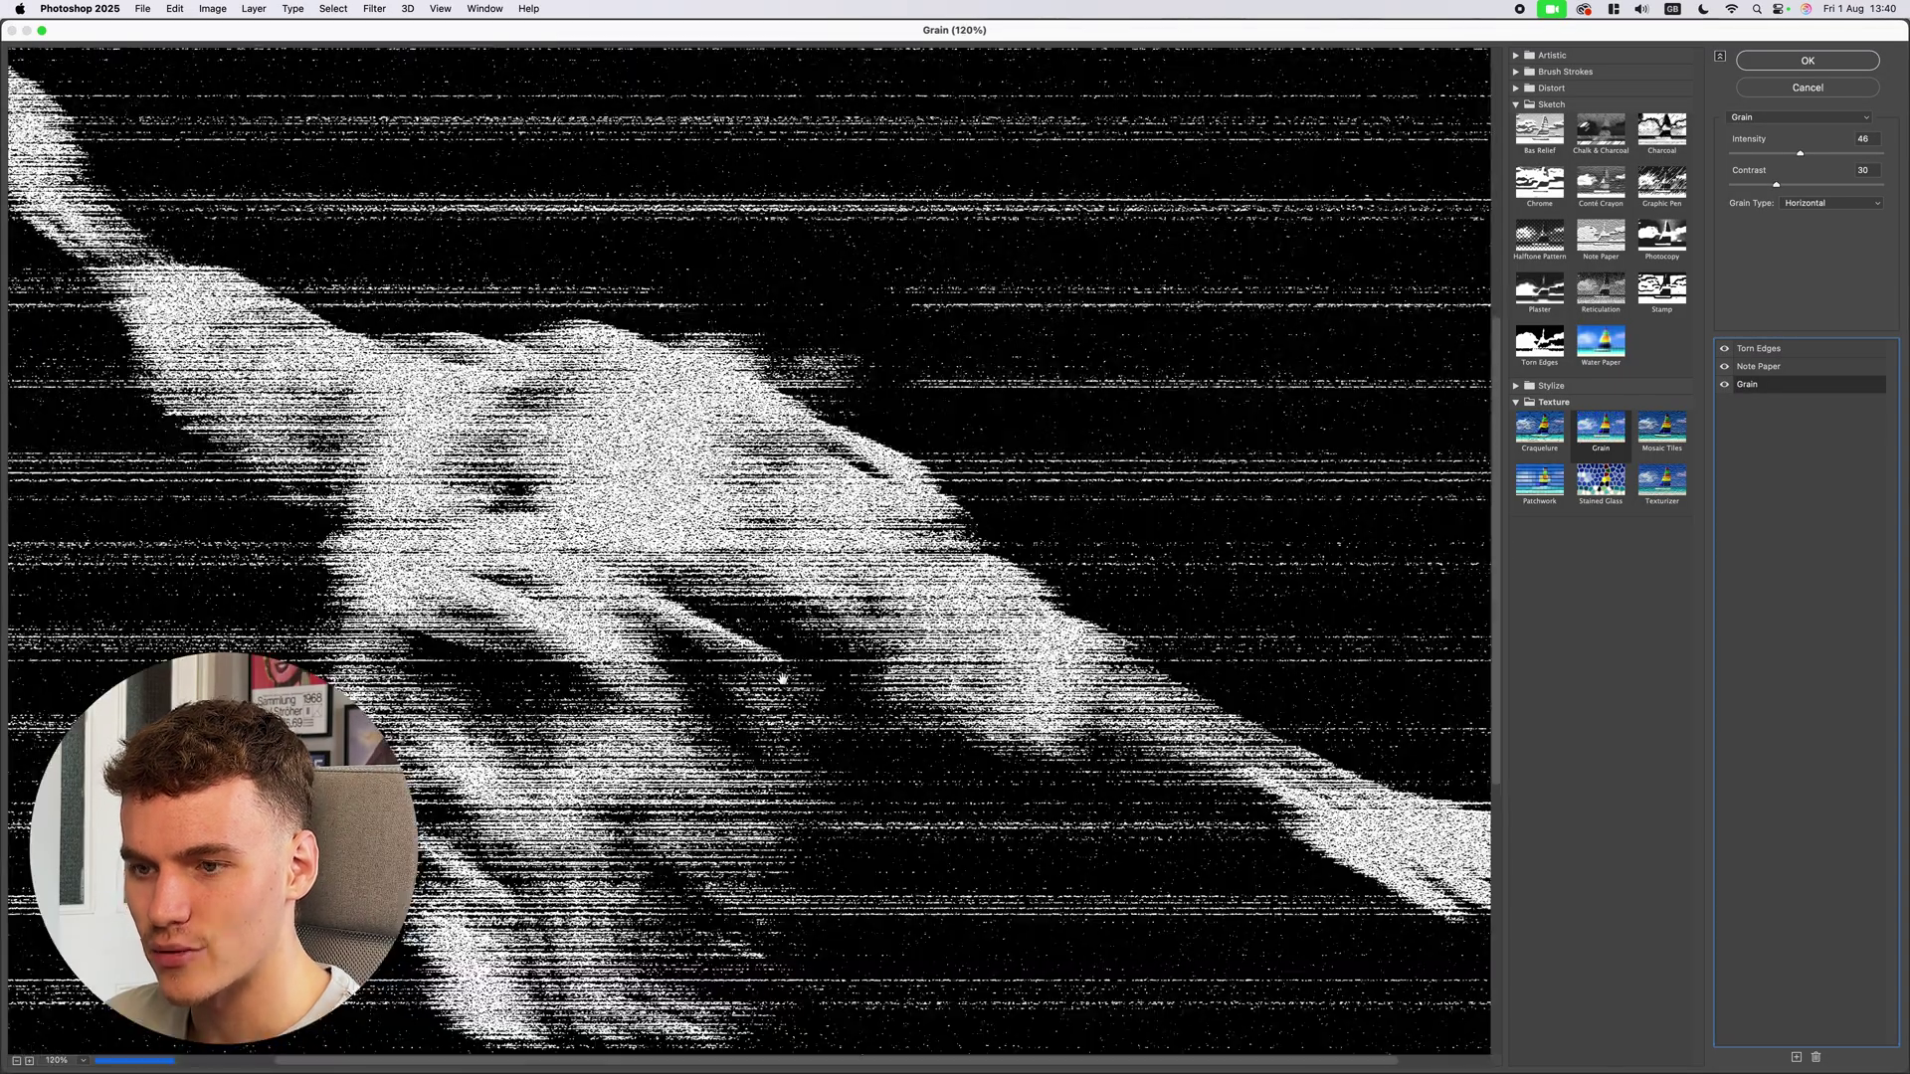
pyautogui.keyDown('alt'); pyautogui.click(619, 656); pyautogui.keyUp('alt')
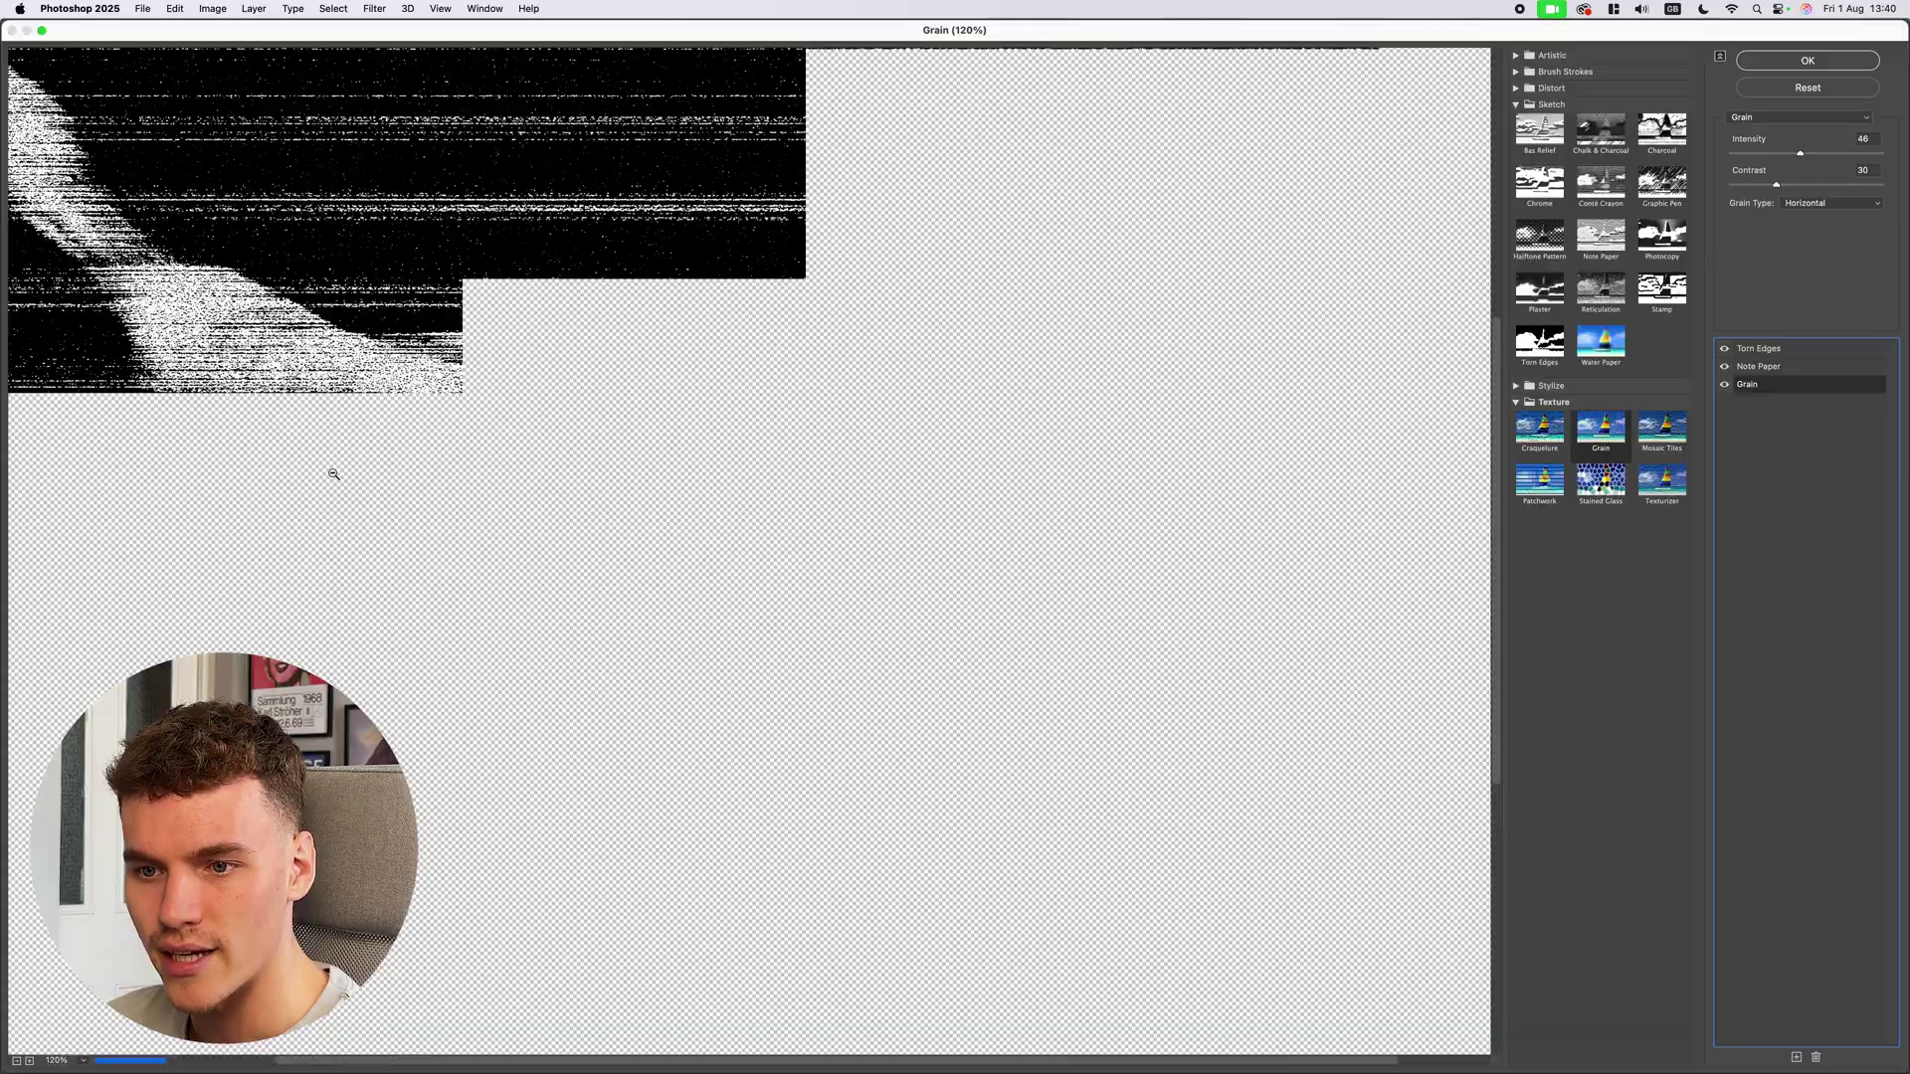
pyautogui.keyDown('super'); pyautogui.click(329, 469); pyautogui.keyUp('super')
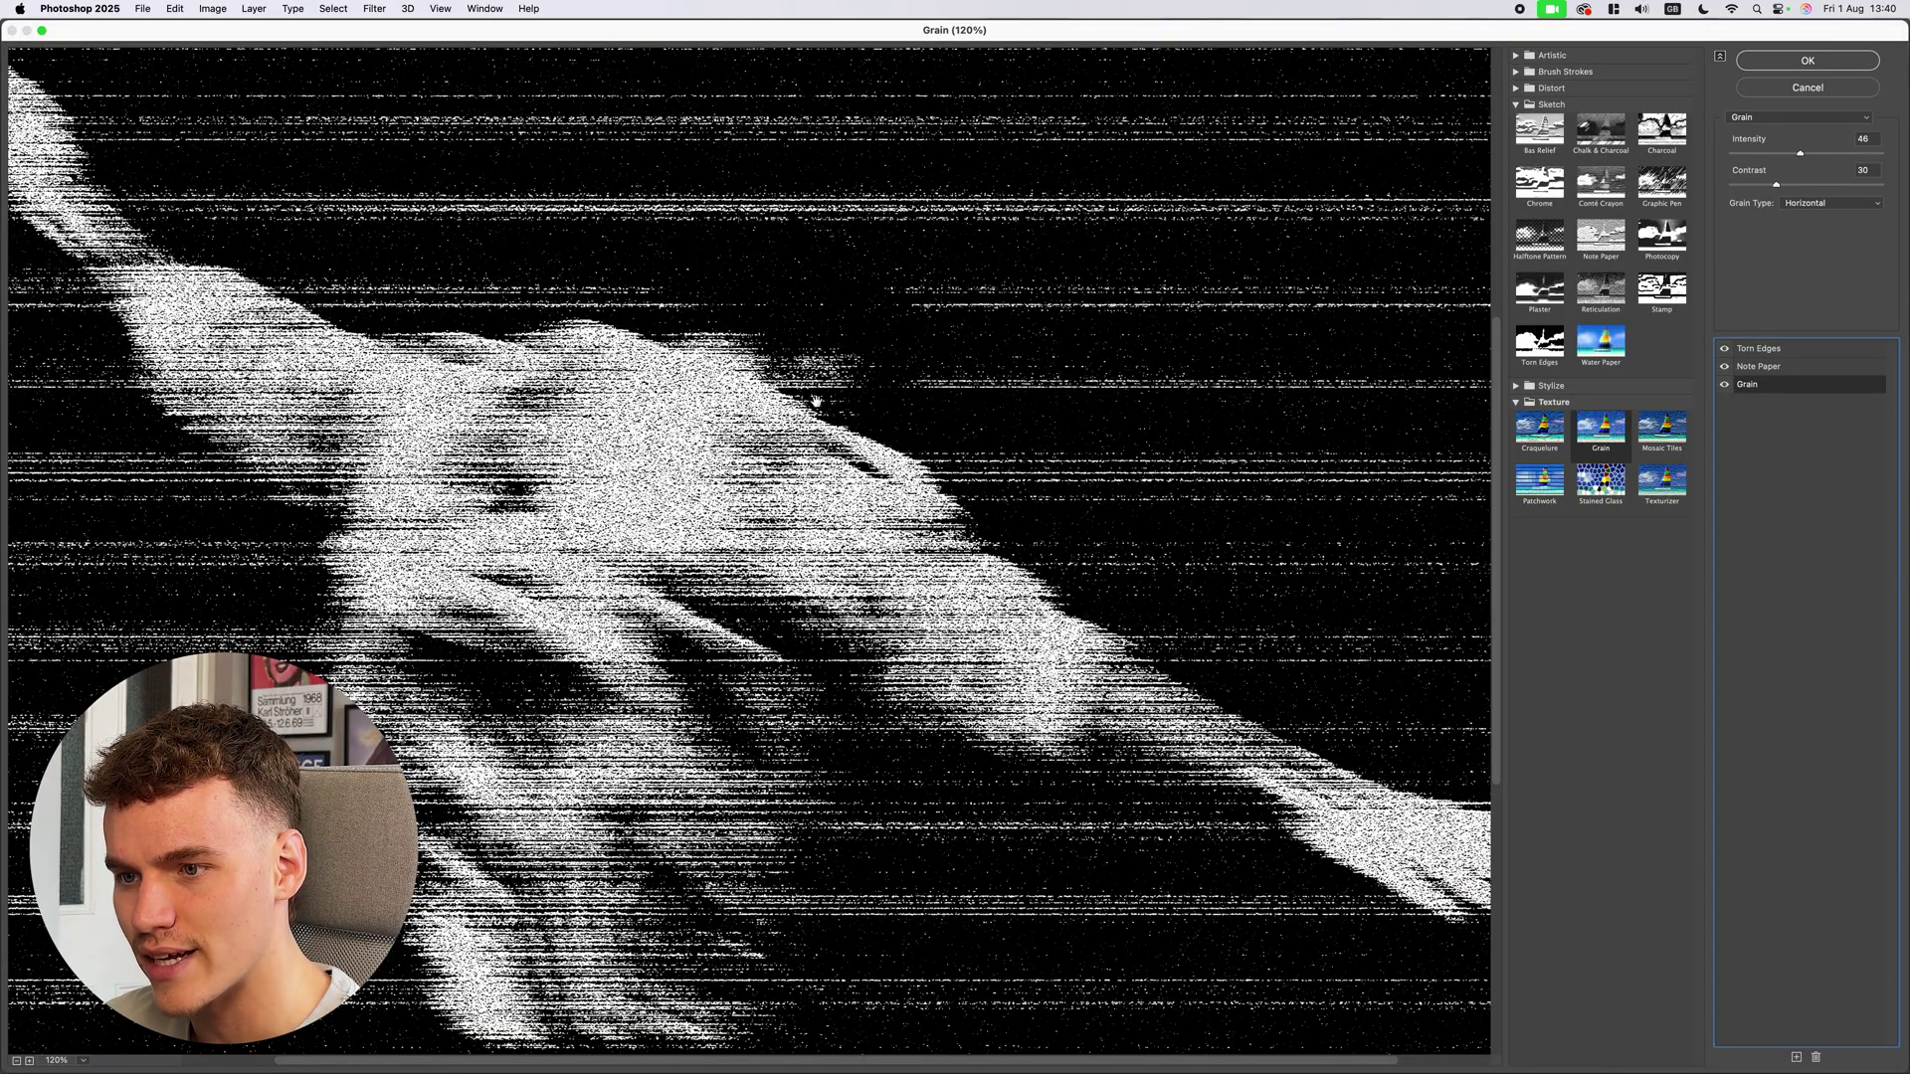
pyautogui.keyDown('alt'); pyautogui.click(1057, 796); pyautogui.keyUp('alt')
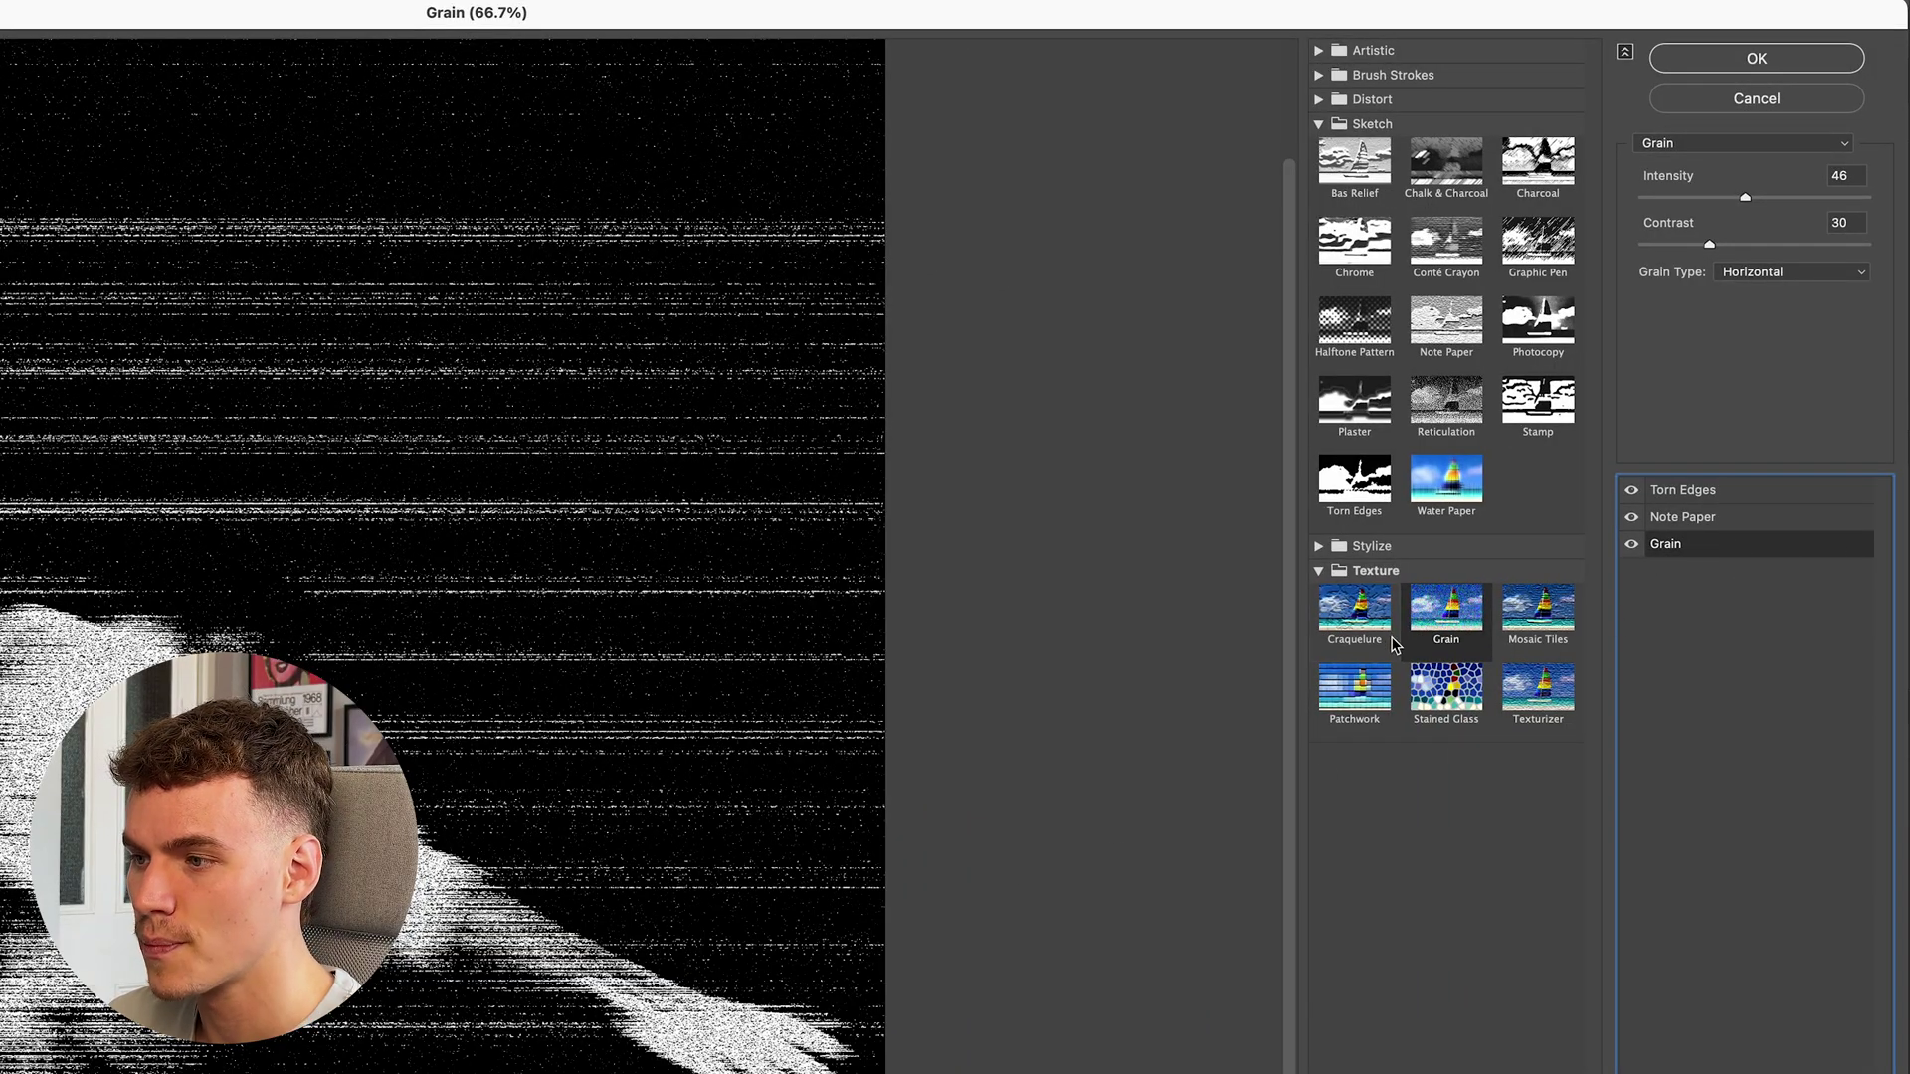
pyautogui.click(1319, 570)
pyautogui.click(1319, 570)
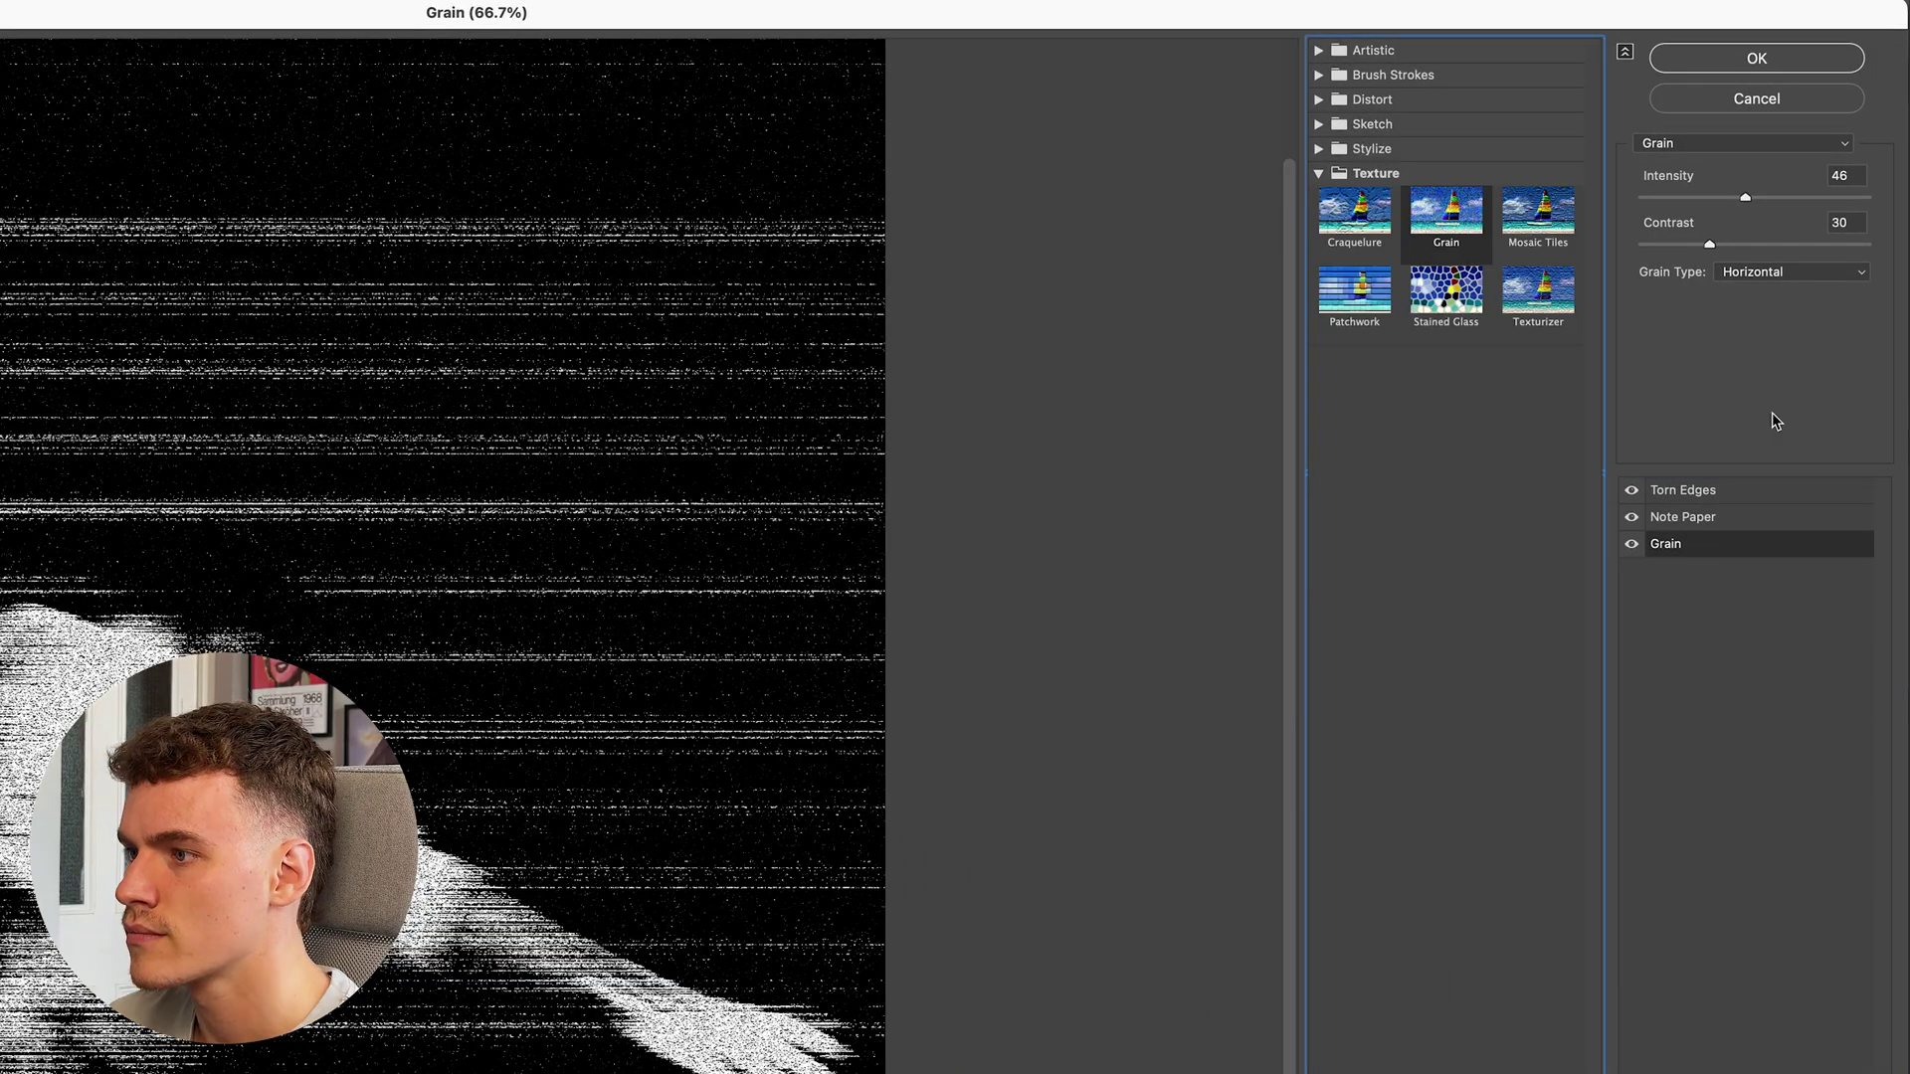
# Try the Regular grain type for the Grain effect and restore the Horizontal type
pyautogui.click(1826, 282)
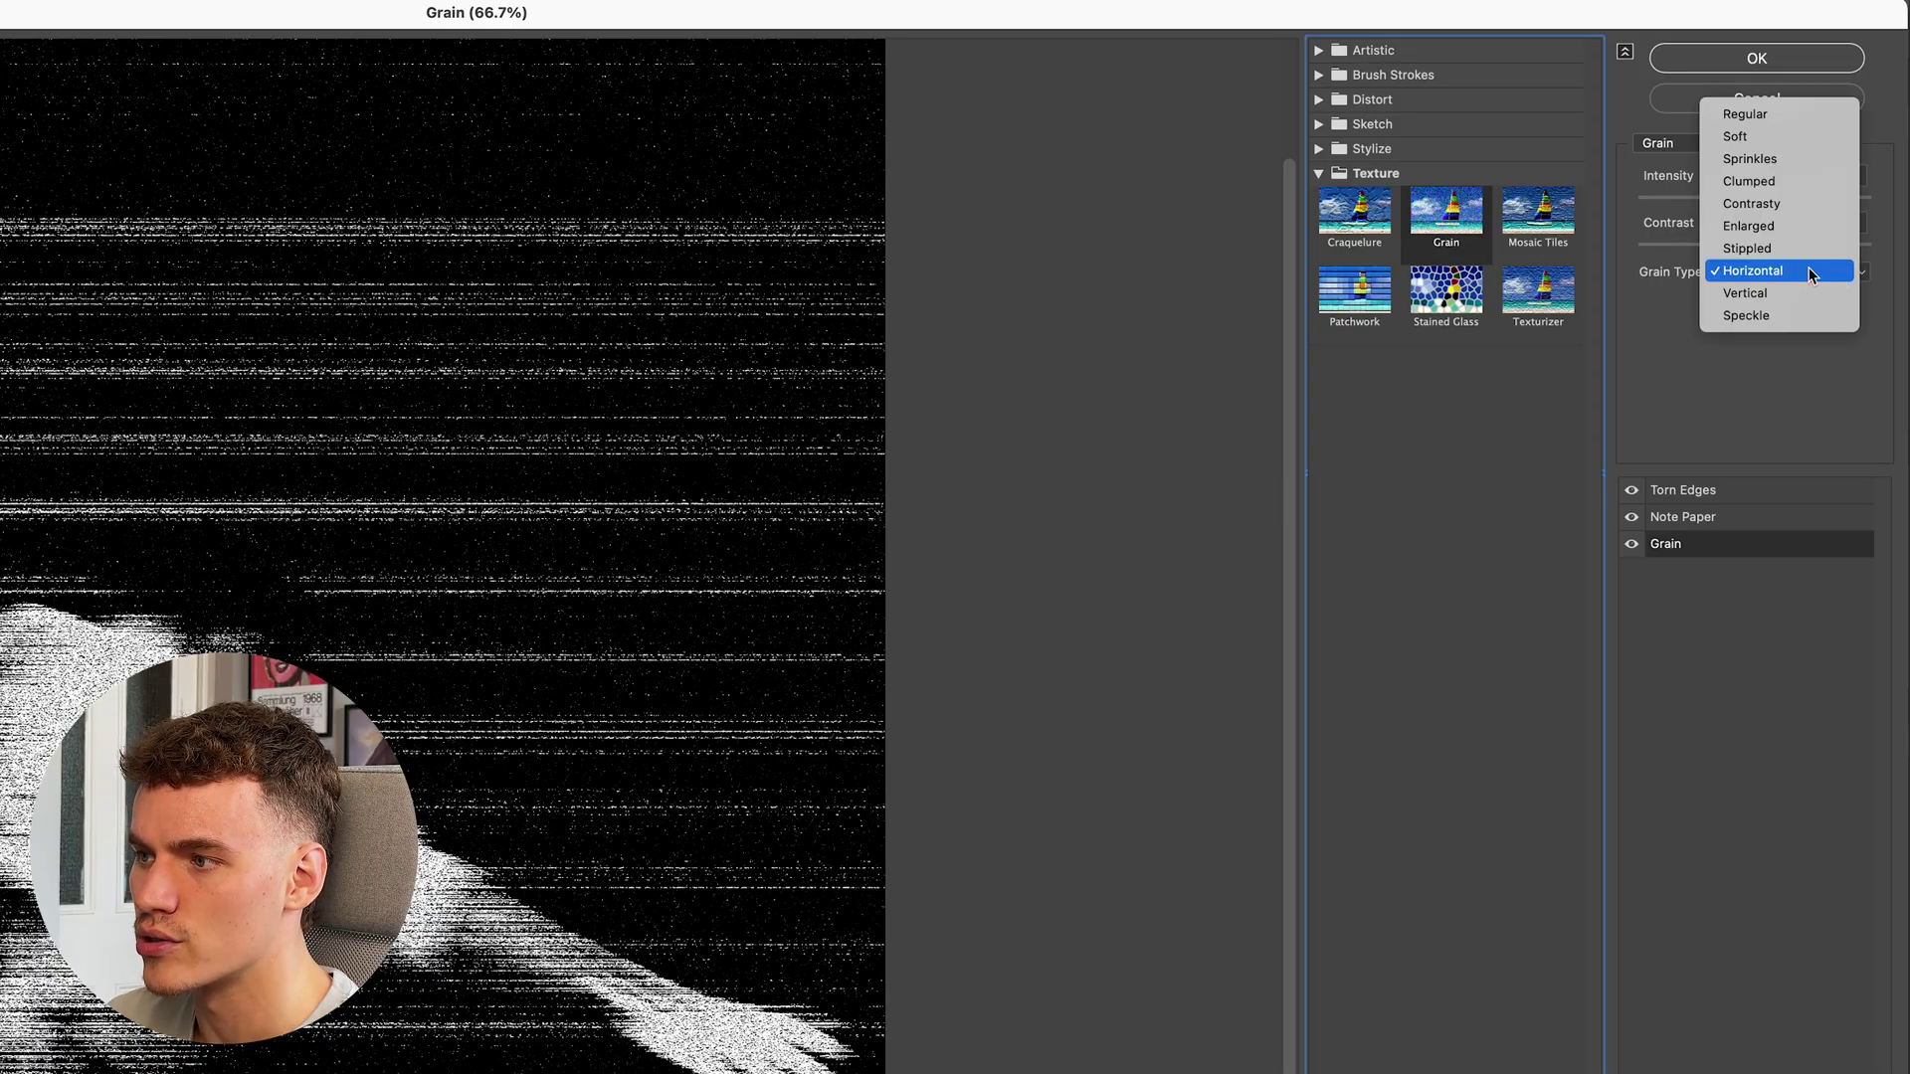
pyautogui.click(1822, 116)
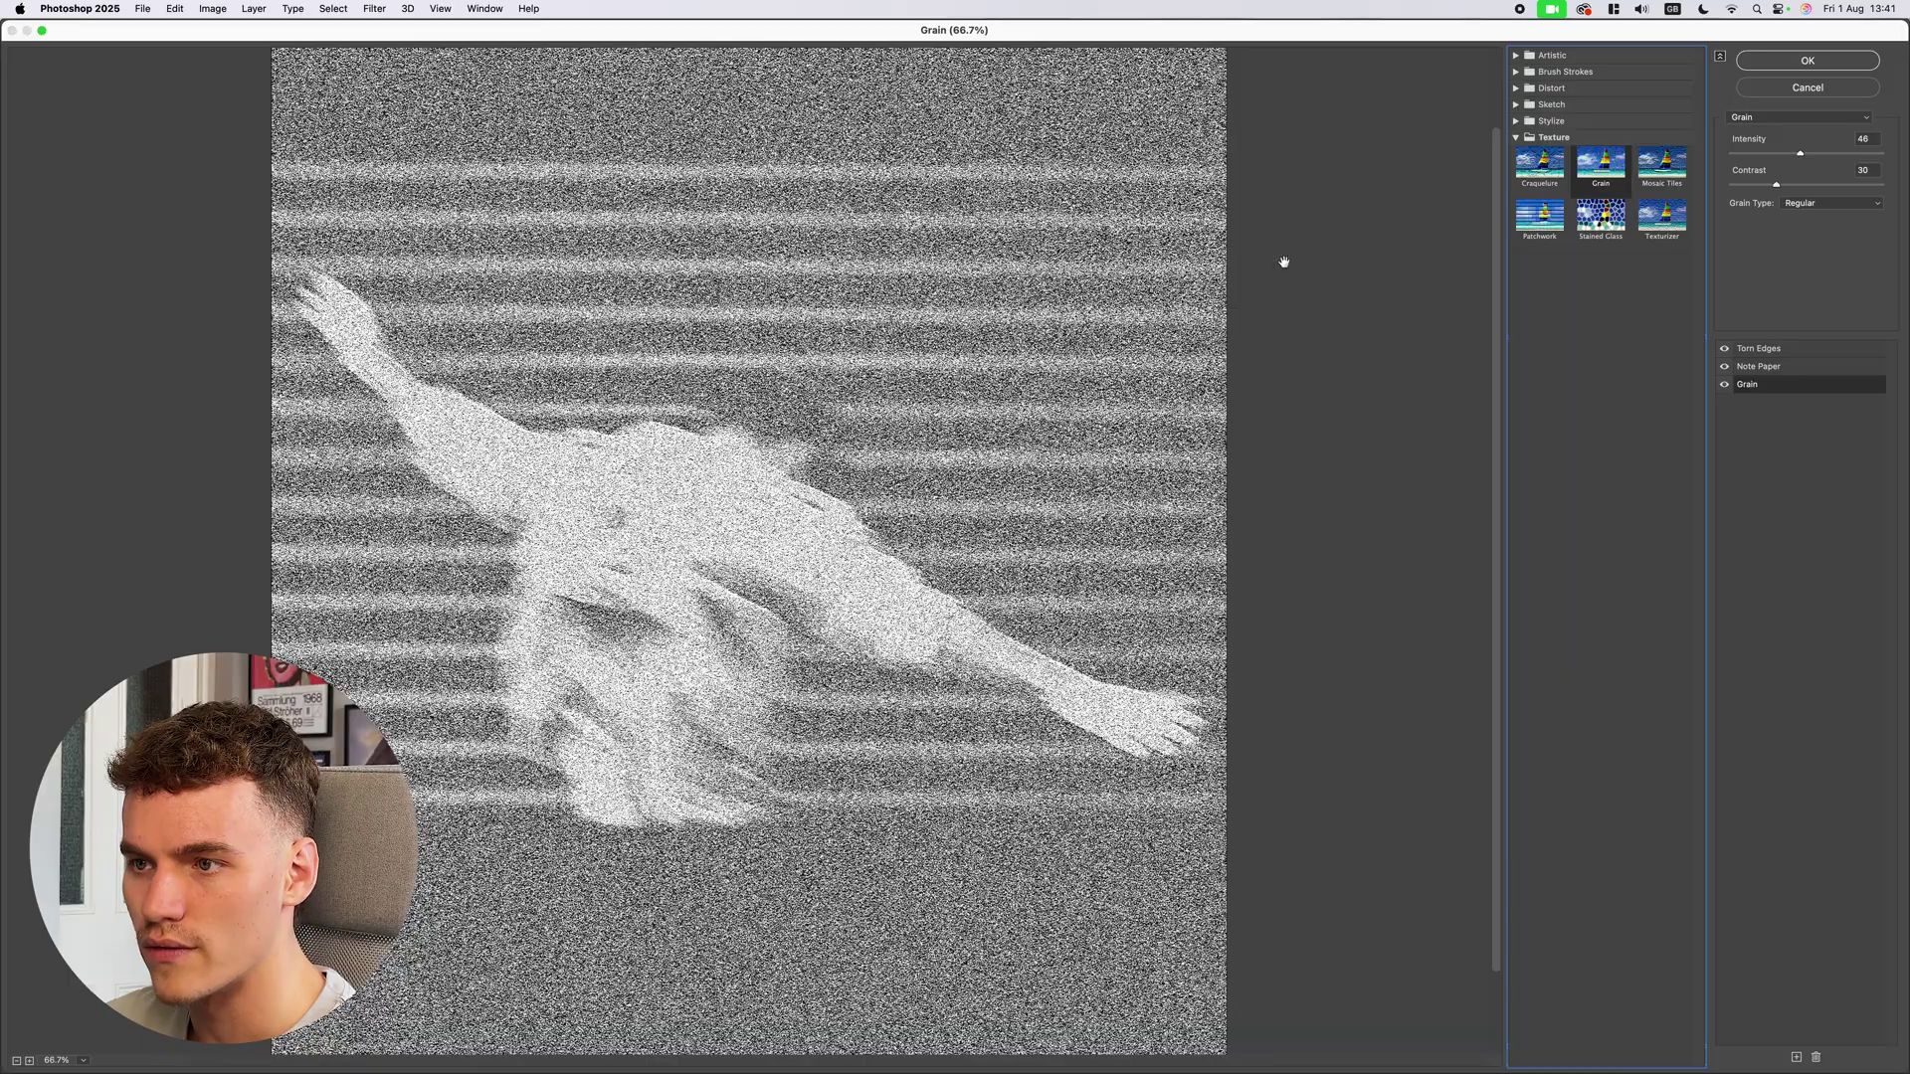
pyautogui.click(1864, 202)
pyautogui.click(1850, 206)
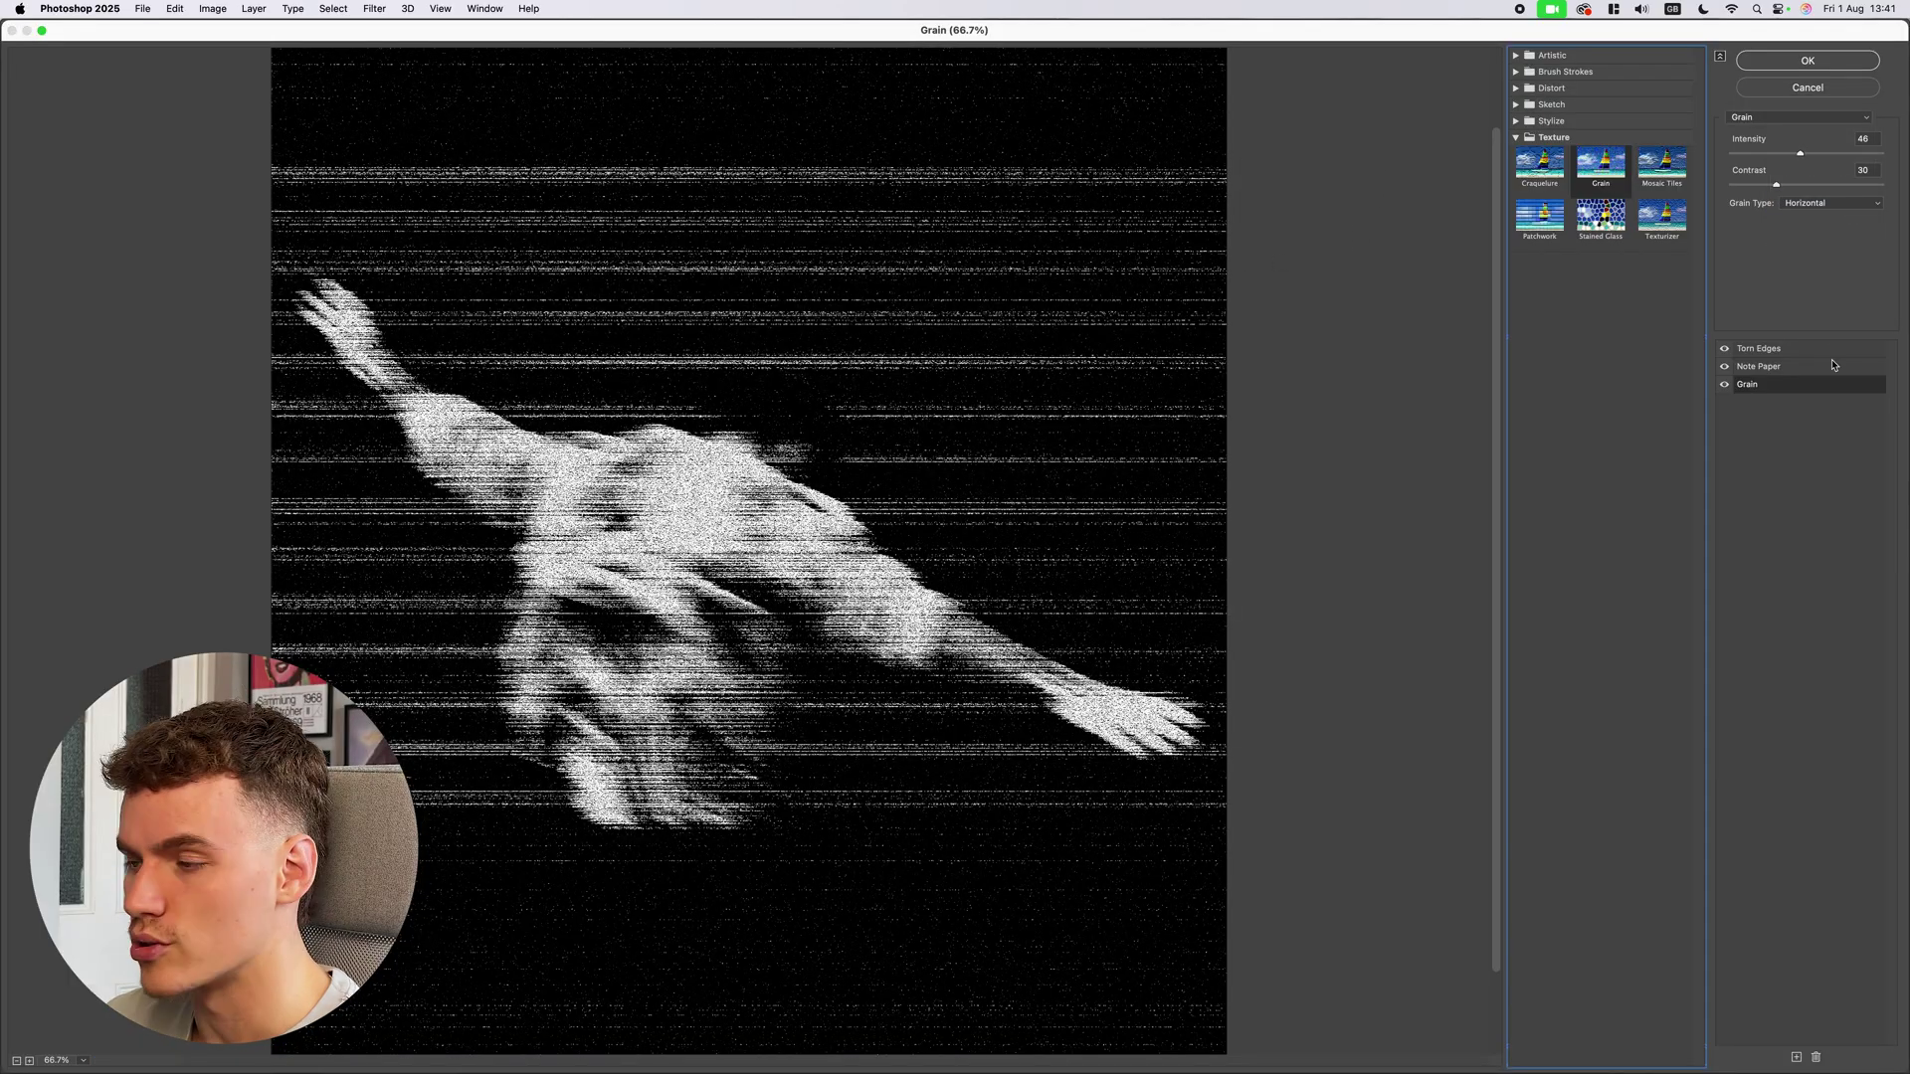
# Try stronger and weaker intensities for the Grain effect, restore 46, and set its contrast to 35
pyautogui.click(1839, 156)
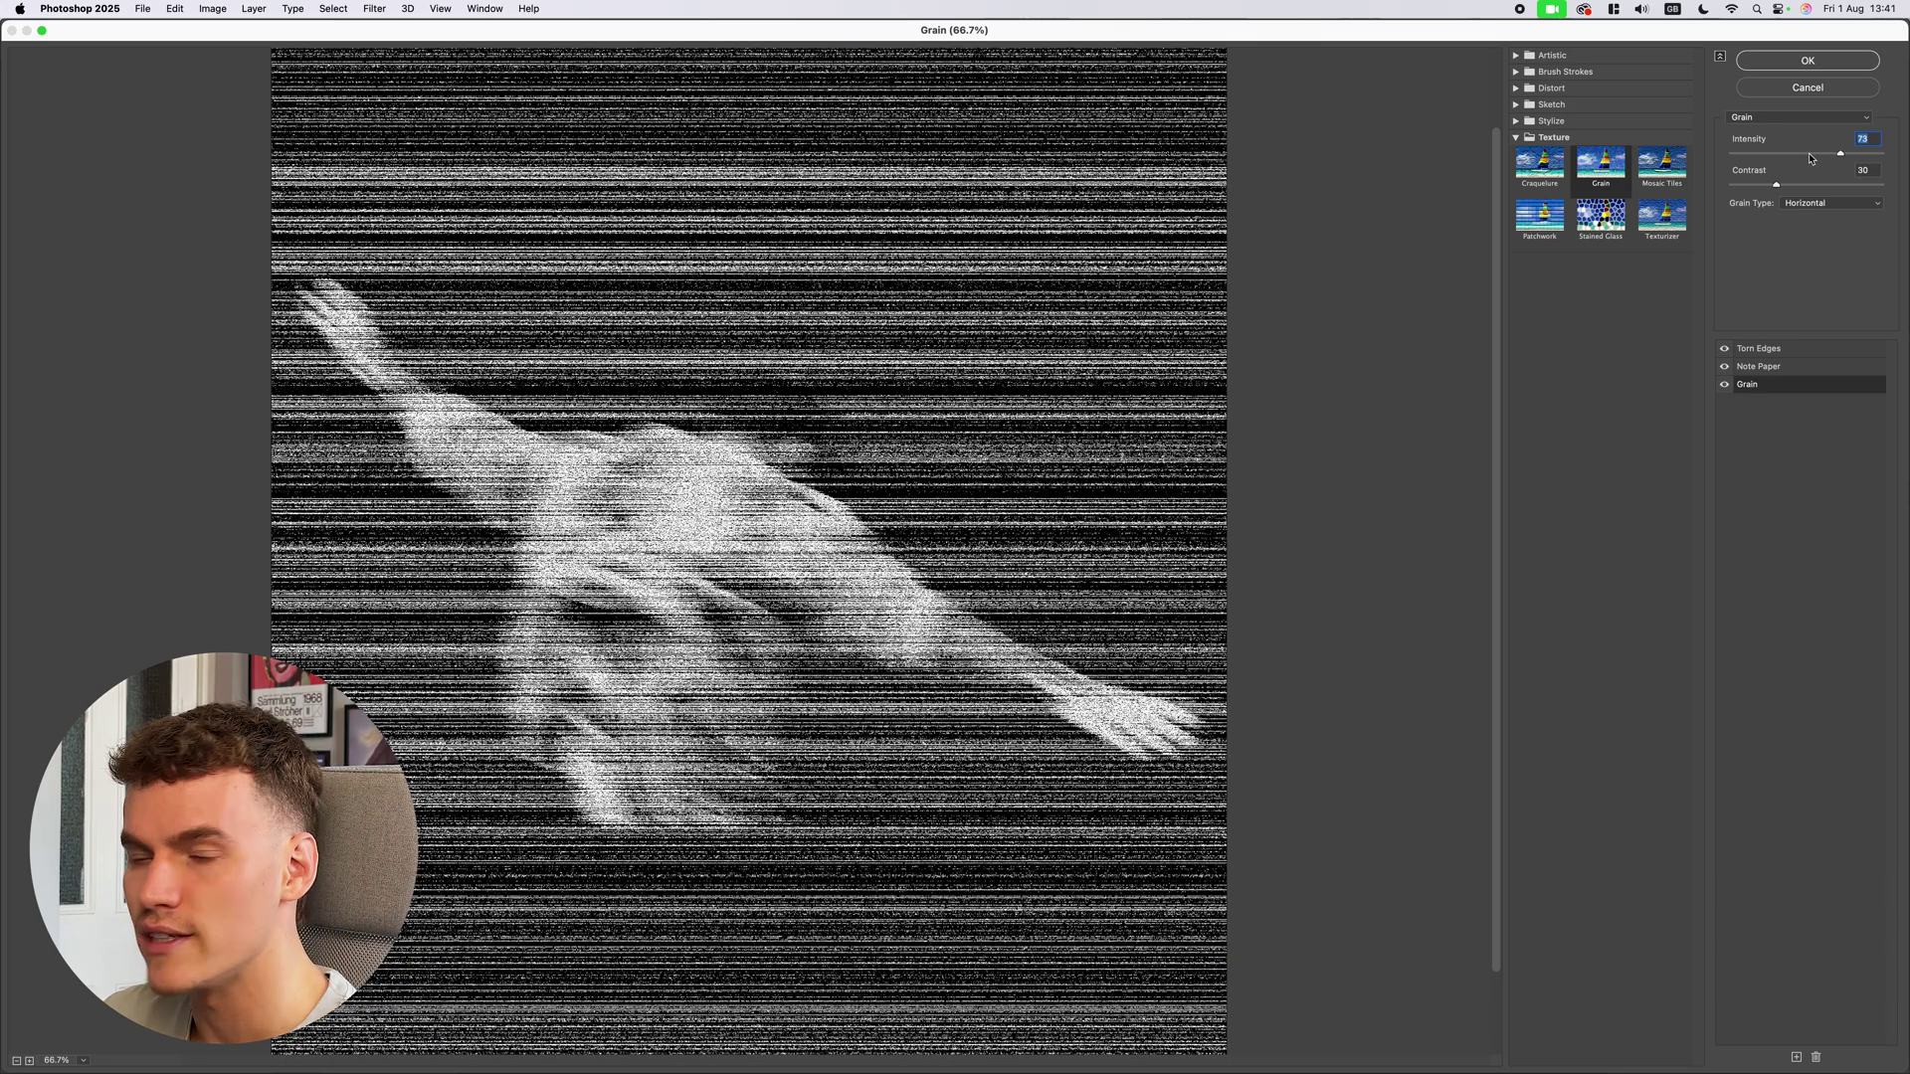
pyautogui.click(1792, 155)
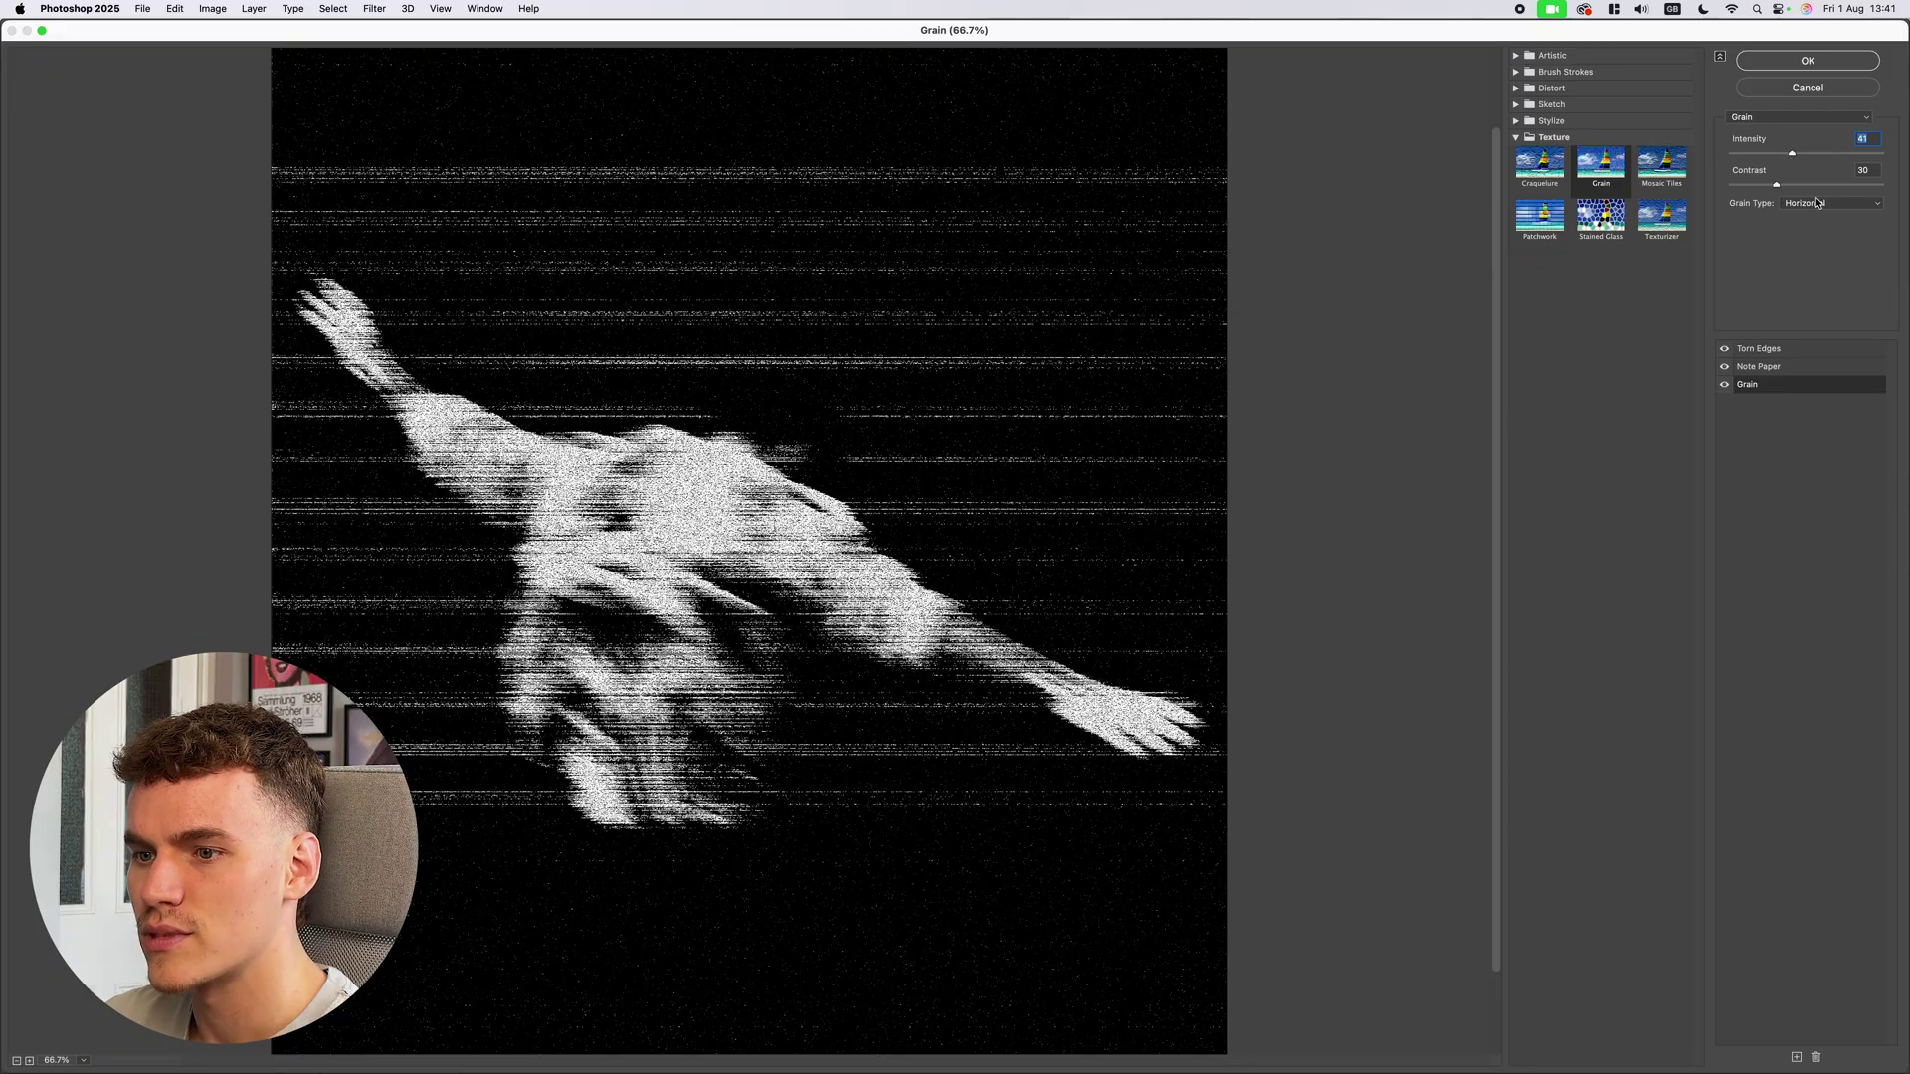
pyautogui.press('super+z')
pyautogui.press('super+z')
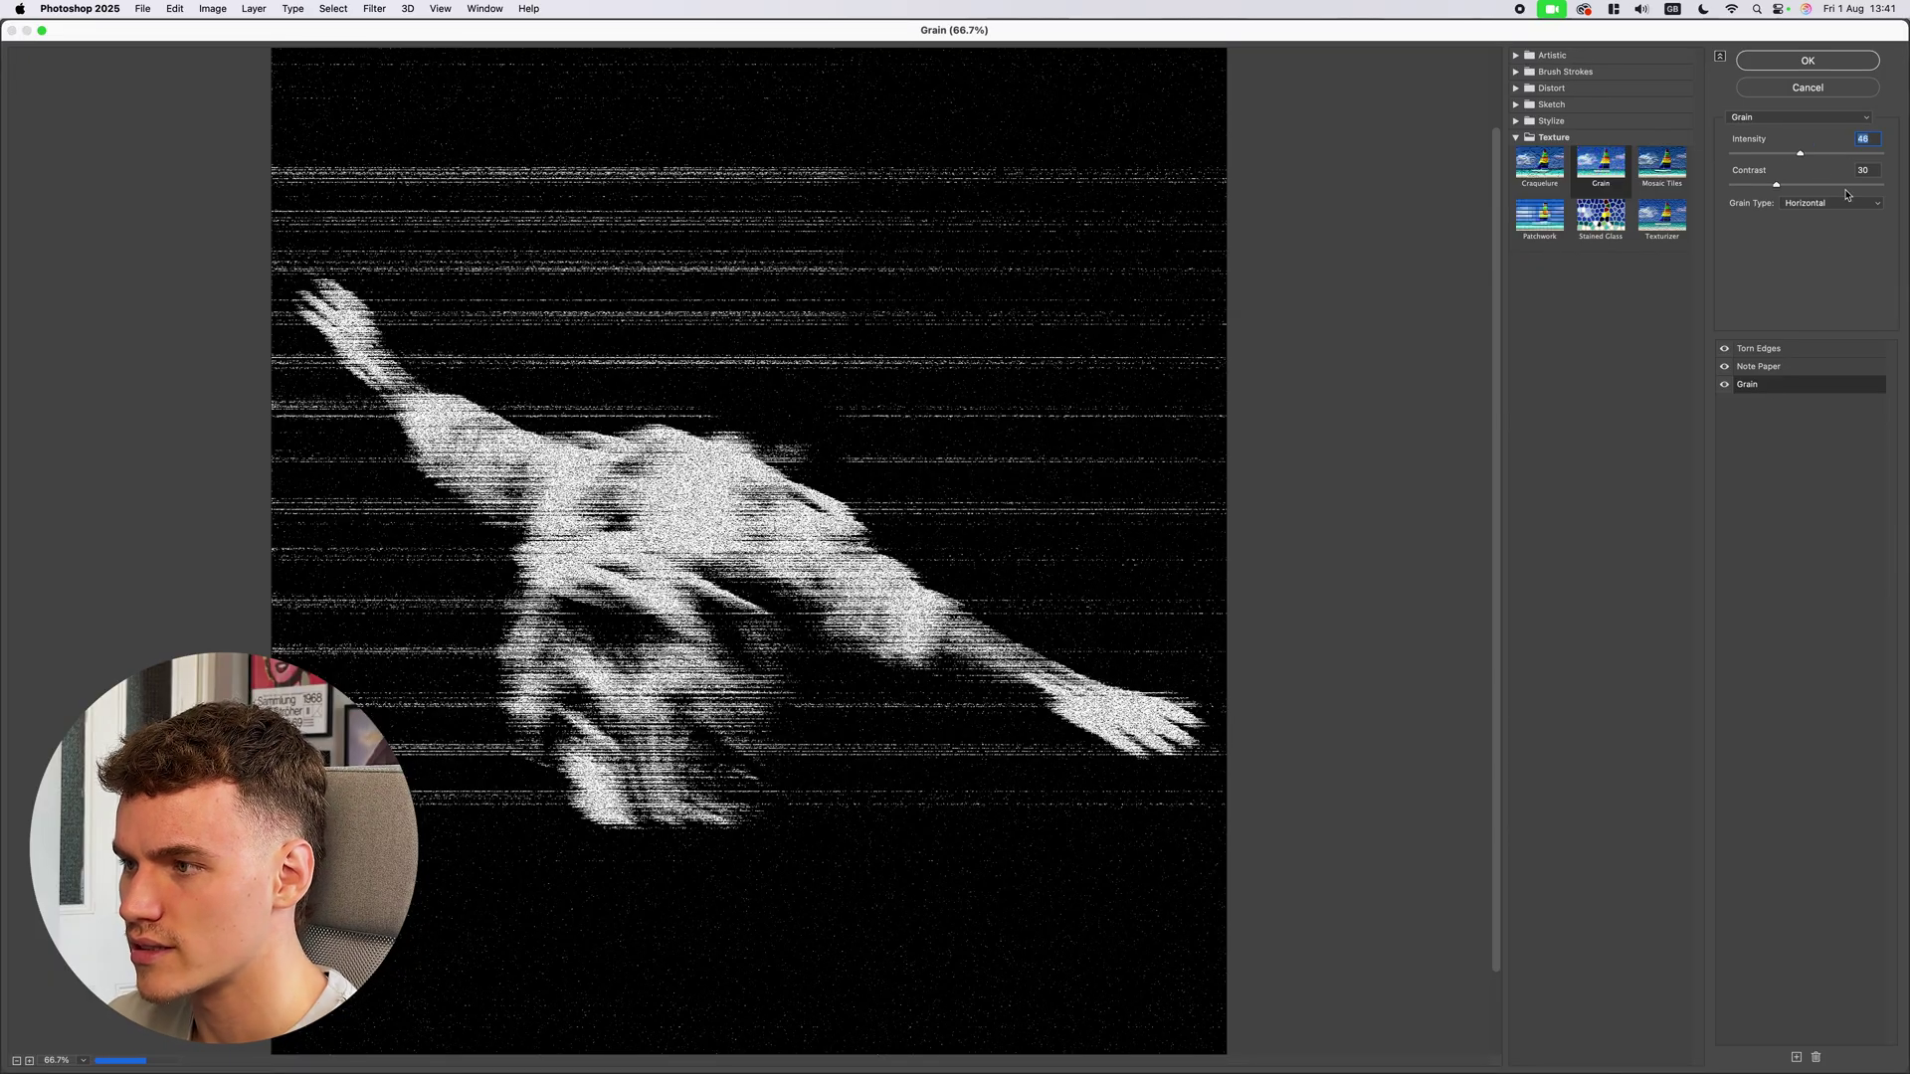
pyautogui.click(1841, 186)
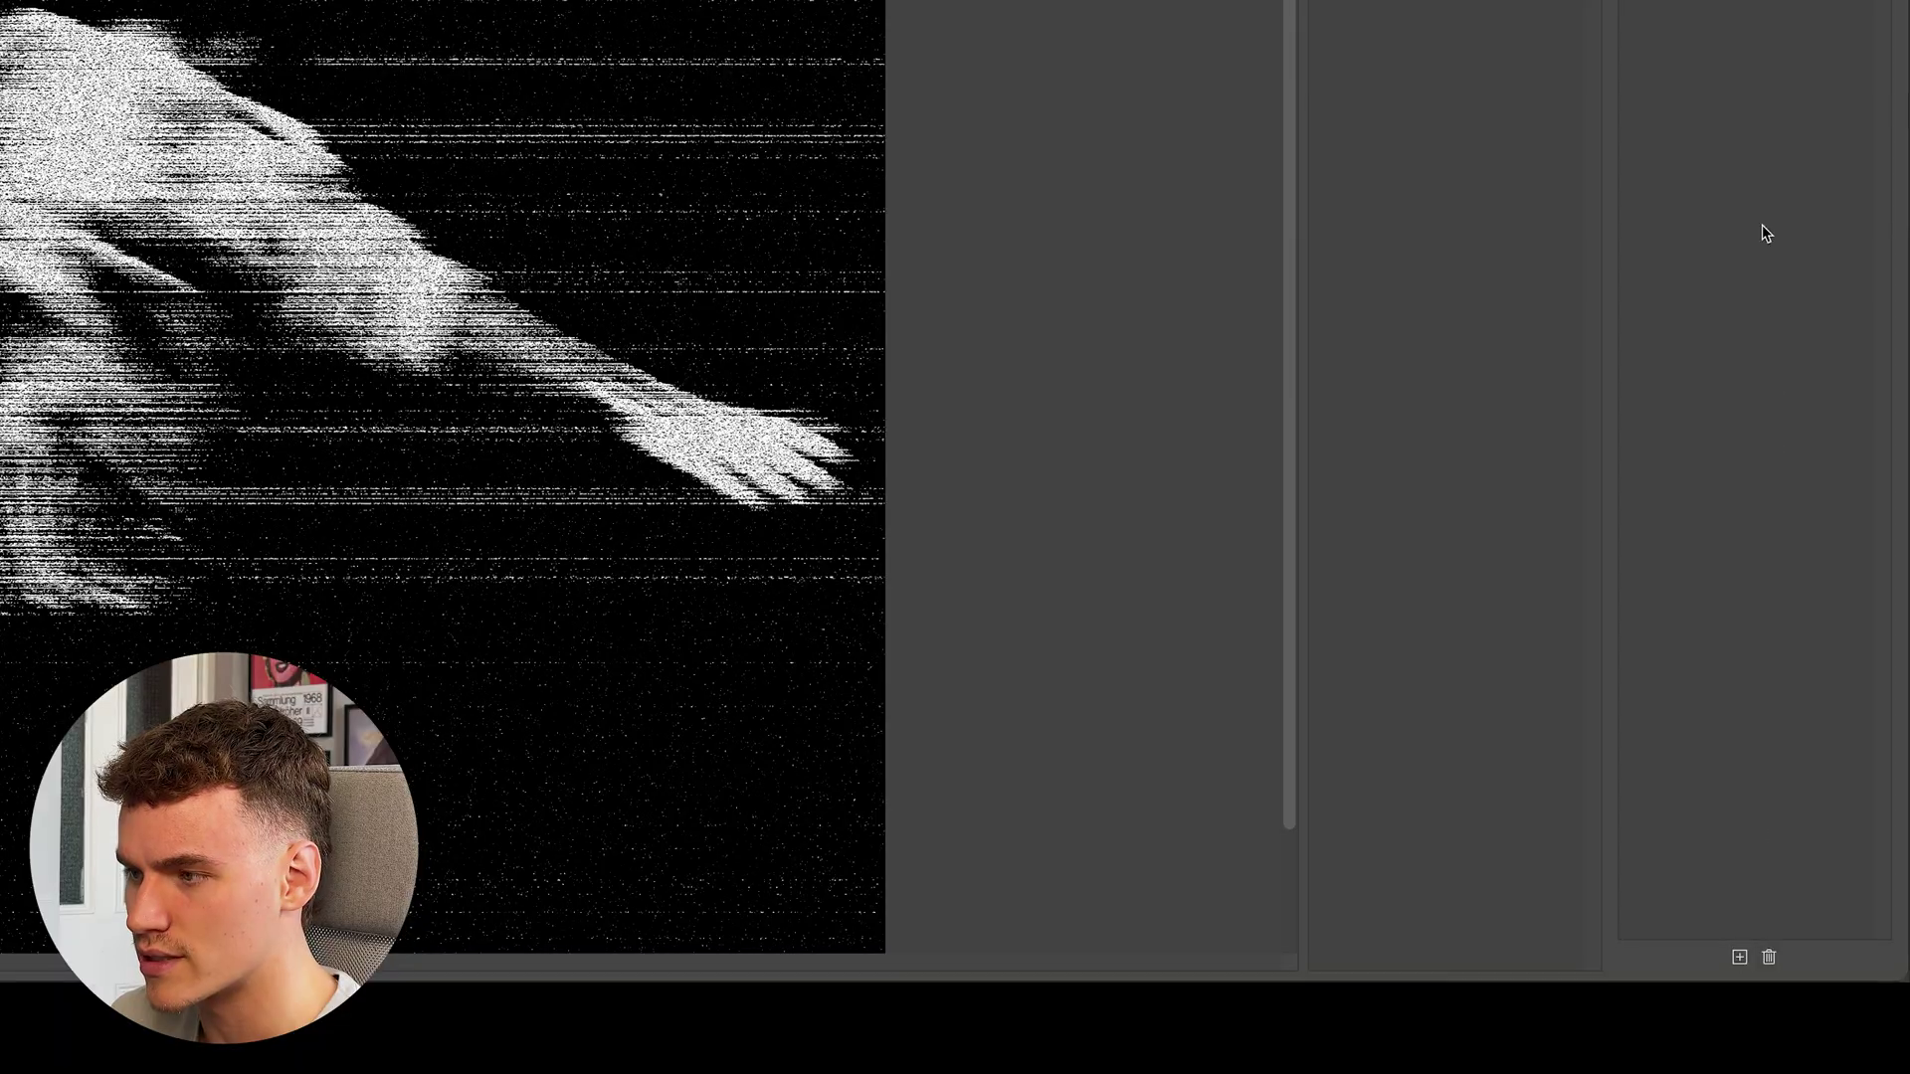
# Select the Note Paper effect, collapse the effect categories and hide Torn Edges to preview the result without it
pyautogui.click(1788, 519)
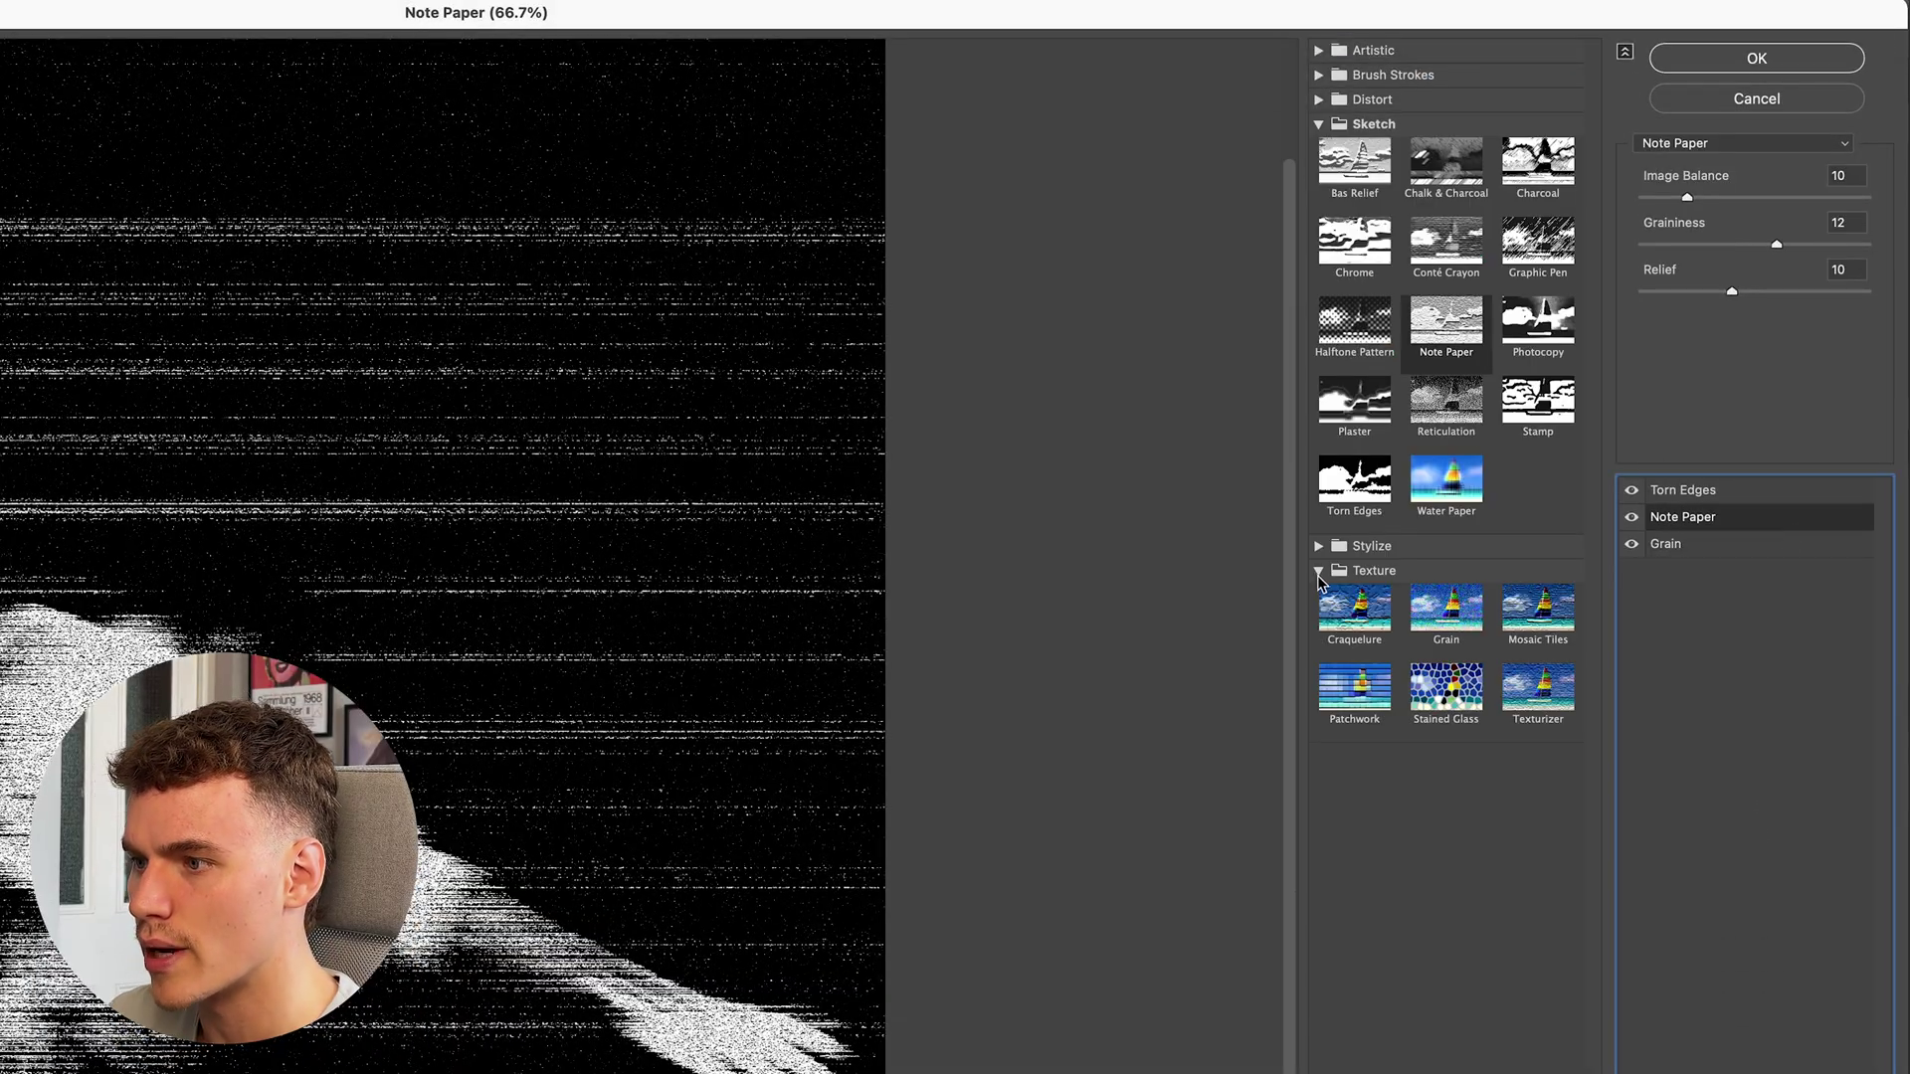
pyautogui.click(1319, 572)
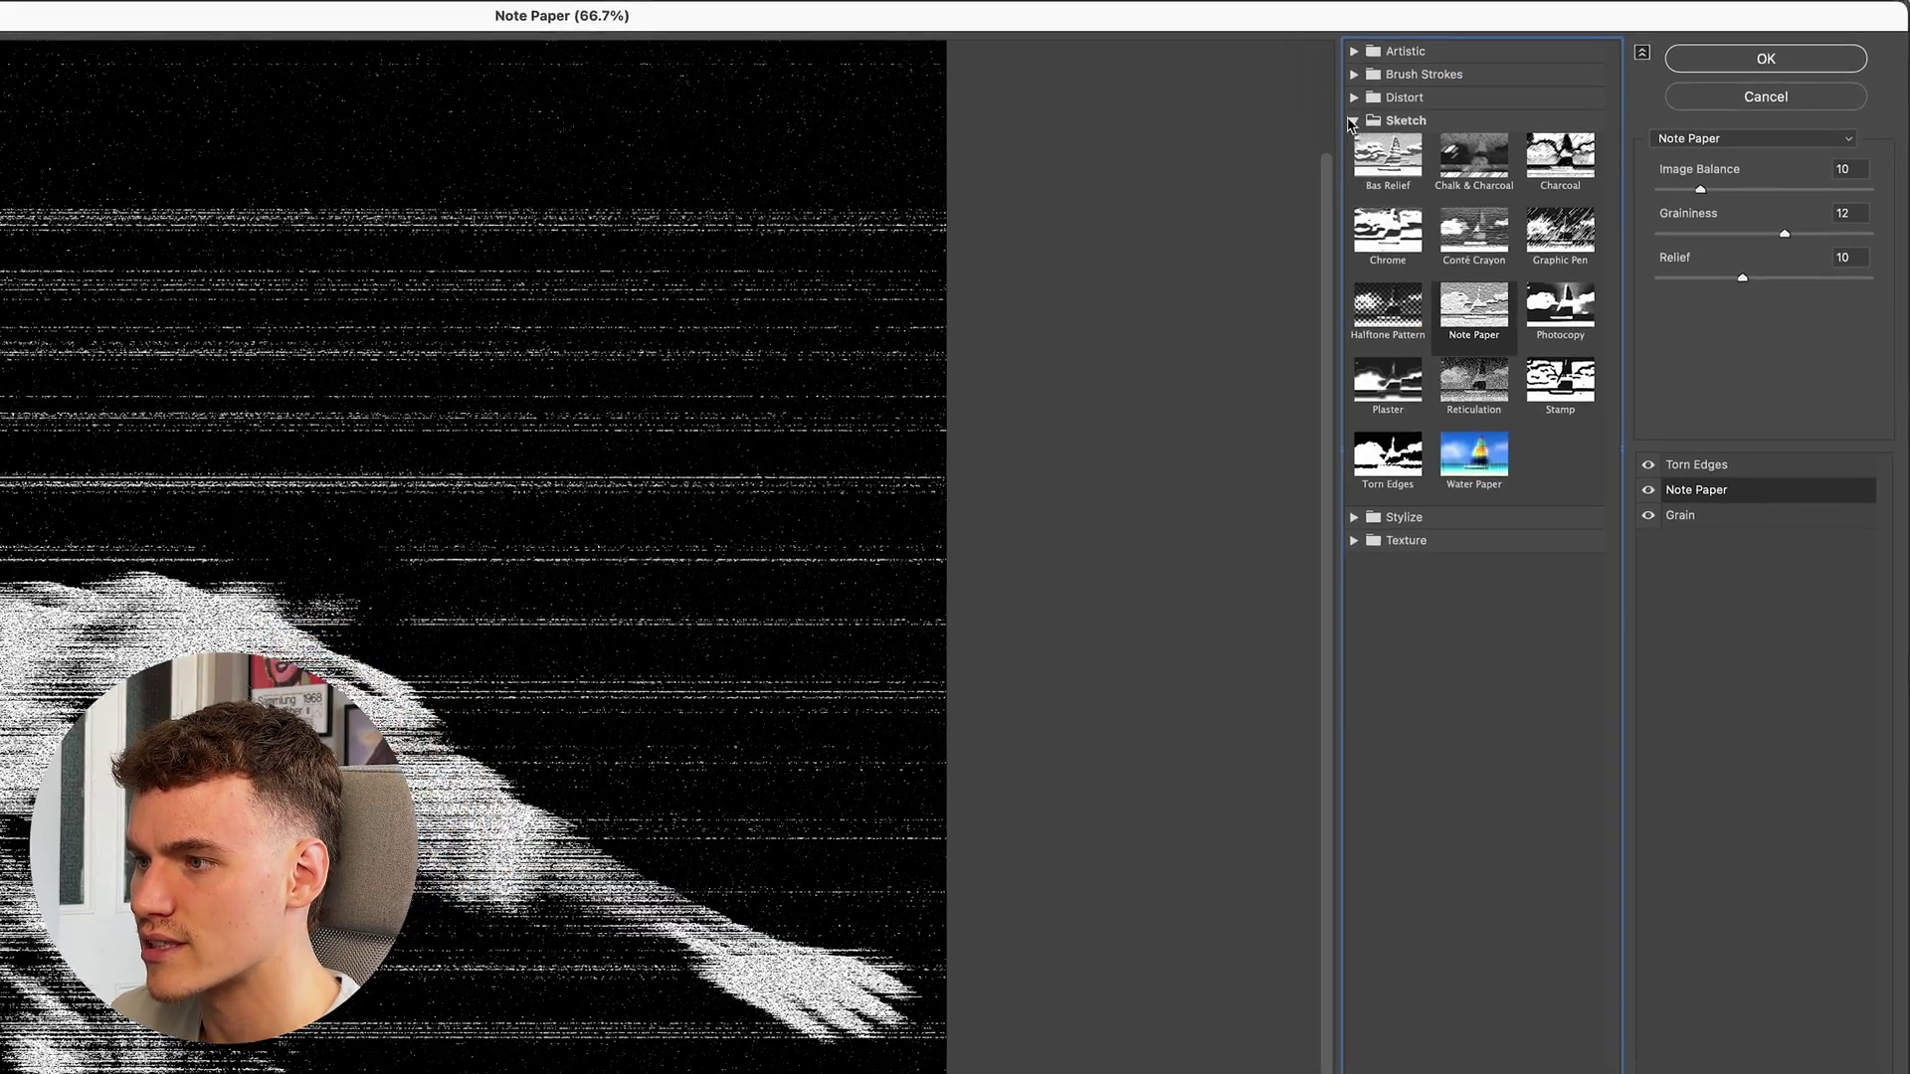
pyautogui.click(1516, 104)
pyautogui.click(1724, 348)
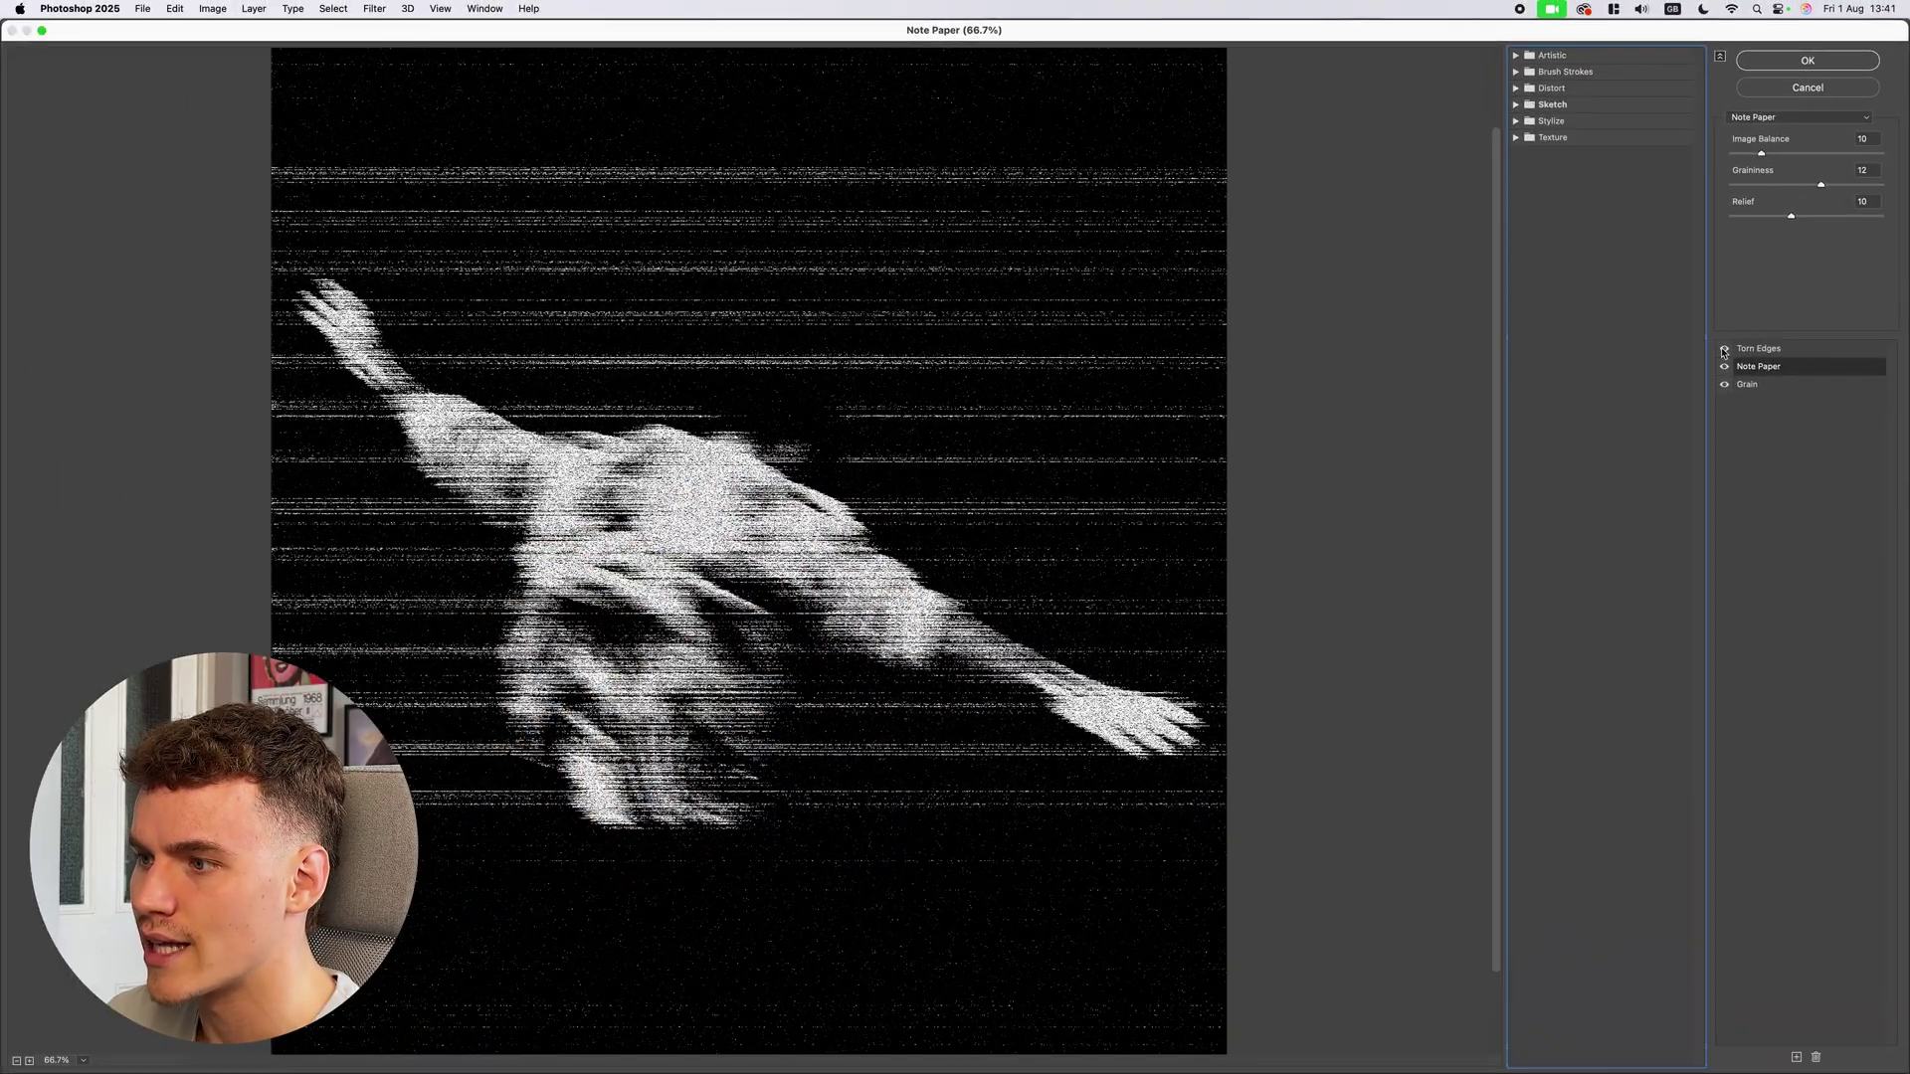
pyautogui.click(1724, 384)
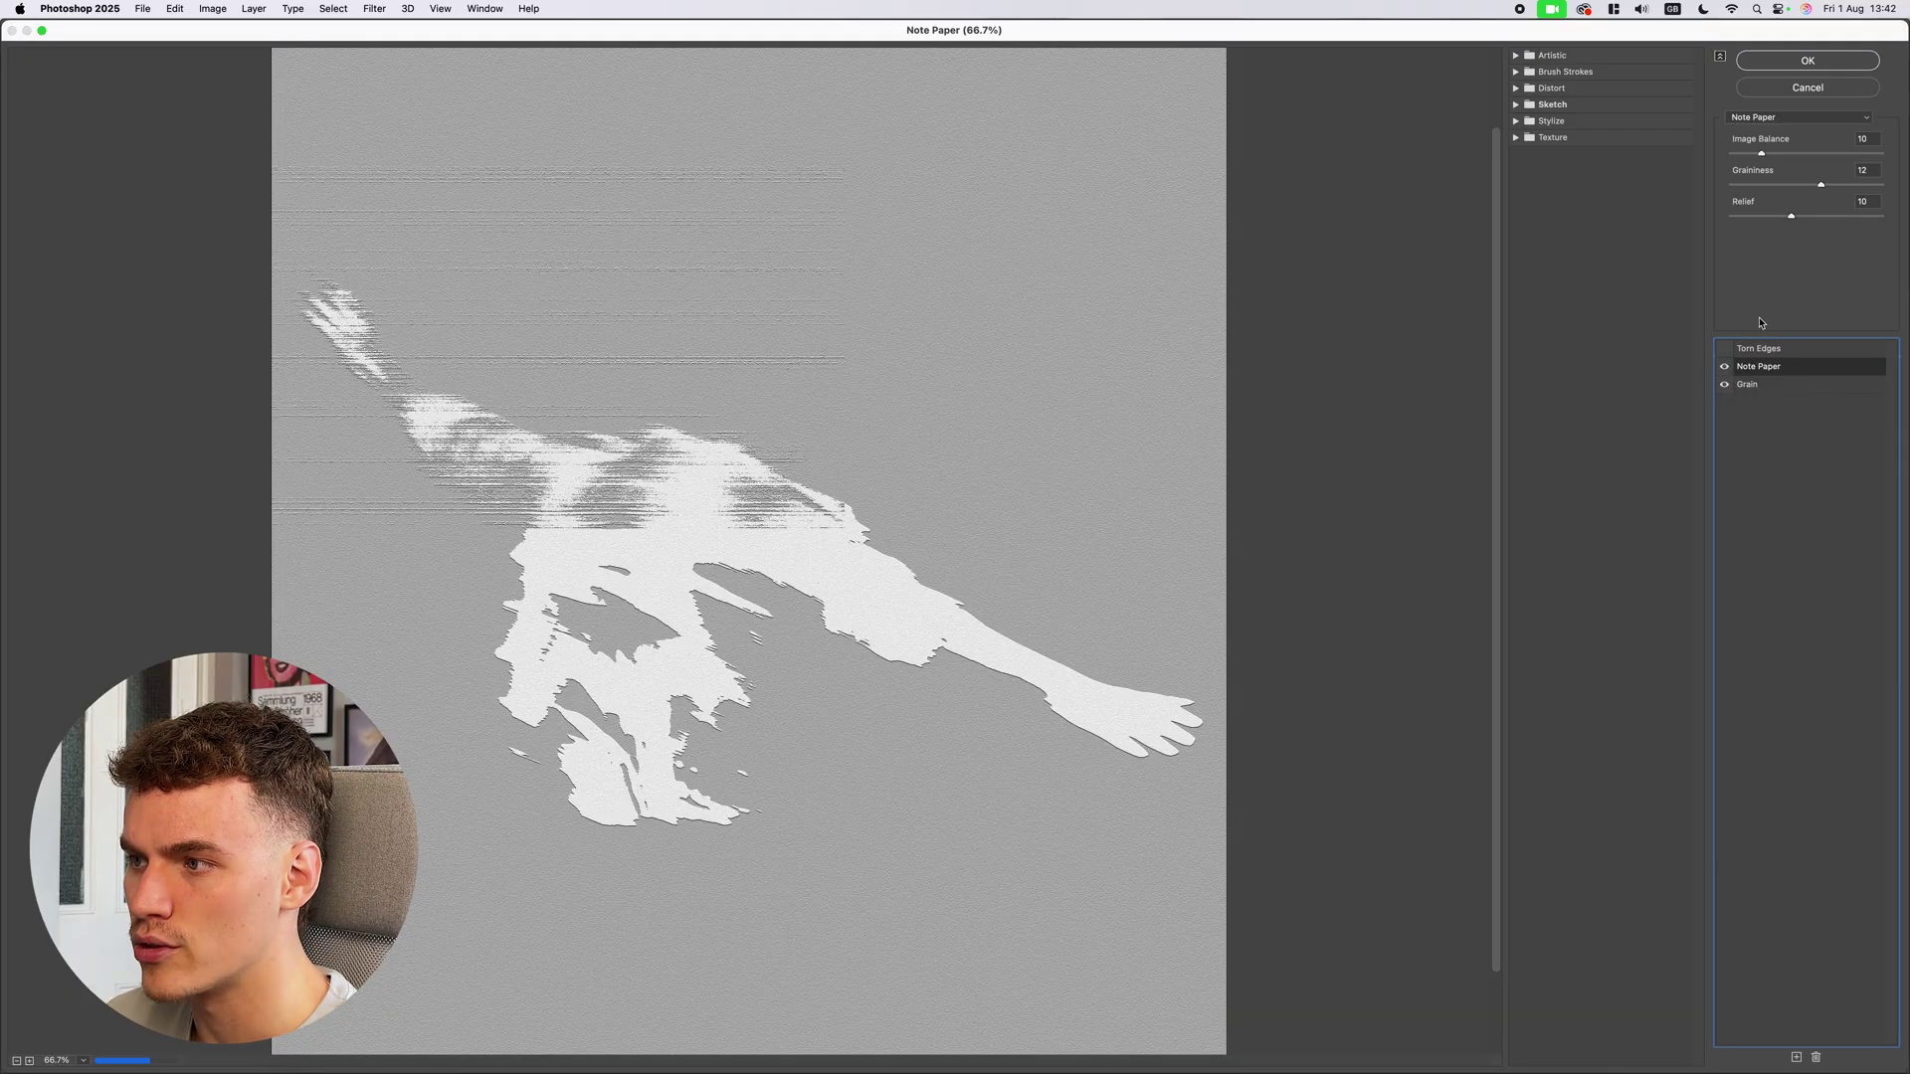
# Try an Image Balance of 18 for Note Paper and set it back to 10
pyautogui.click(1782, 155)
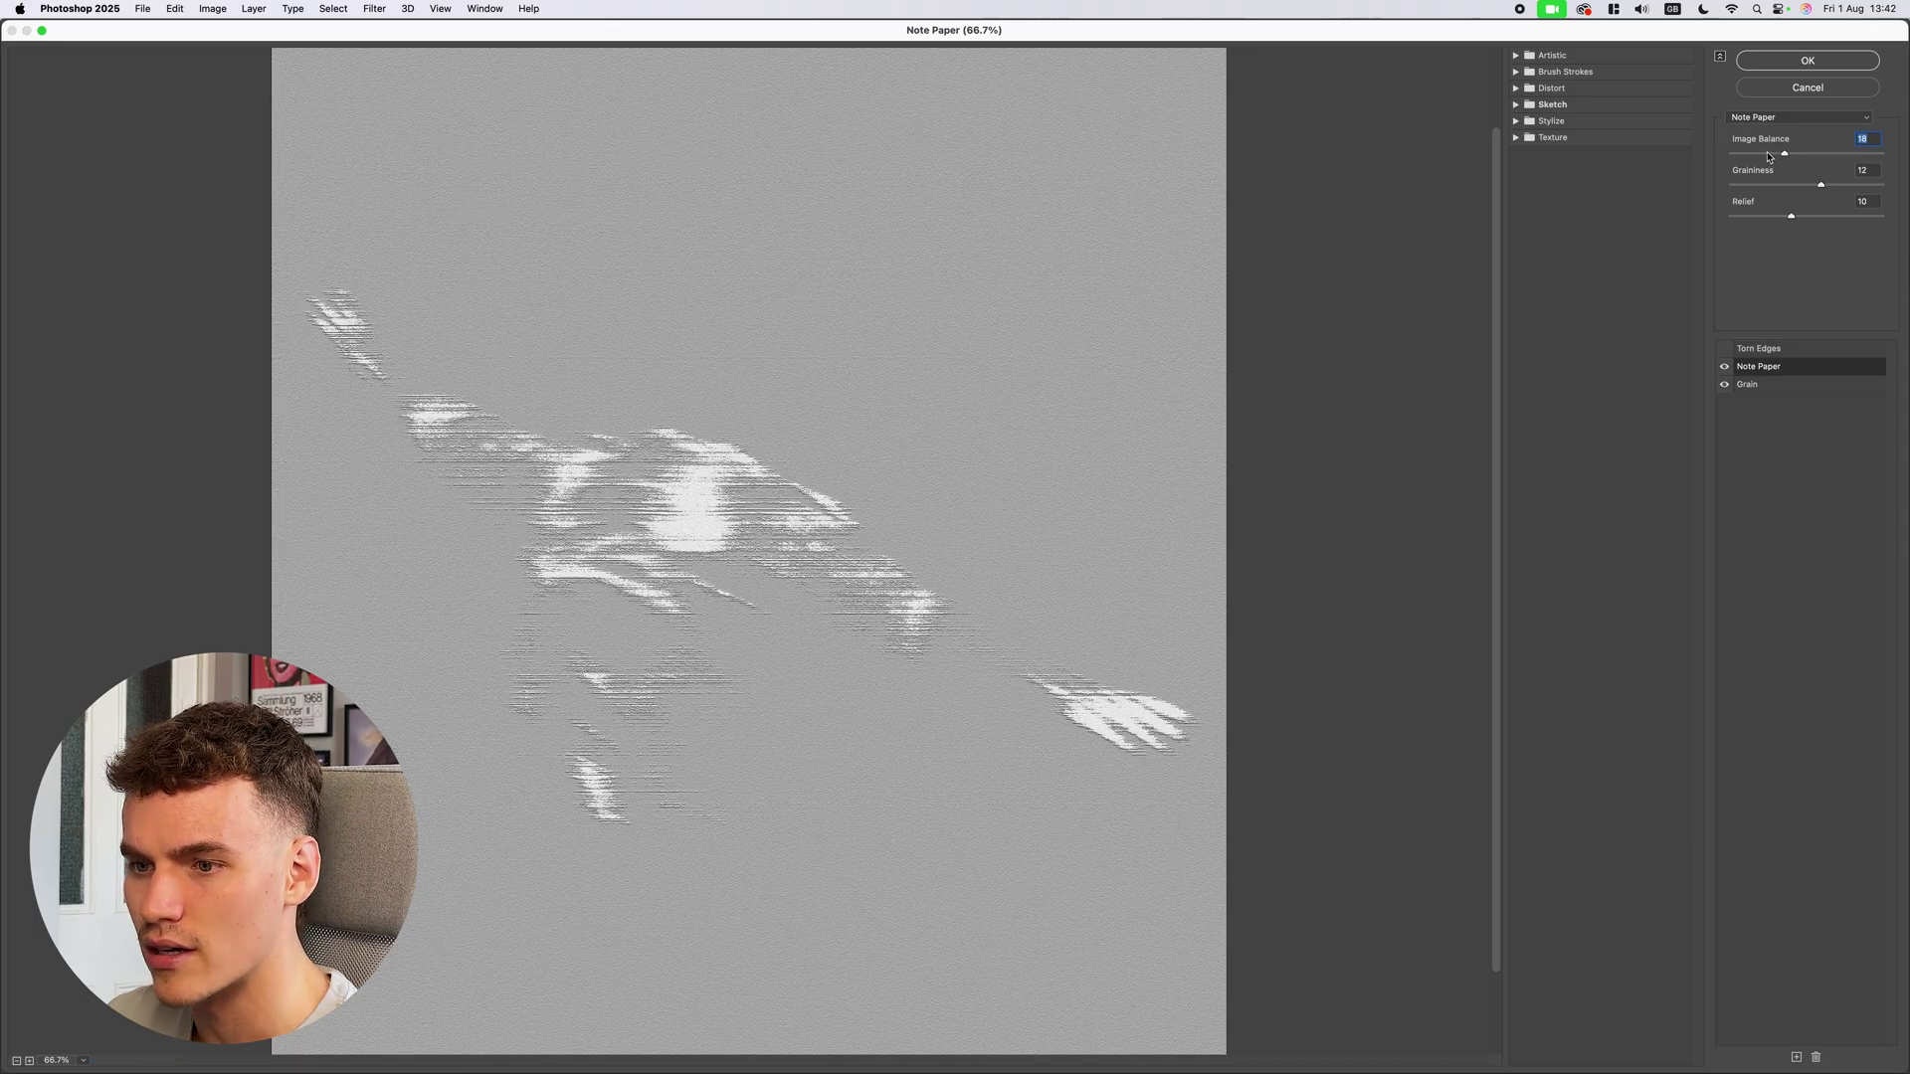
pyautogui.click(1765, 156)
pyautogui.write('10')
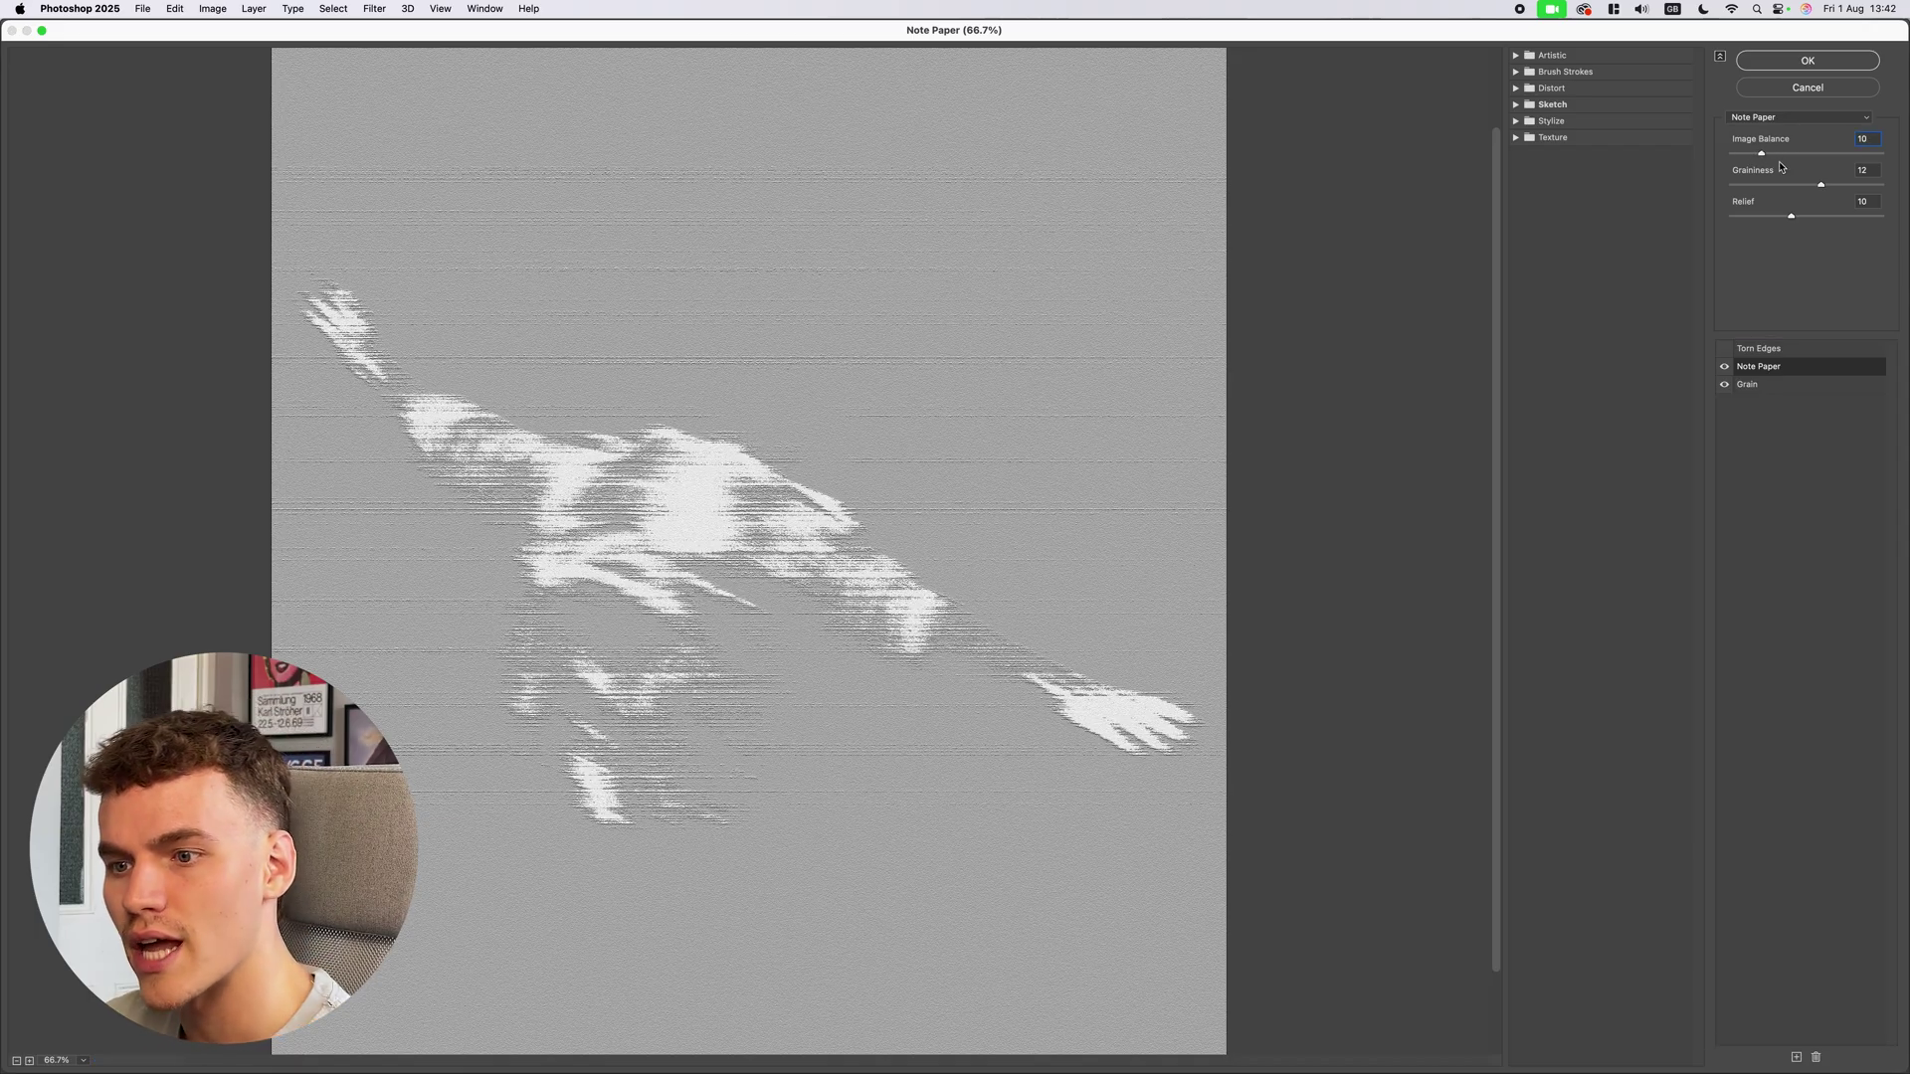
# Show the Torn Edges effect again, try an Image Balance of 31 and restore it to 47
pyautogui.click(1768, 351)
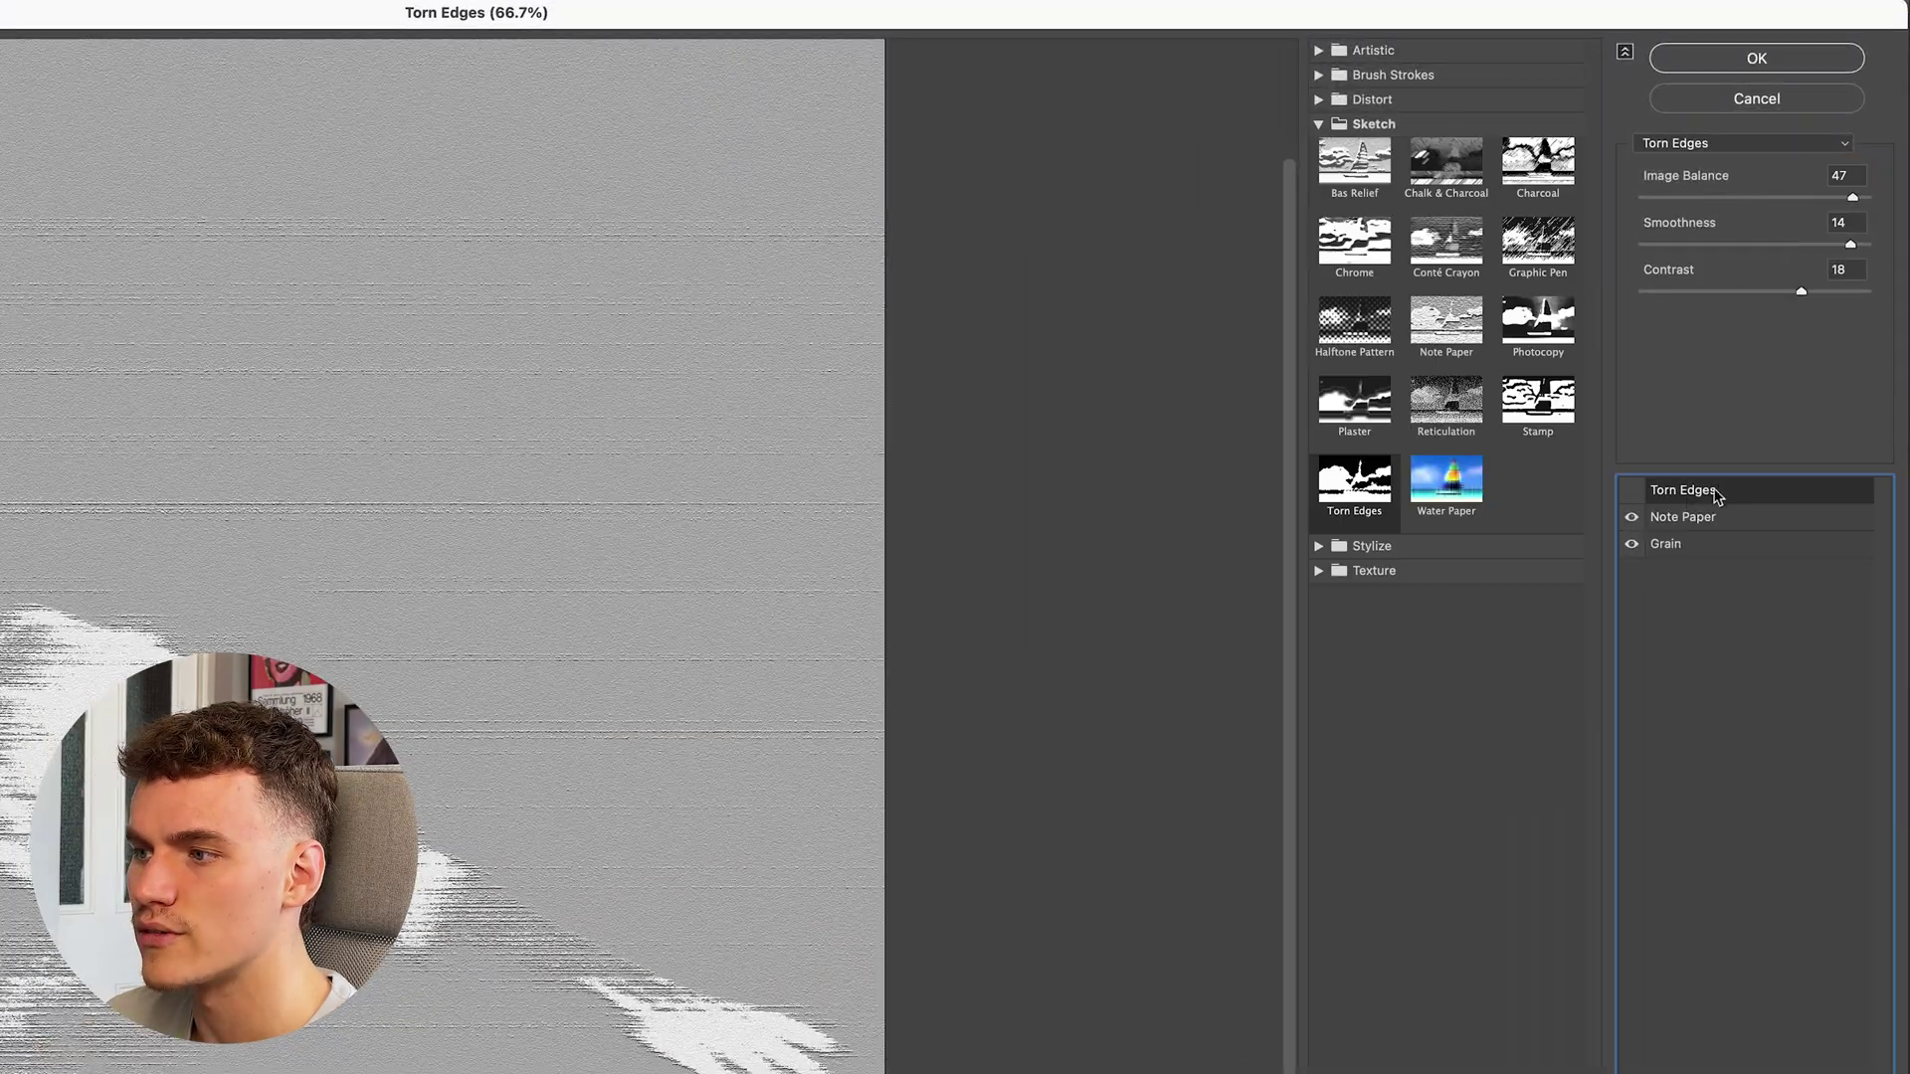
pyautogui.click(1632, 491)
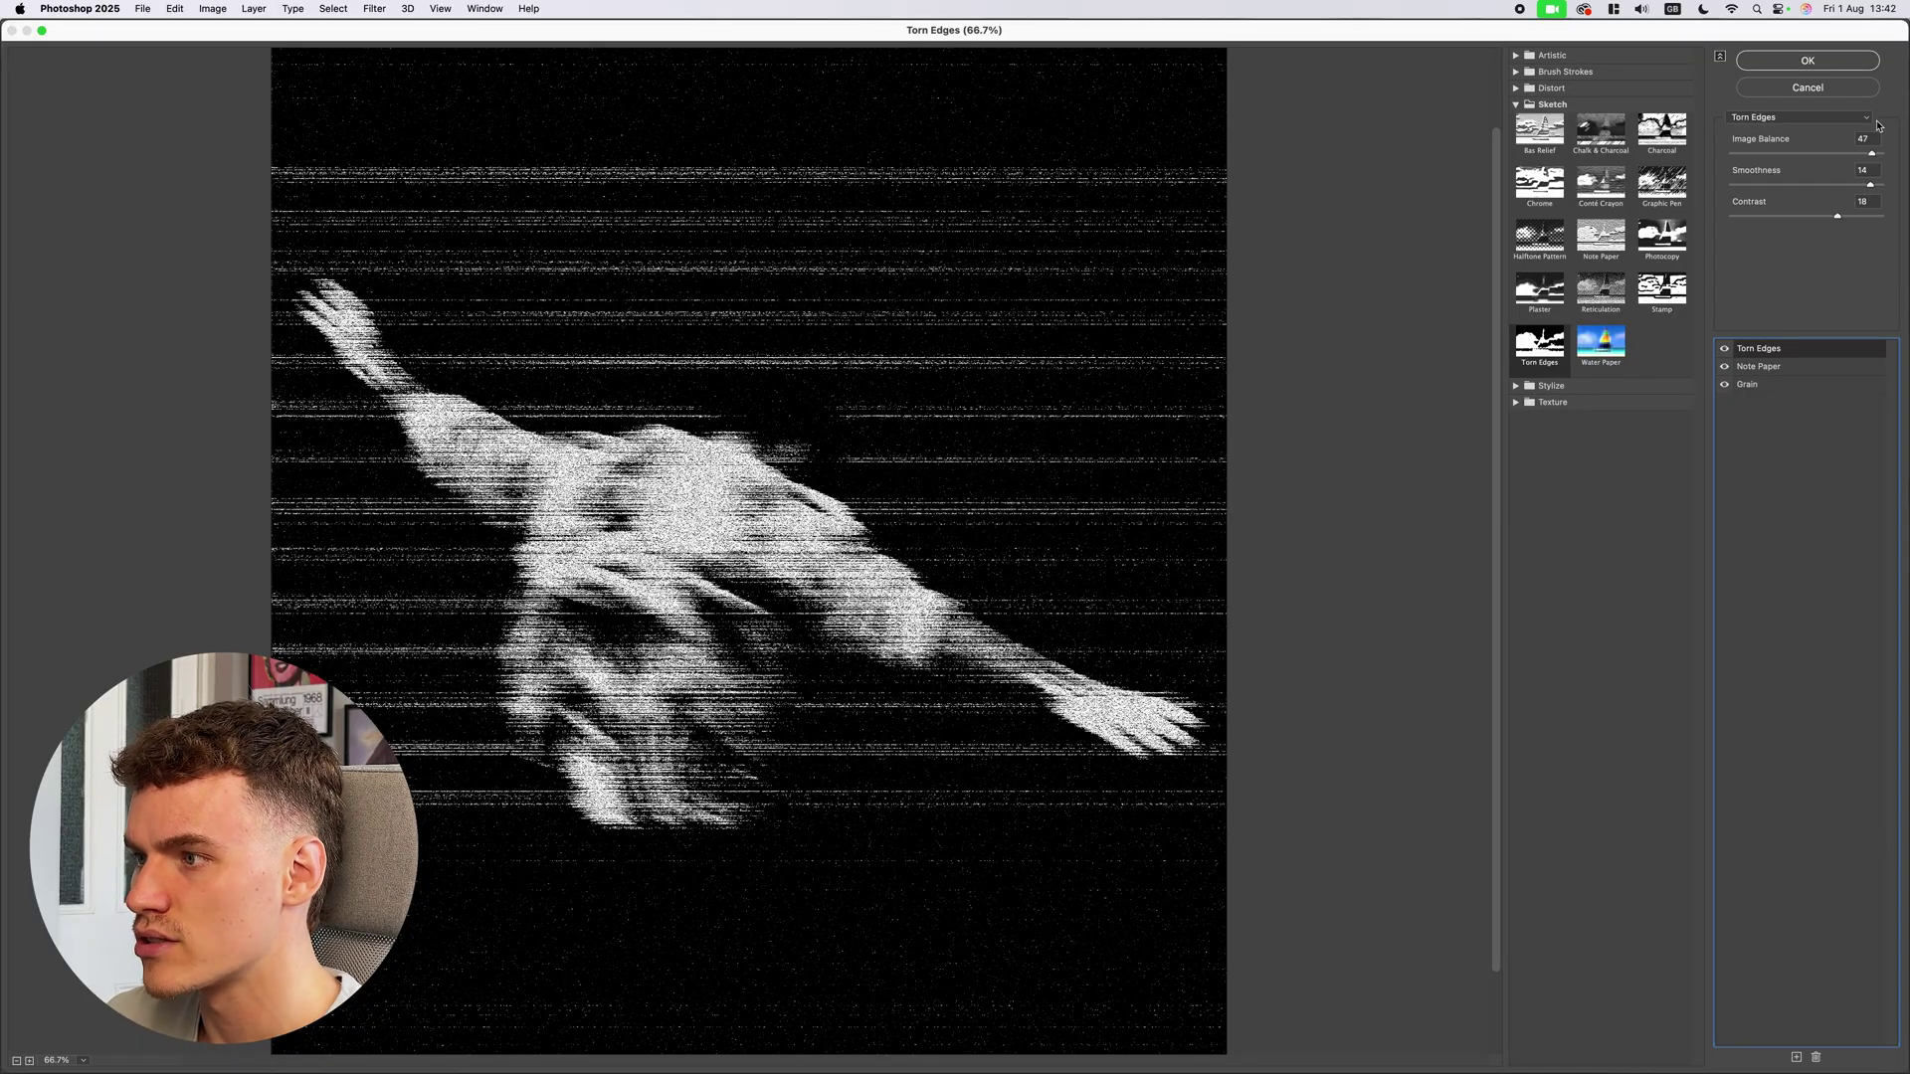
pyautogui.click(1824, 153)
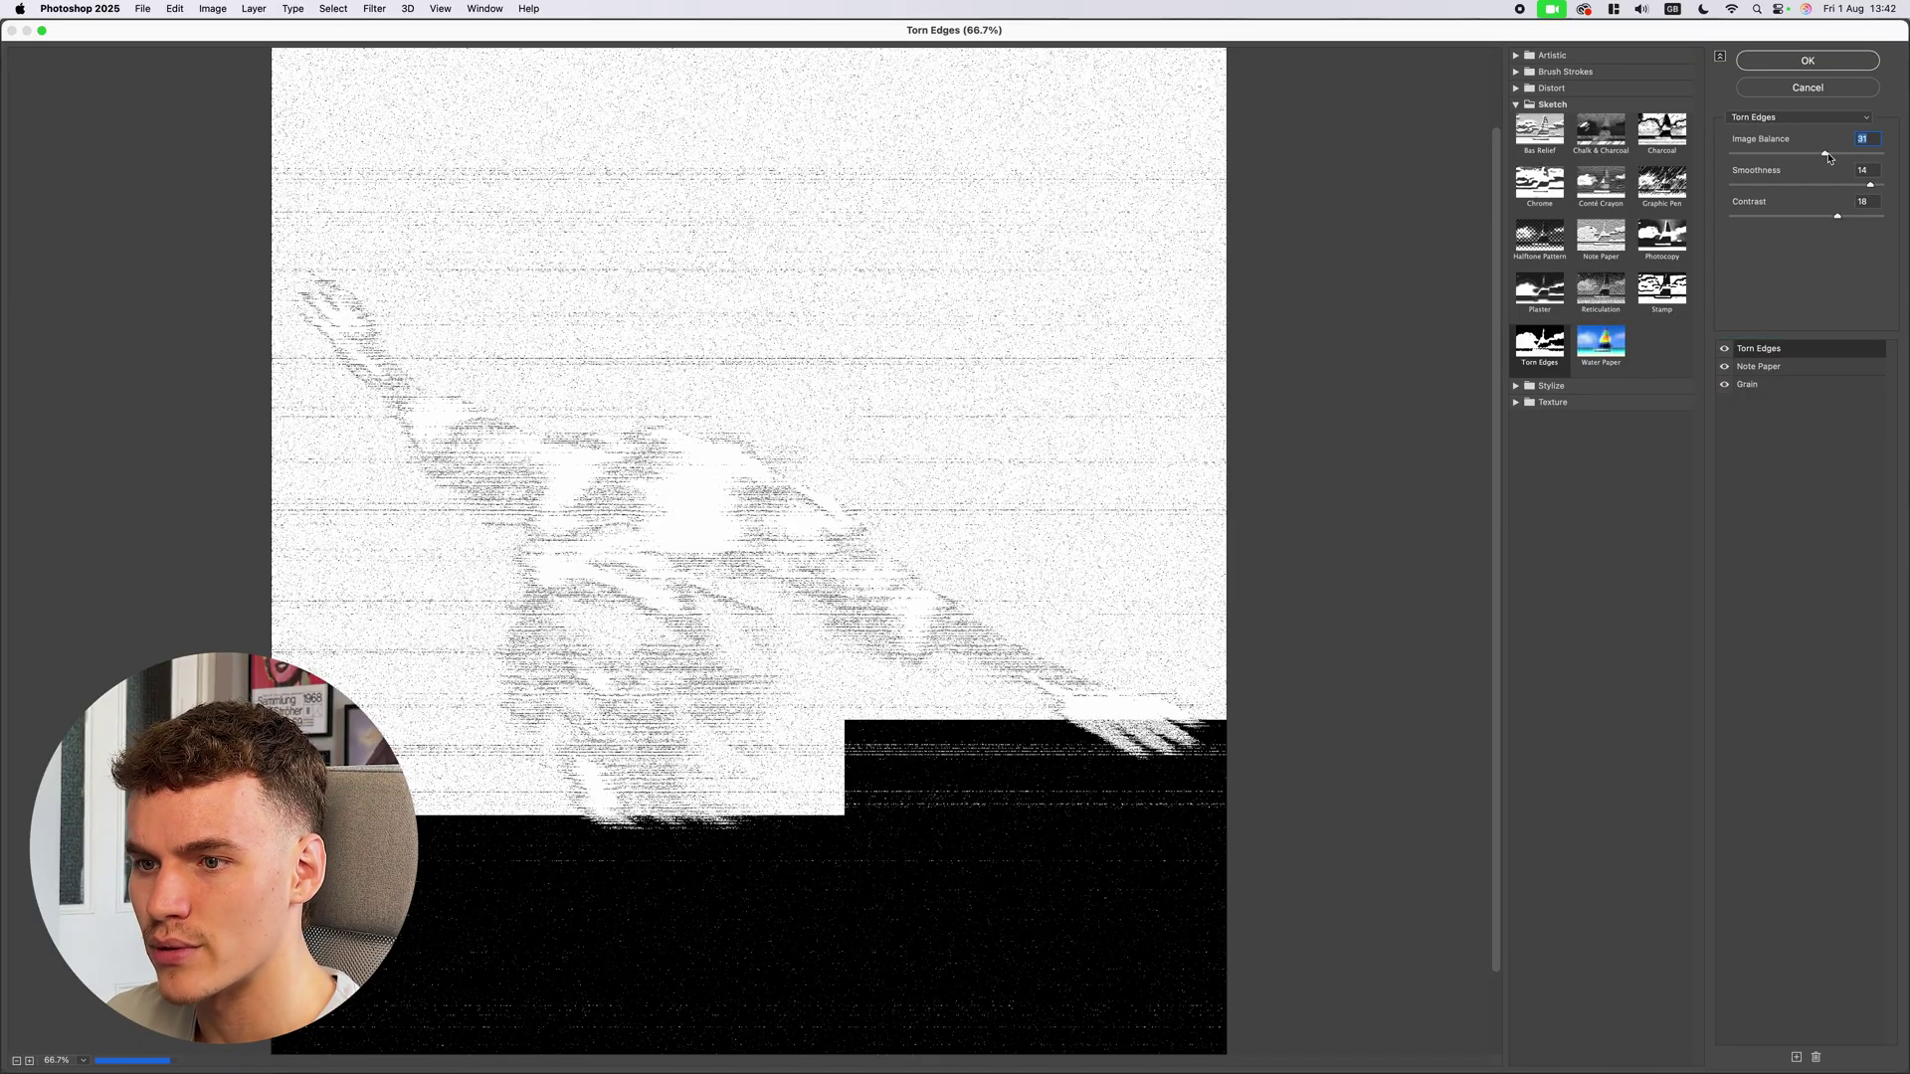
pyautogui.click(1874, 155)
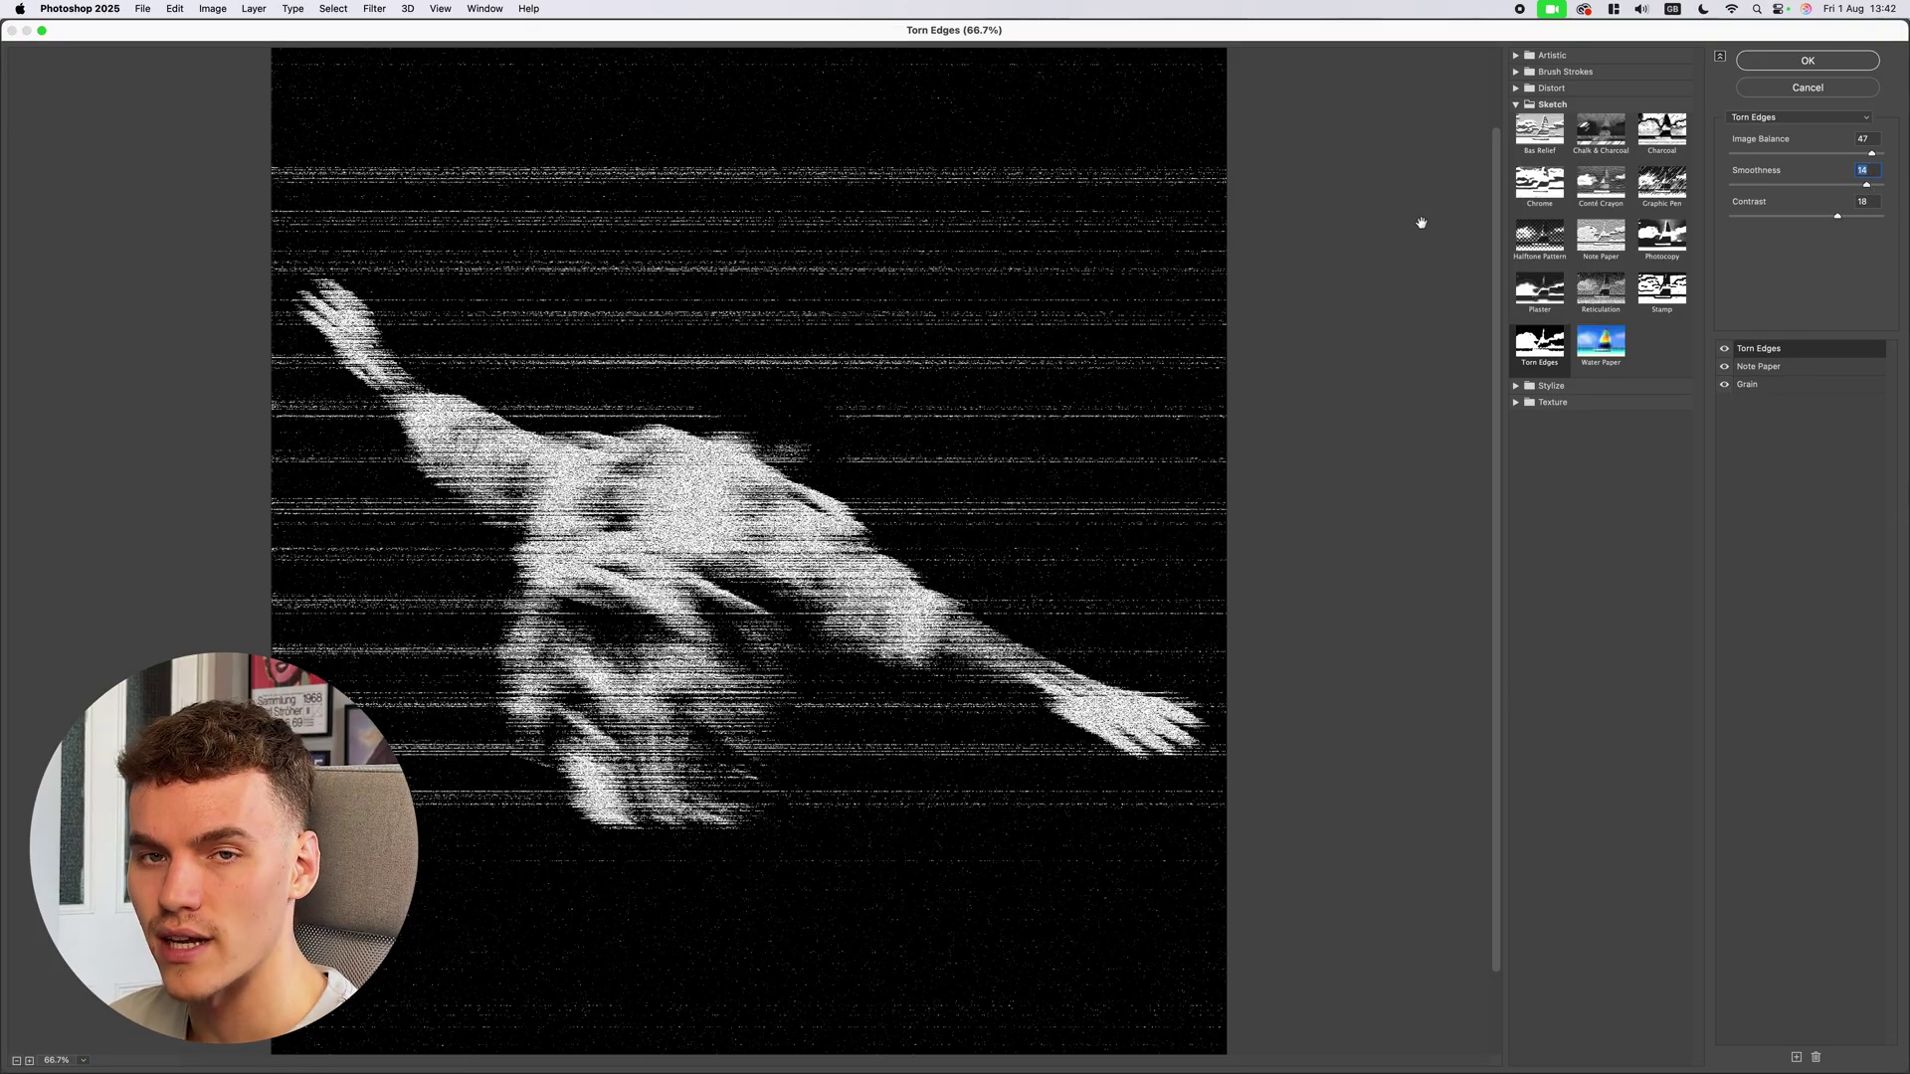
# Apply the Filter Gallery stack to the merged layer and inspect the streaked texture on the figure up close
pyautogui.press('Return')
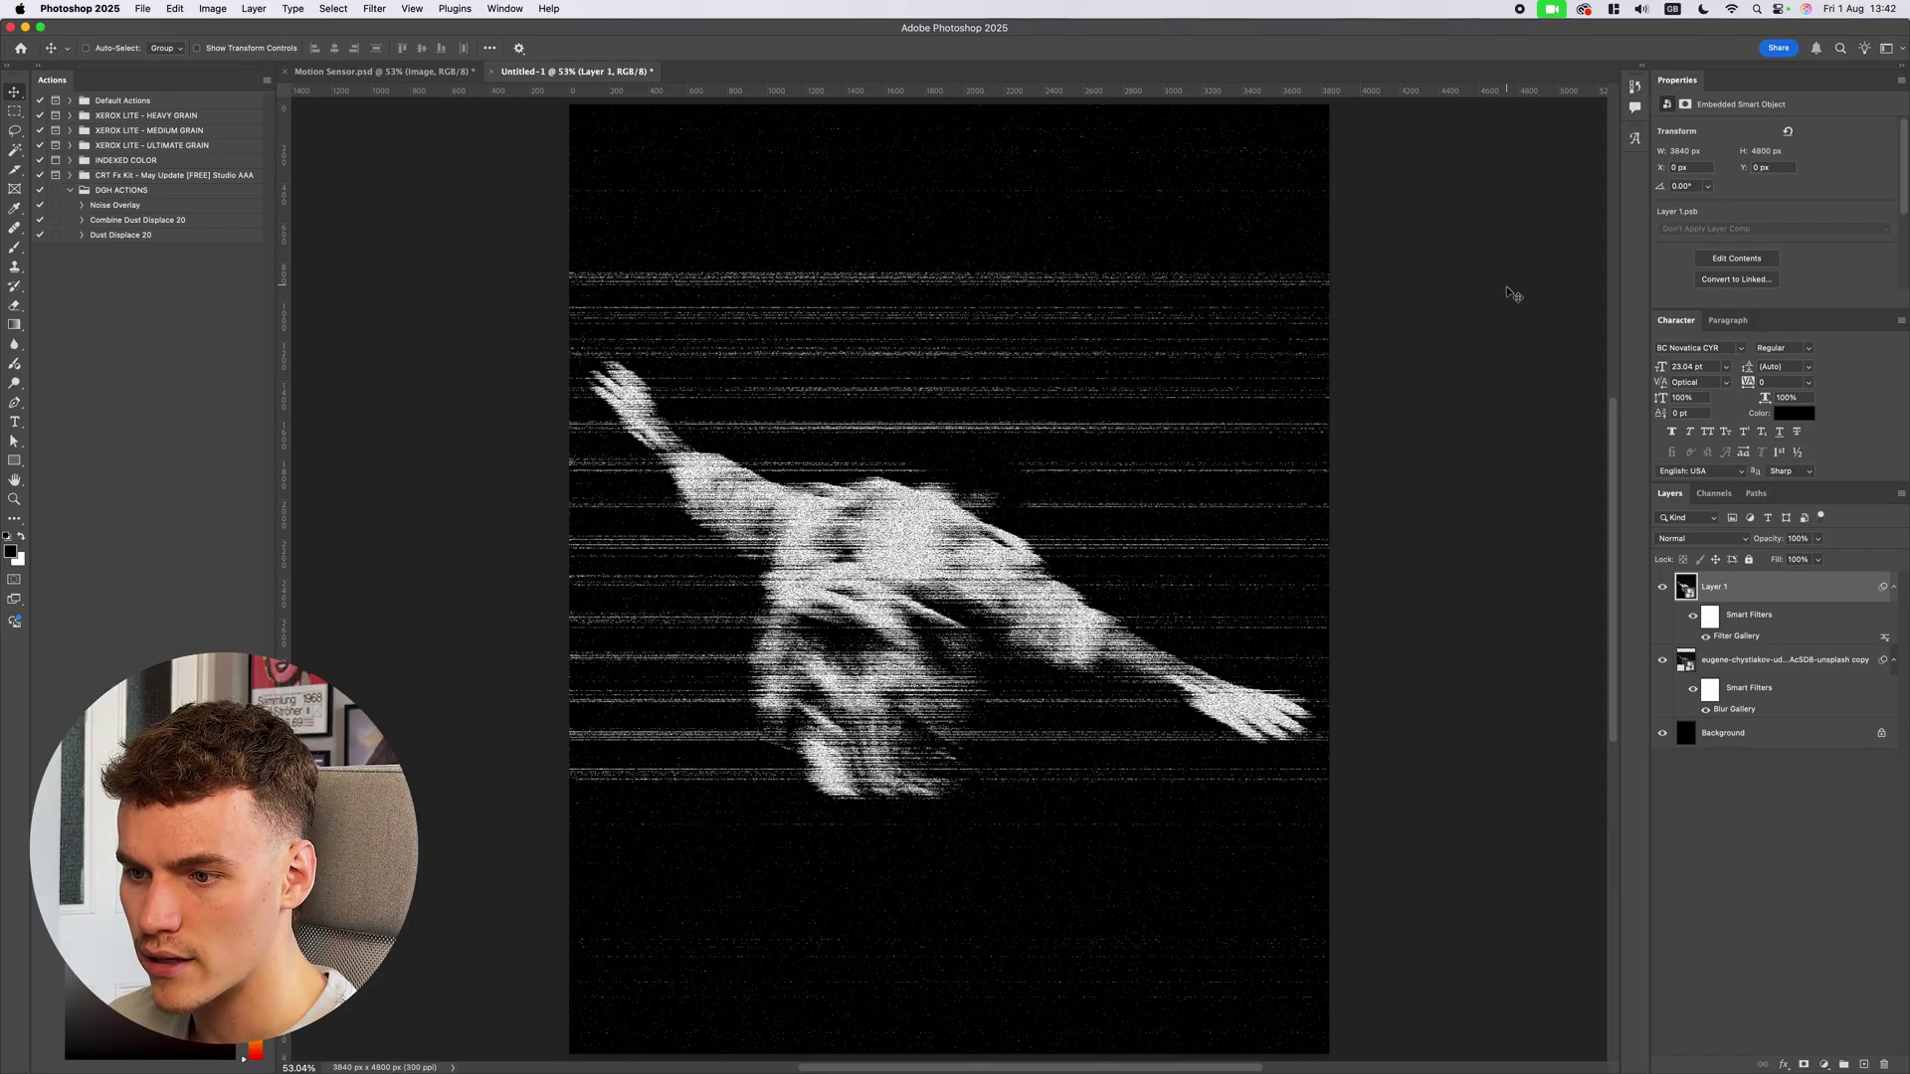
pyautogui.scroll(-2, 1487, 427)
pyautogui.scroll(6, 973, 592)
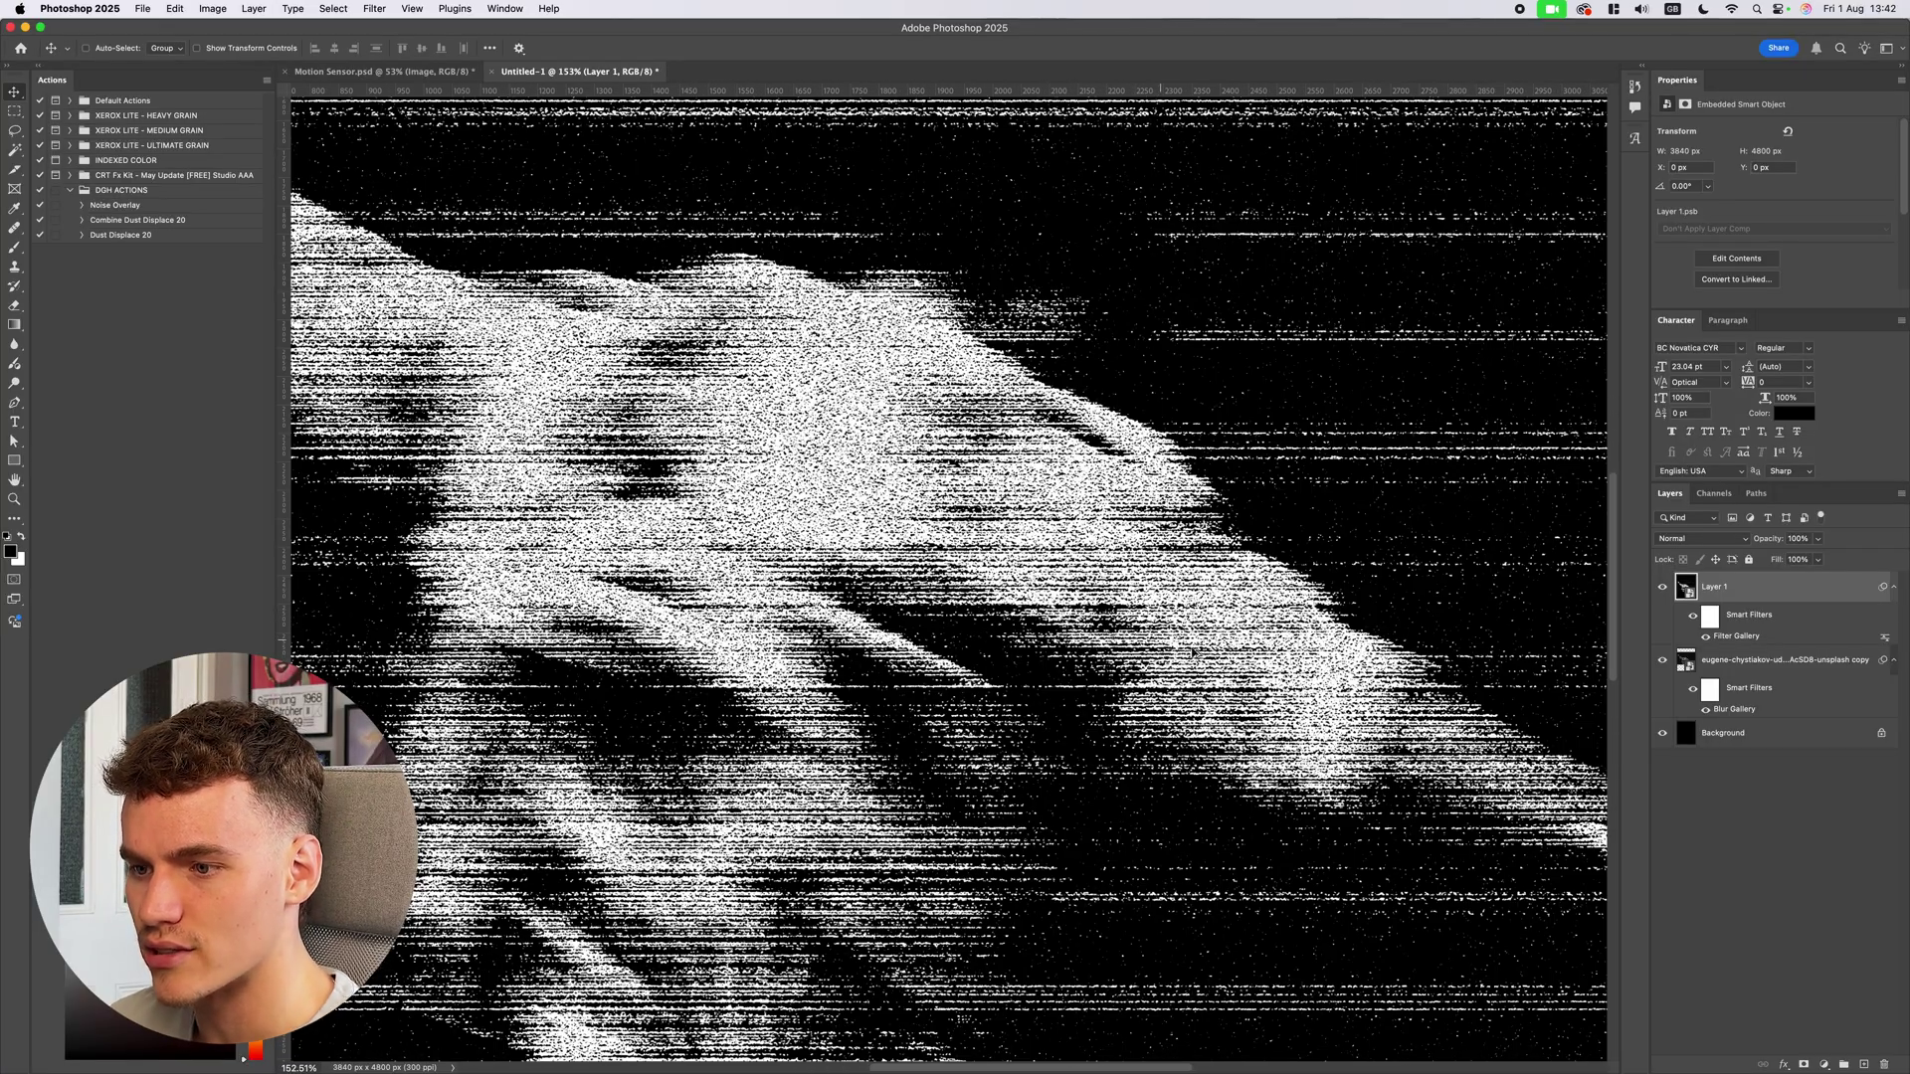
pyautogui.scroll(-6, 1470, 634)
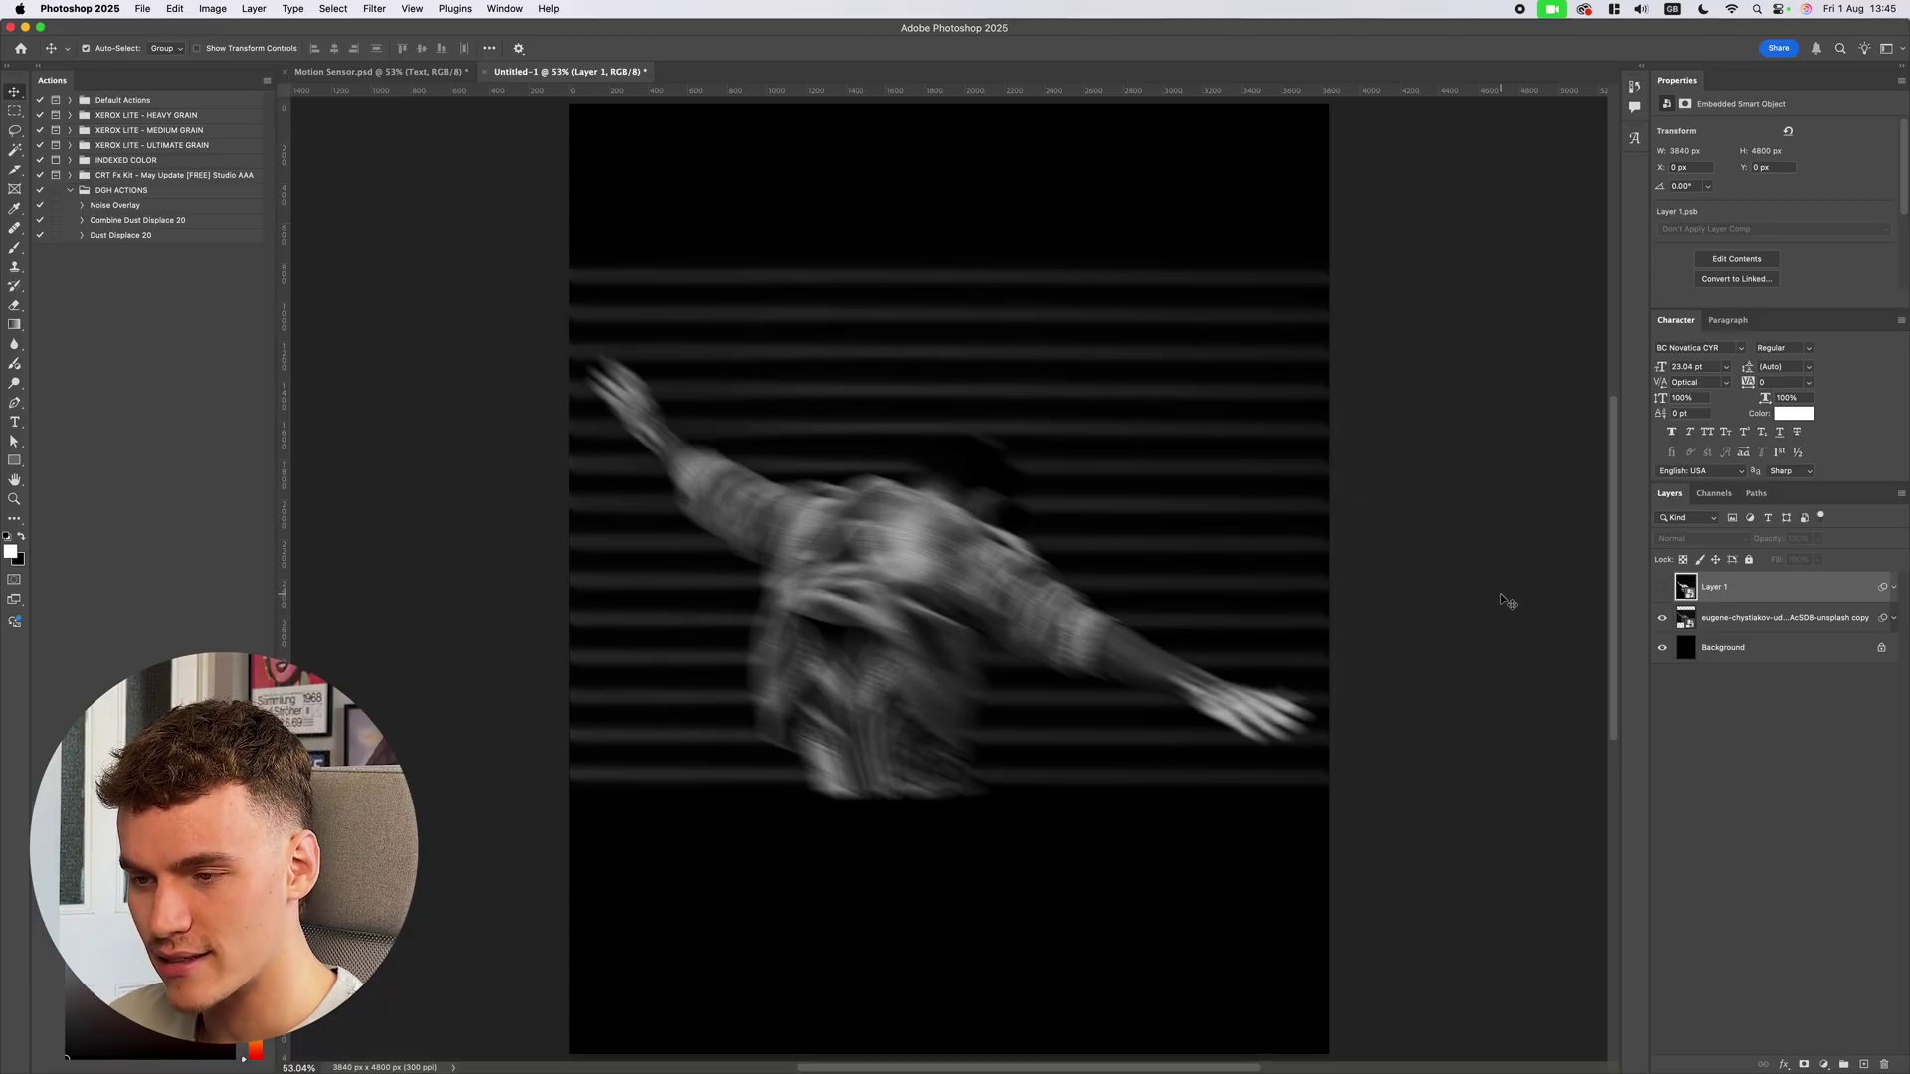
# Paste the Text group with the logo, Motion and sensor titles and body copy above Layer 1, and check the body copy
pyautogui.hotkey('ctrl', 'v')
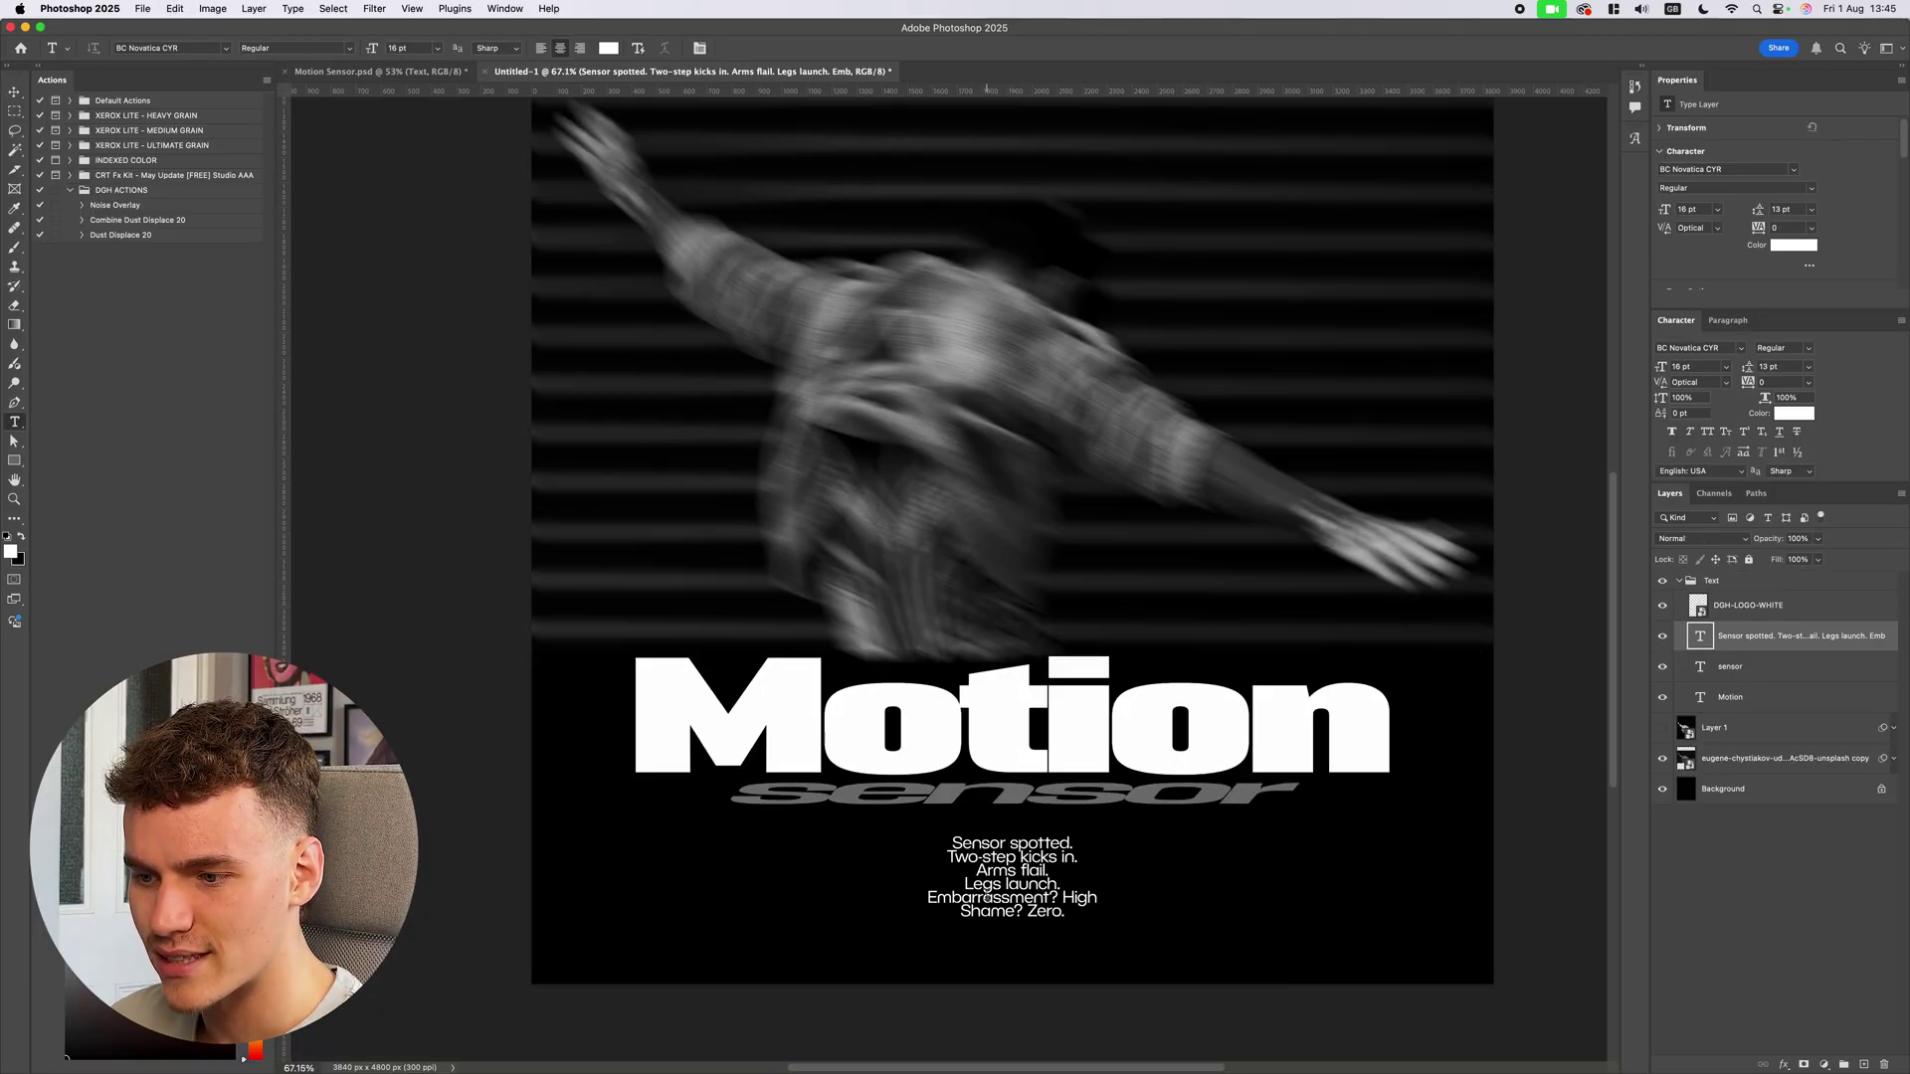
pyautogui.scroll(5, 1000, 907)
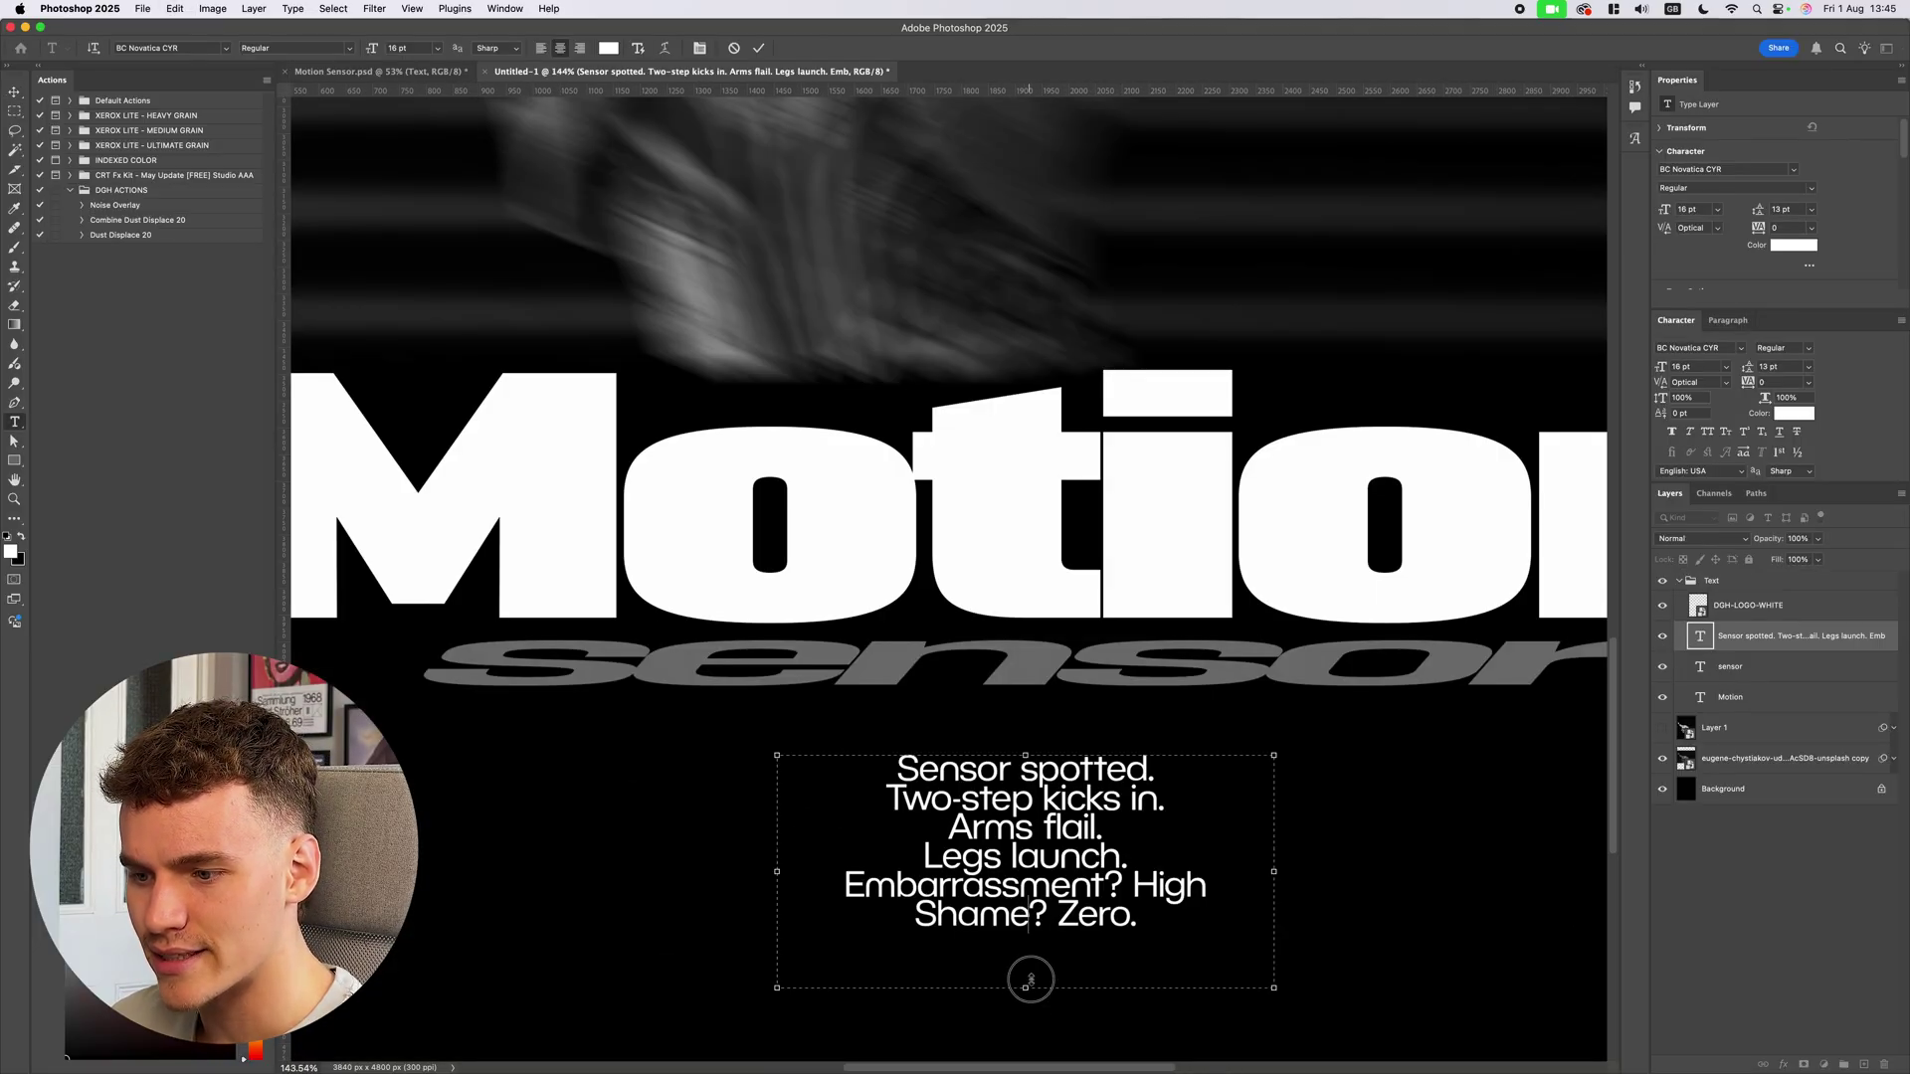
pyautogui.scroll(-5, 1093, 915)
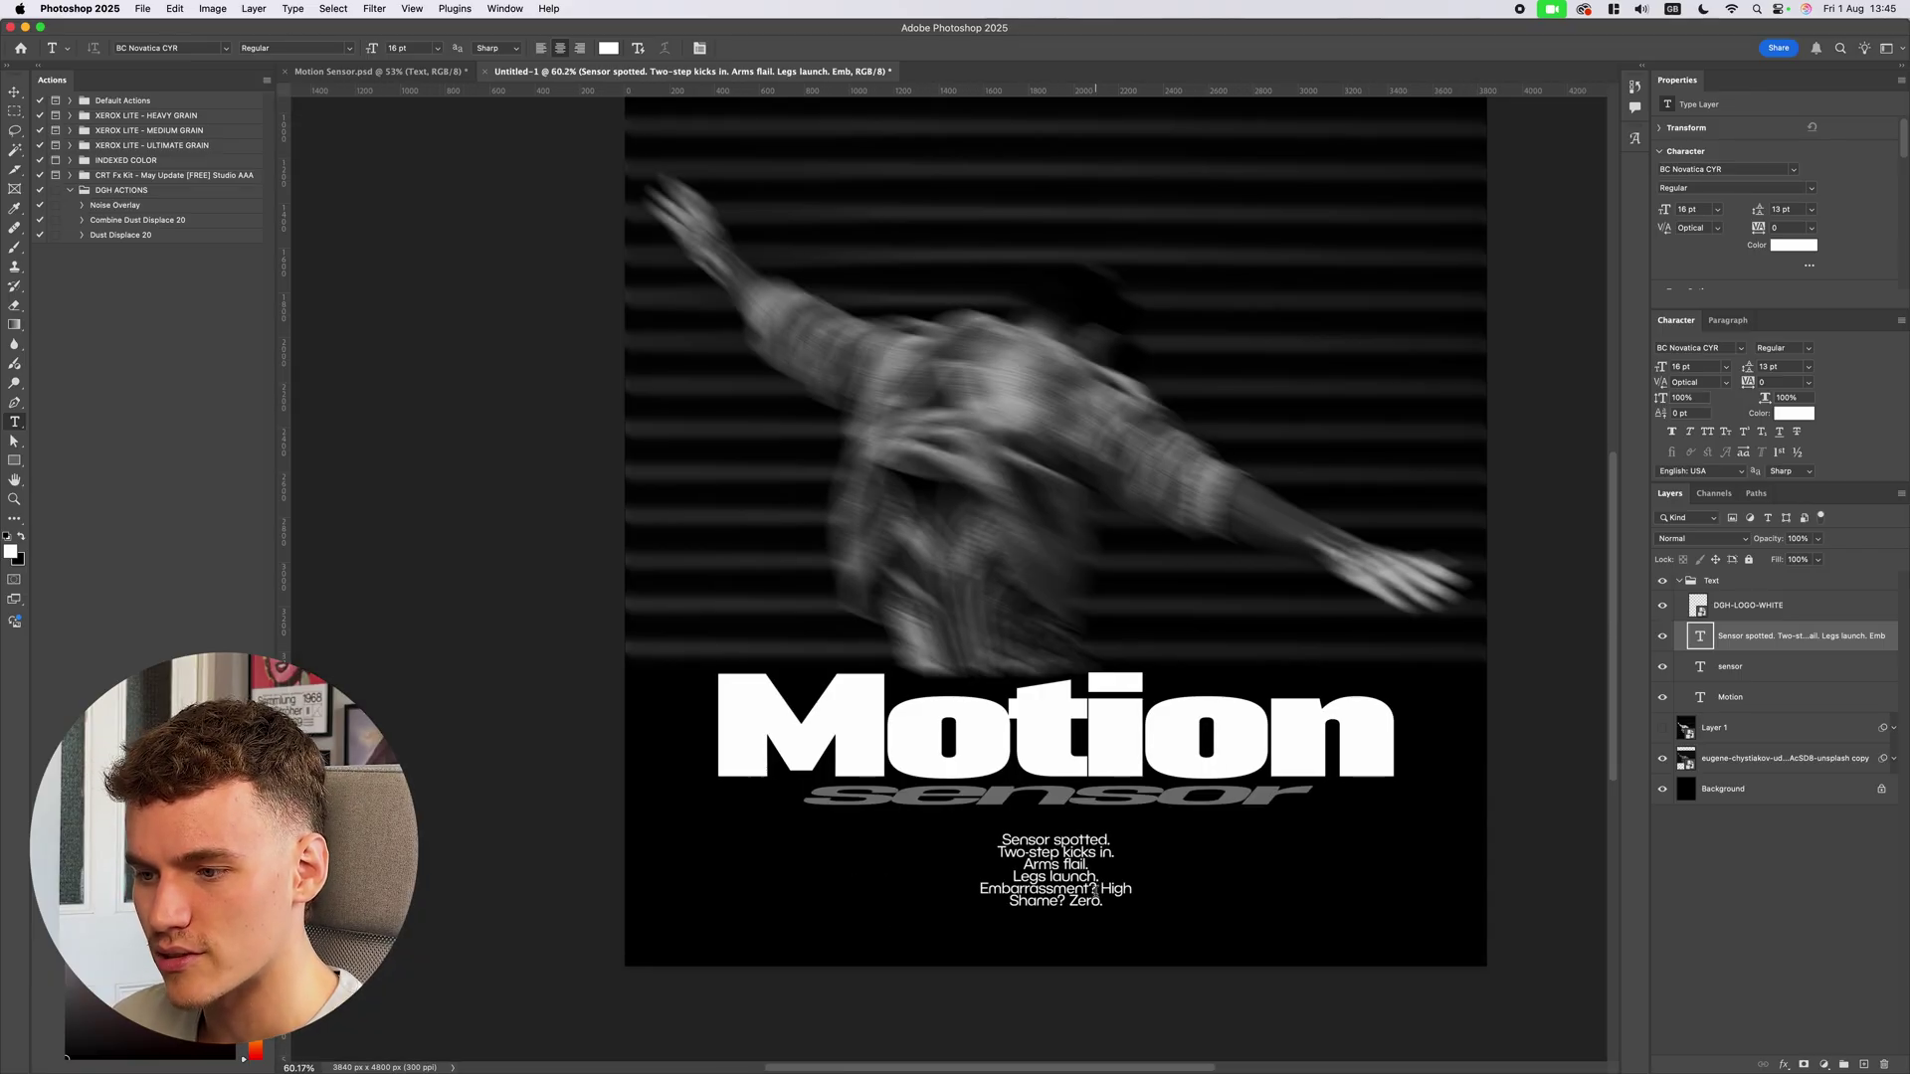
pyautogui.scroll(-3, 1280, 815)
pyautogui.scroll(5, 1273, 810)
pyautogui.press('v')
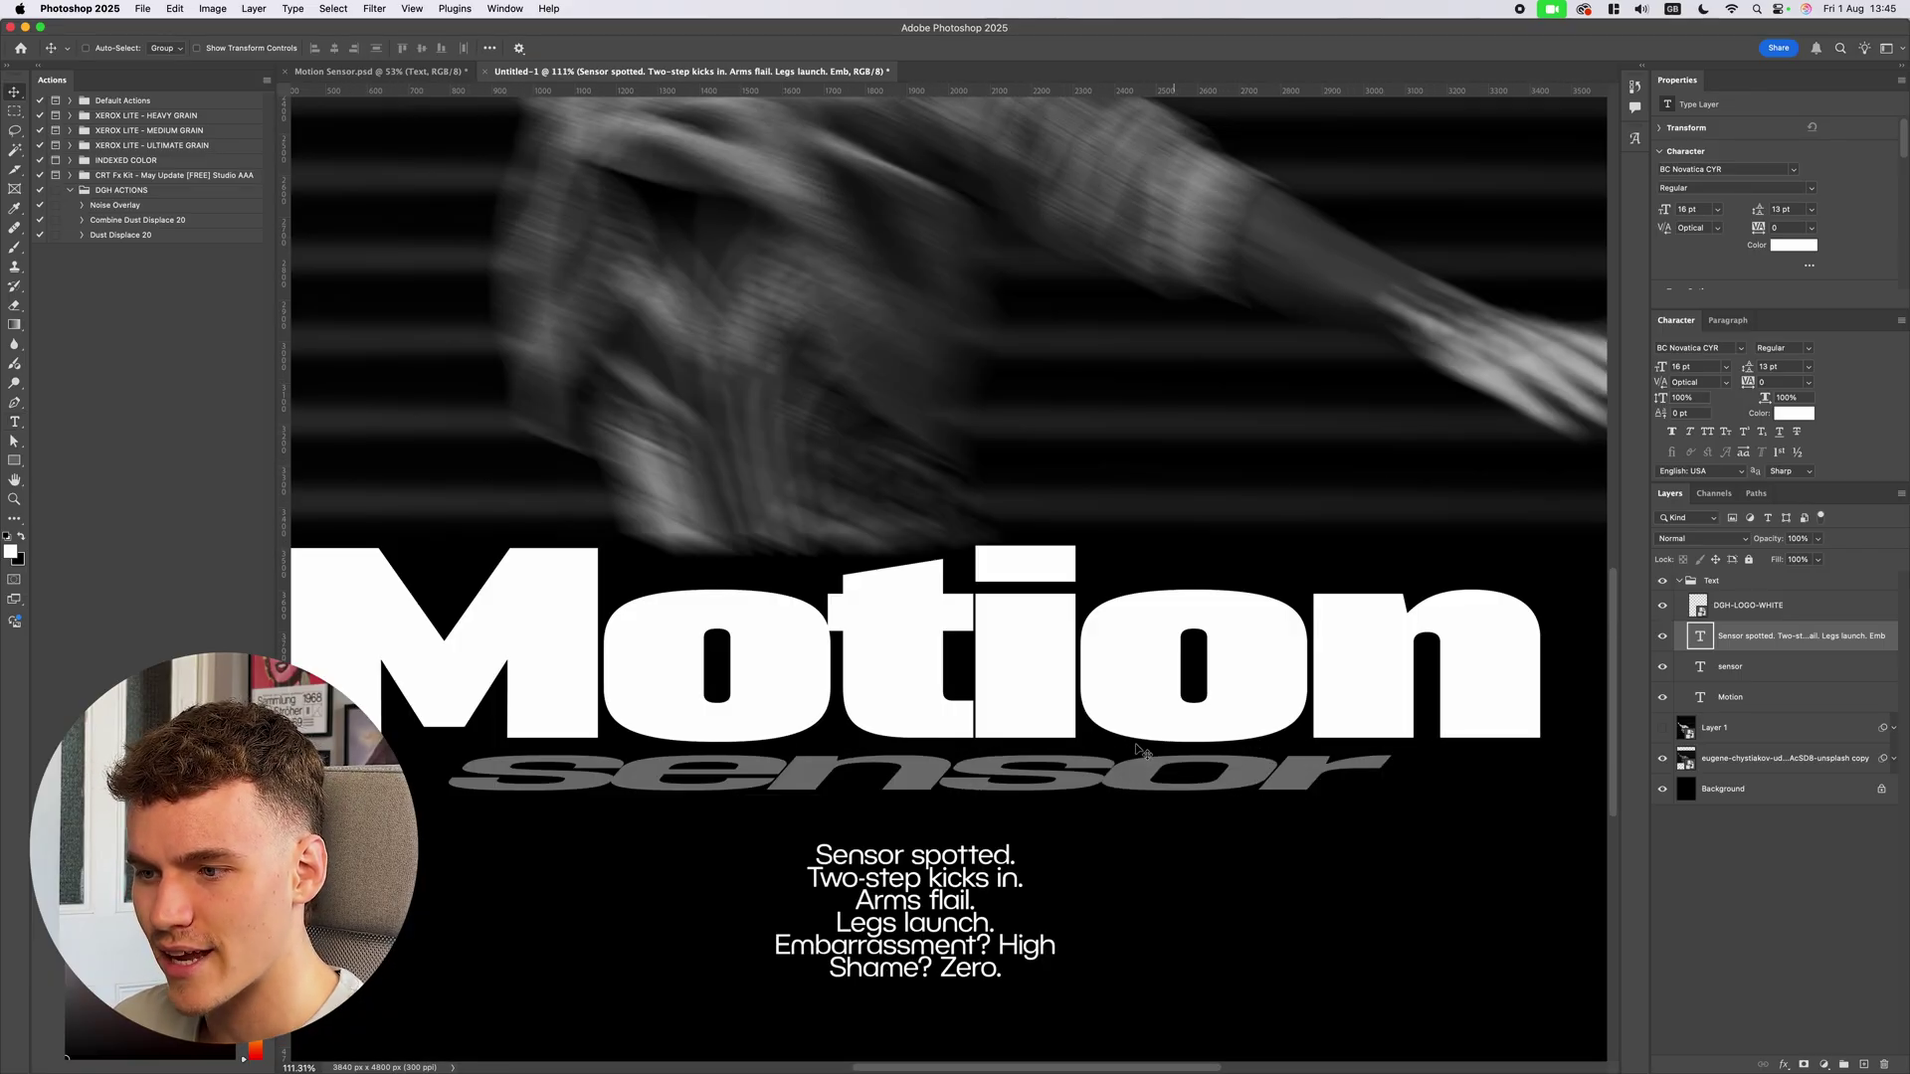
# Select letters of the Motion headline to check its font settings, and leave text editing without changes
pyautogui.scroll(-3, 1140, 751)
pyautogui.press('t')
pyautogui.moveTo(1253, 691); pyautogui.dragTo(903, 686)
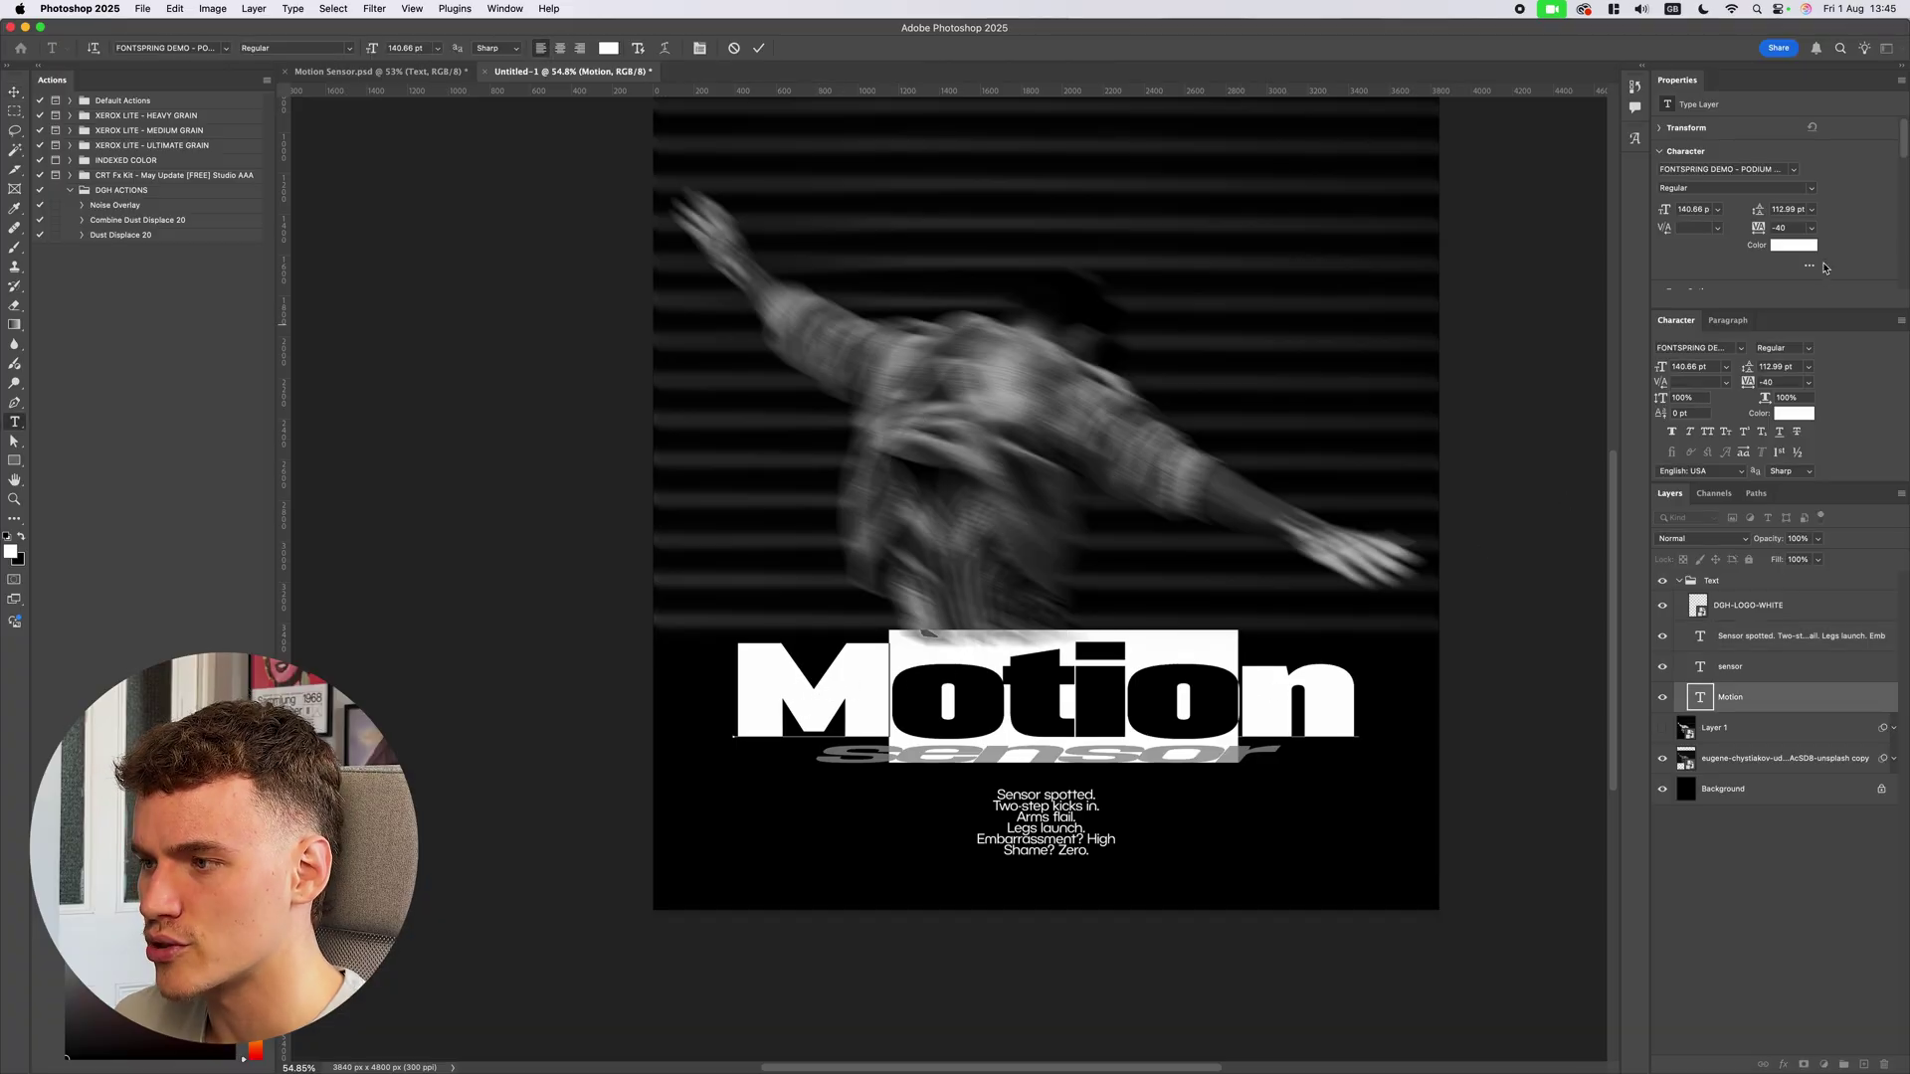
pyautogui.press('Escape')
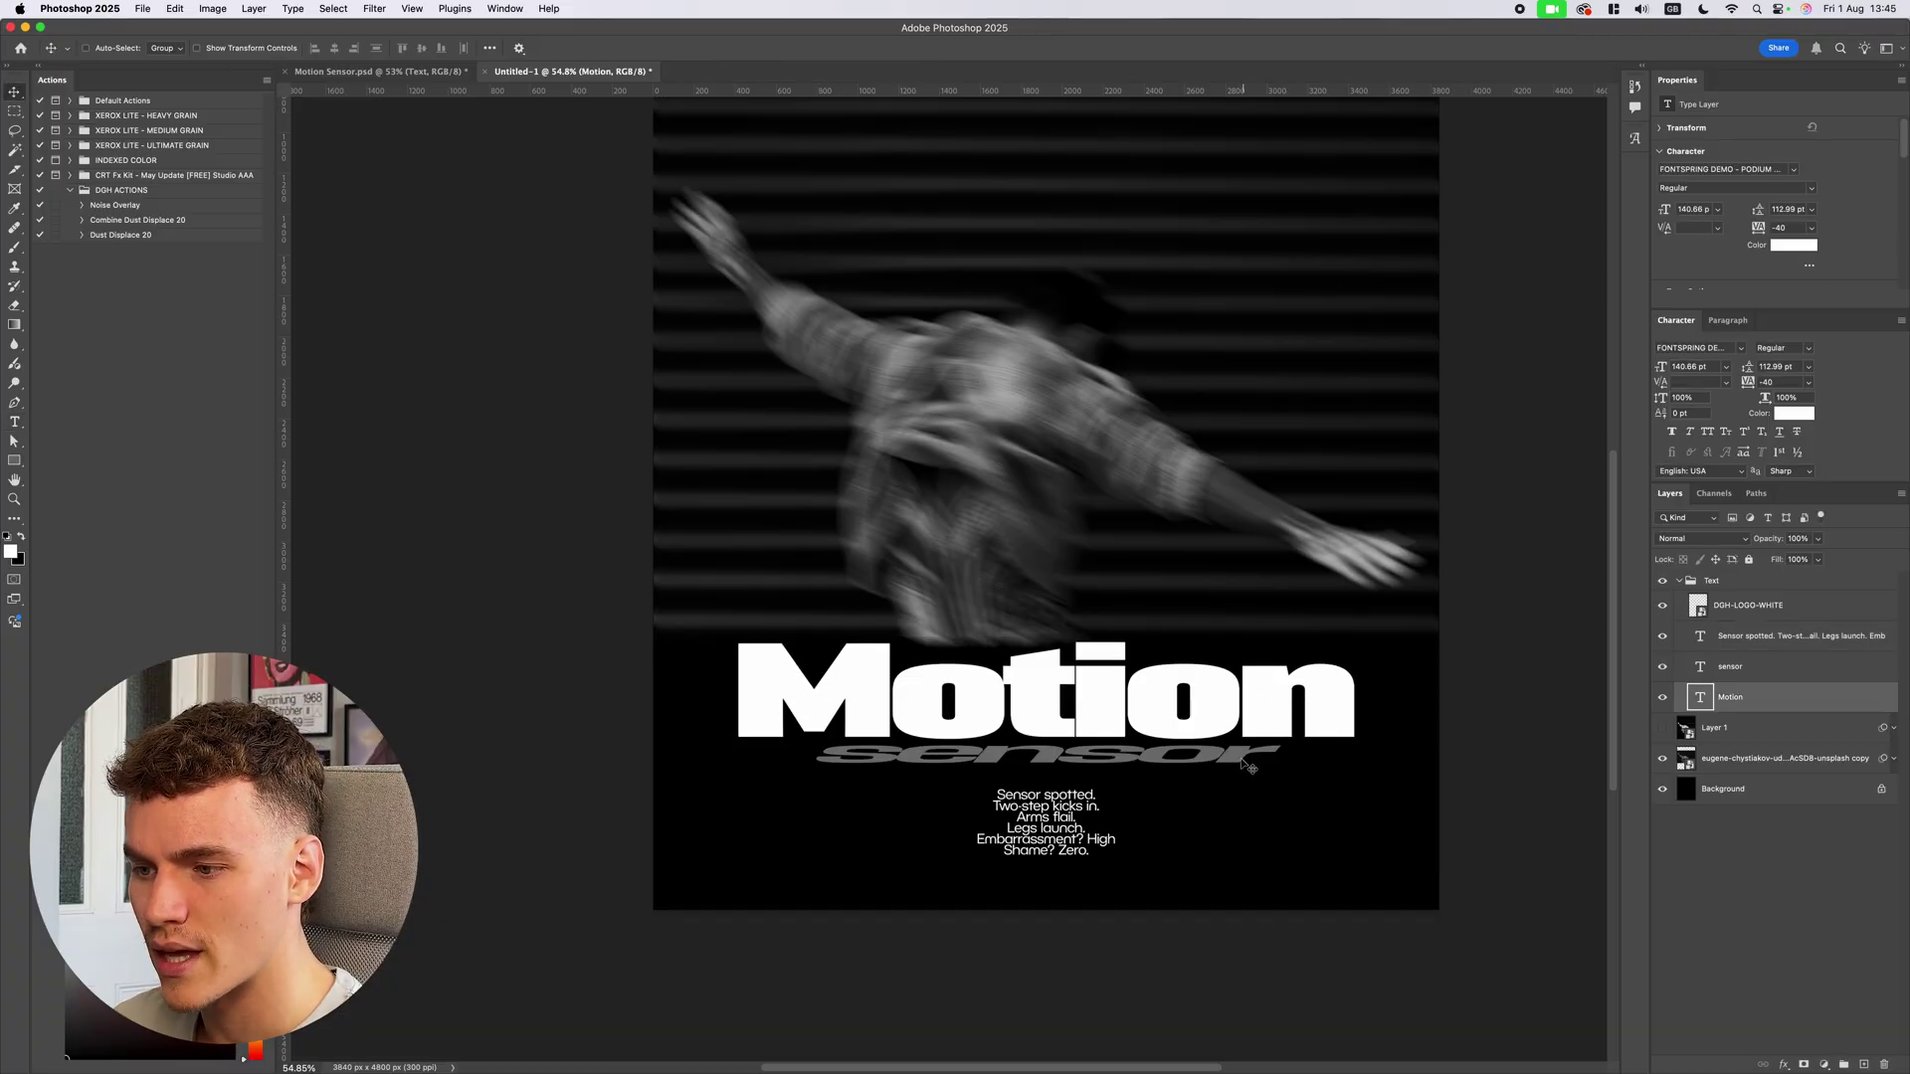
# Examine the Motion headline, sensor subtitle and body copy up close and within the whole poster
pyautogui.scroll(1, 1184, 767)
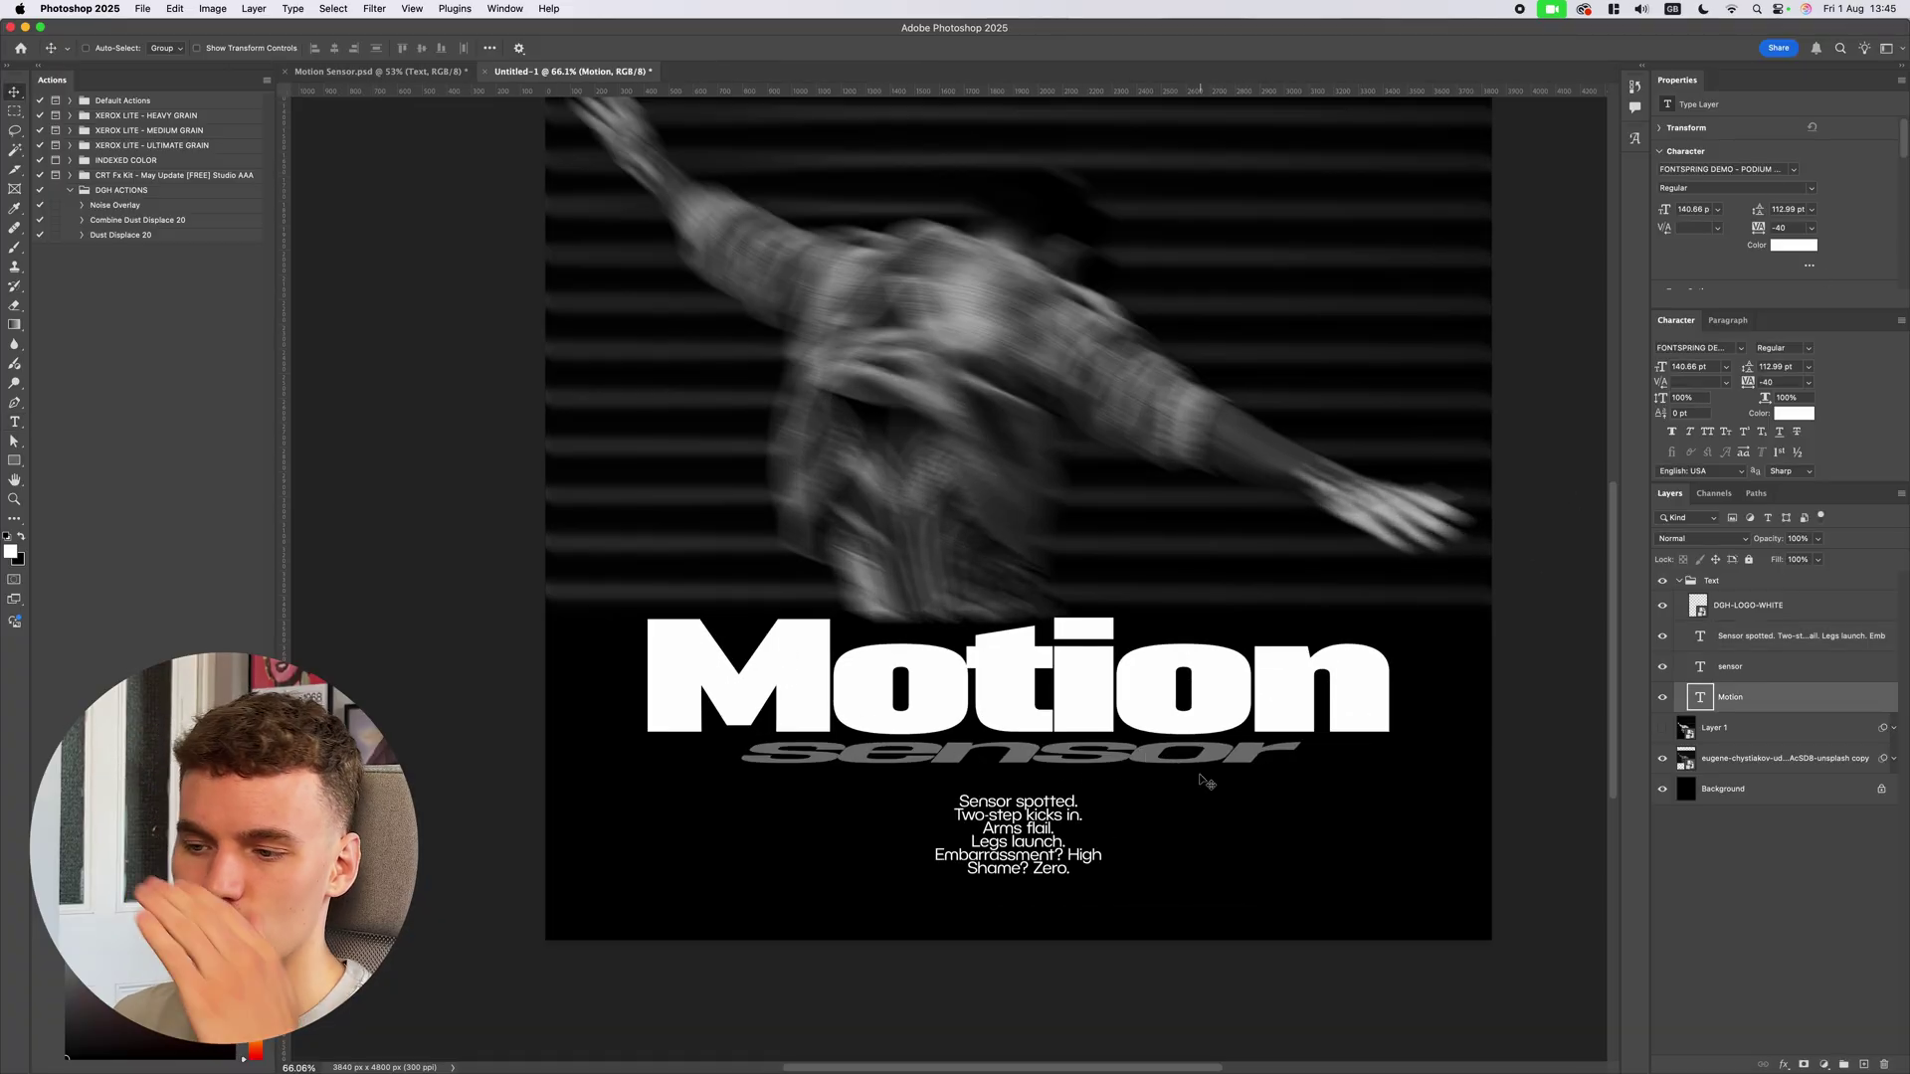
pyautogui.scroll(4, 1005, 760)
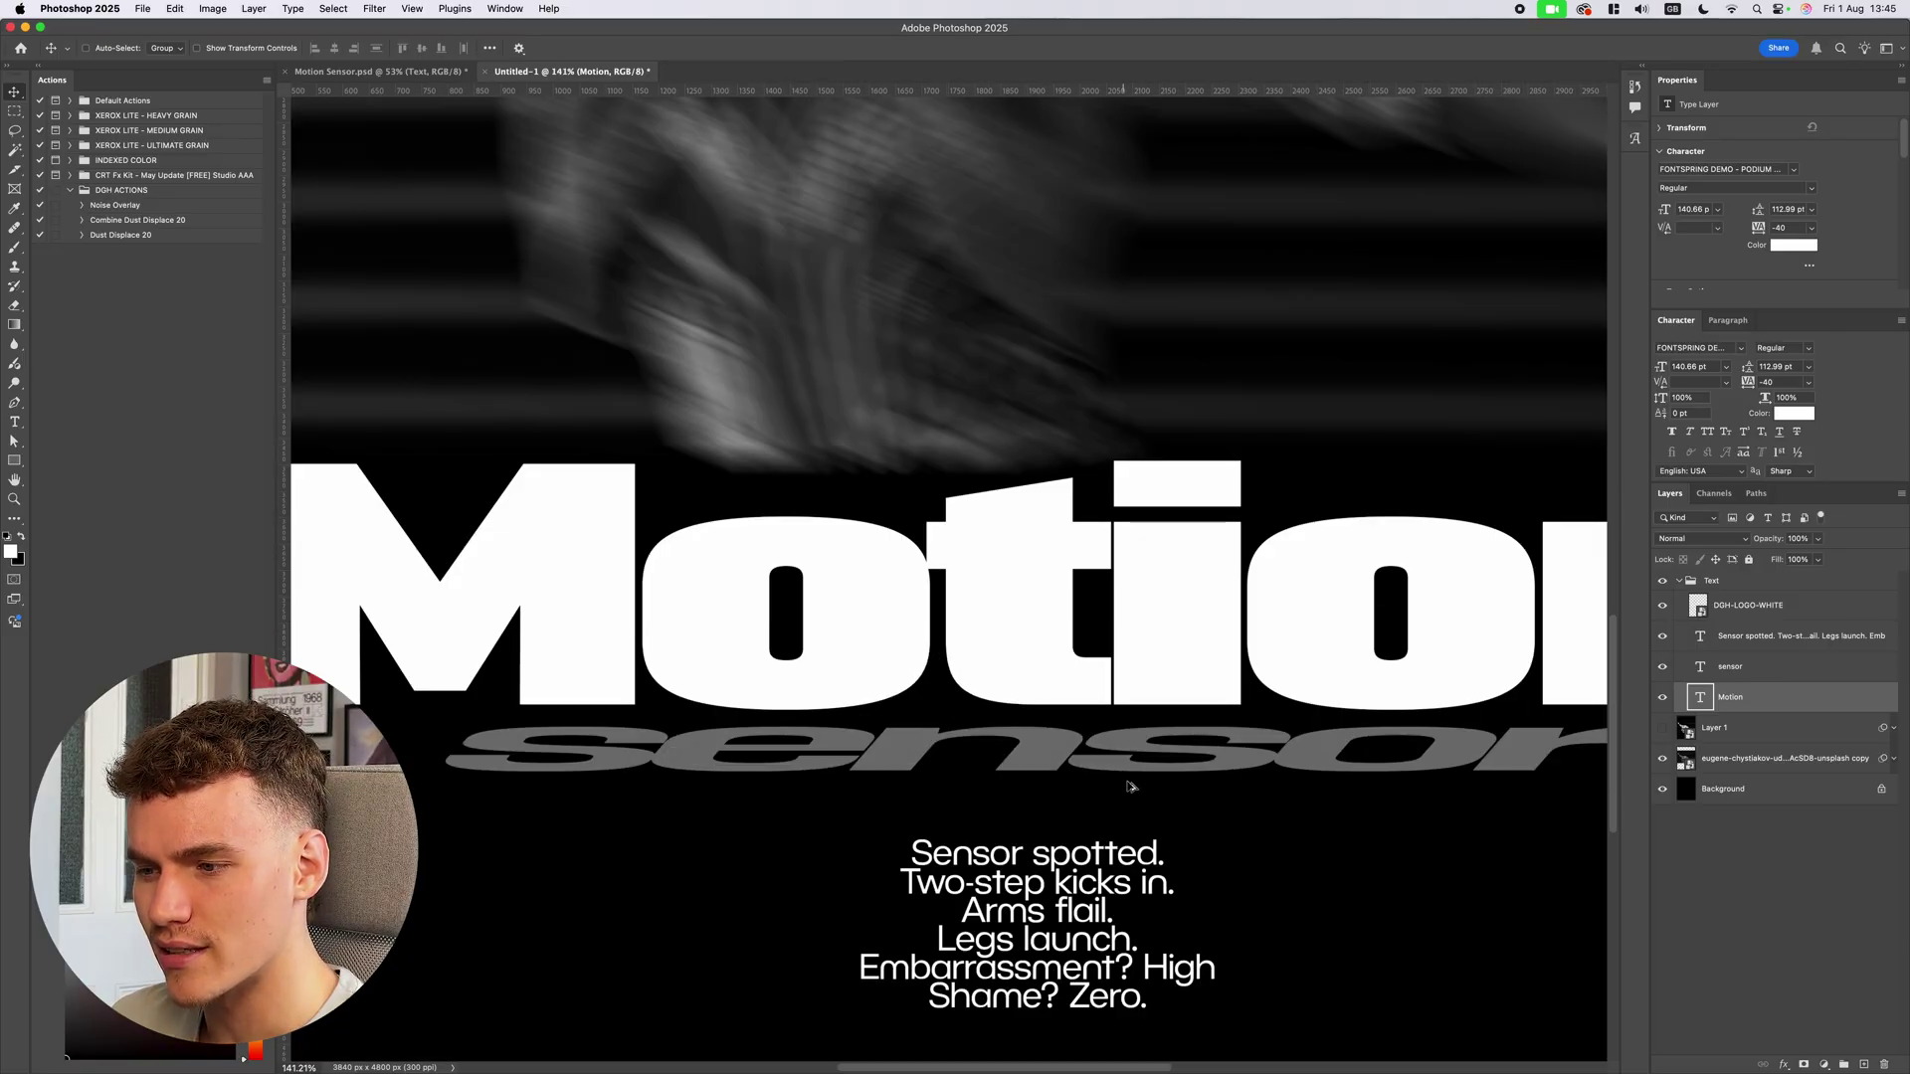
pyautogui.scroll(-5, 1128, 787)
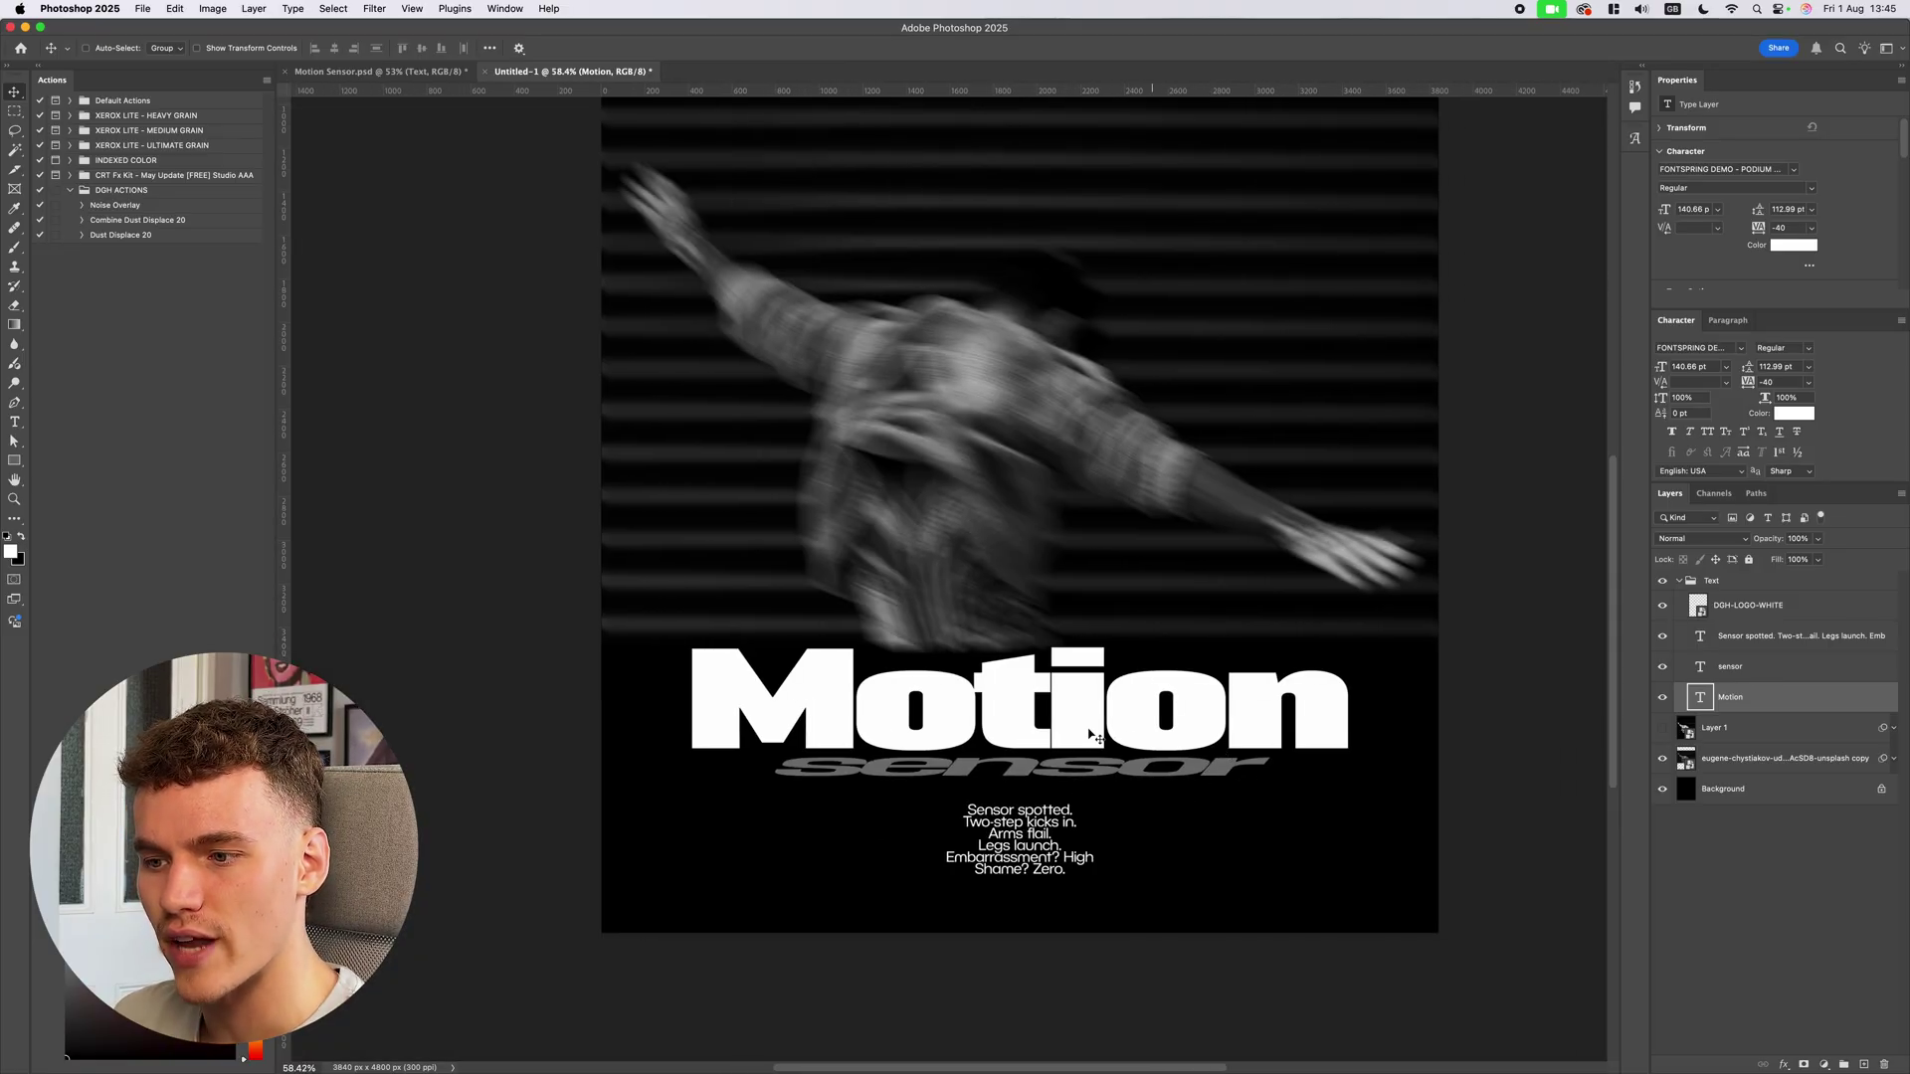
pyautogui.scroll(1, 891, 724)
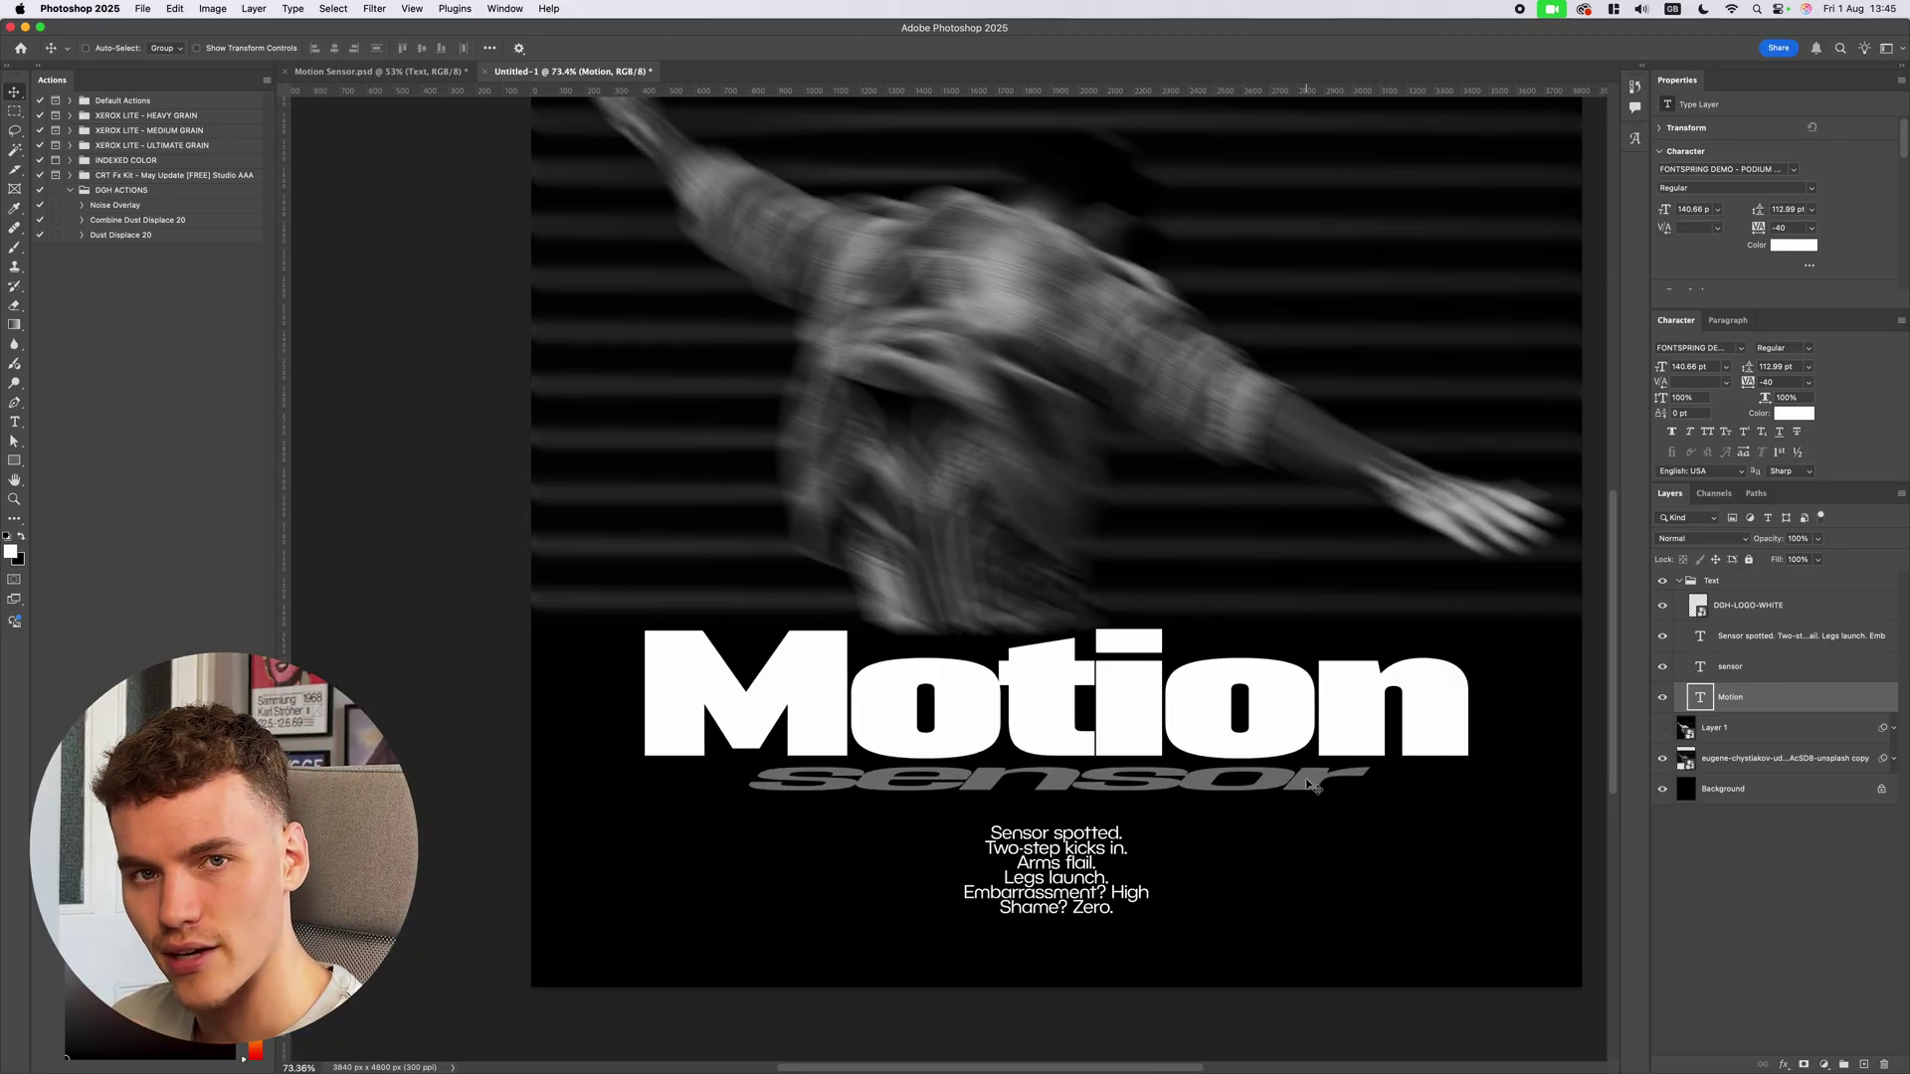
pyautogui.scroll(-7, 1309, 783)
pyautogui.scroll(6, 1132, 672)
pyautogui.scroll(-4, 1135, 732)
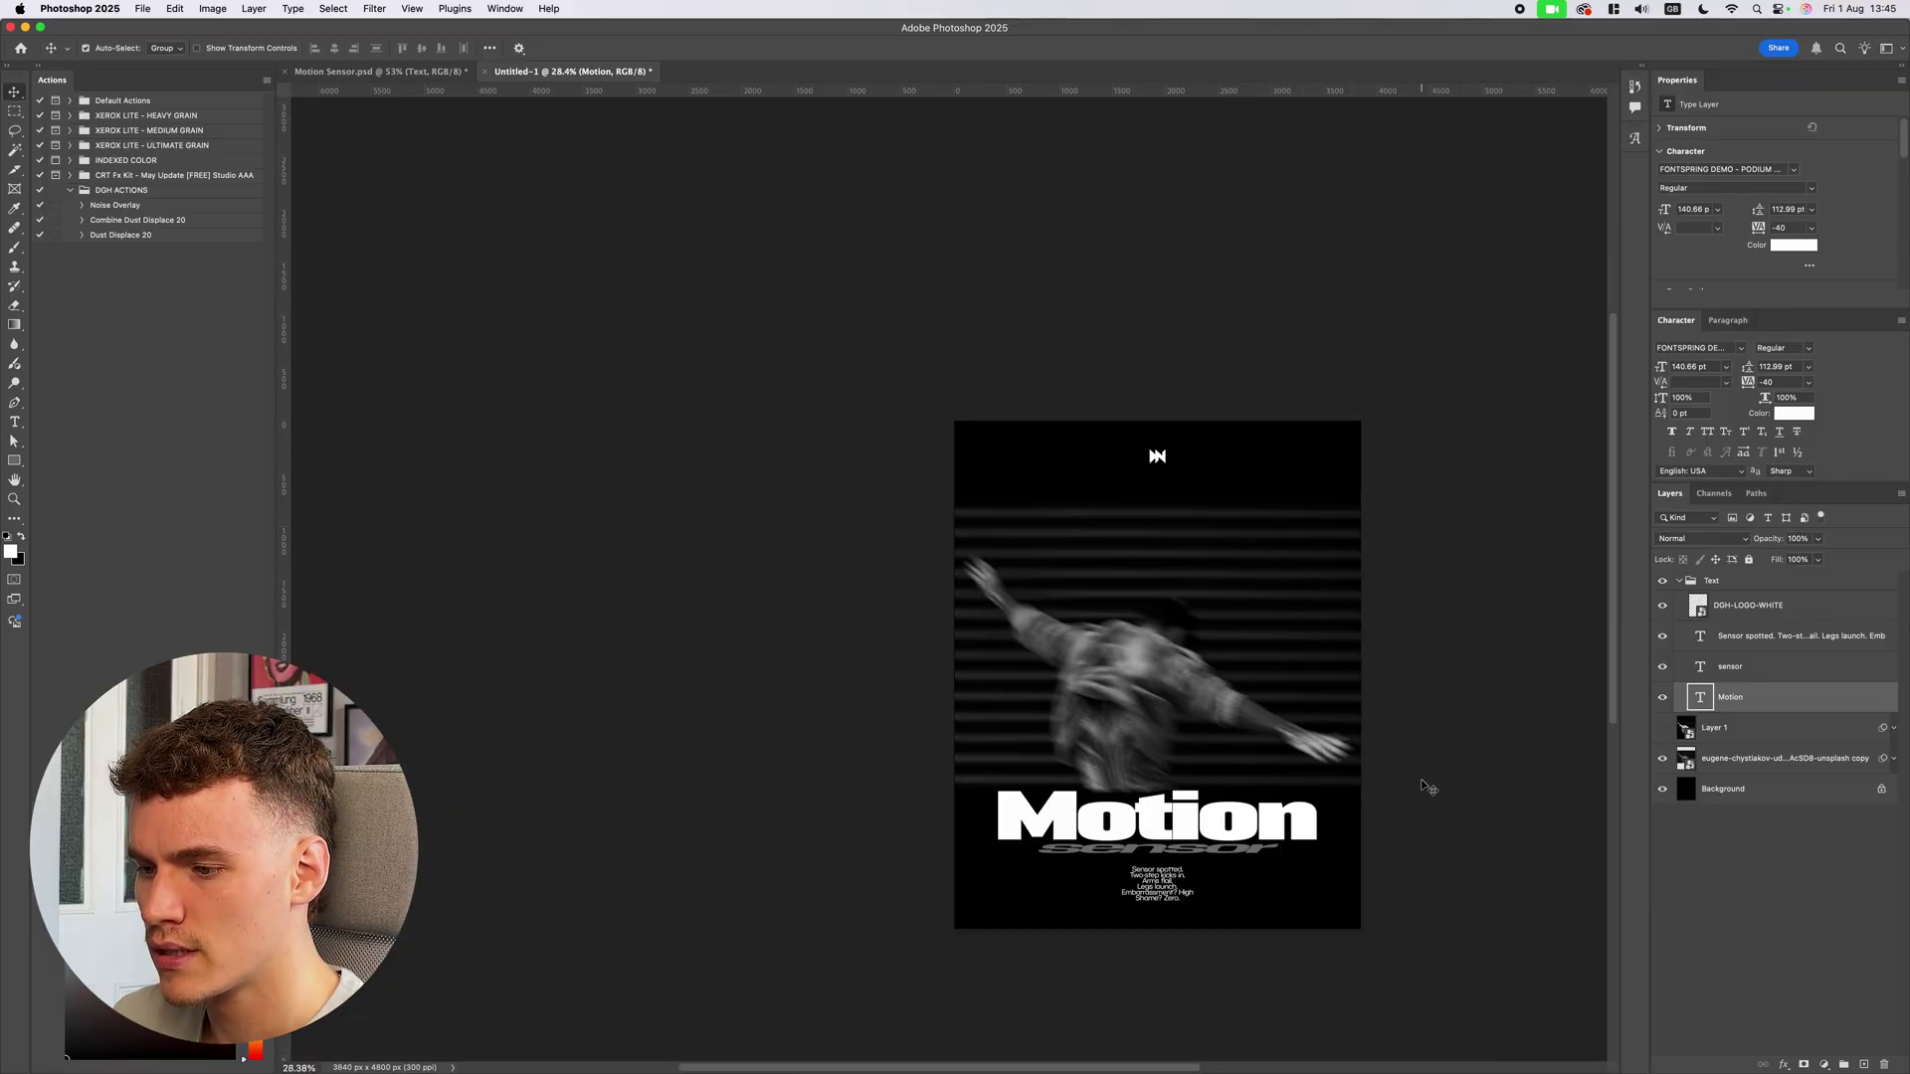
pyautogui.scroll(3, 1428, 788)
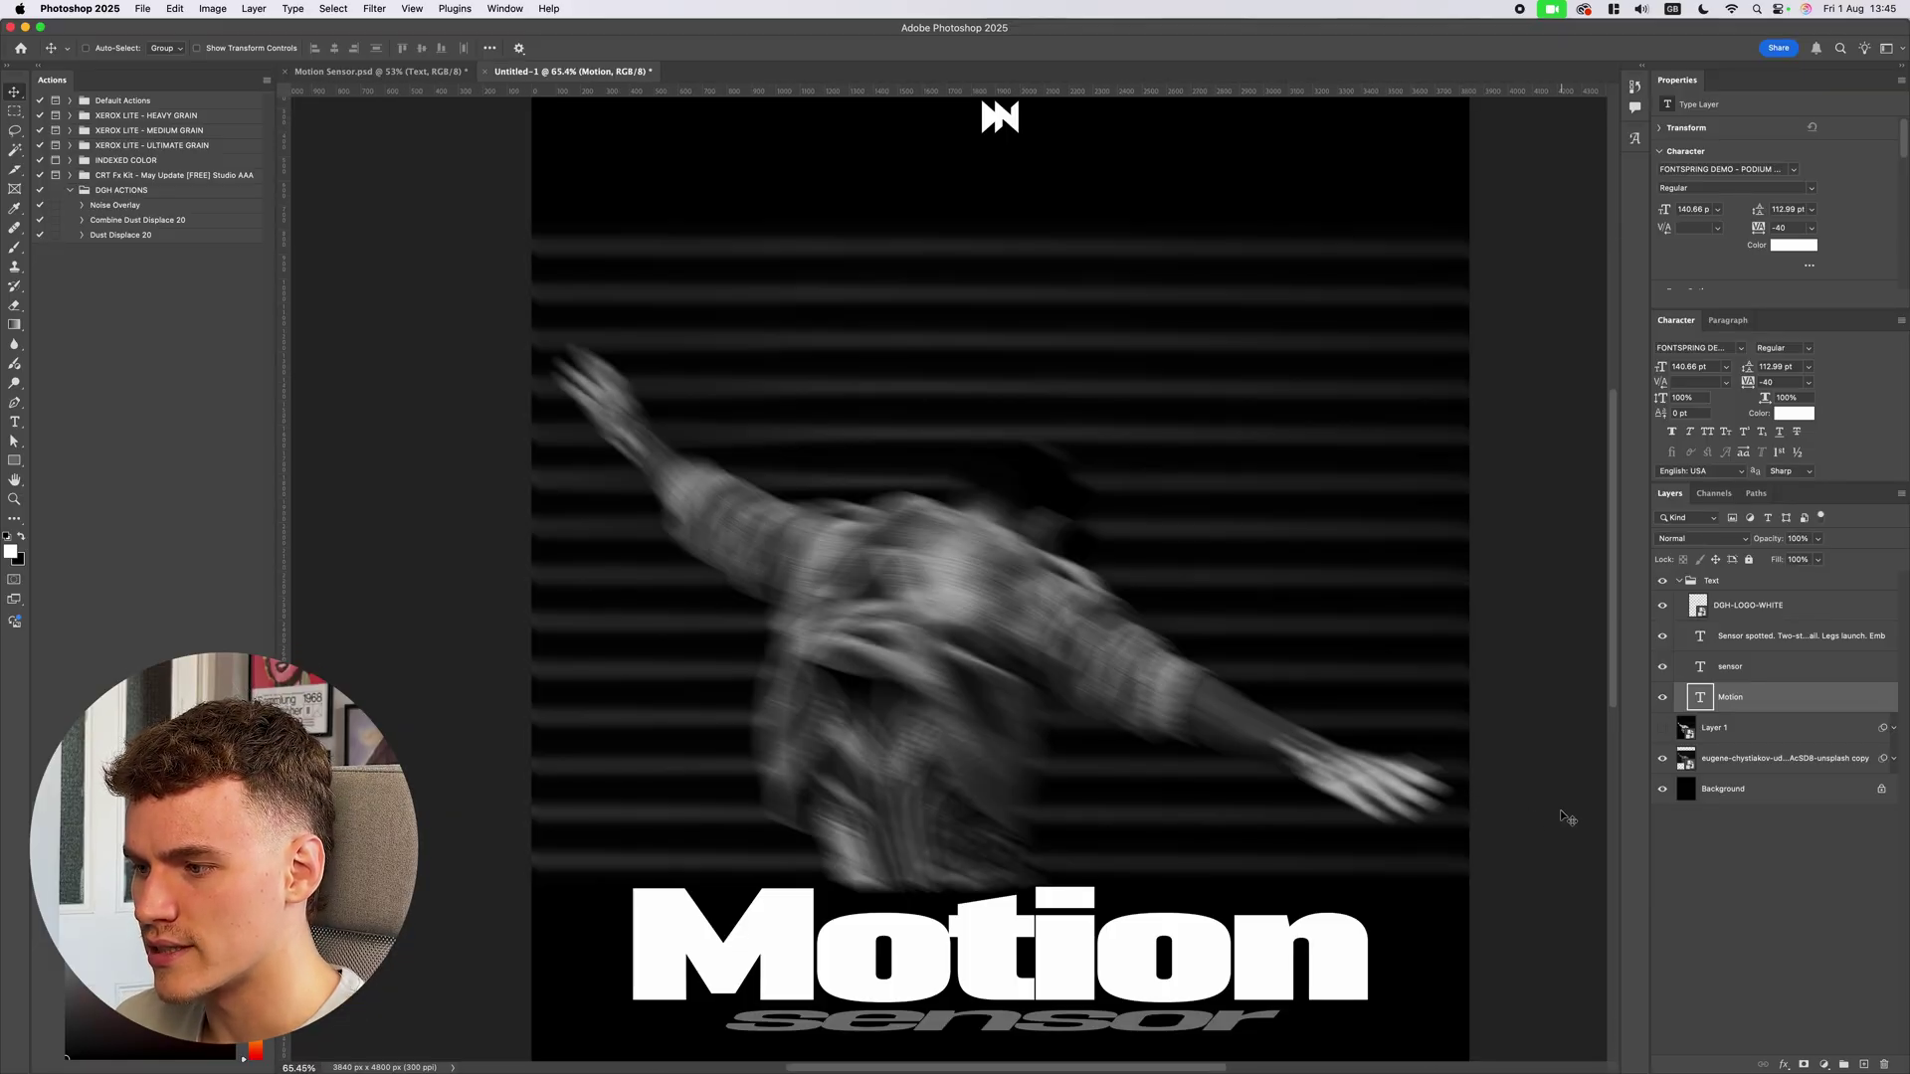
# Select the blurred photo layer and move it up to Y 533 px, clear of the Motion headline
pyautogui.click(1721, 734)
pyautogui.scroll(-3, 1571, 778)
pyautogui.click(1752, 759)
pyautogui.moveTo(1227, 729); pyautogui.dragTo(1309, 684)
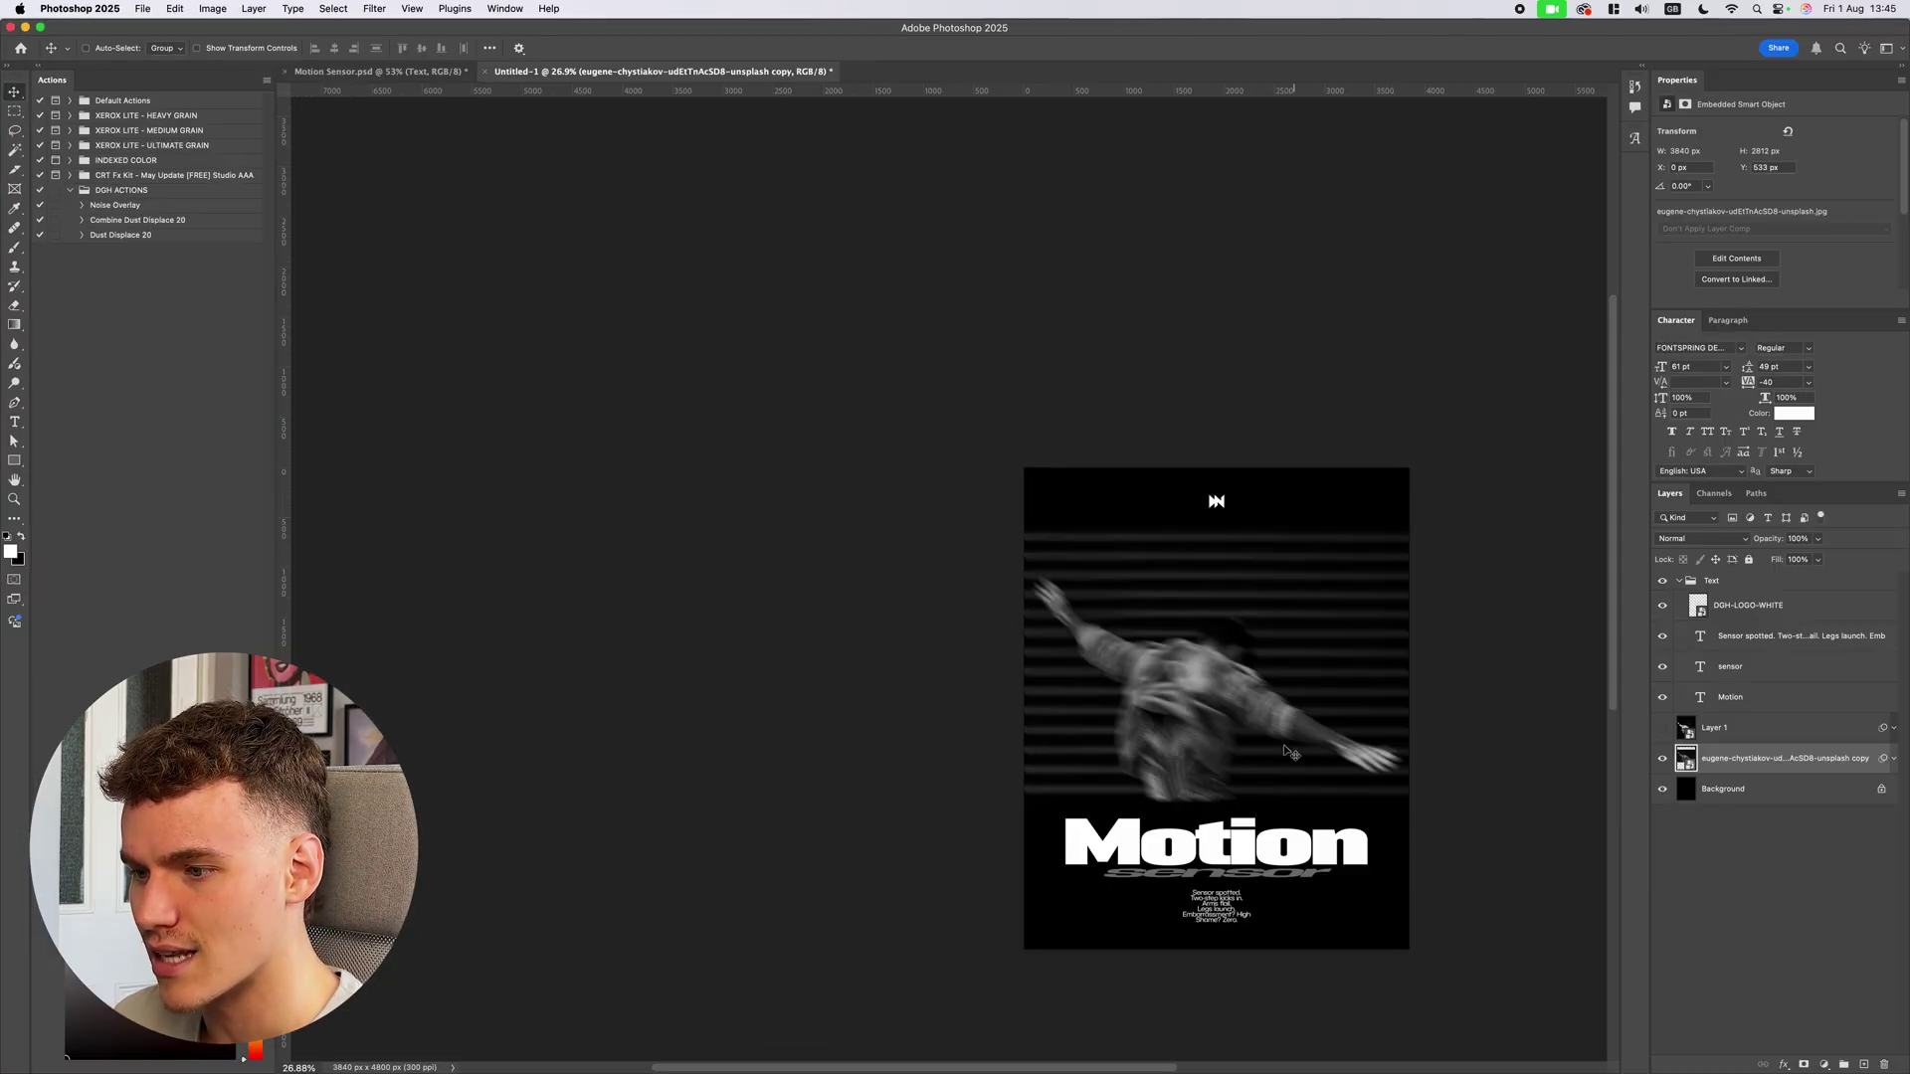
pyautogui.moveTo(1284, 746)
pyautogui.mouseDown()
pyautogui.moveTo(1287, 768)
pyautogui.moveTo(1288, 751)
pyautogui.mouseUp()
pyautogui.moveTo(1288, 751); pyautogui.dragTo(1288, 750)
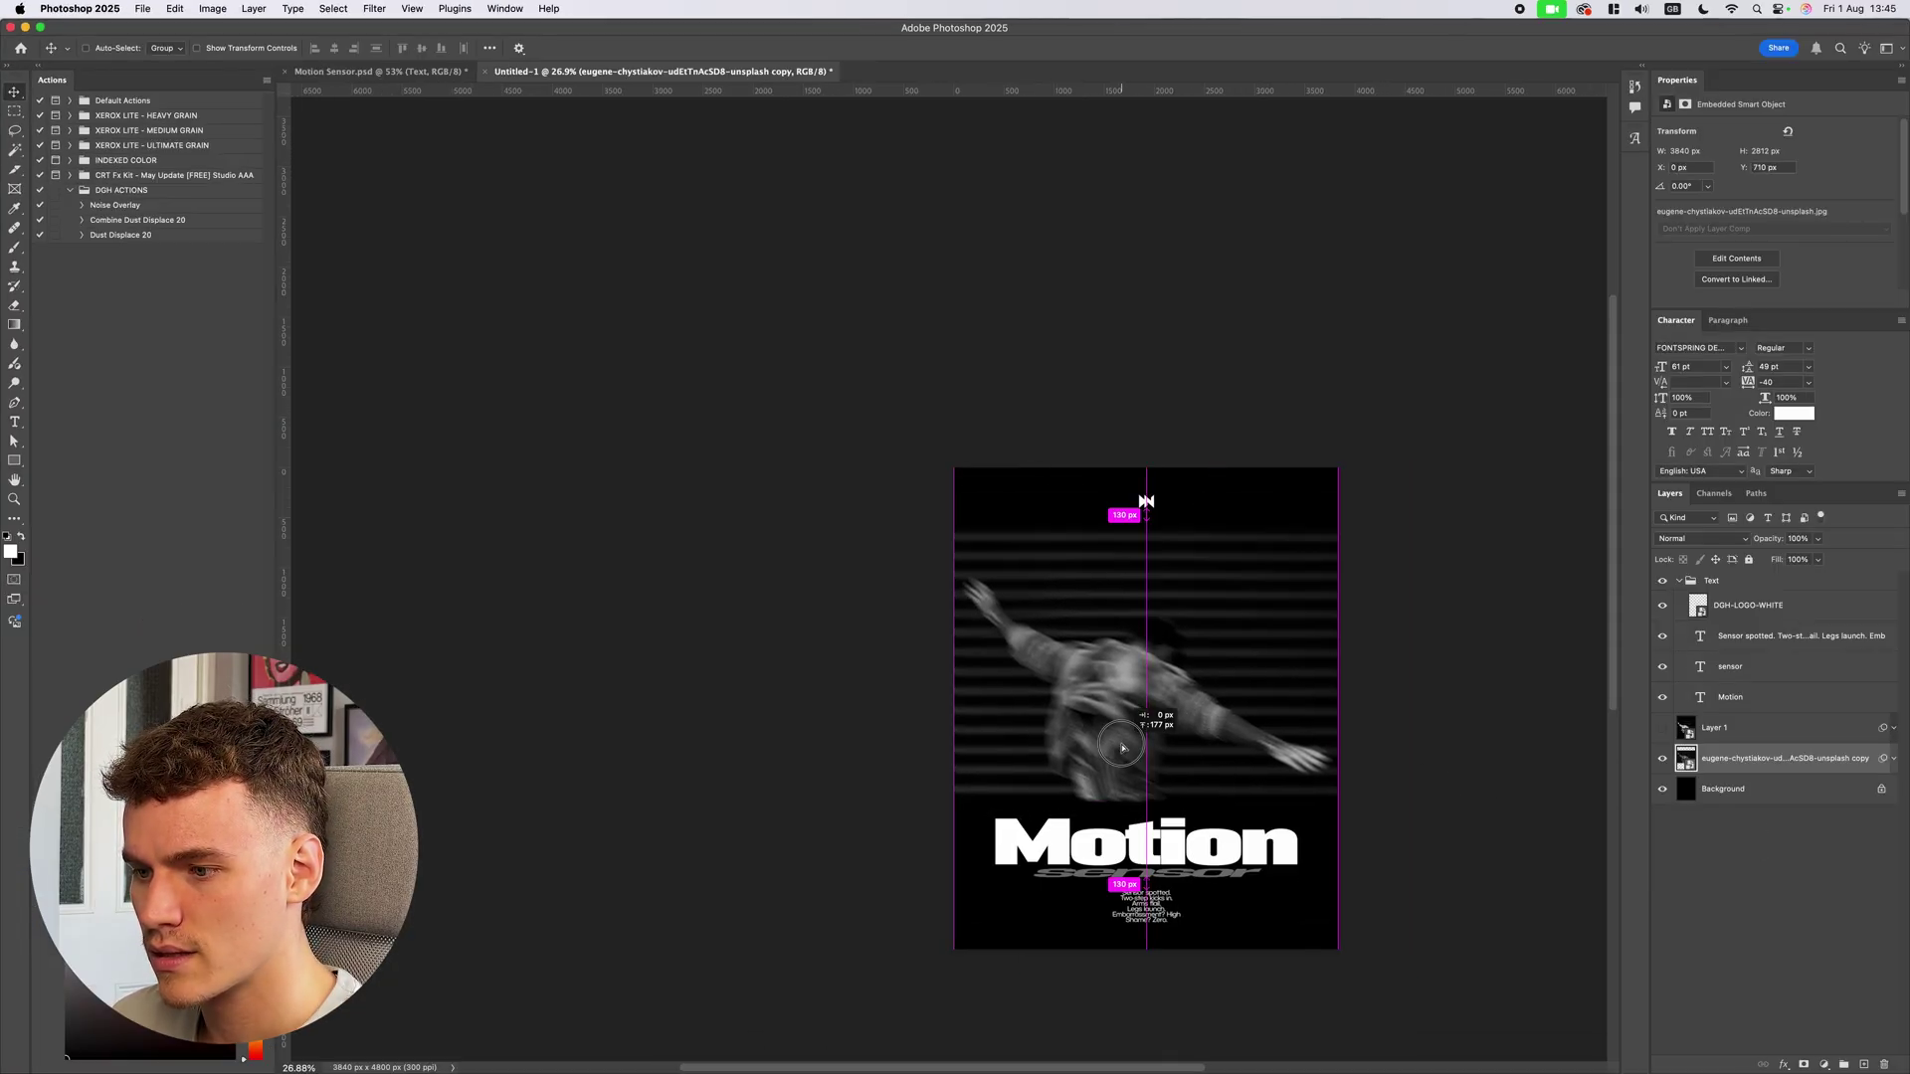
pyautogui.moveTo(1120, 744); pyautogui.dragTo(1120, 742)
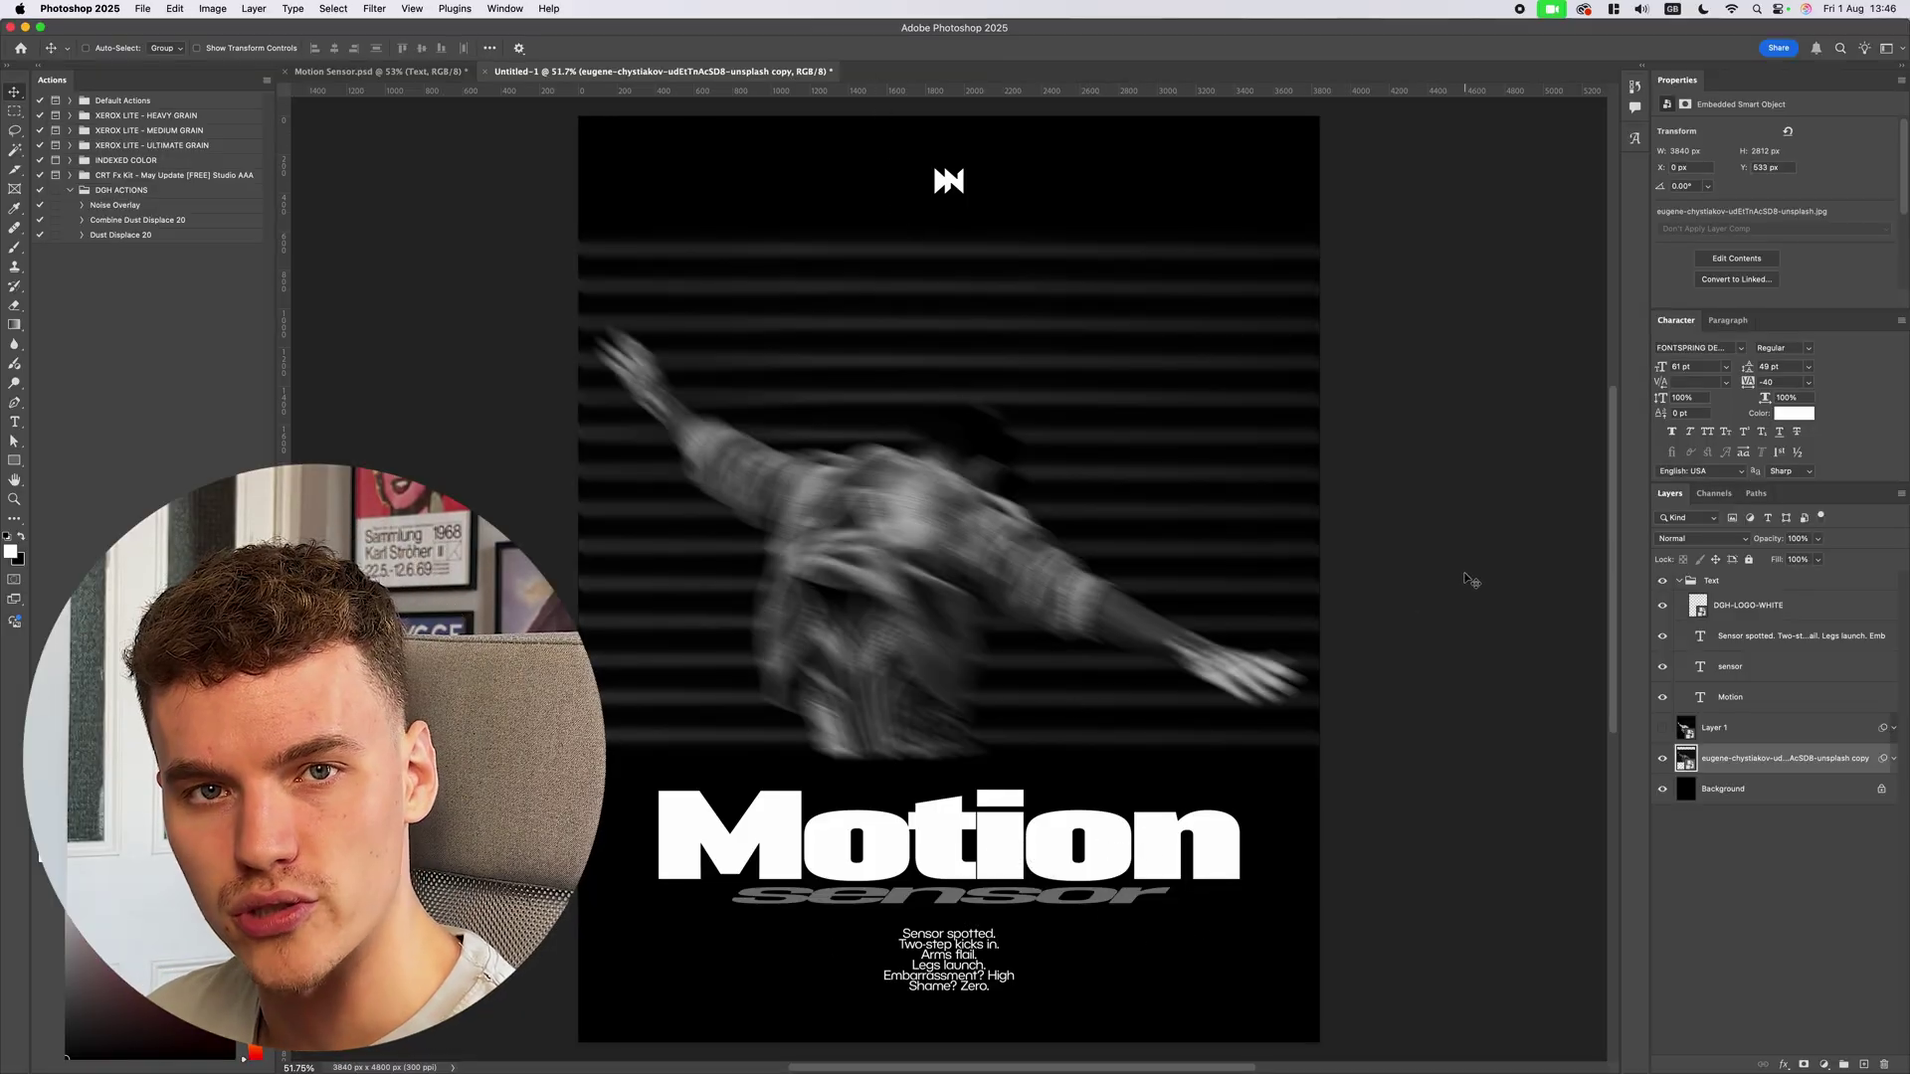
# Group the Motion and sensor text layers and name the group Large
pyautogui.click(1741, 687)
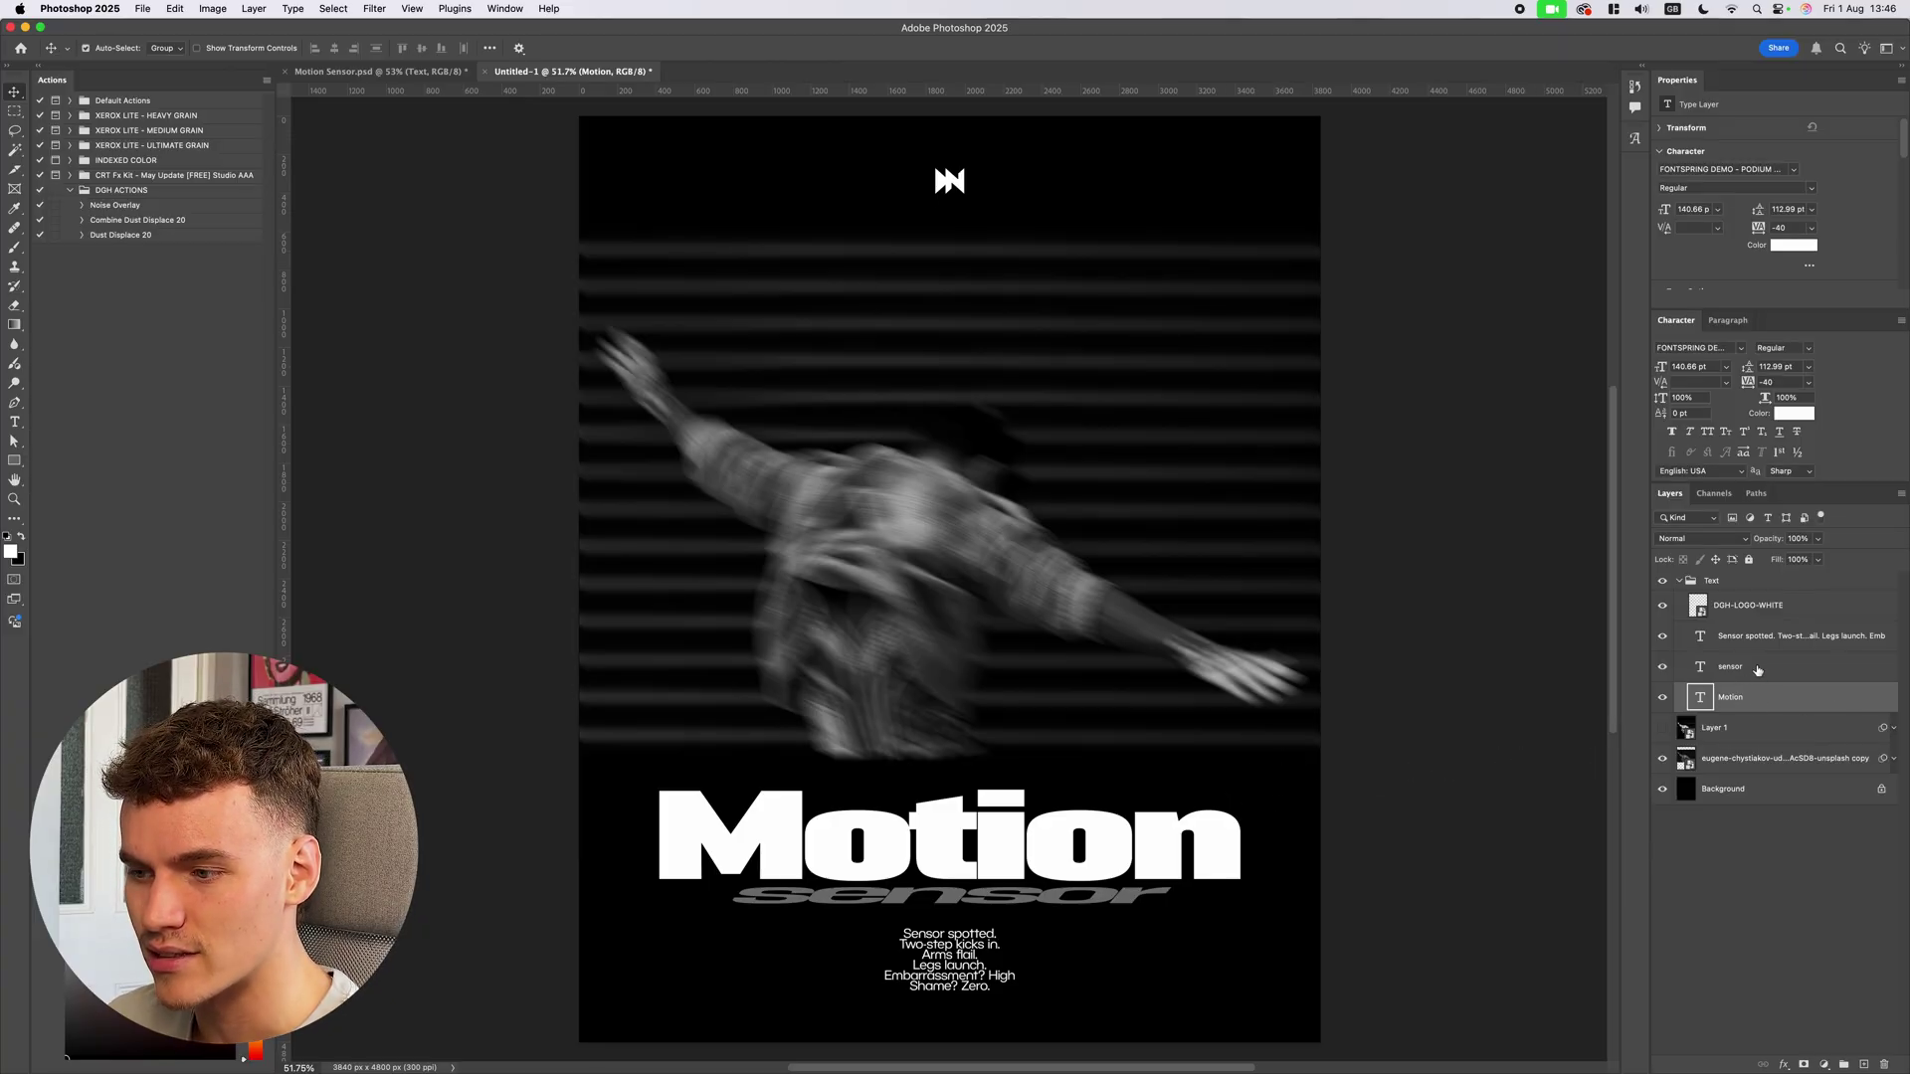
pyautogui.keyDown('shift'); pyautogui.click(1741, 669); pyautogui.keyUp('shift')
pyautogui.press('3')
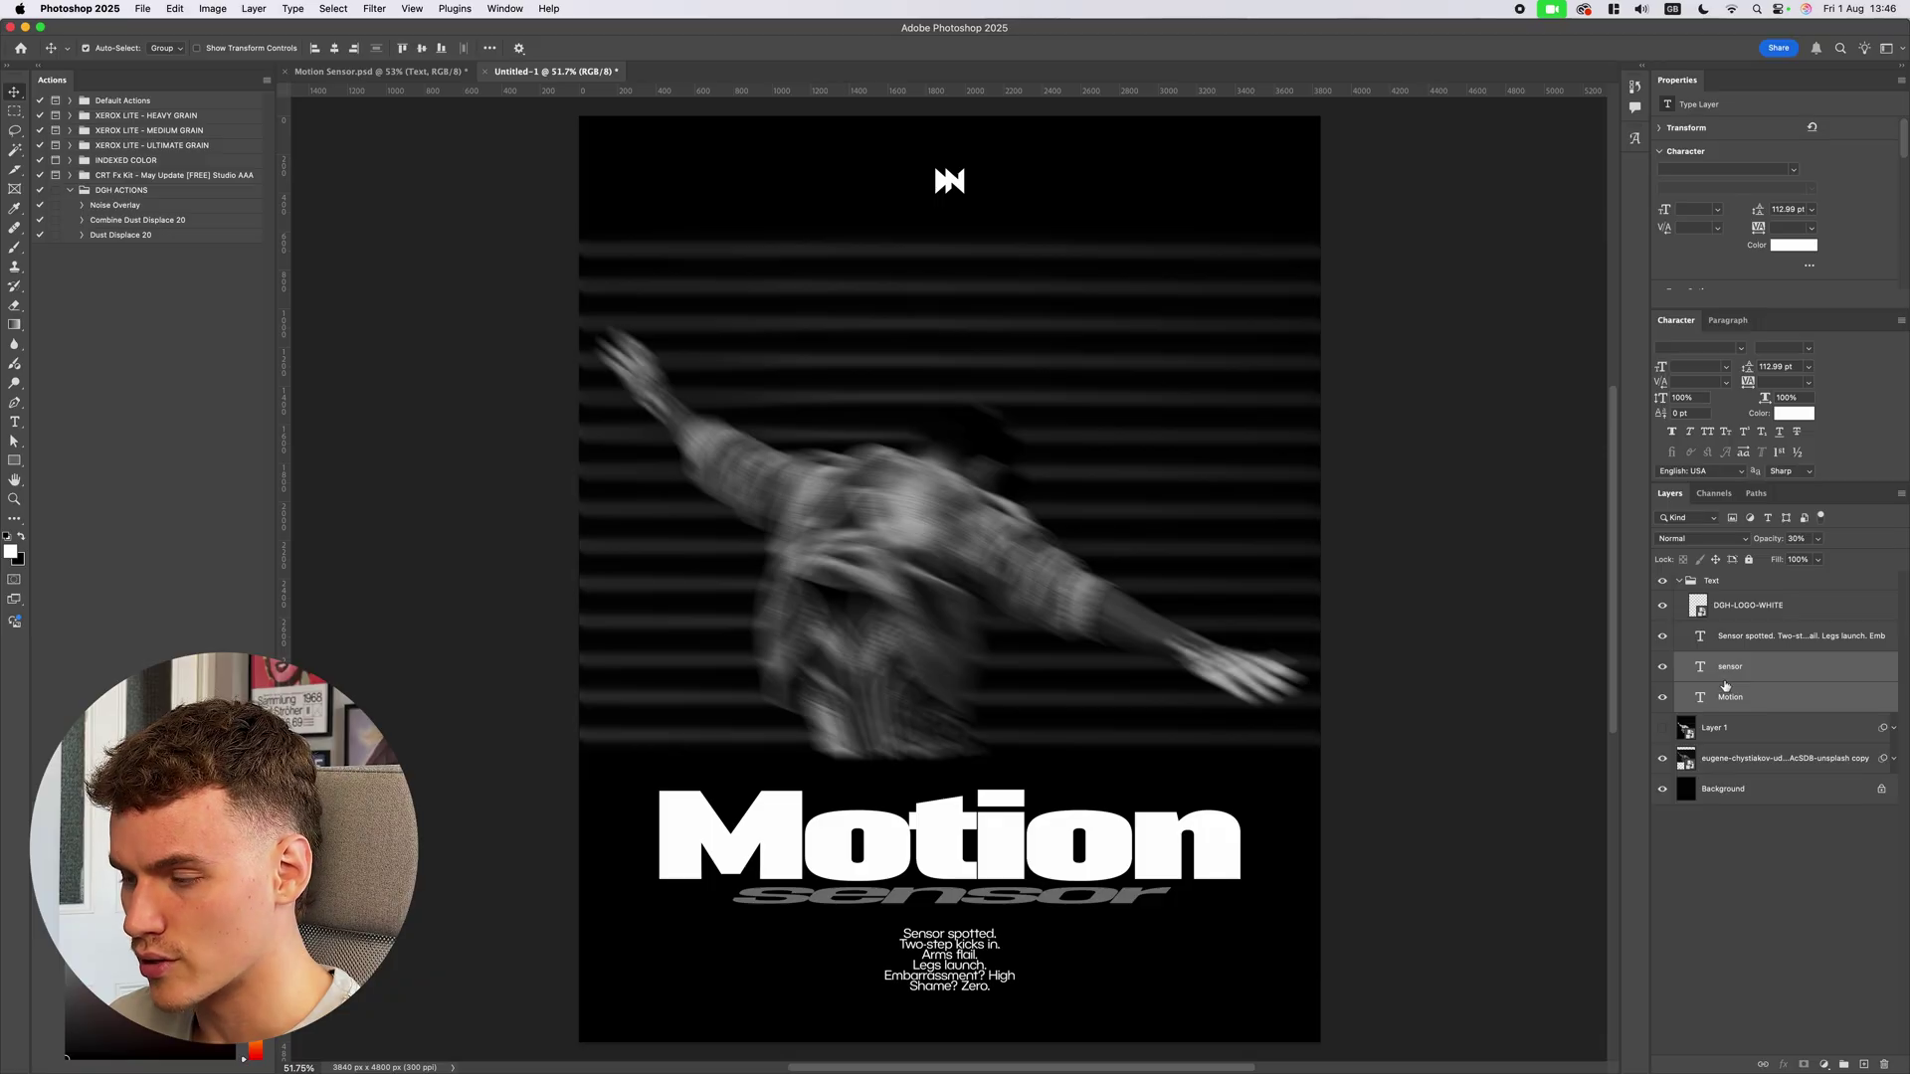
pyautogui.press('super+g')
pyautogui.write('Large')
pyautogui.press('Return')
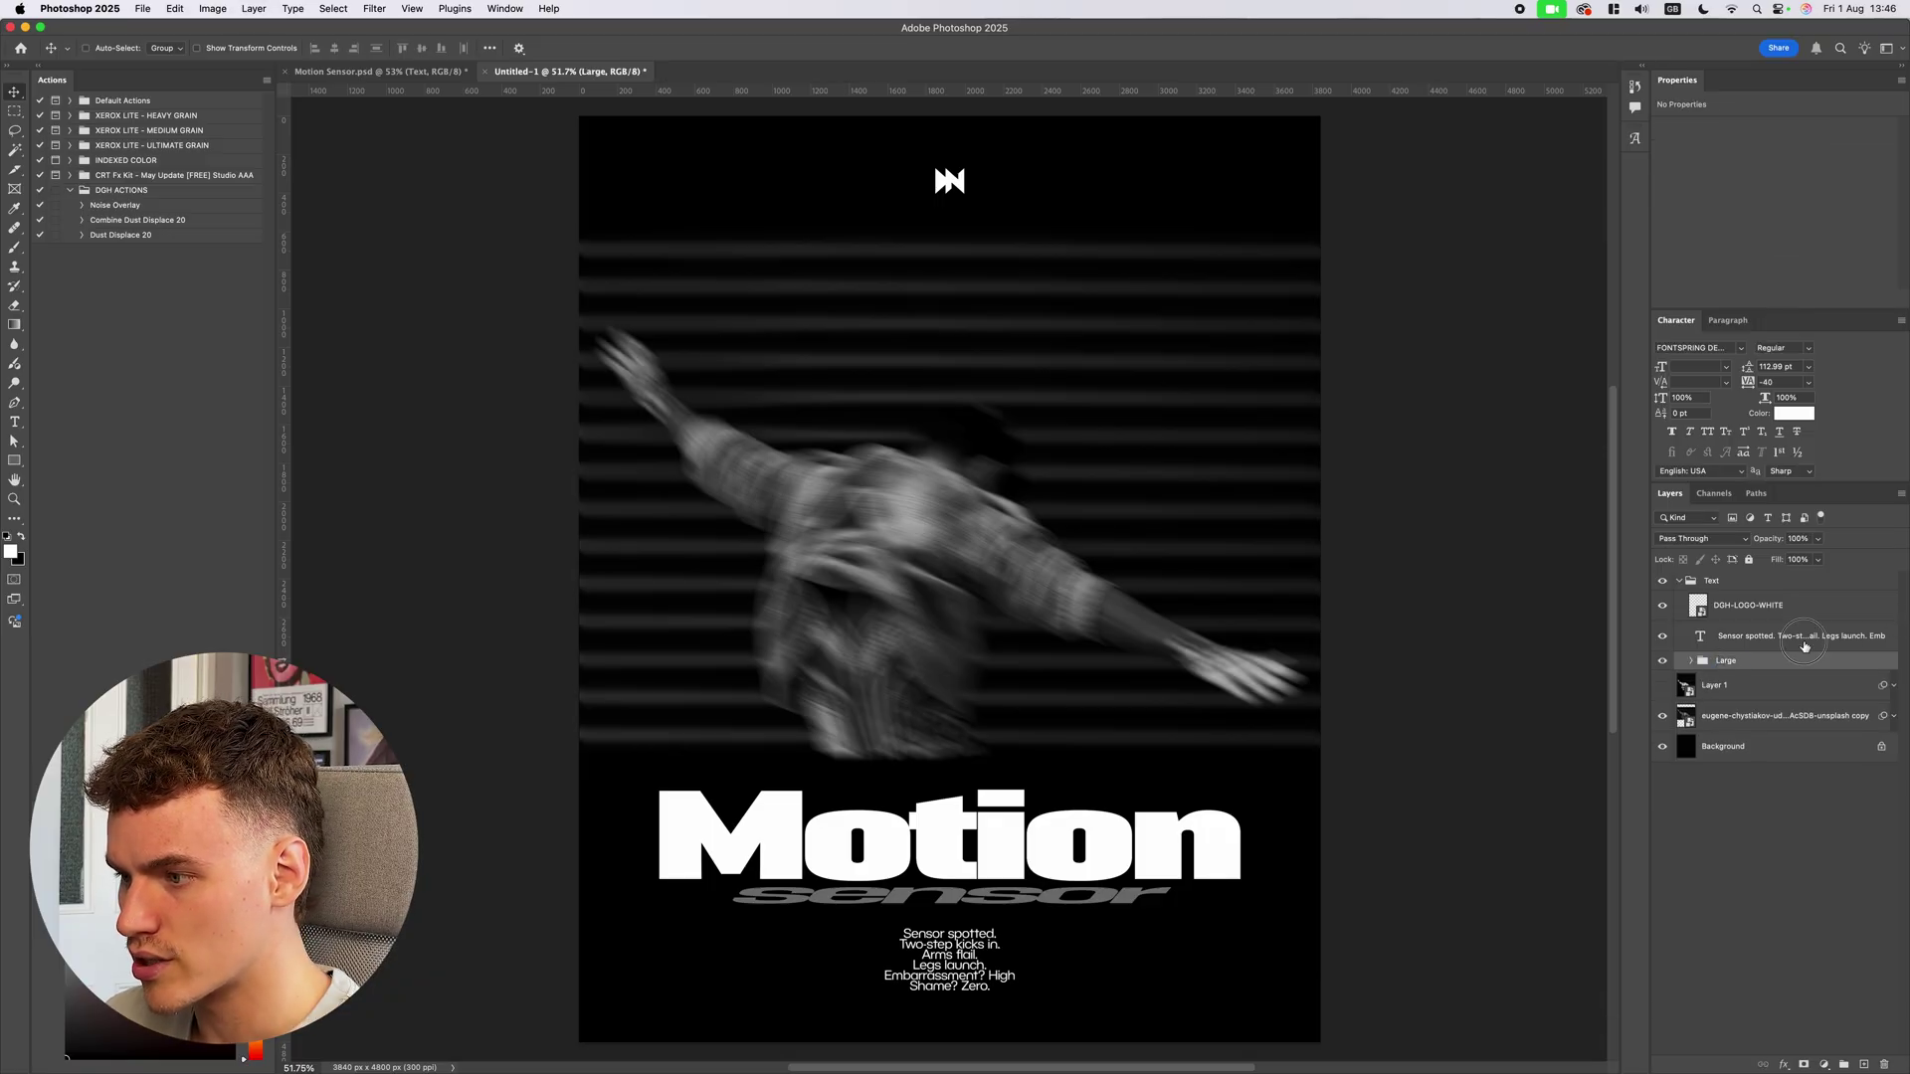
# Group the body copy and logo layers and name the group Small
pyautogui.click(1806, 645)
pyautogui.keyDown('shift'); pyautogui.click(1728, 604); pyautogui.keyUp('shift')
pyautogui.press('super+g')
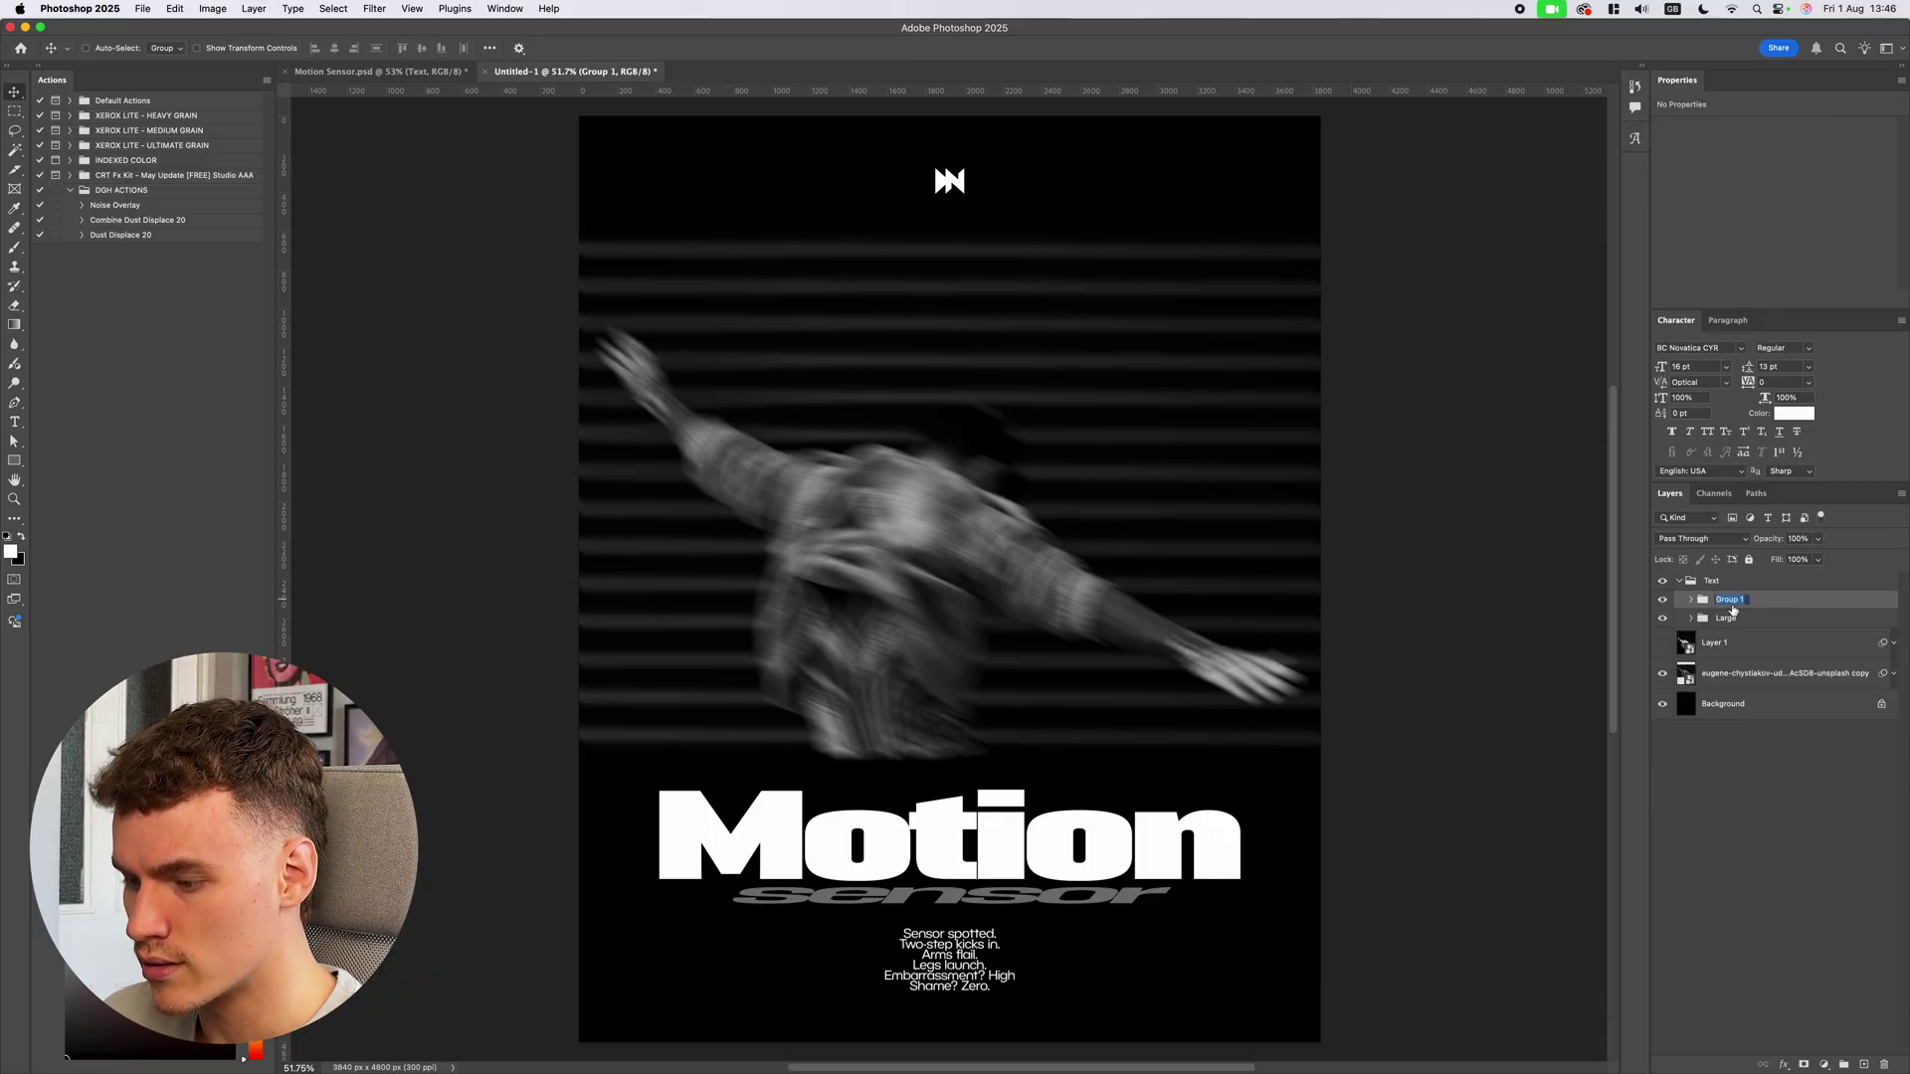
pyautogui.write('Small')
pyautogui.press('Return')
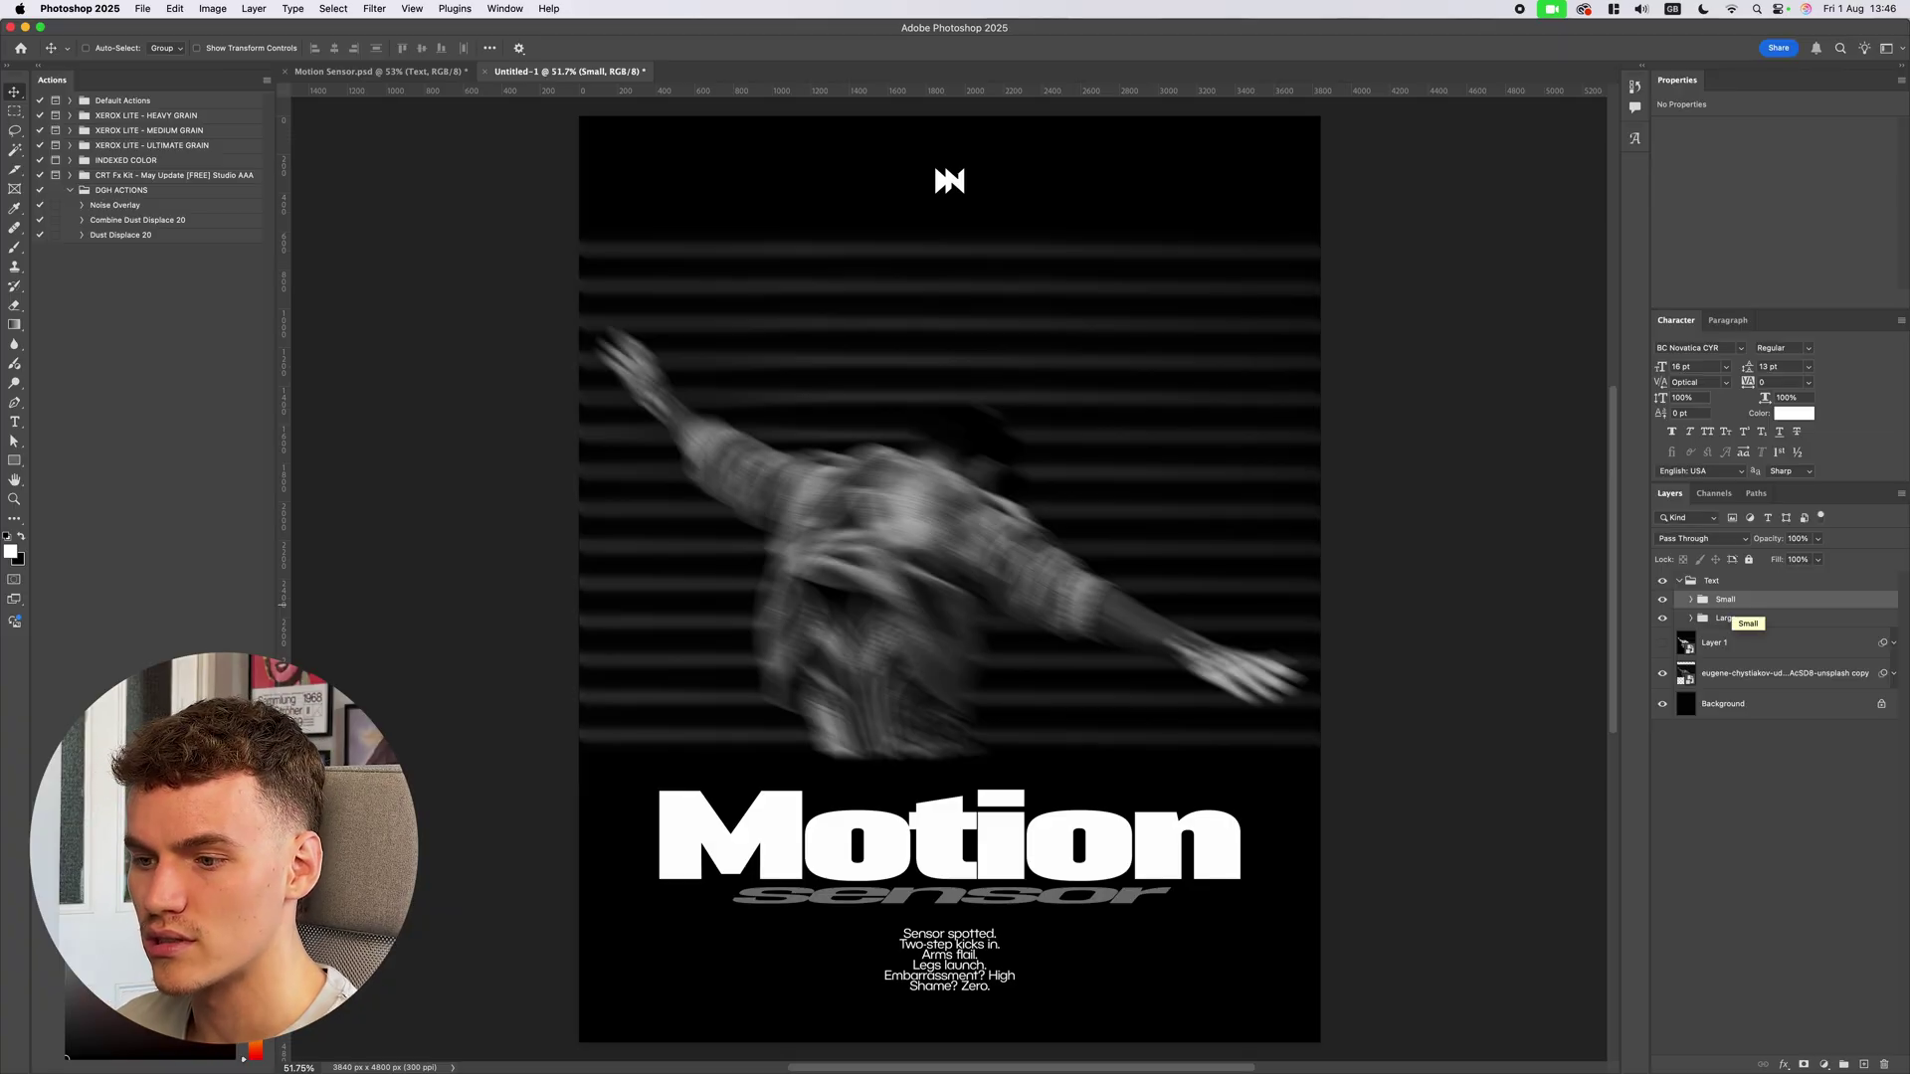
# Duplicate the Large text group, convert the duplicate to a smart object, and hide the original group
pyautogui.click(1741, 618)
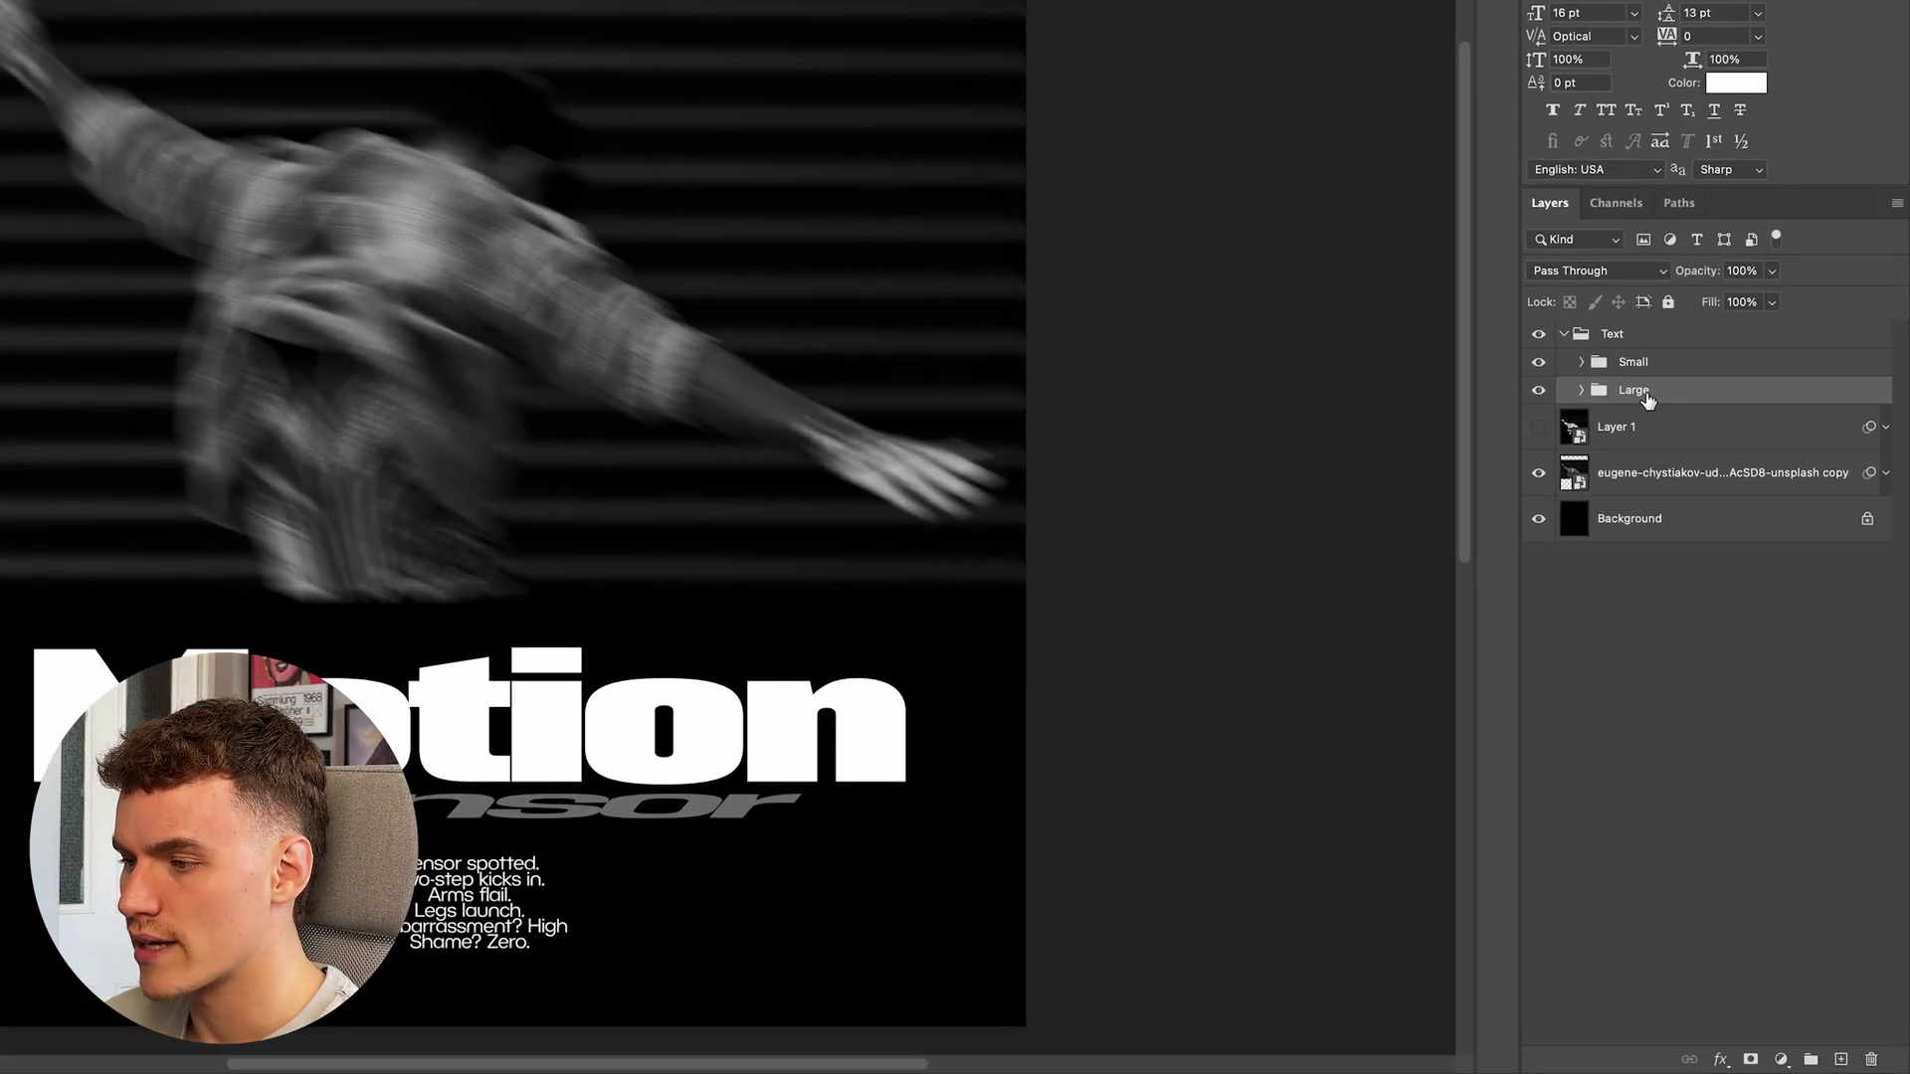
pyautogui.press('super+j')
pyautogui.rightClick(1656, 388)
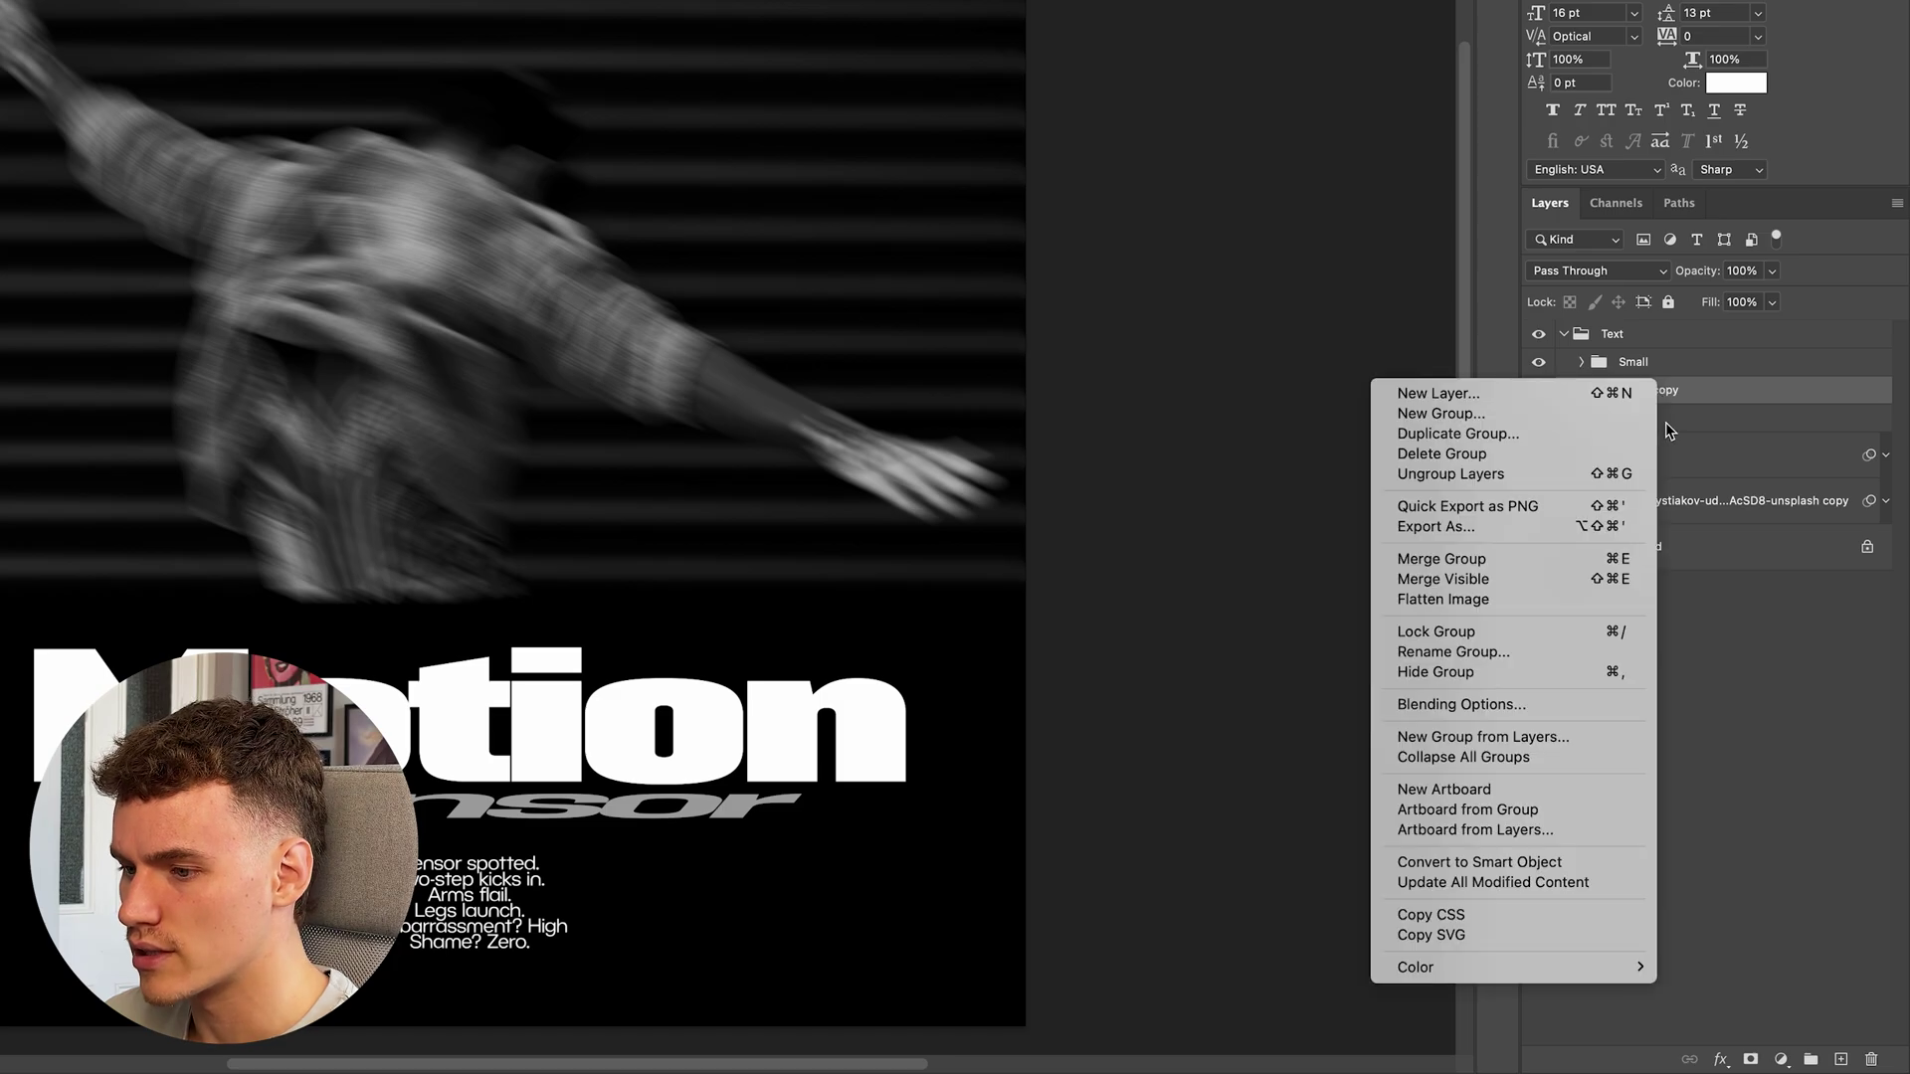
pyautogui.click(1579, 863)
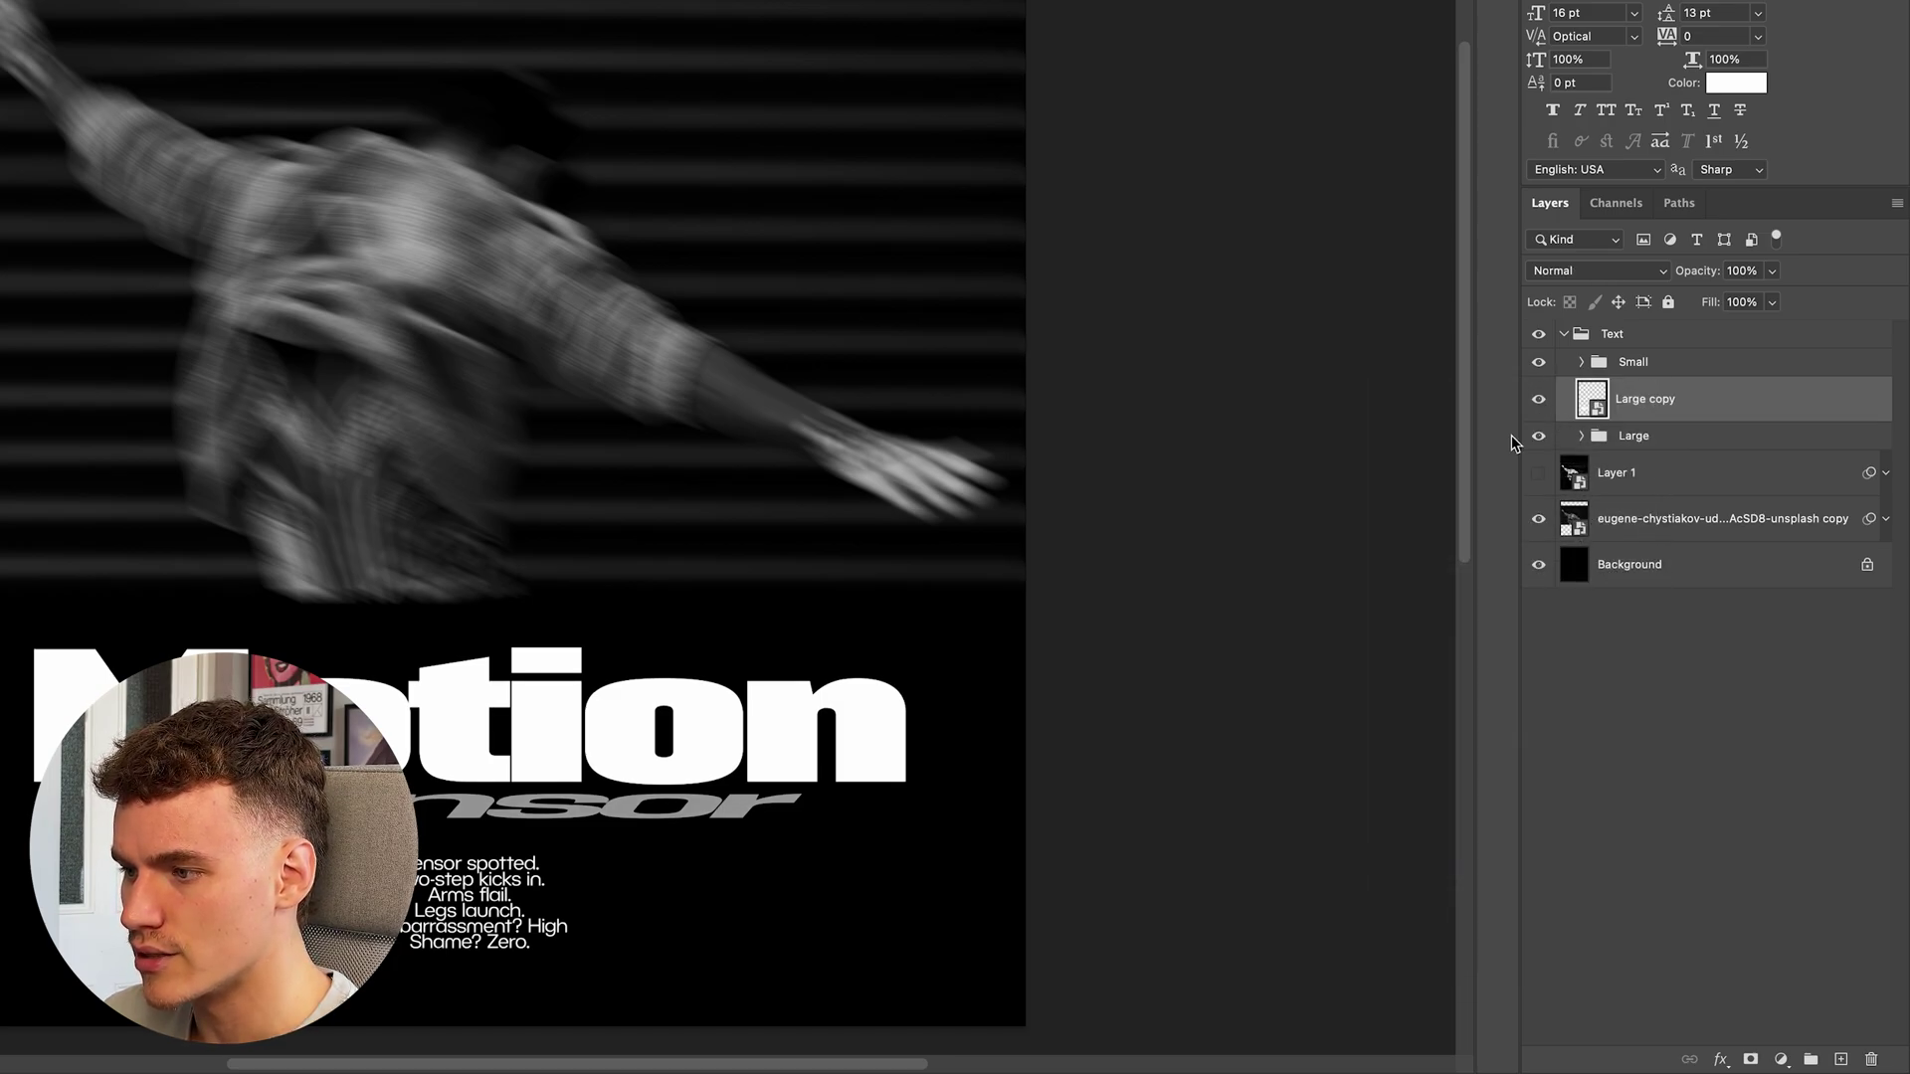
pyautogui.click(1537, 435)
# Duplicate the Small text group, convert the duplicate to a smart object, and hide both it and the original group
pyautogui.click(1674, 375)
pyautogui.press('super+j')
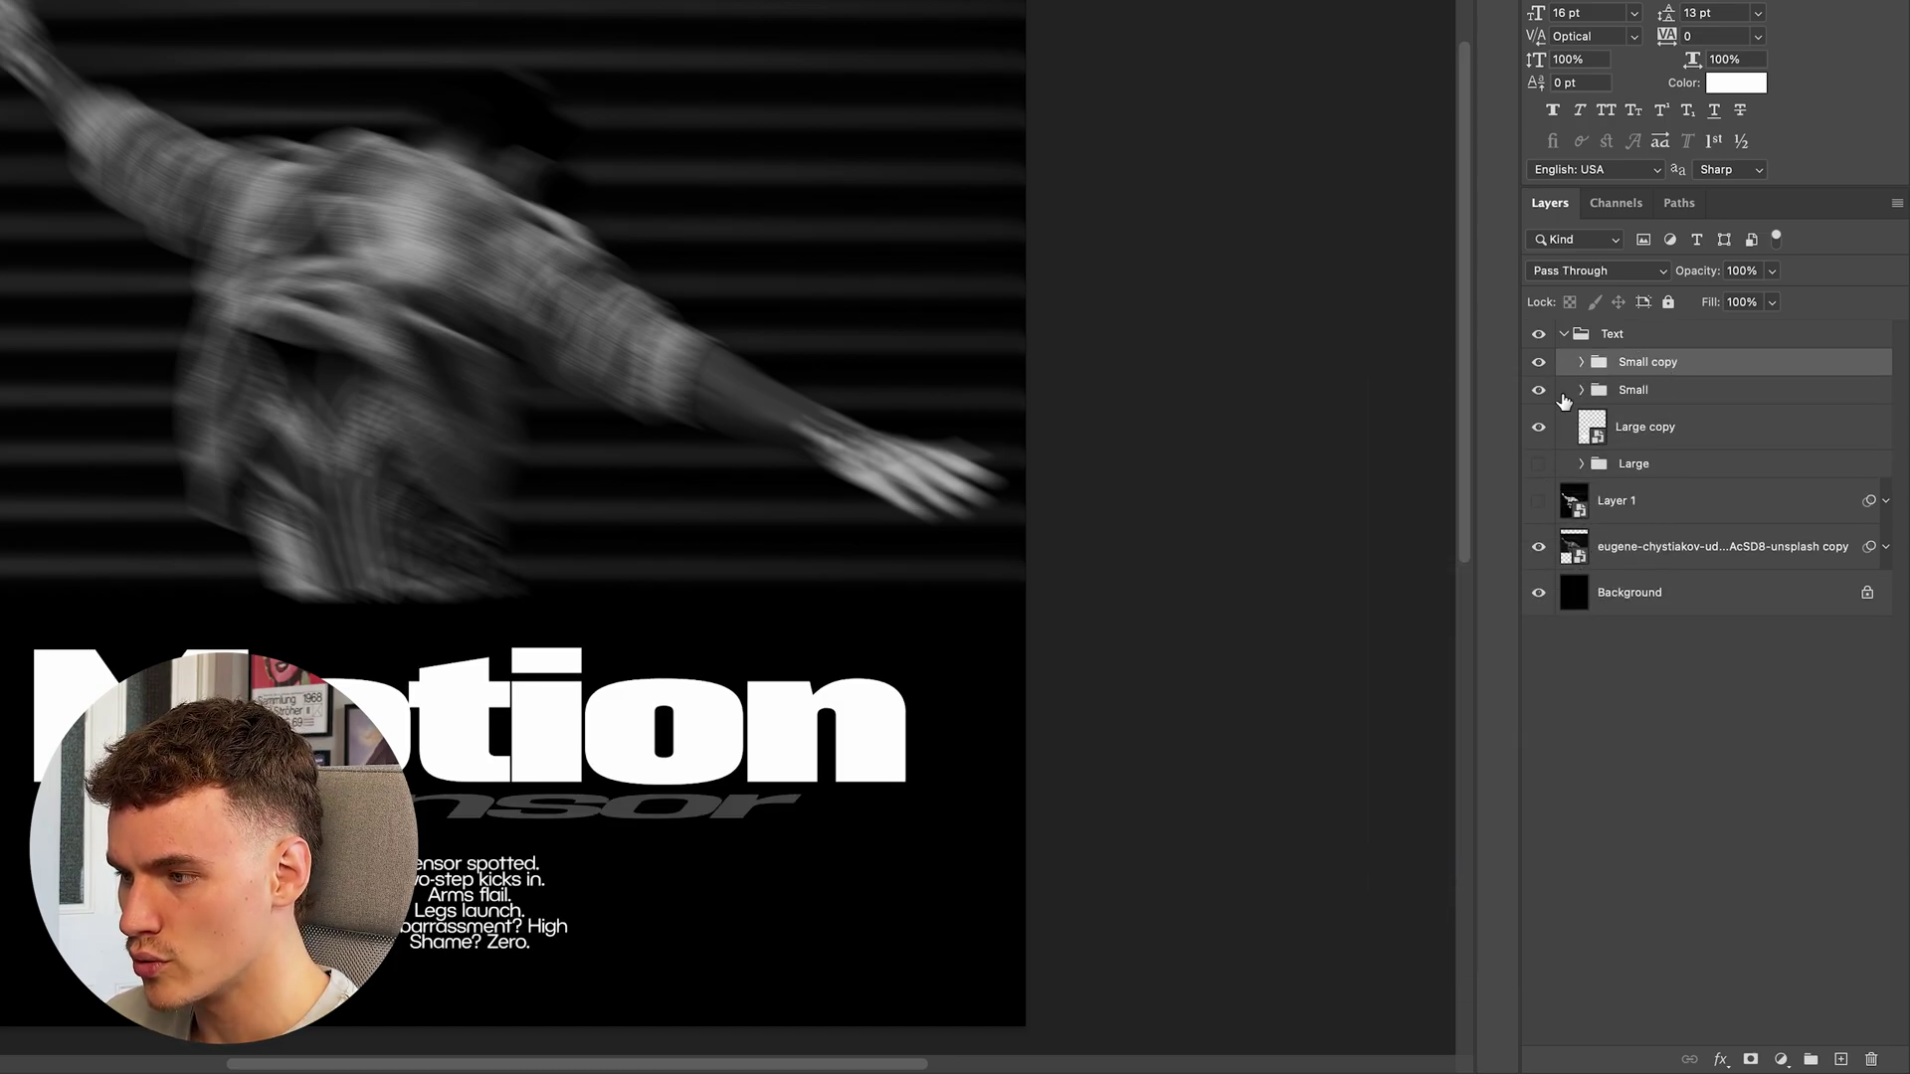
pyautogui.click(1538, 391)
pyautogui.click(1537, 371)
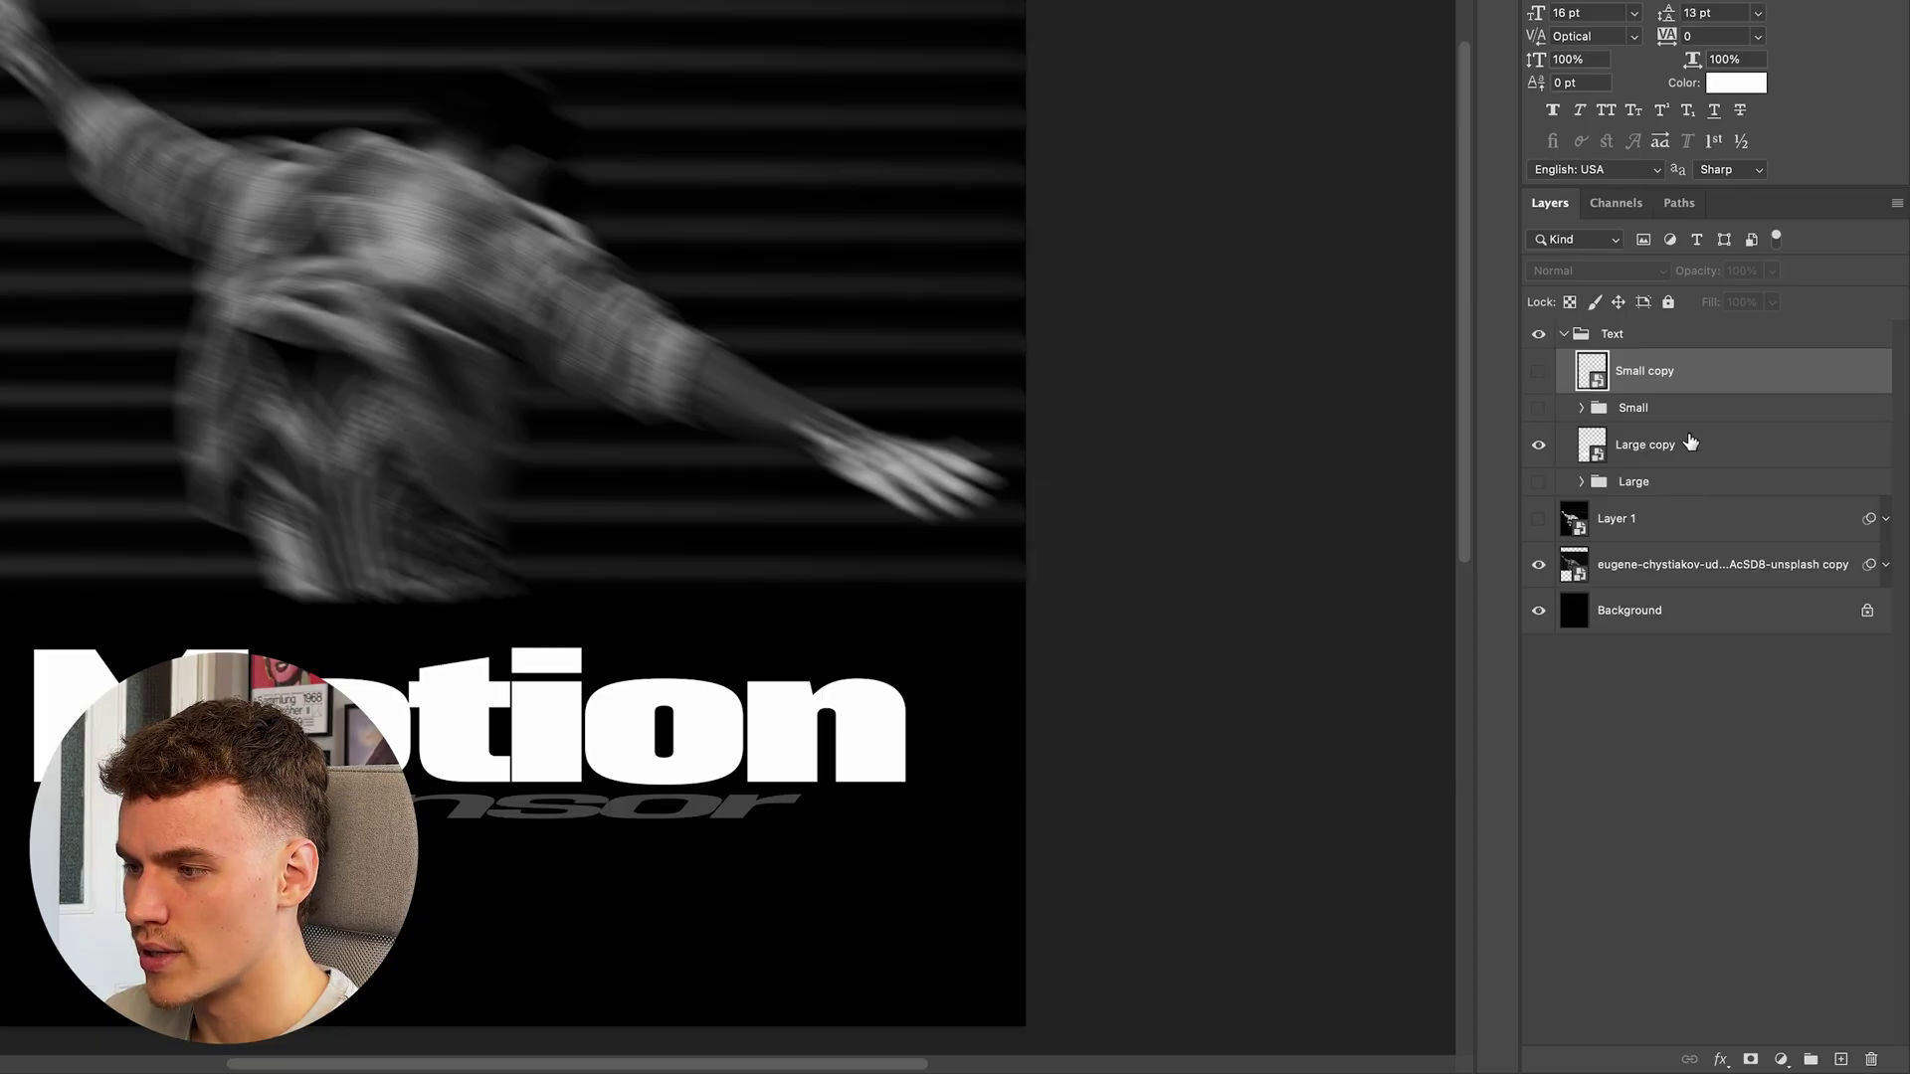
# Show the Large copy smart object and apply a Motion Blur at angle 0° with a distance of 40 pixels
pyautogui.click(1686, 444)
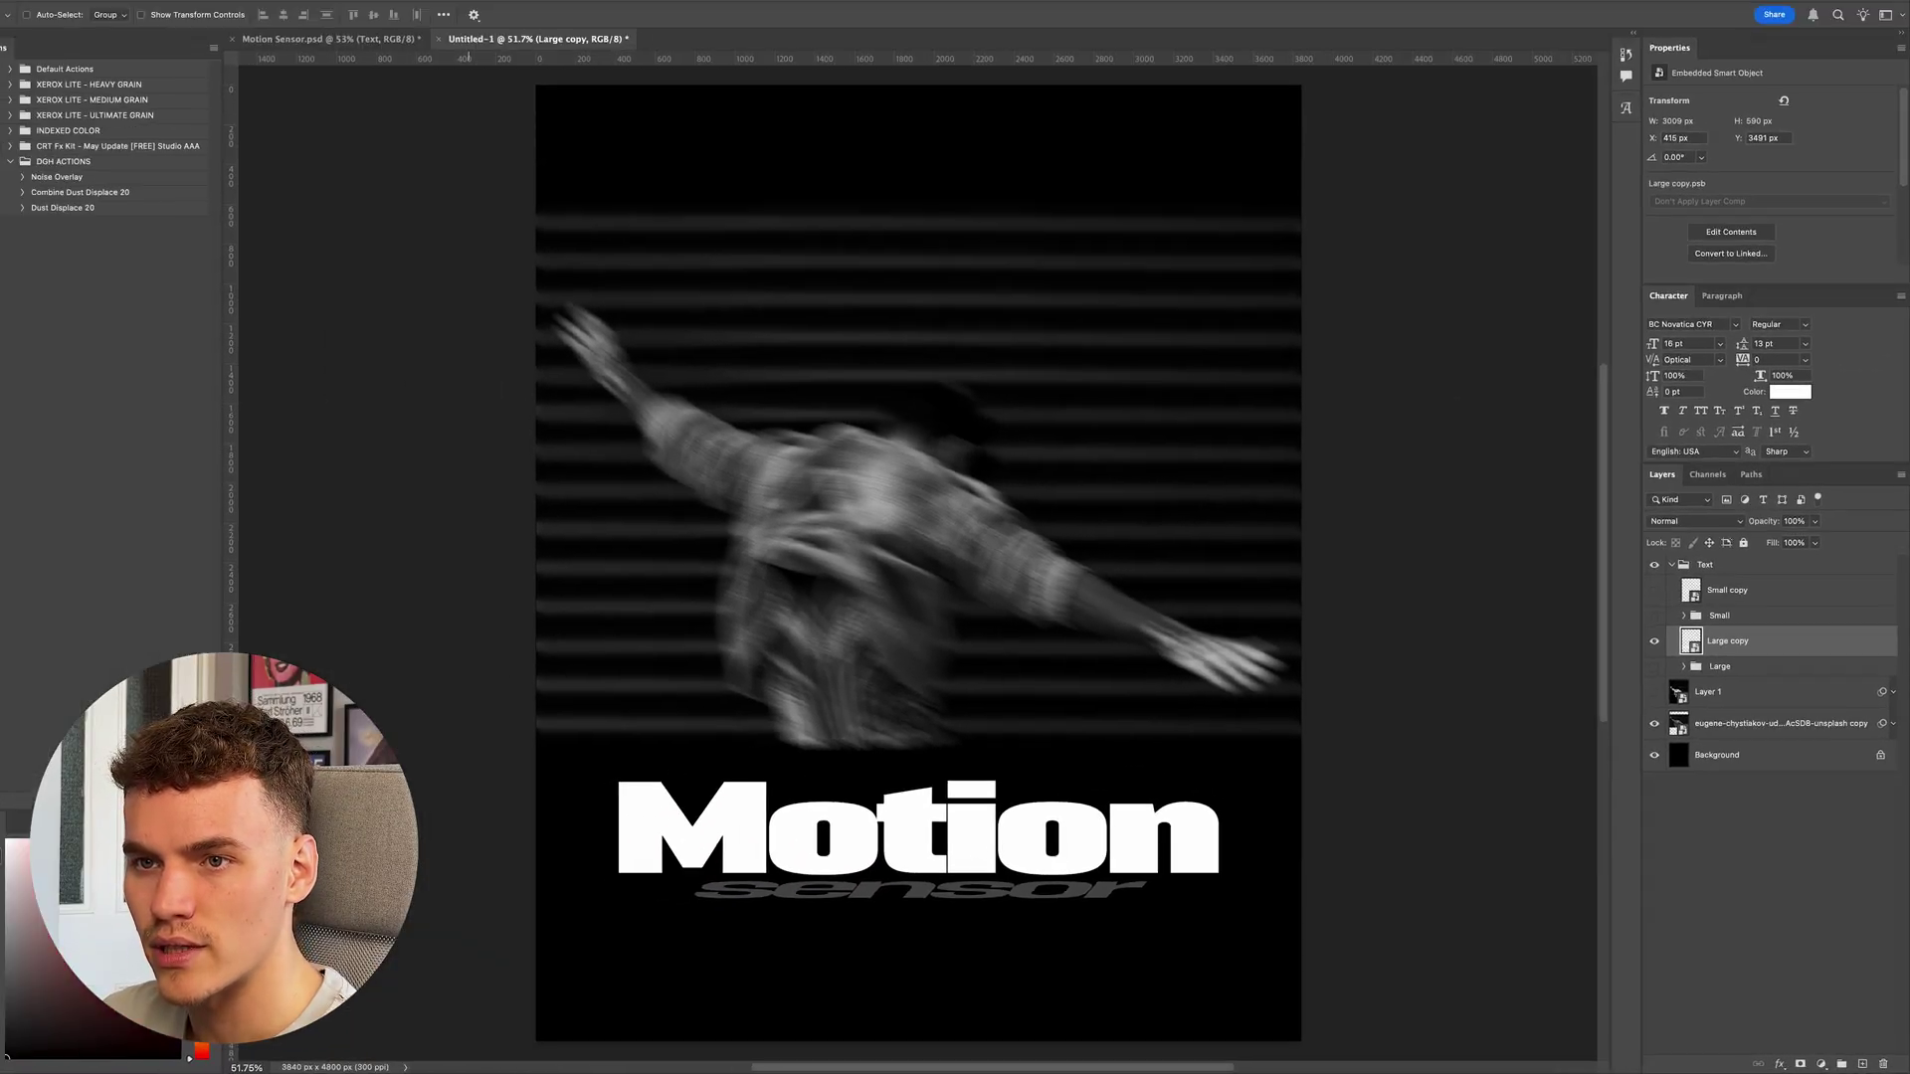
pyautogui.click(562, 12)
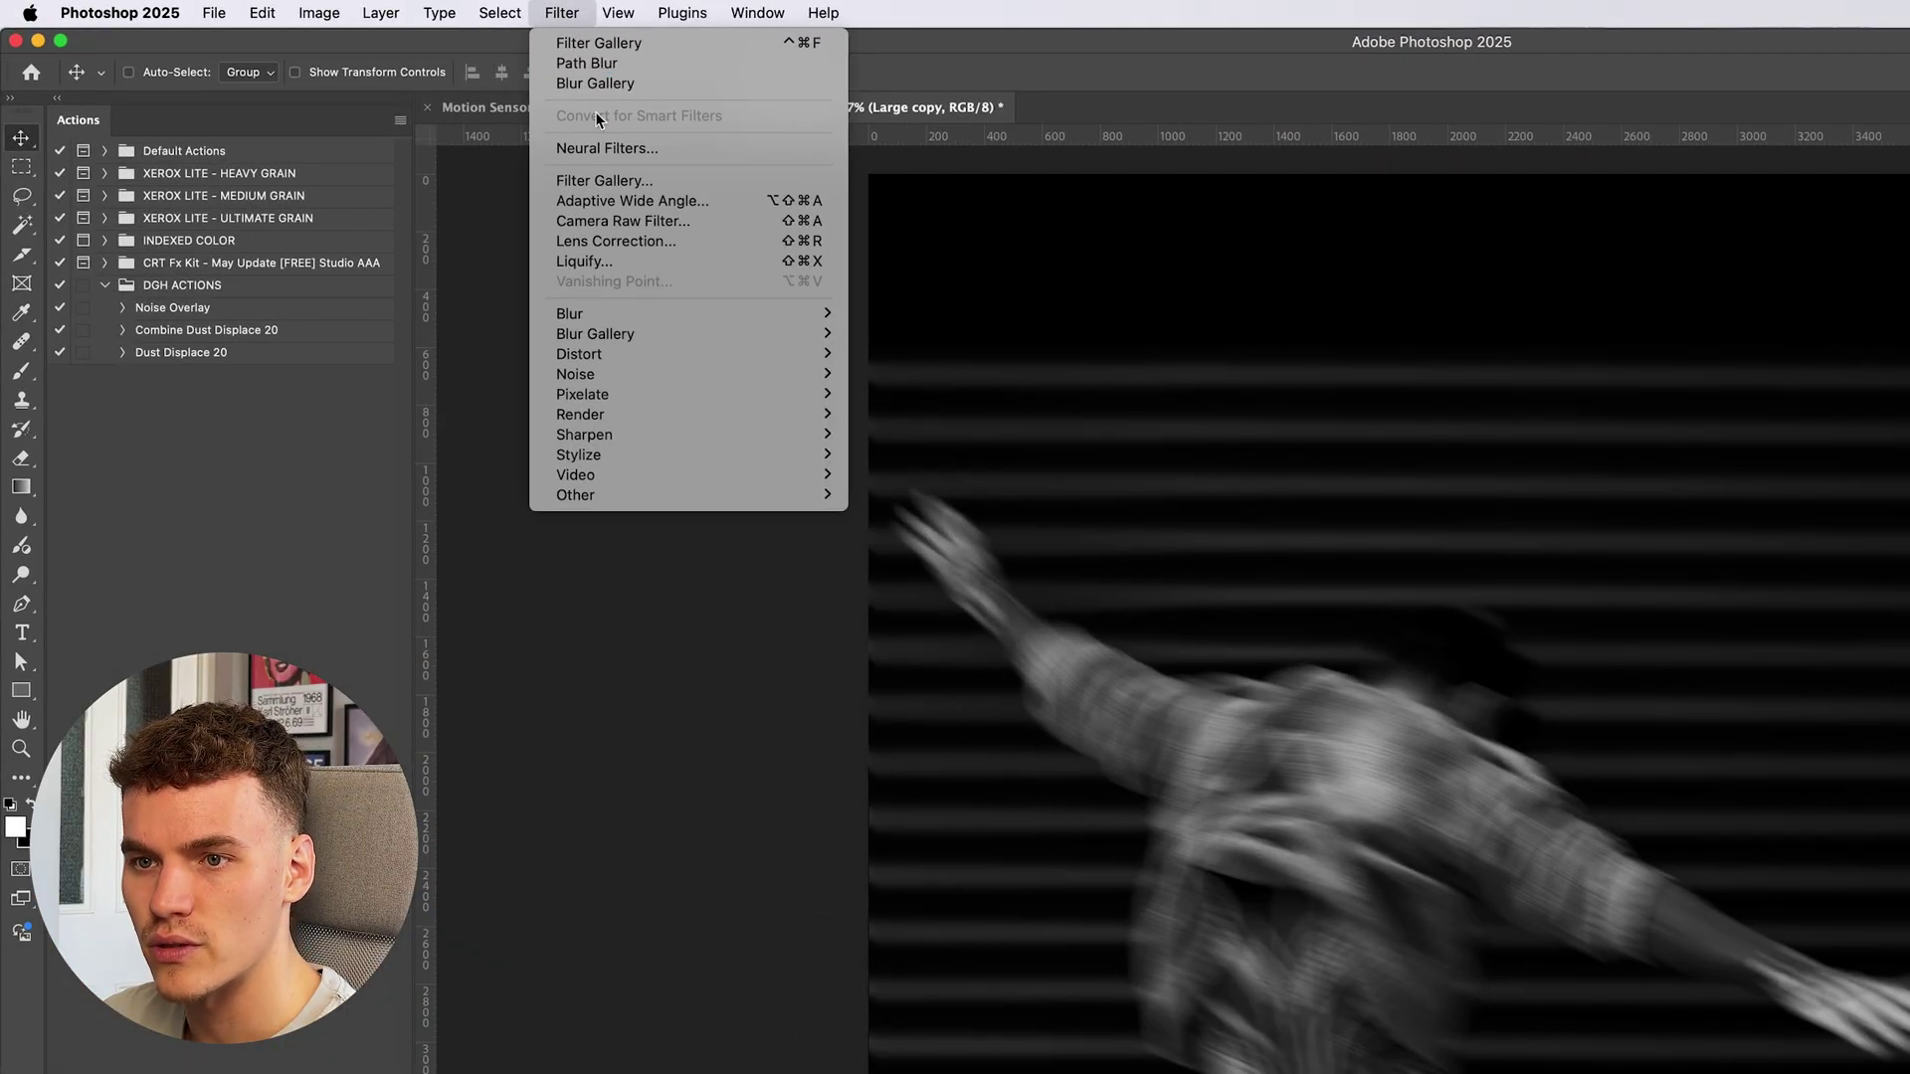
pyautogui.moveTo(660, 313)
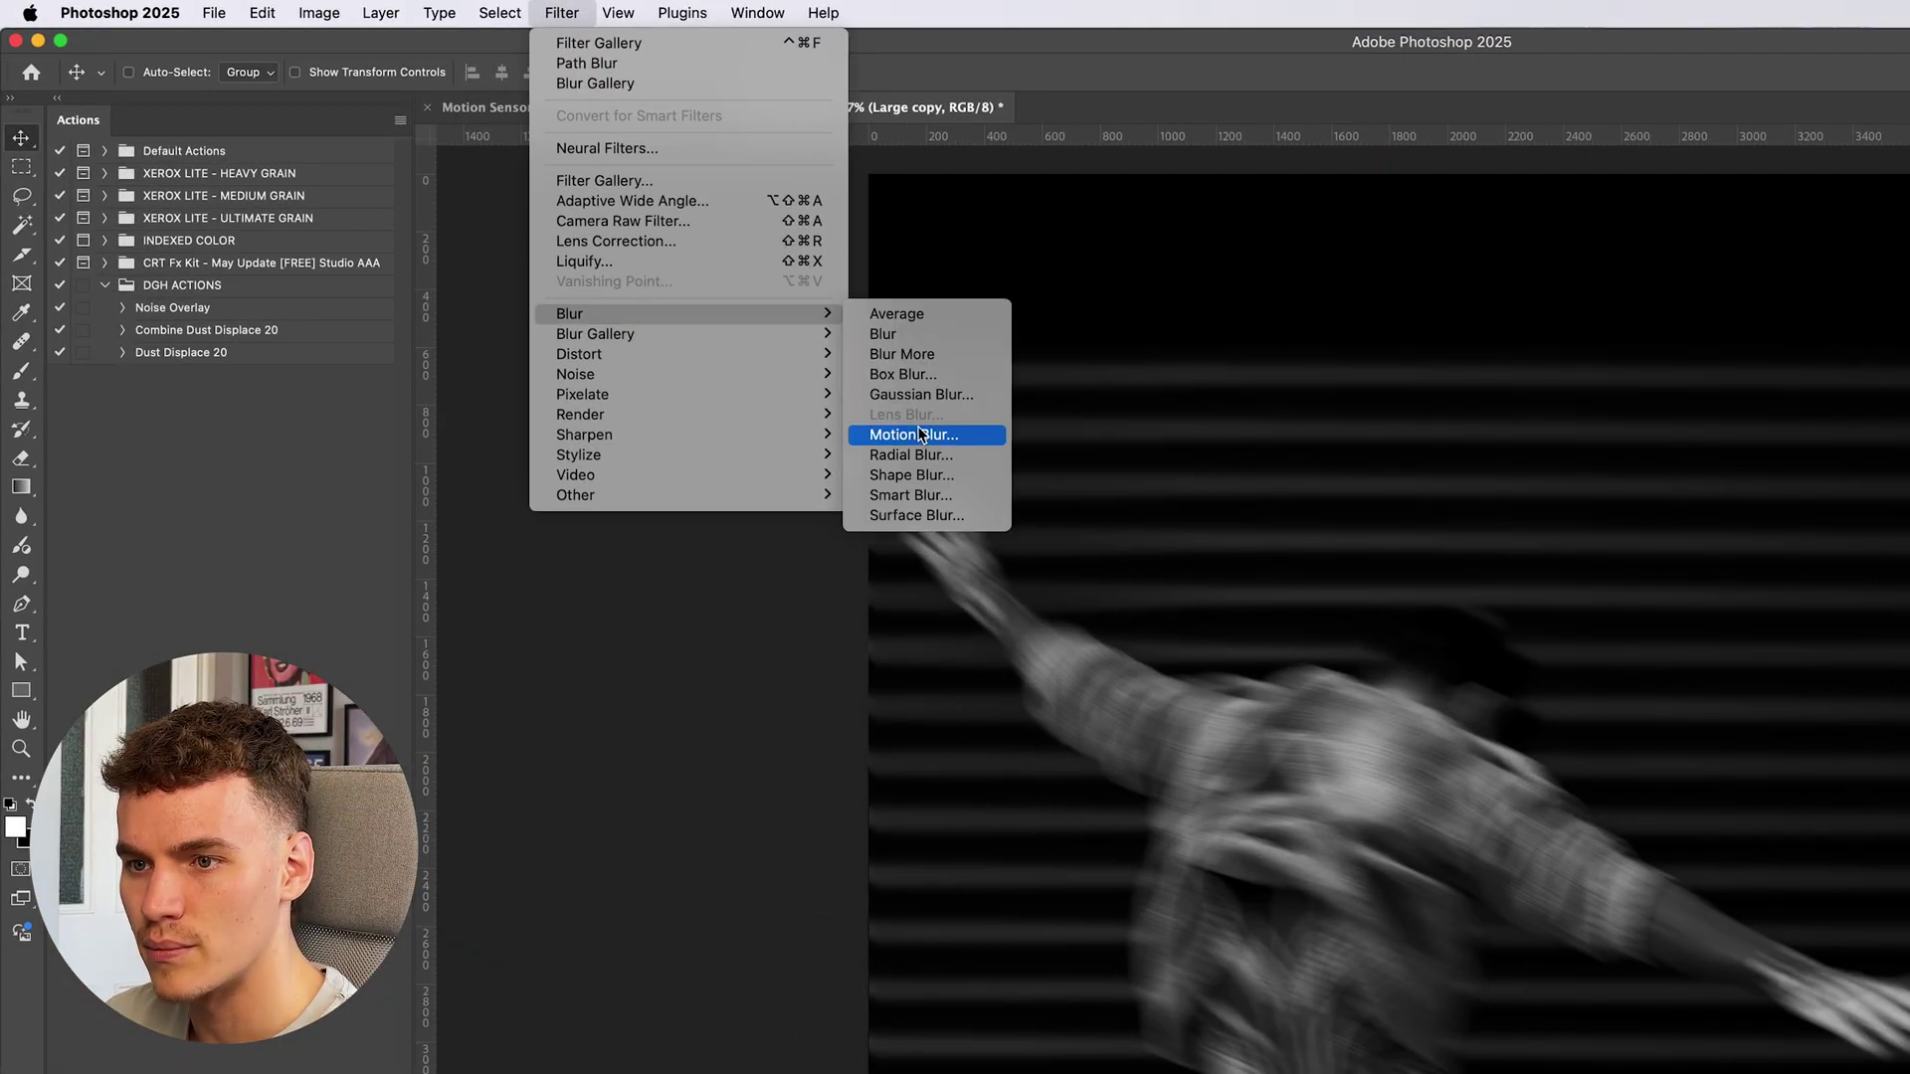
pyautogui.click(921, 435)
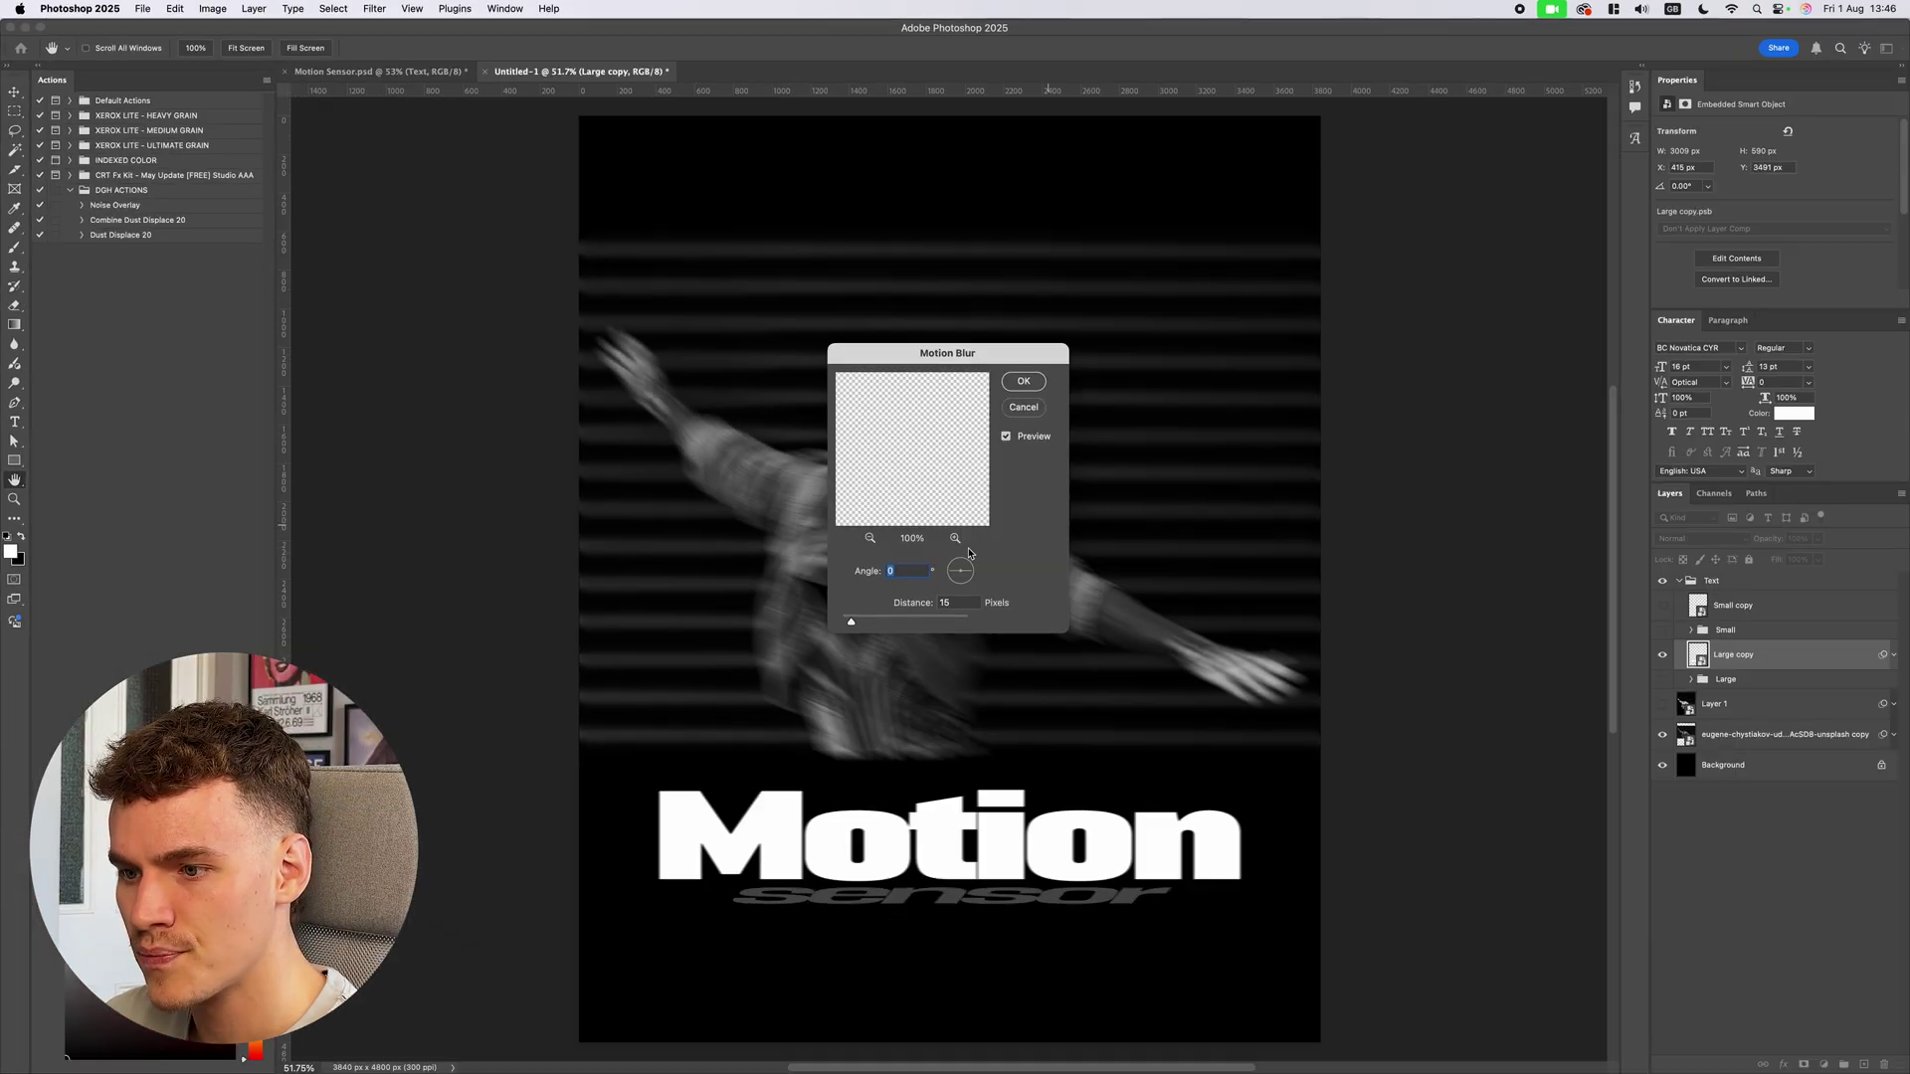
pyautogui.click(994, 645)
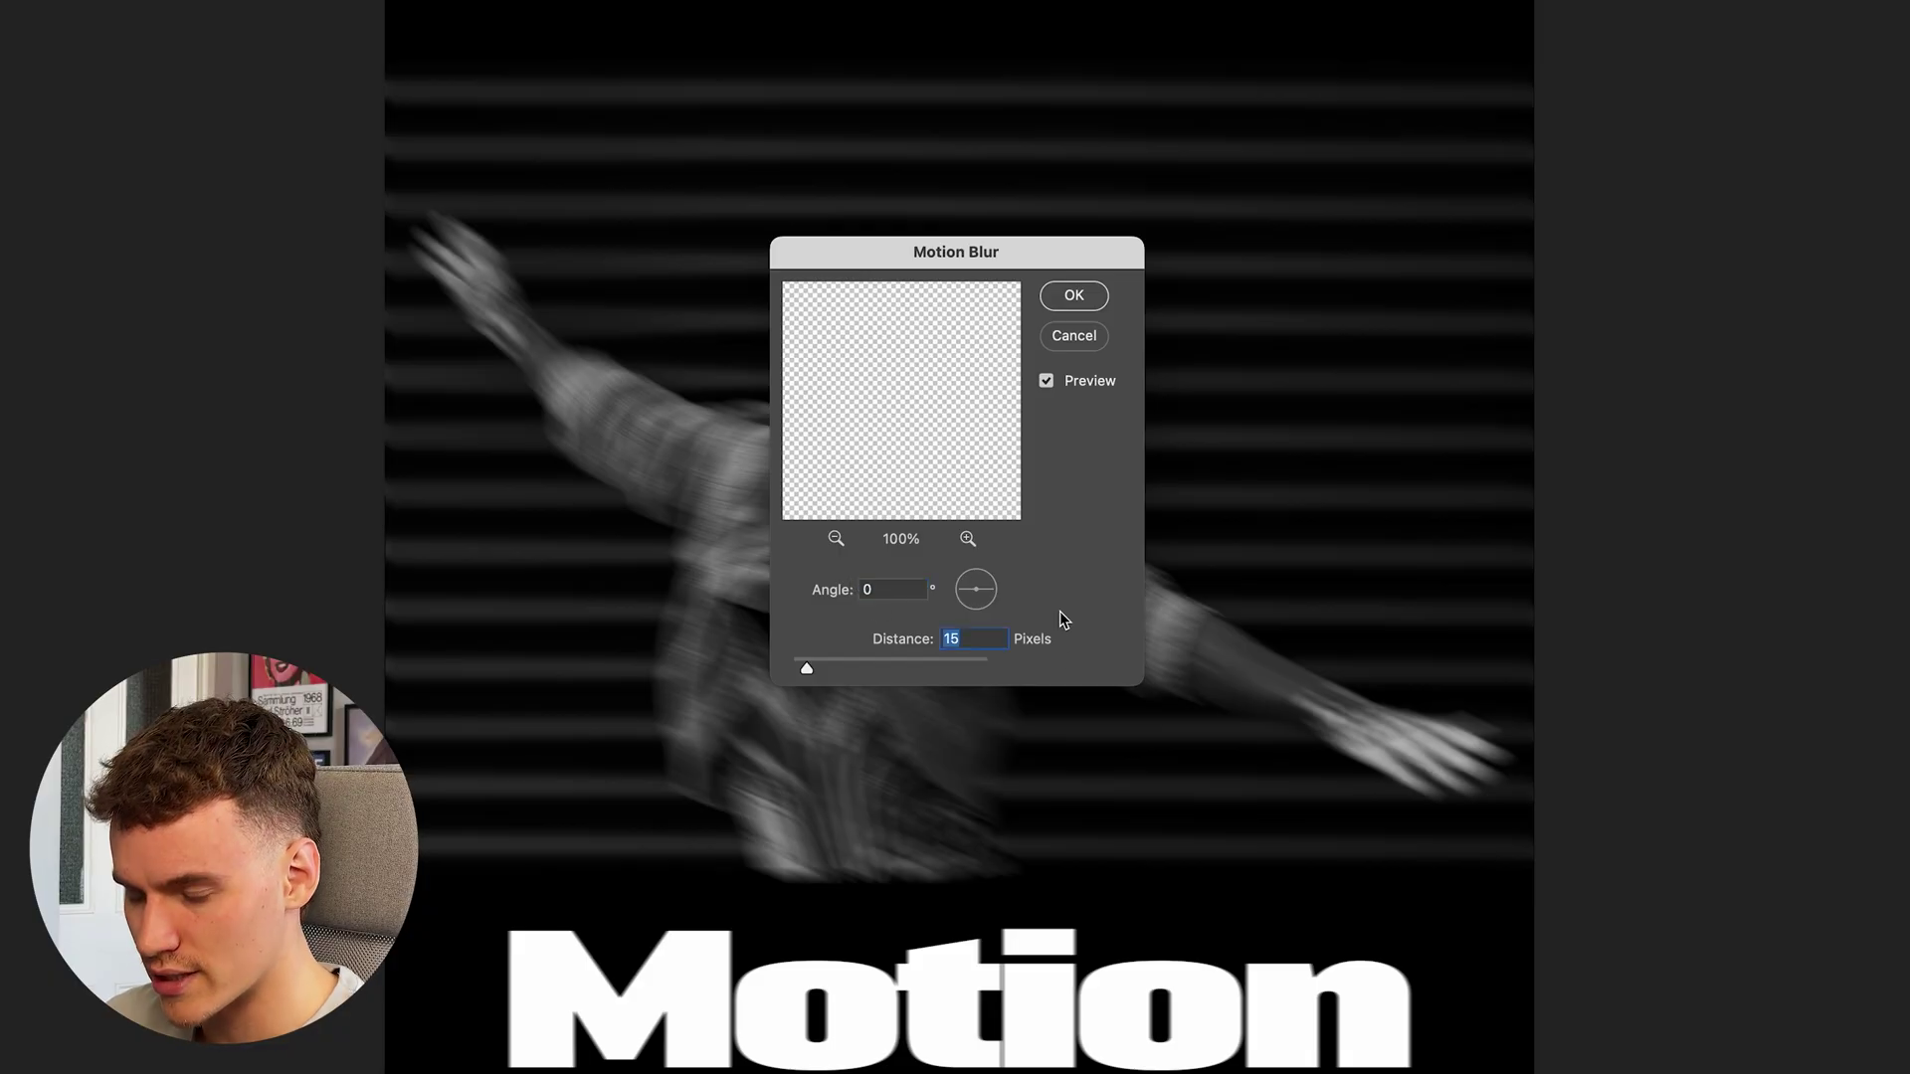
pyautogui.write('40')
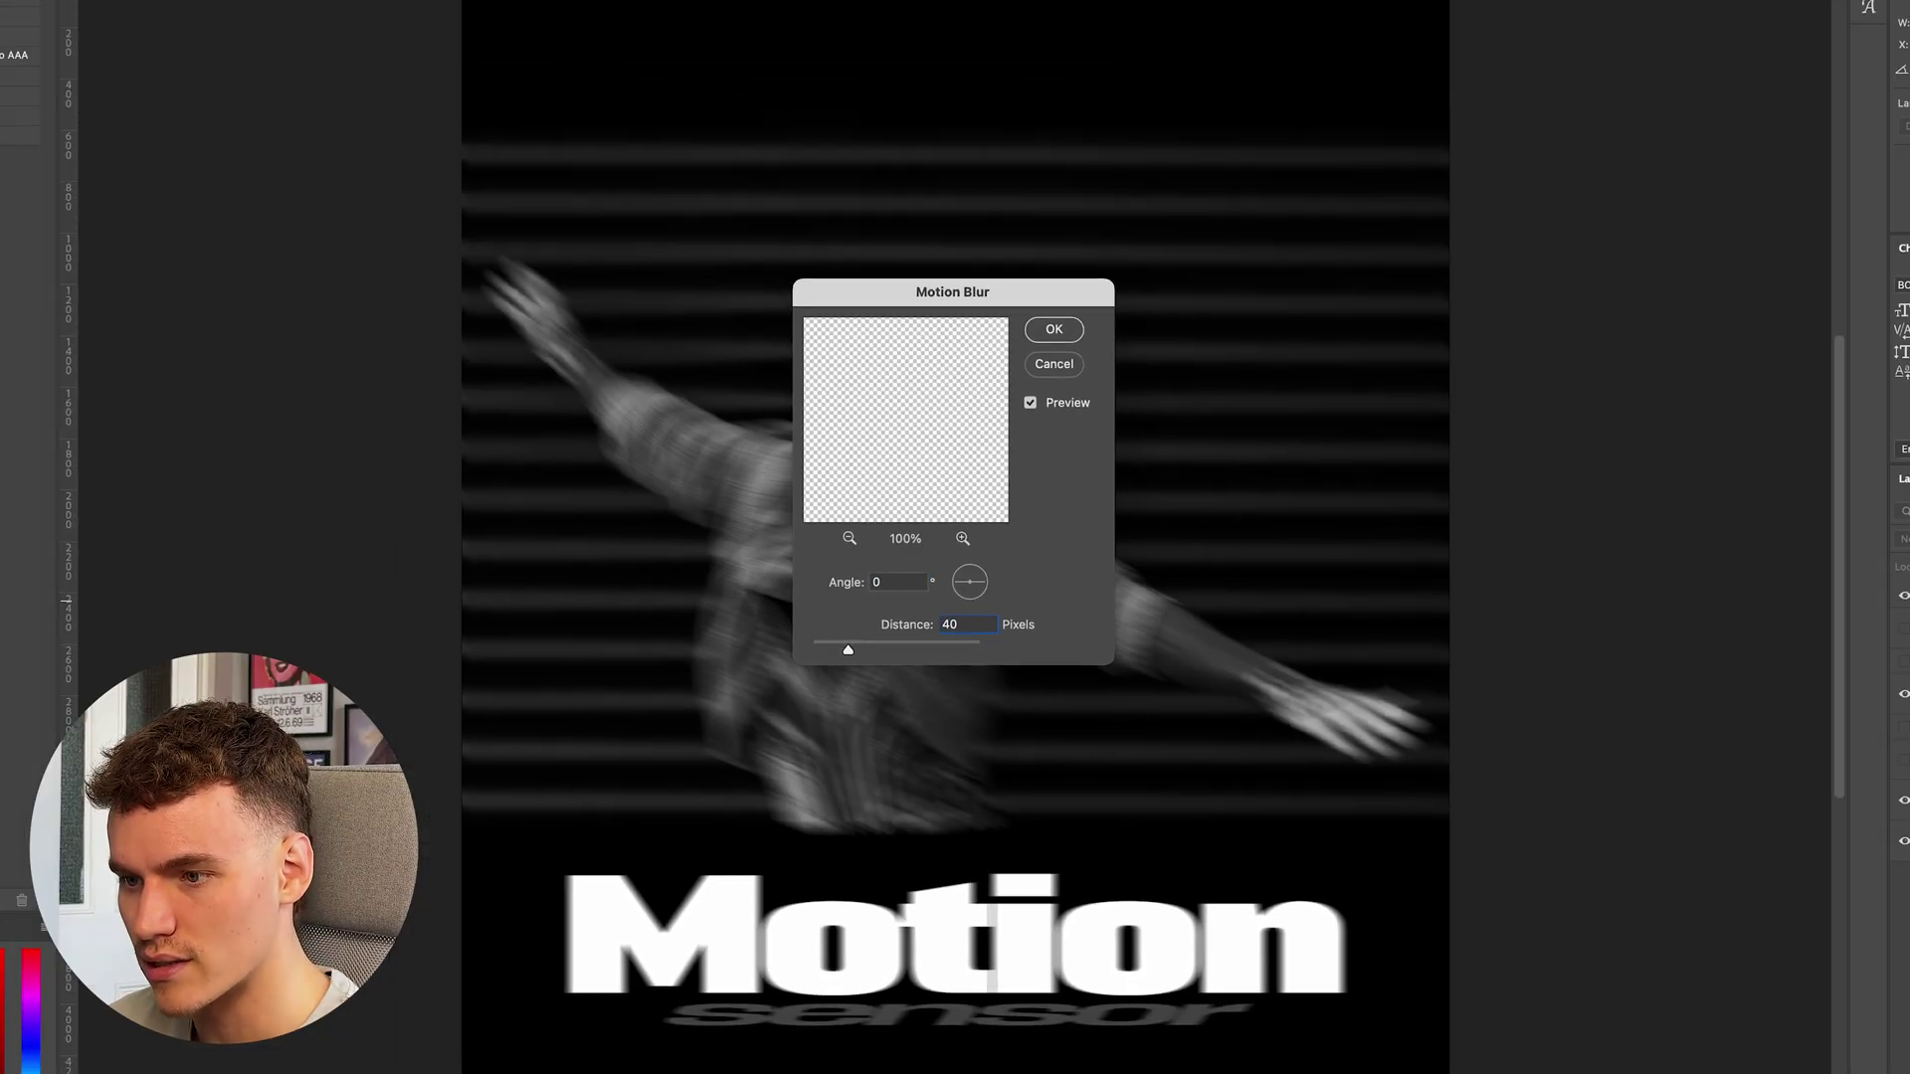
pyautogui.press('Return')
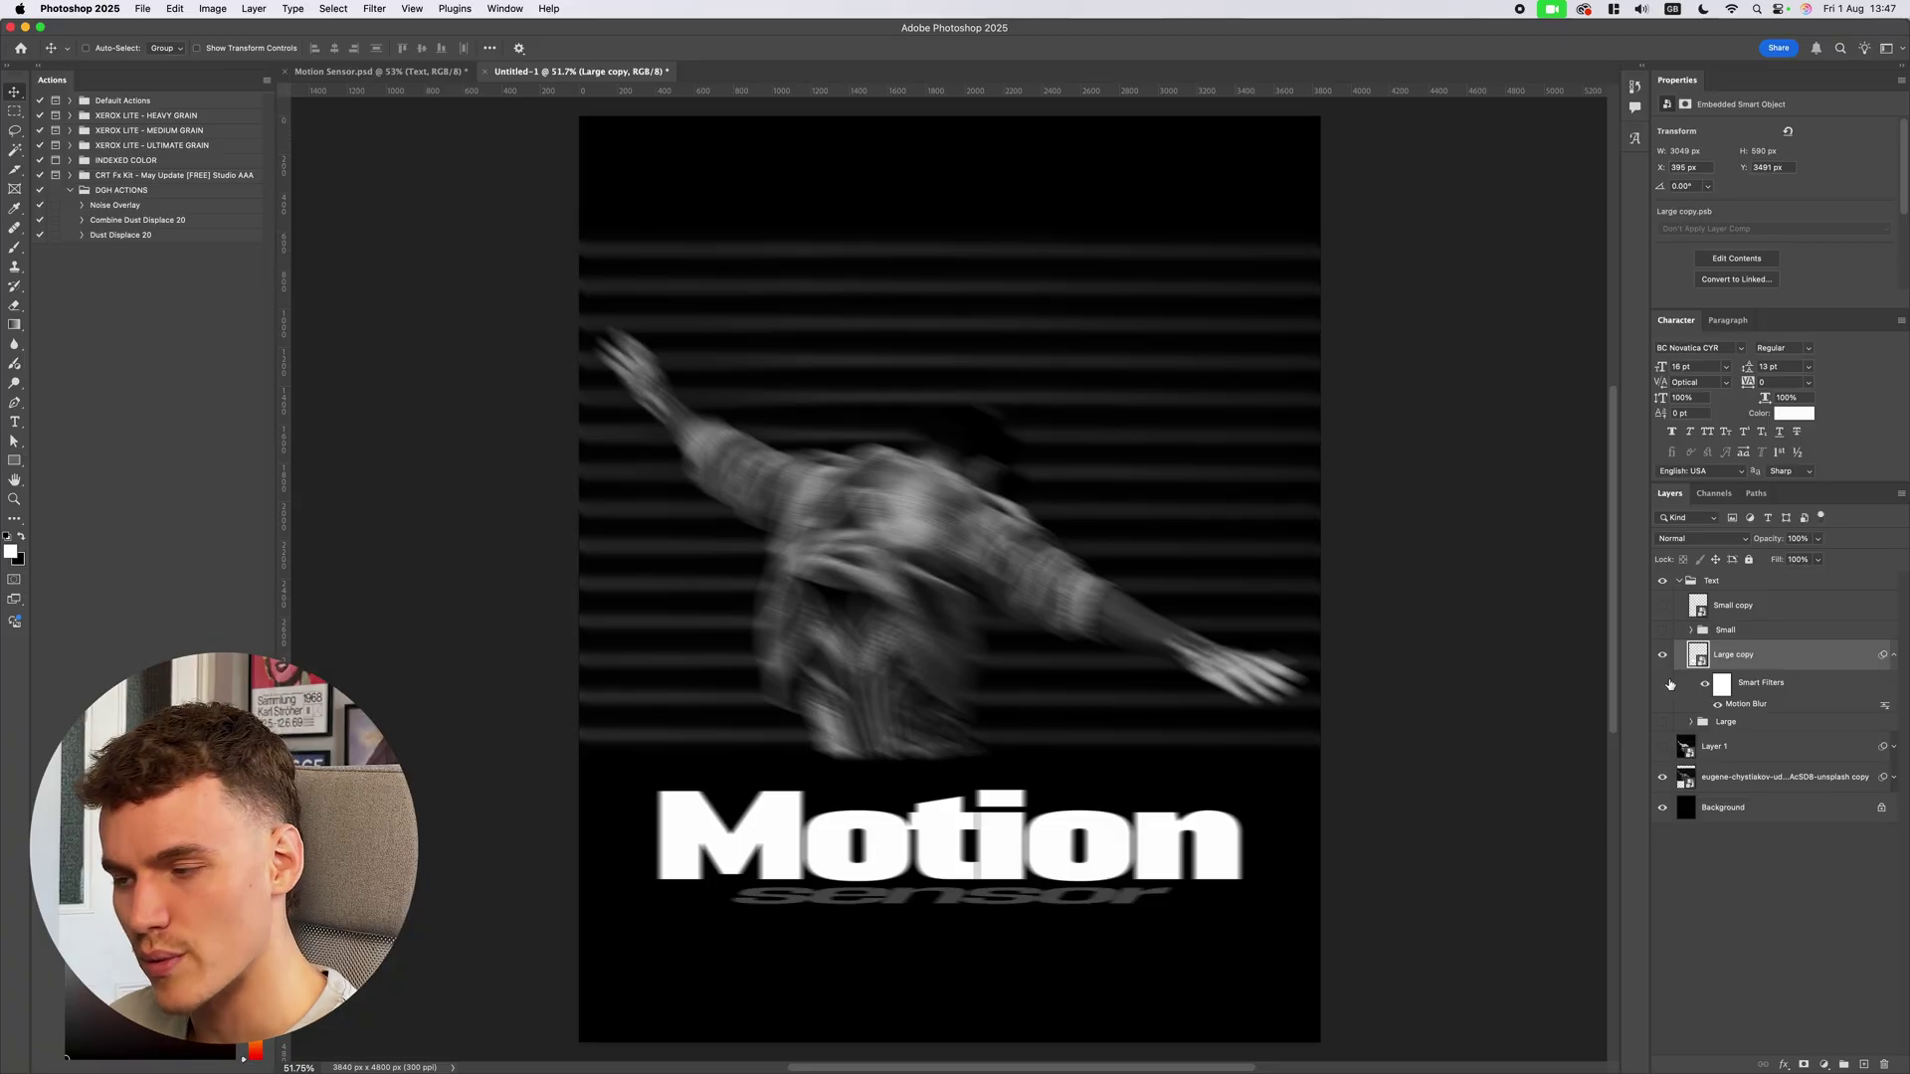
# Show the Small copy smart object and apply a Motion Blur at angle 0° with a distance of 12 pixels
pyautogui.click(1786, 607)
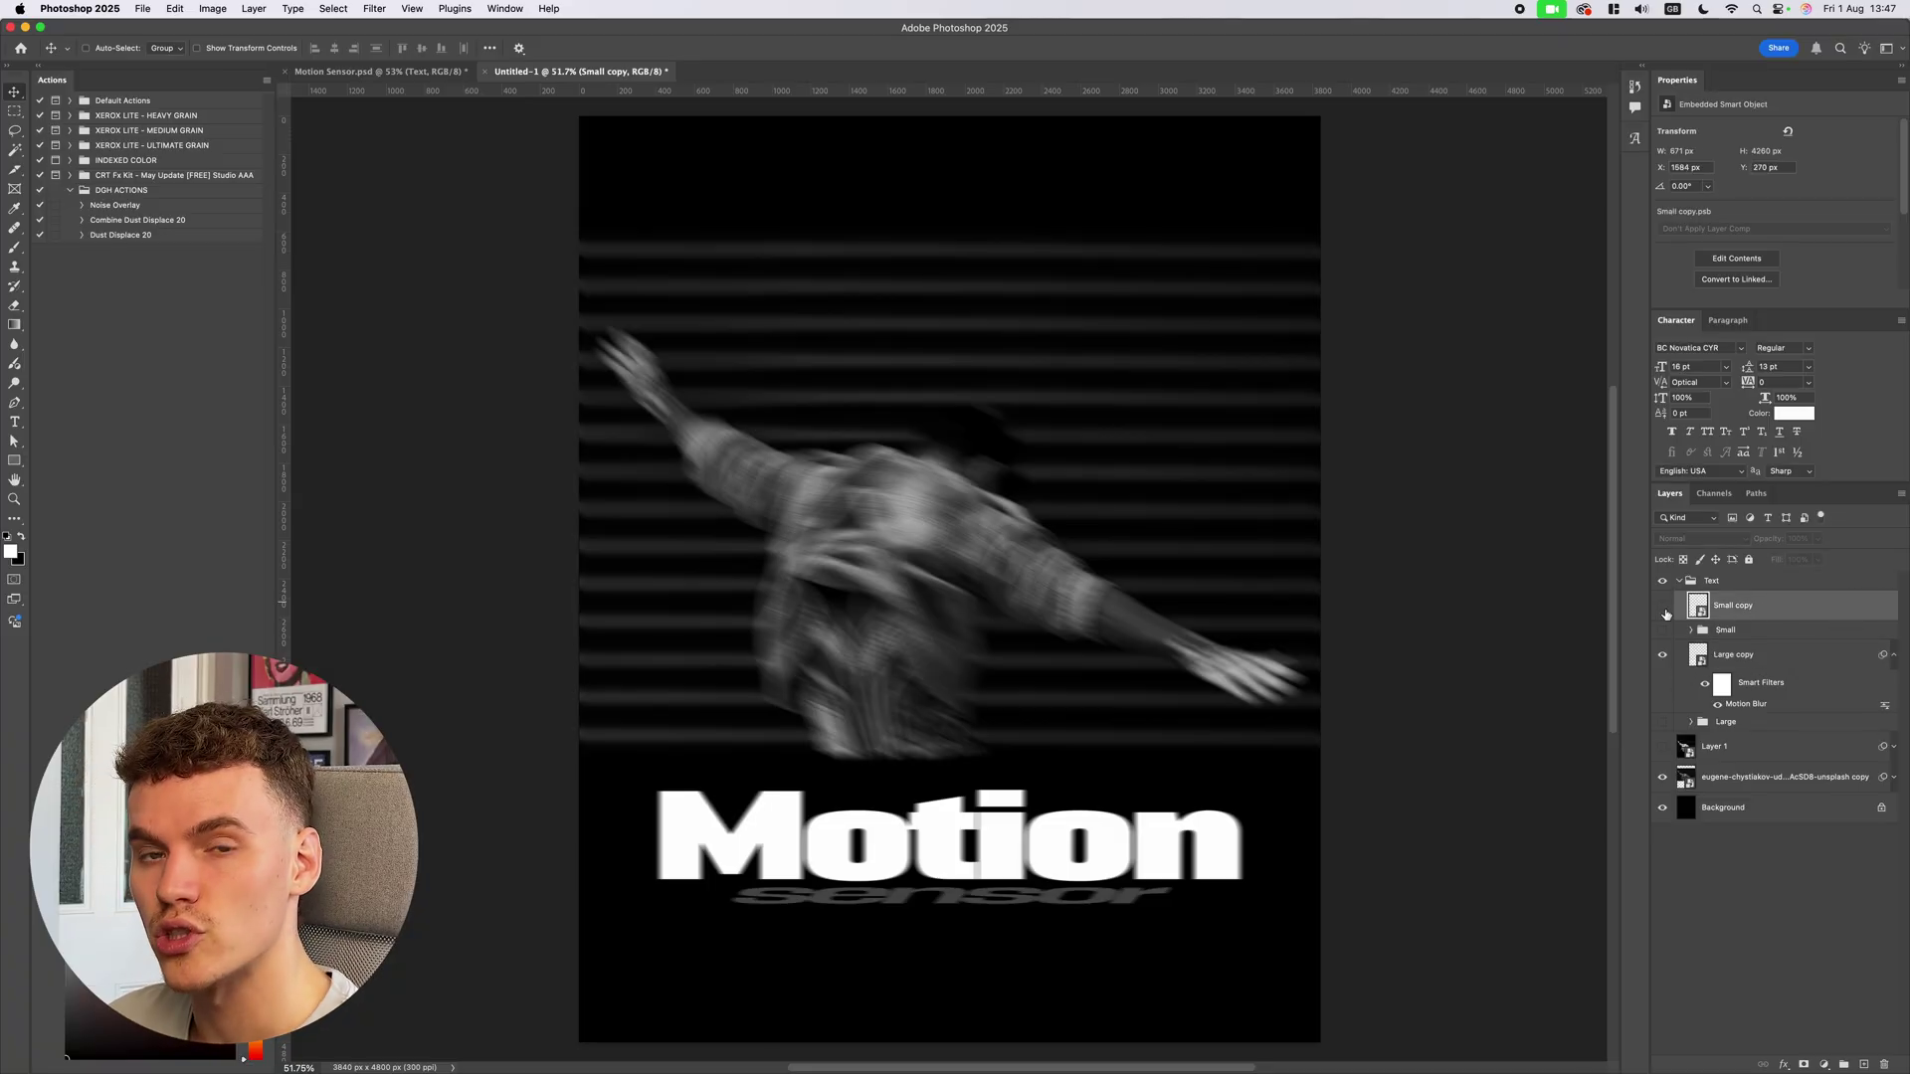
pyautogui.click(1663, 607)
pyautogui.click(374, 8)
pyautogui.click(383, 29)
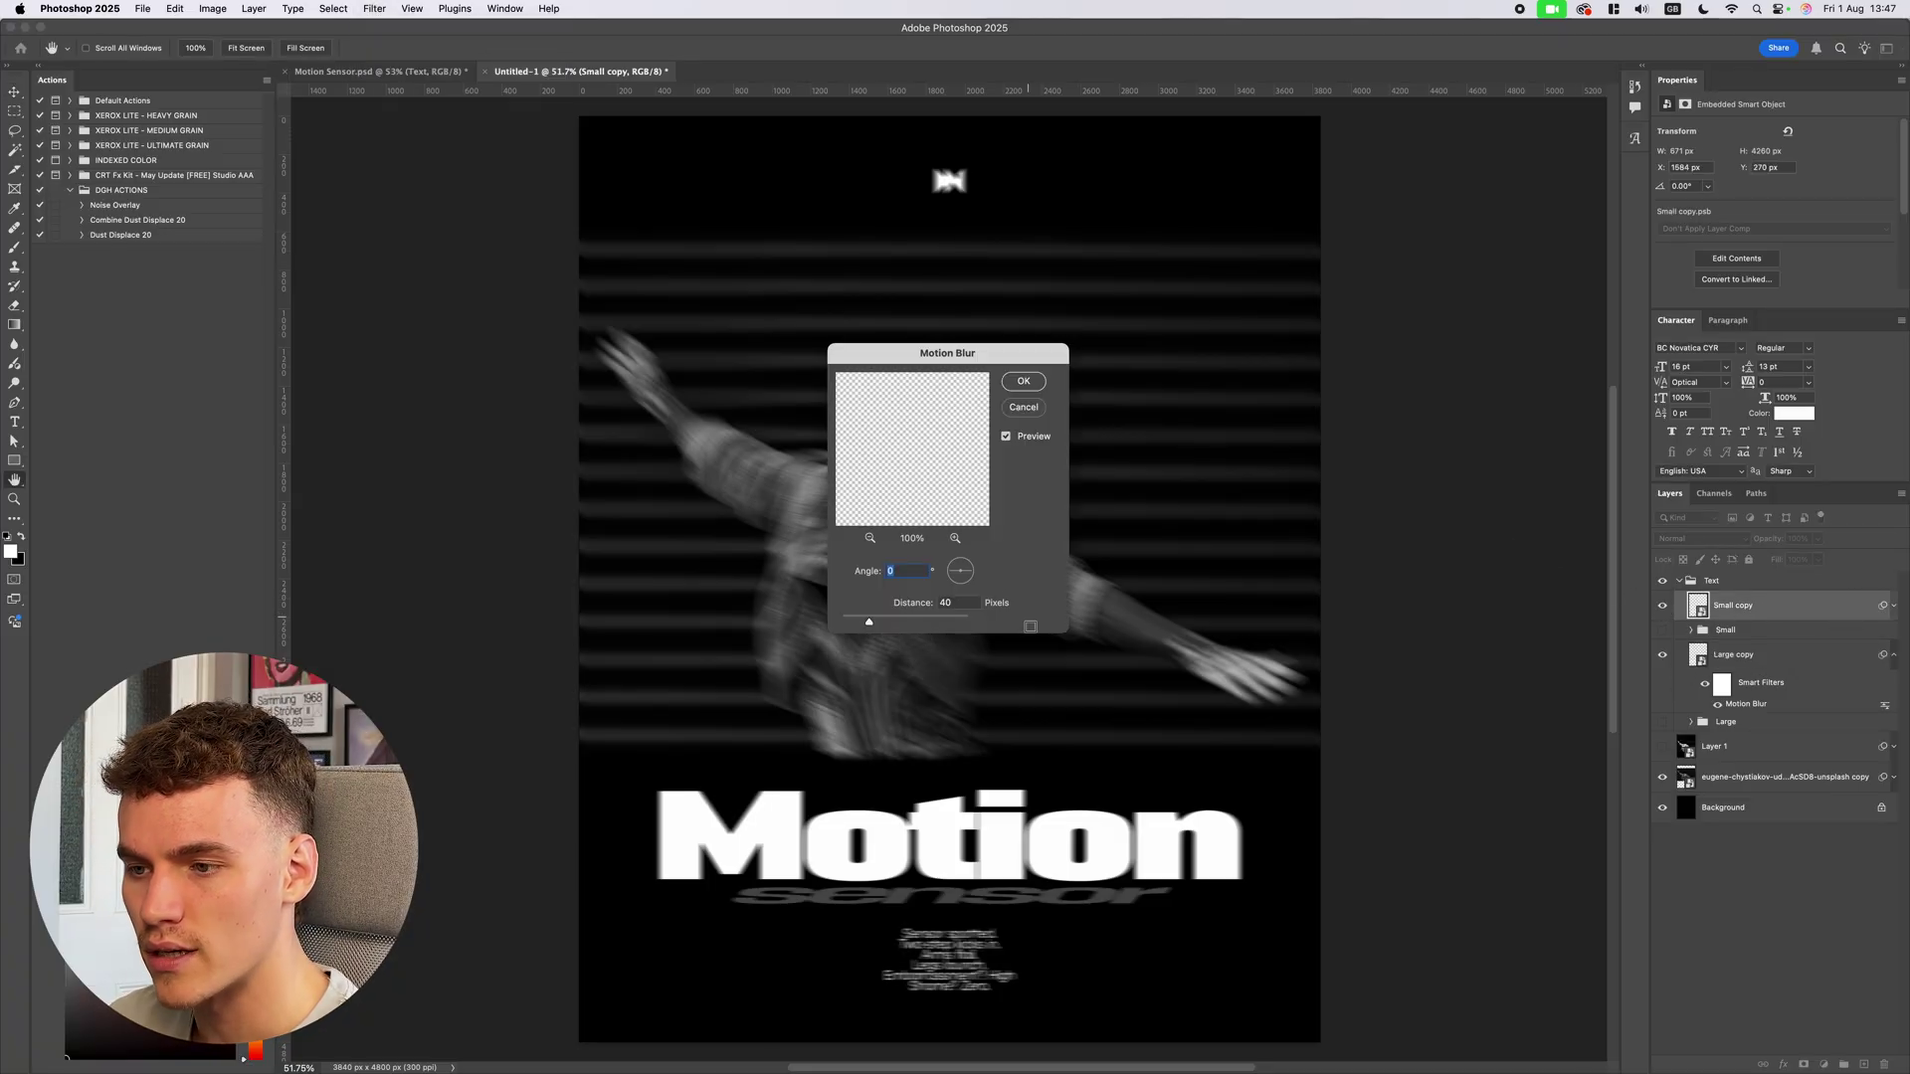
pyautogui.write('1')
pyautogui.write('5')
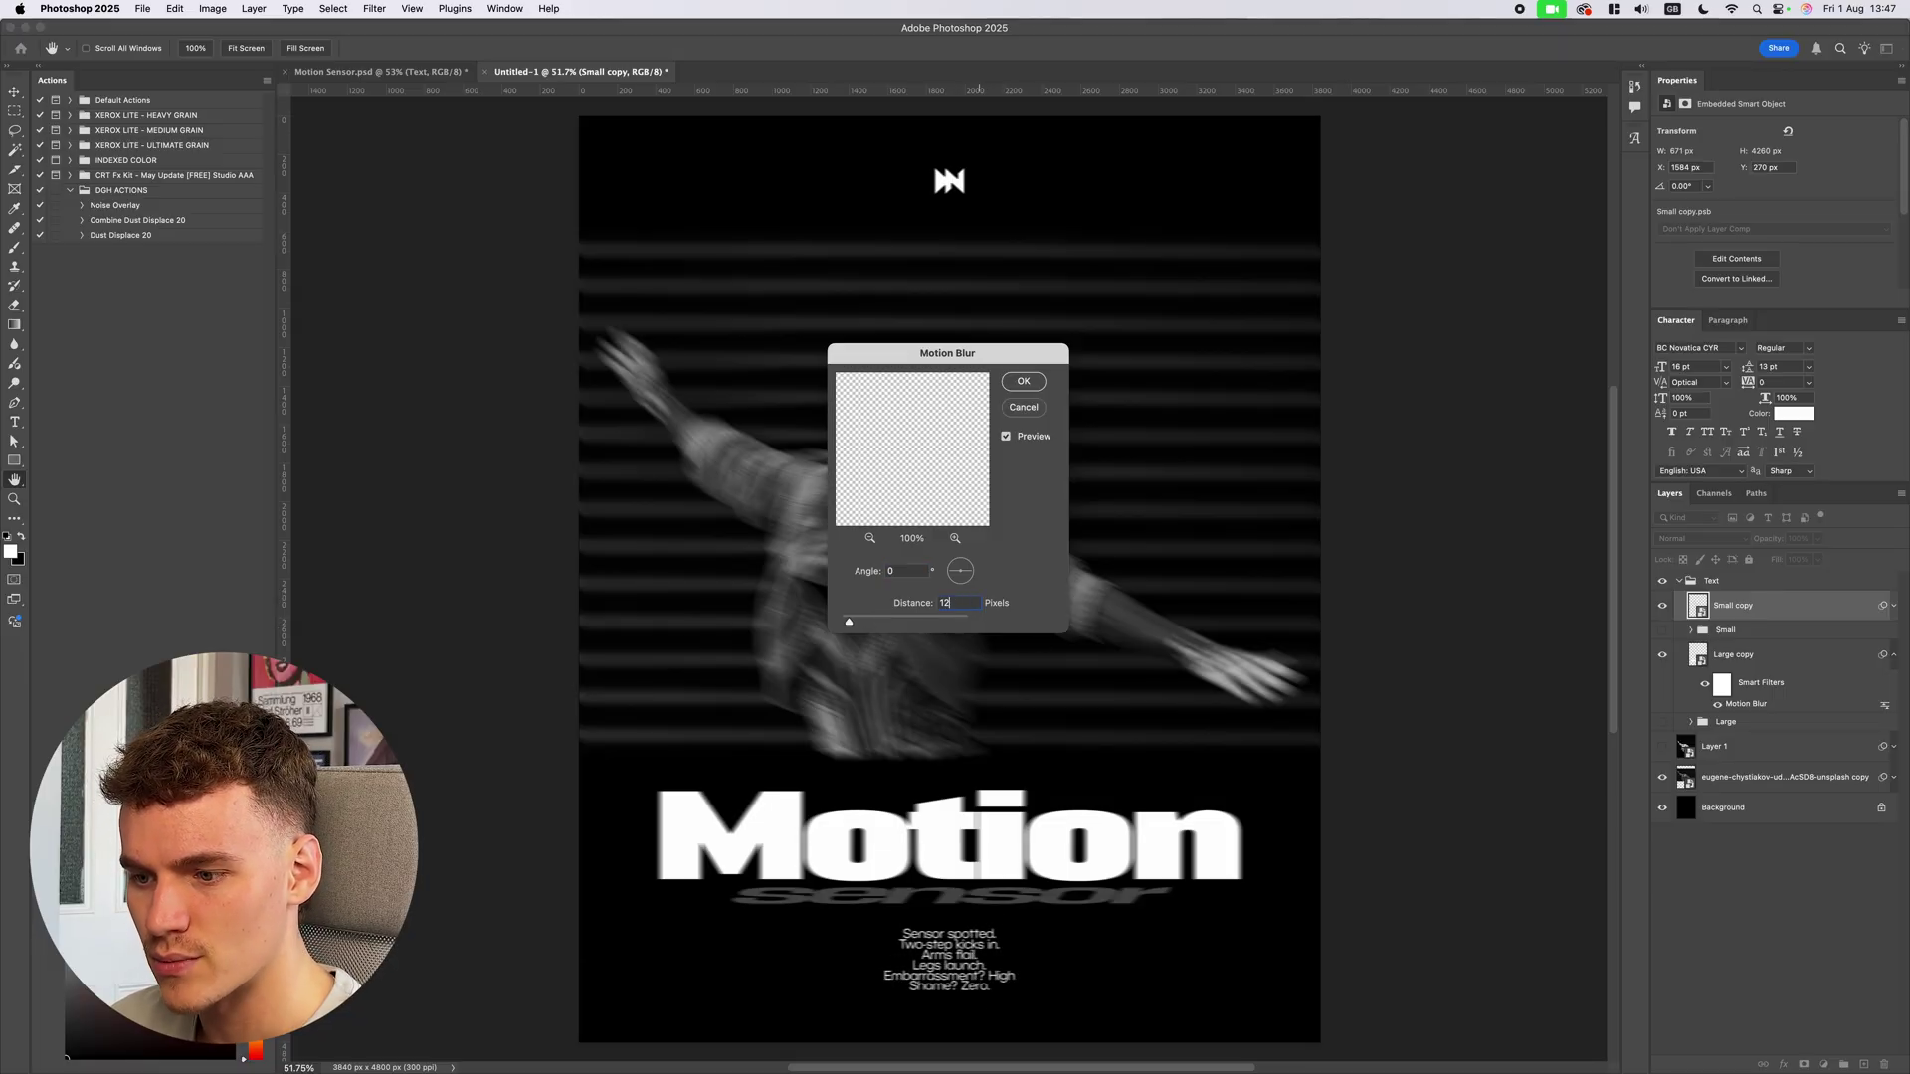
pyautogui.press('Return')
# Collapse the Text group, stamp all visible layers into a new layer above it, convert that to a smart object and name it Filter
pyautogui.click(1679, 581)
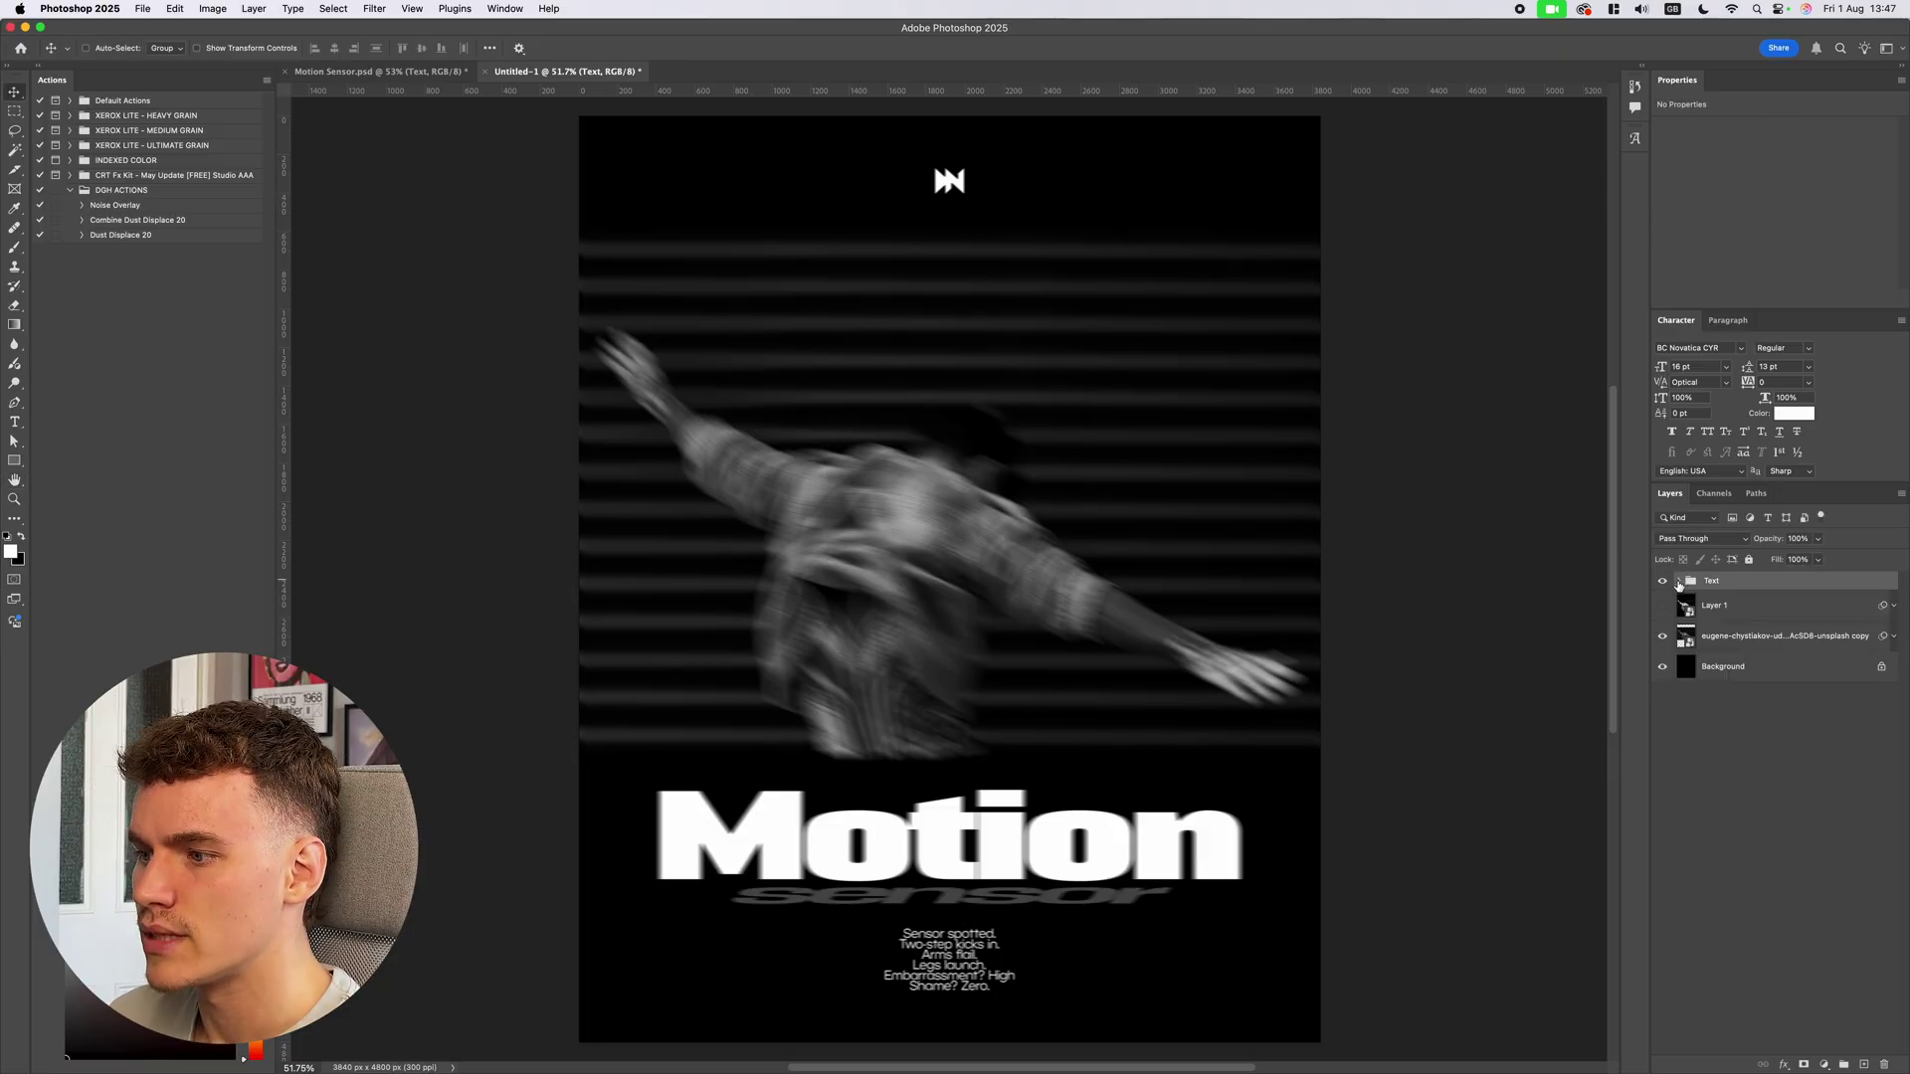
pyautogui.click(1661, 581)
pyautogui.click(1662, 581)
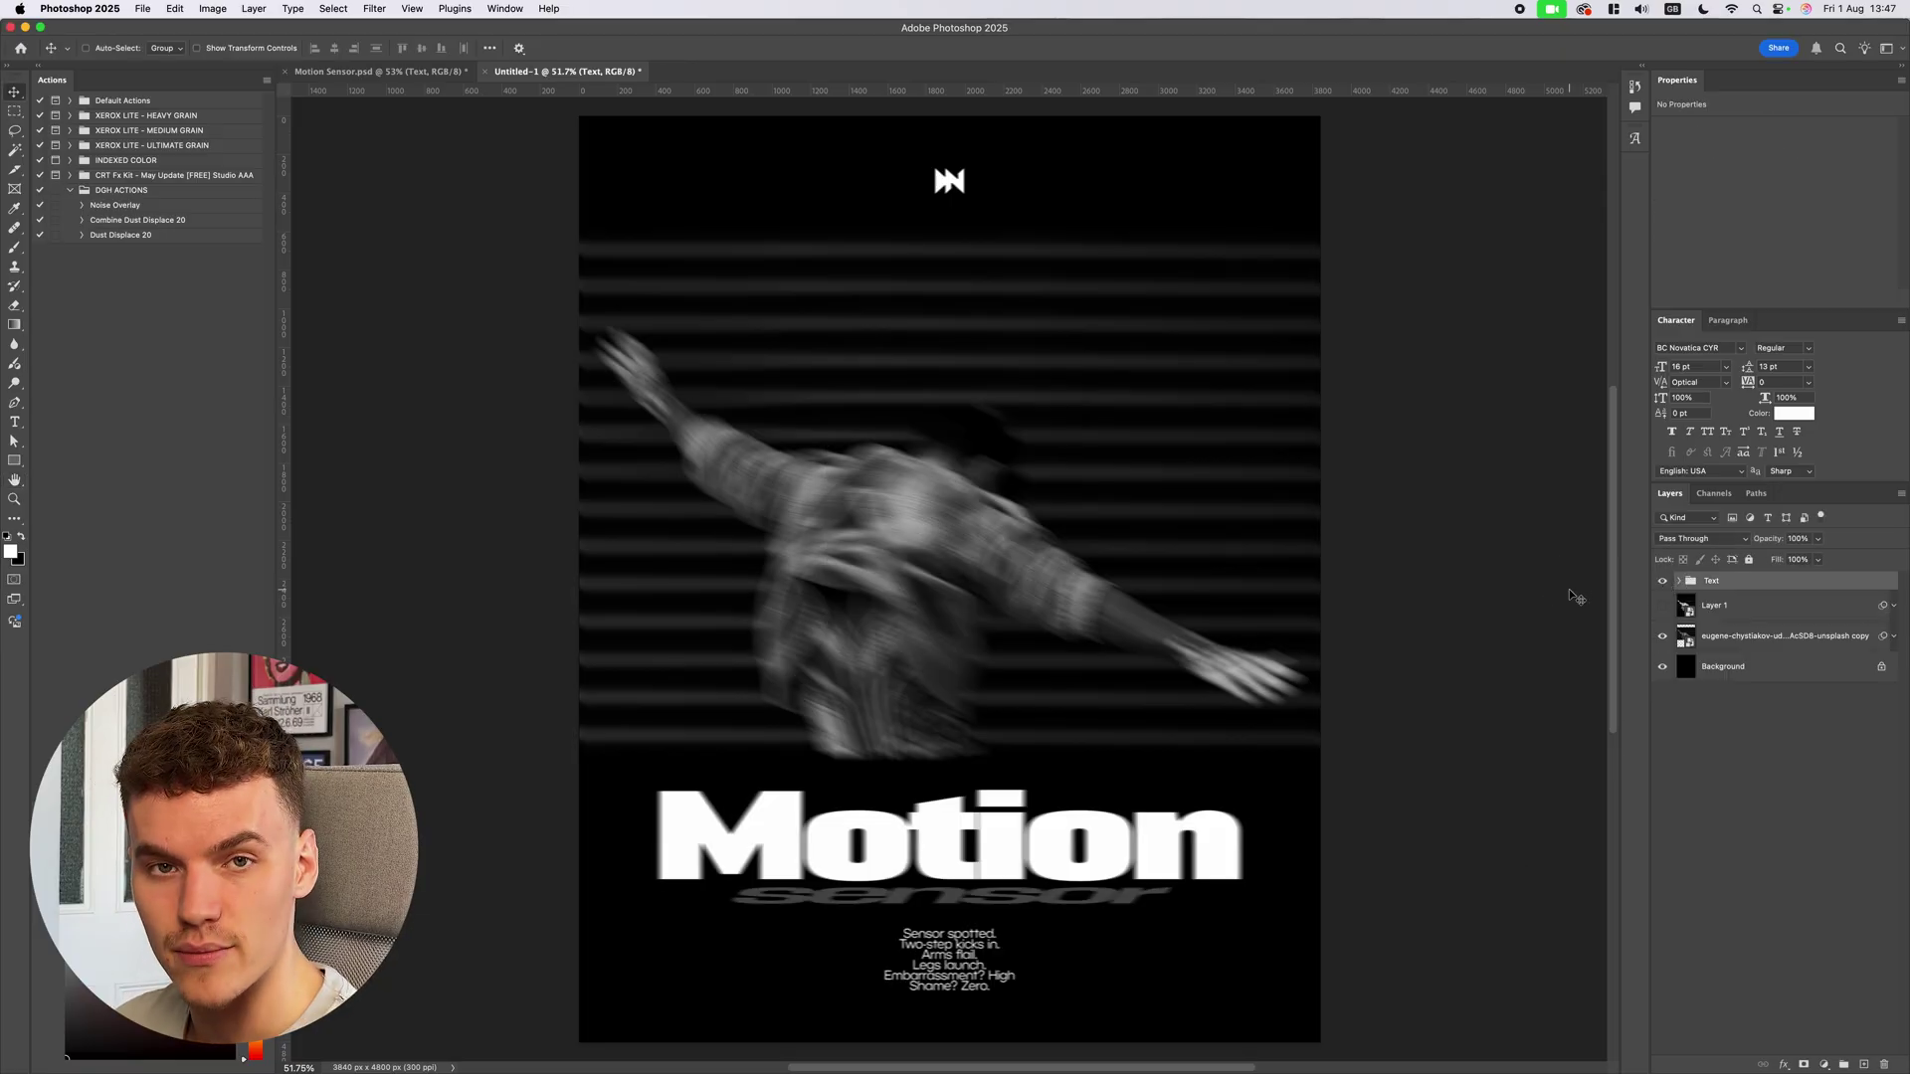
pyautogui.press('super+alt+shift+e')
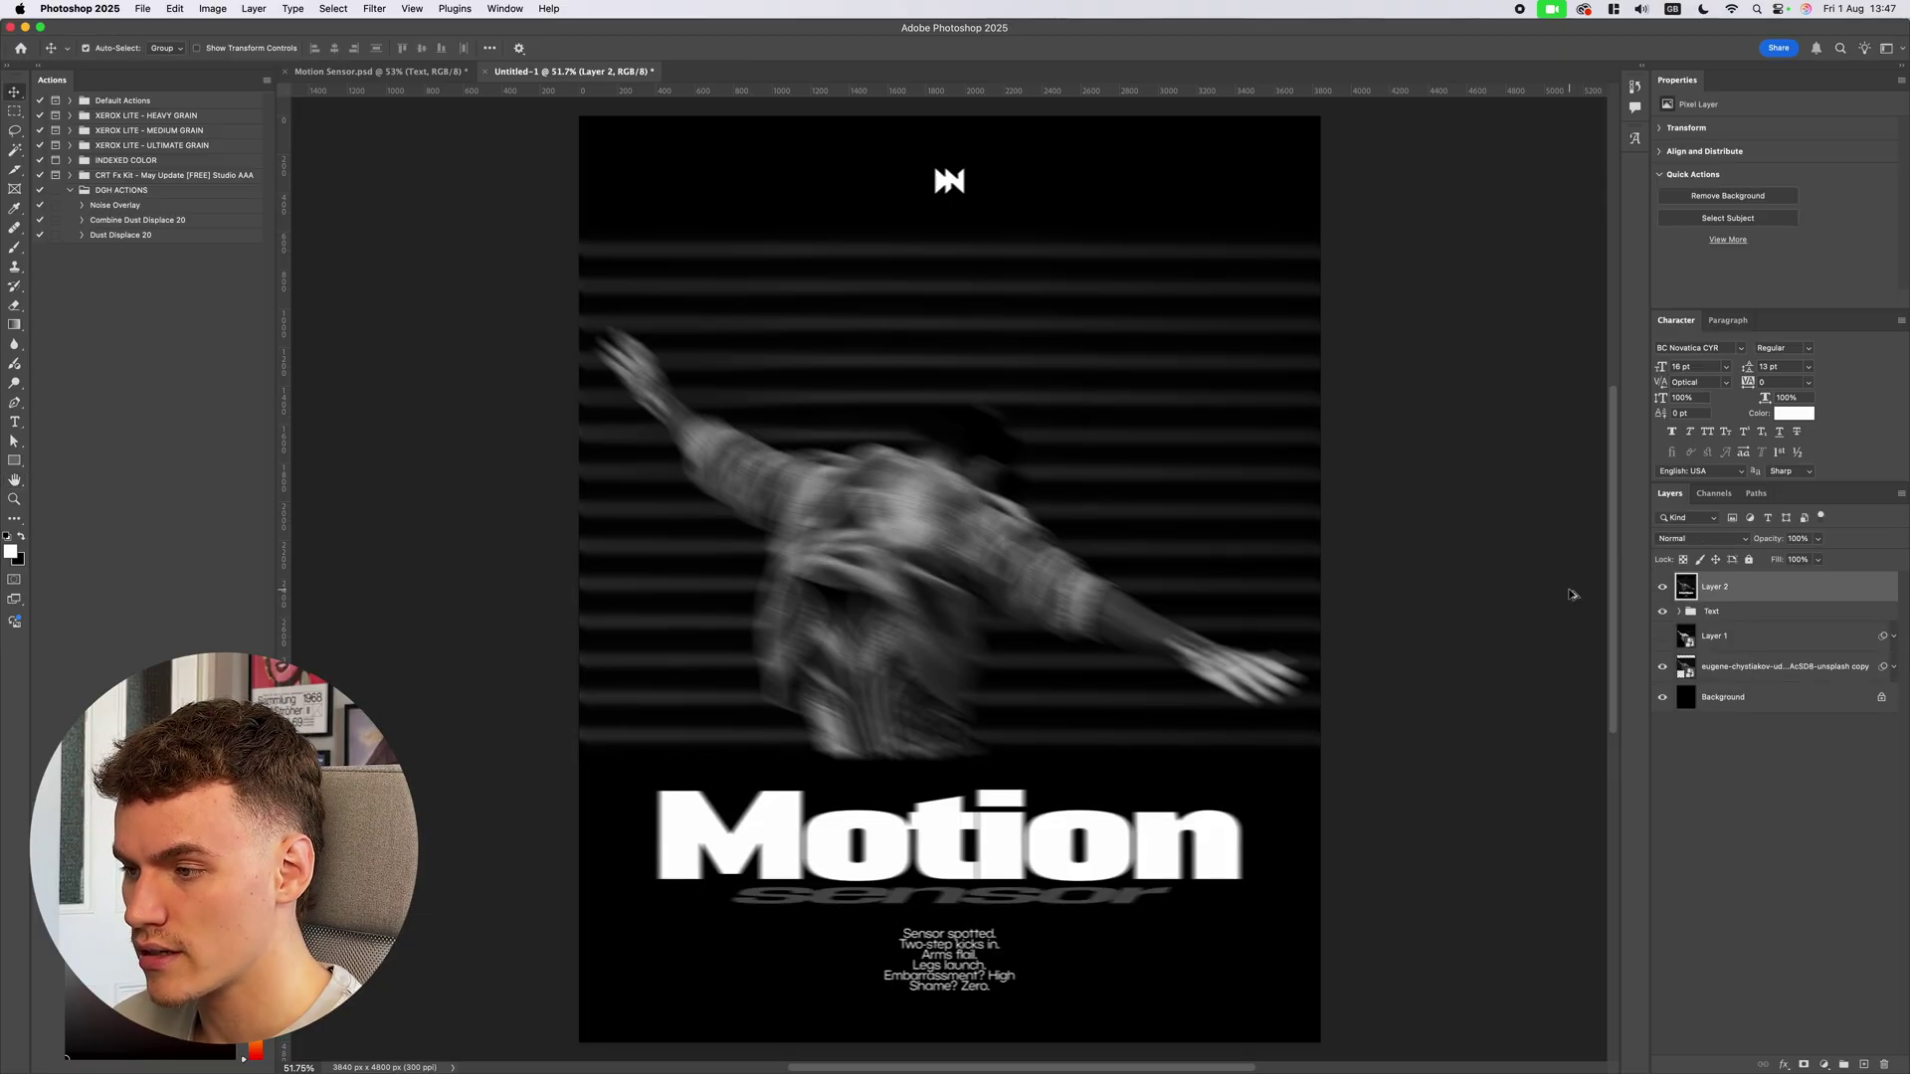
pyautogui.rightClick(1730, 589)
pyautogui.click(1621, 866)
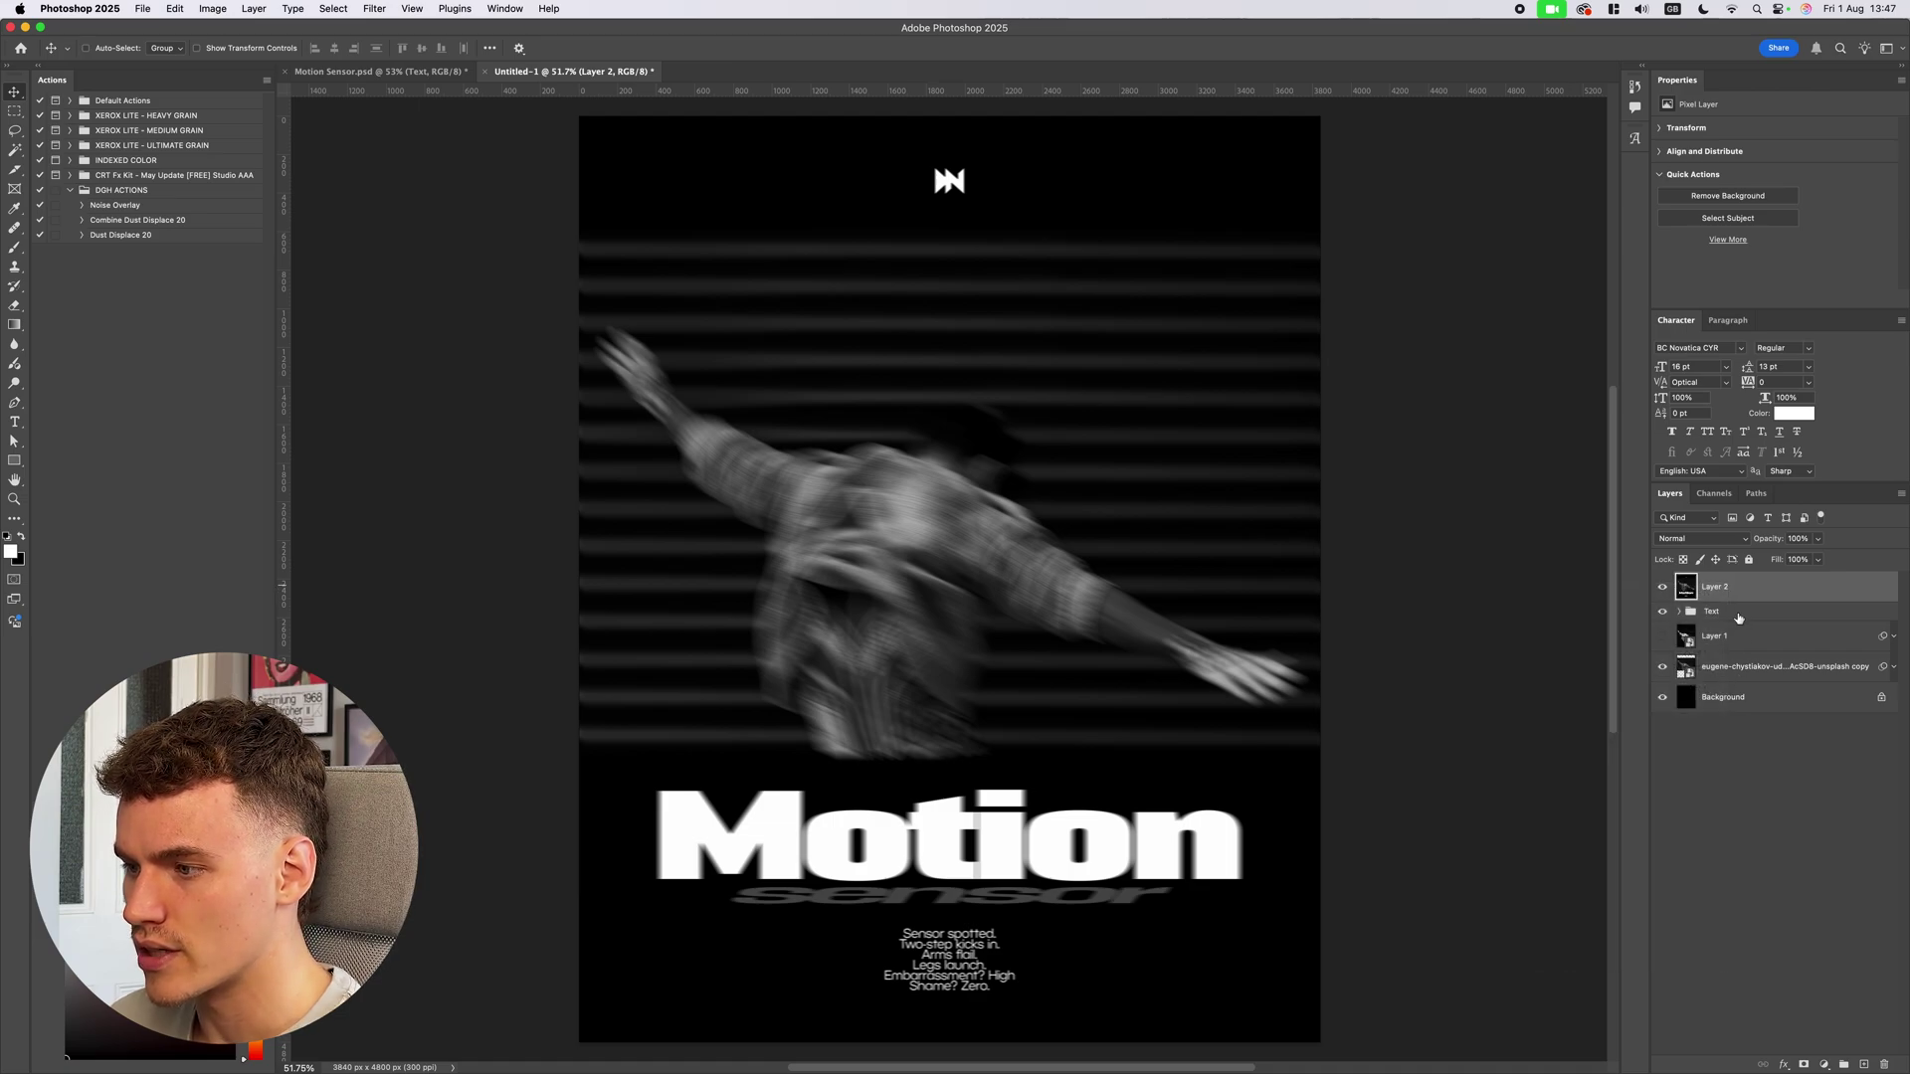
pyautogui.doubleClick(1718, 588)
pyautogui.write('Filter')
pyautogui.press('Return')
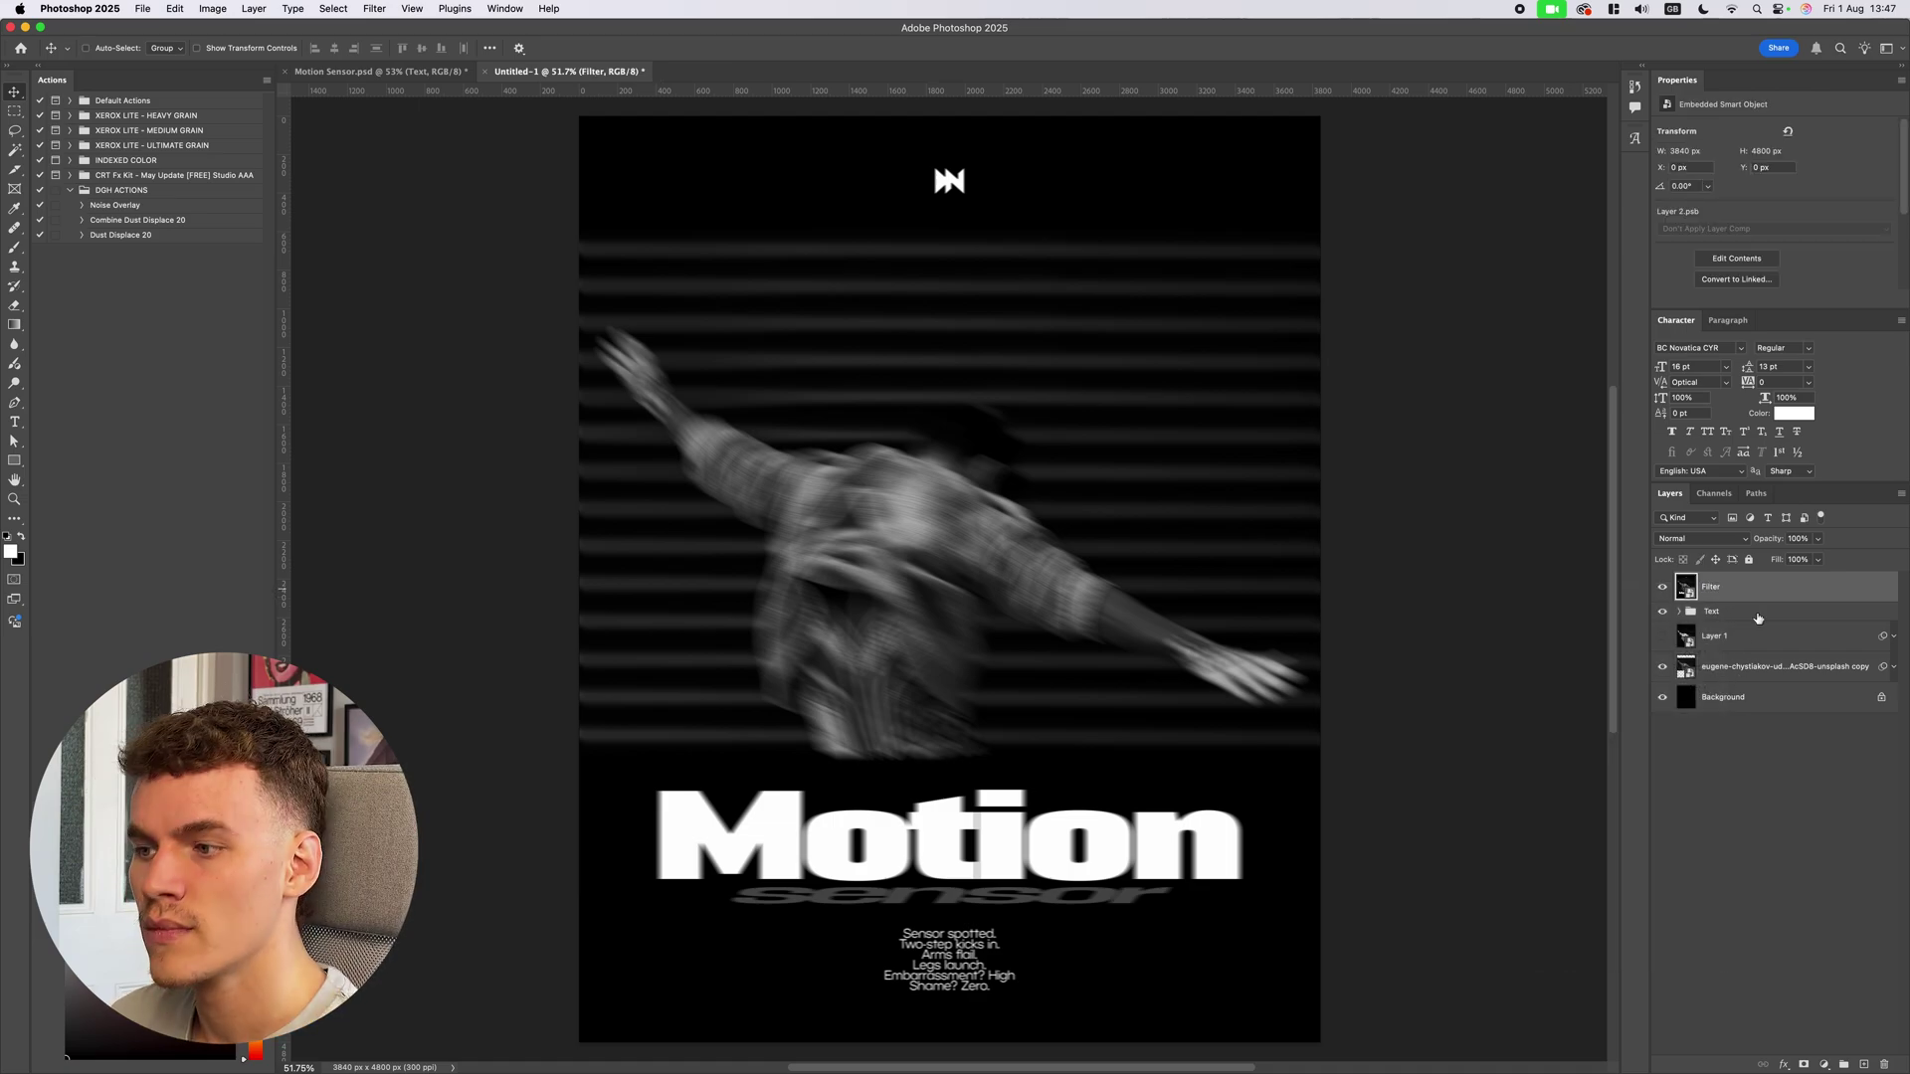
# Copy the Filter Gallery smart filter from hidden Layer 1 onto the Filter layer
pyautogui.click(374, 9)
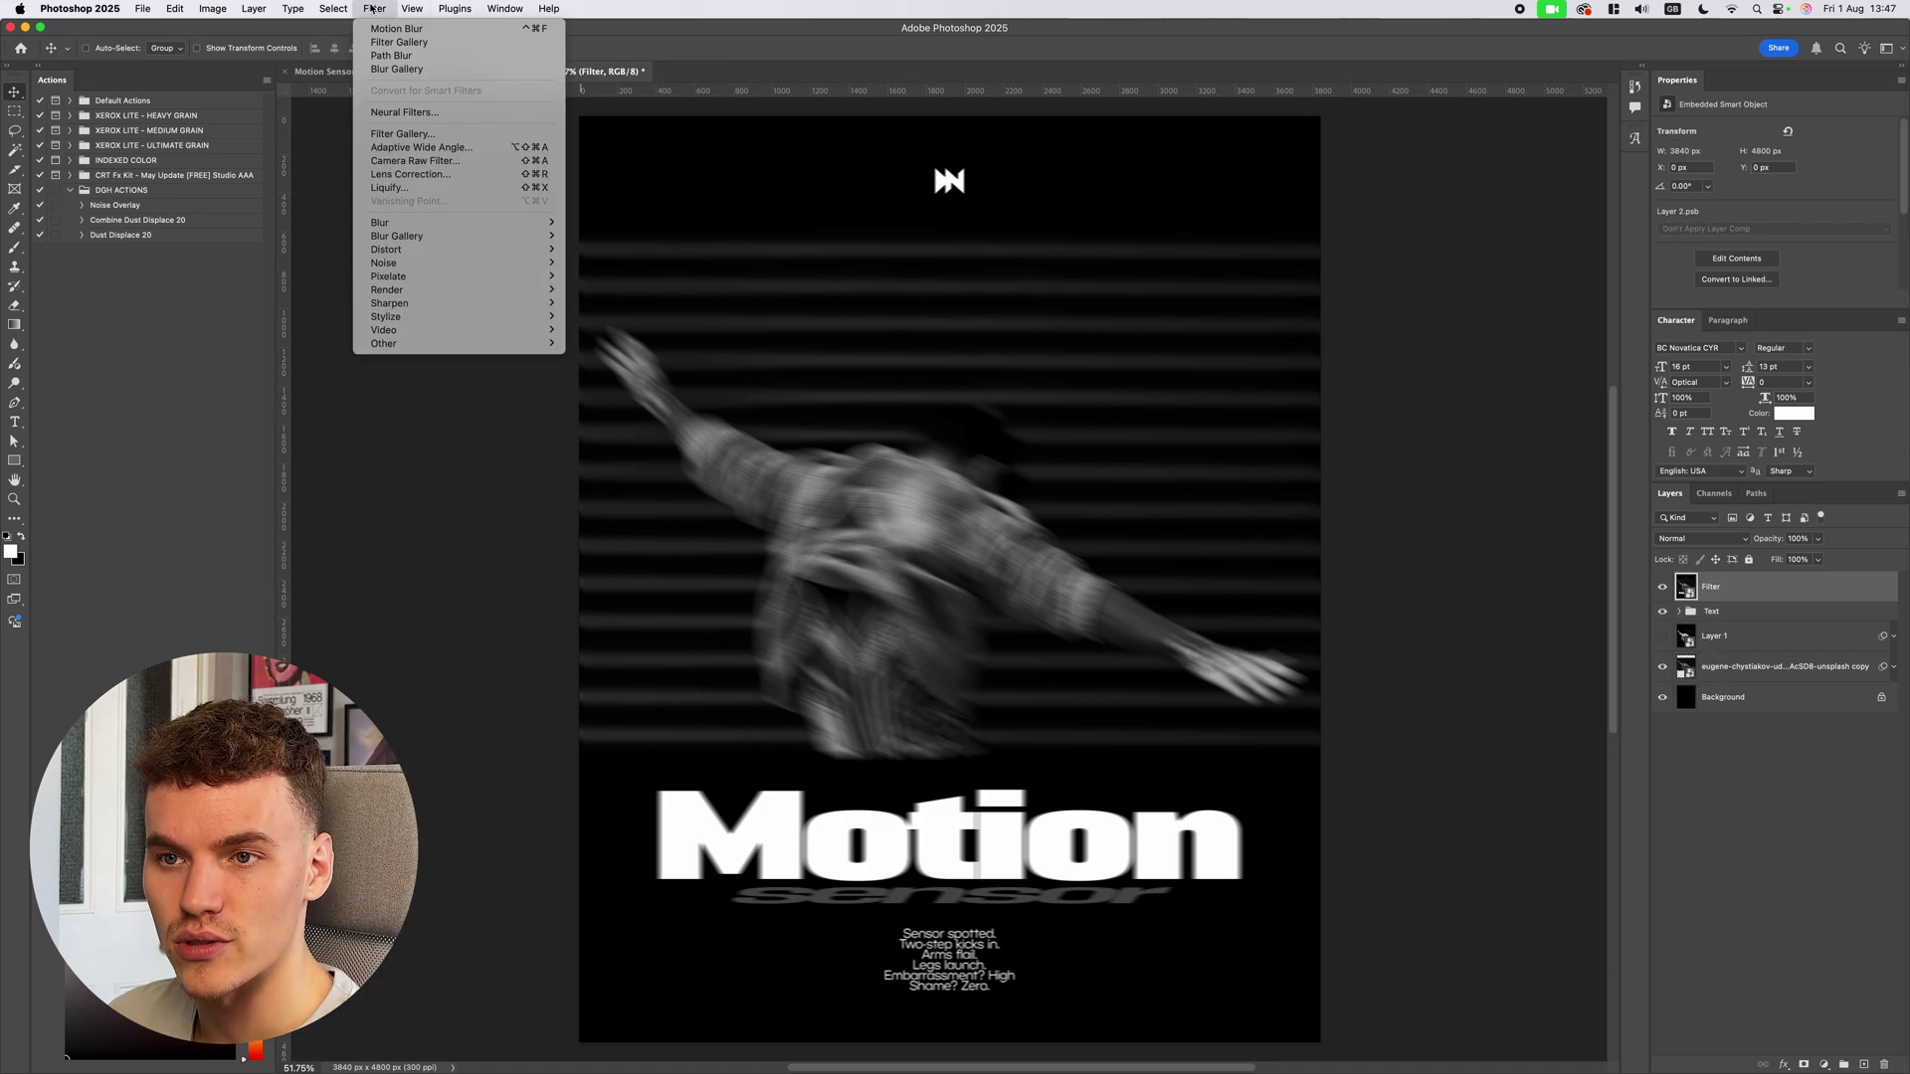
pyautogui.click(369, 6)
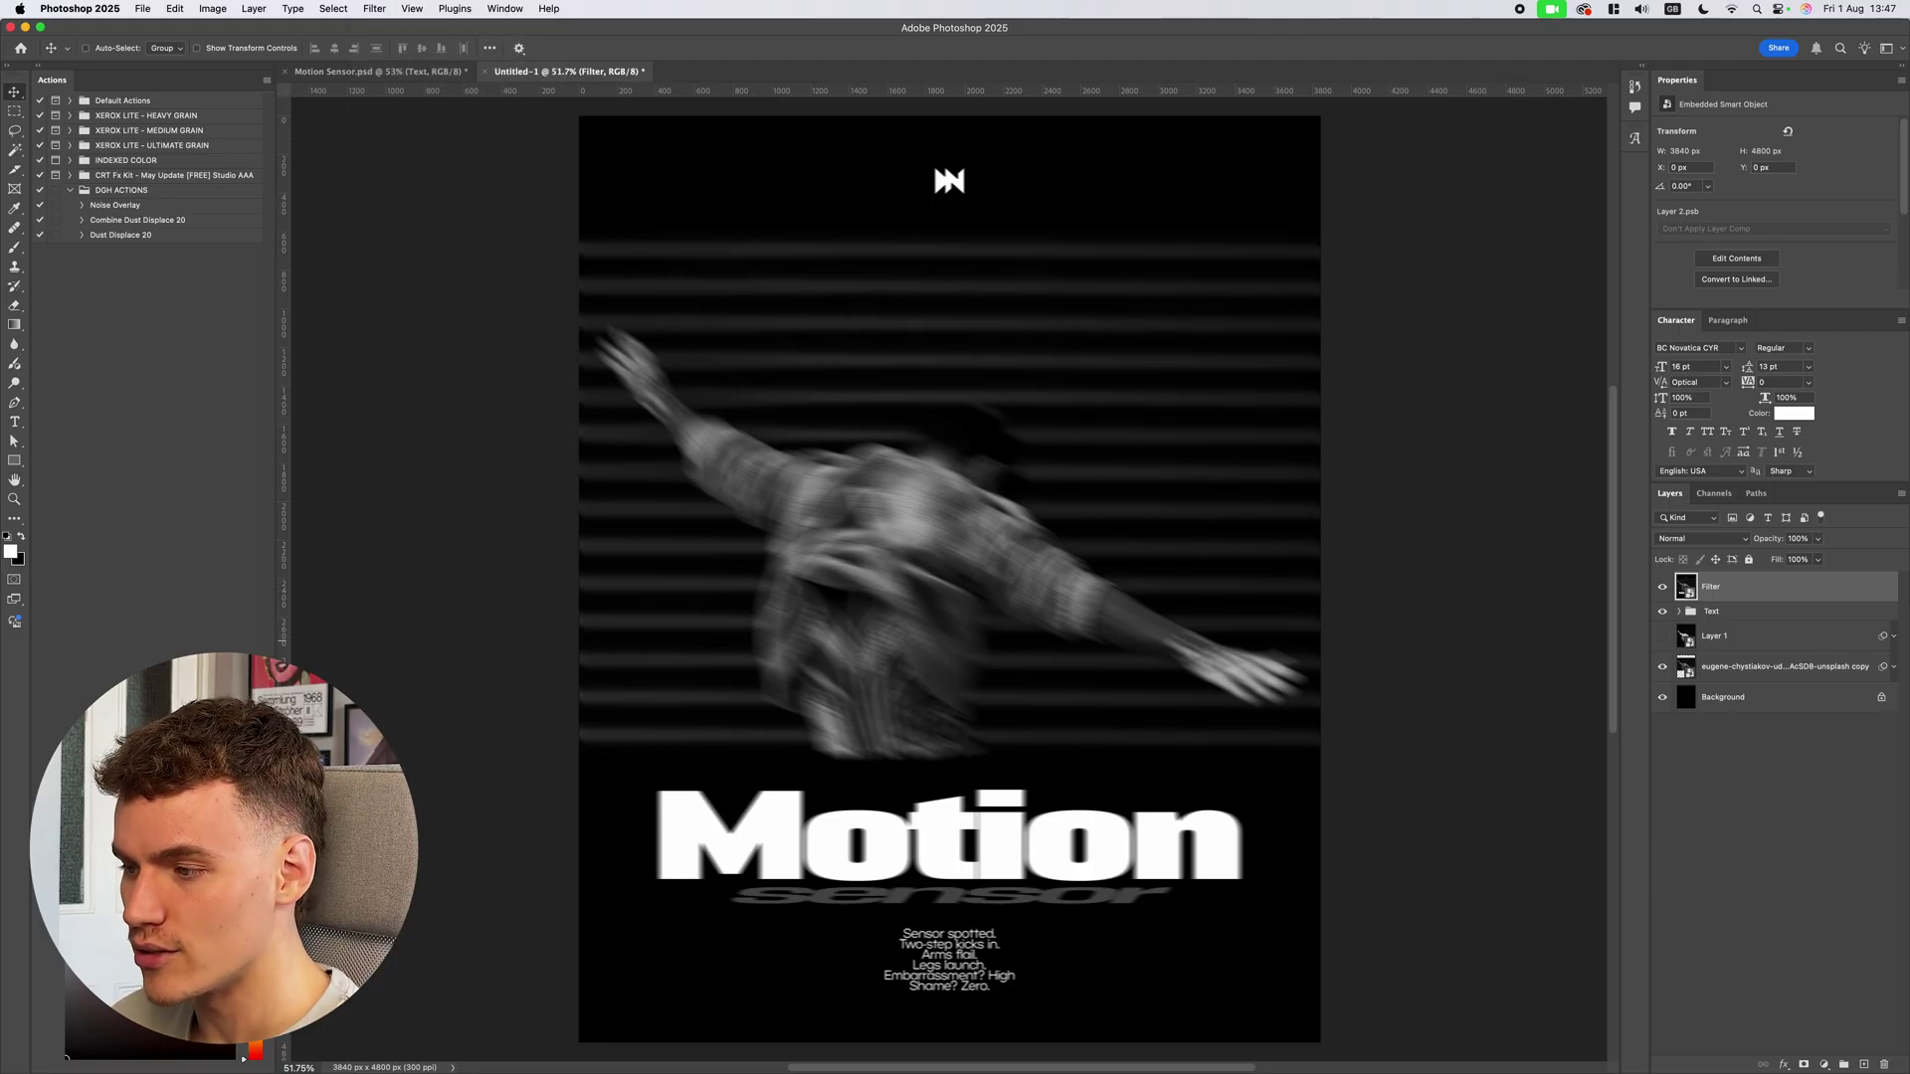
pyautogui.click(1894, 638)
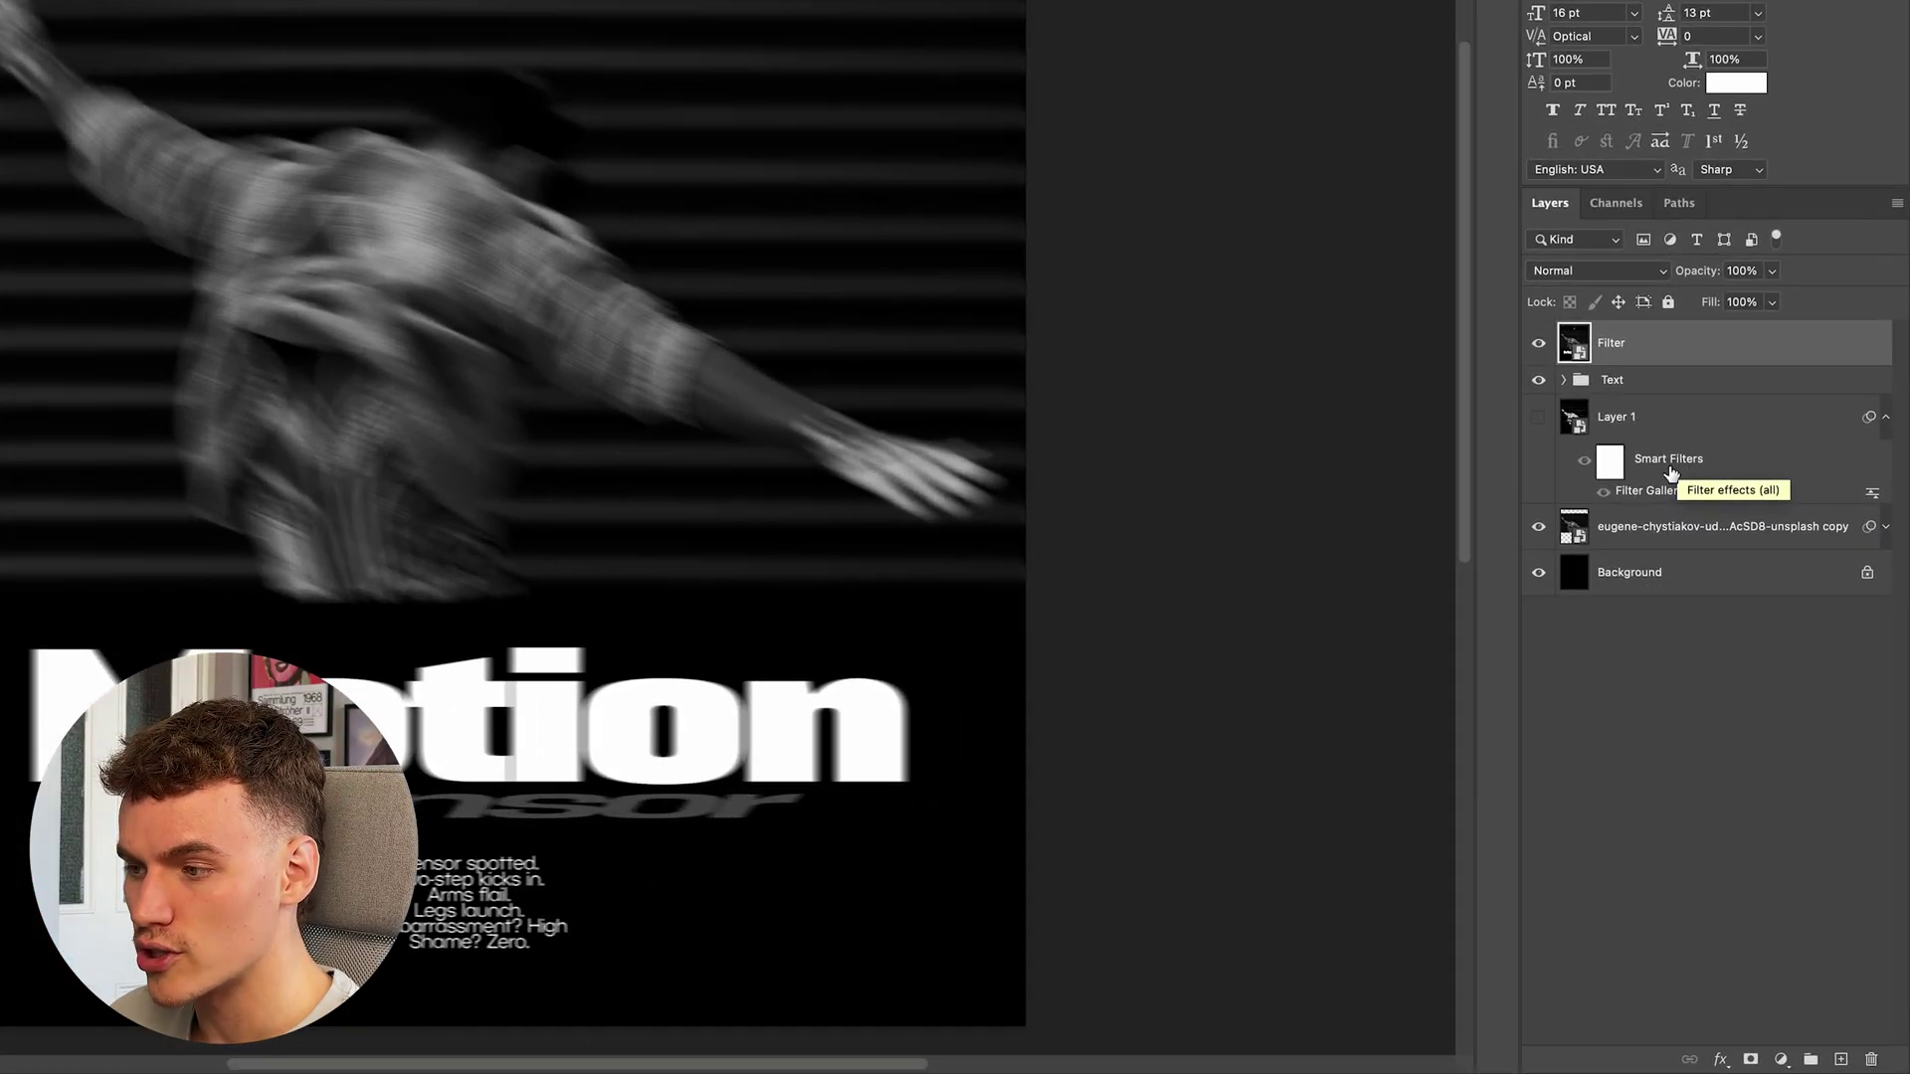
pyautogui.moveTo(1748, 668); pyautogui.dragTo(1748, 665)
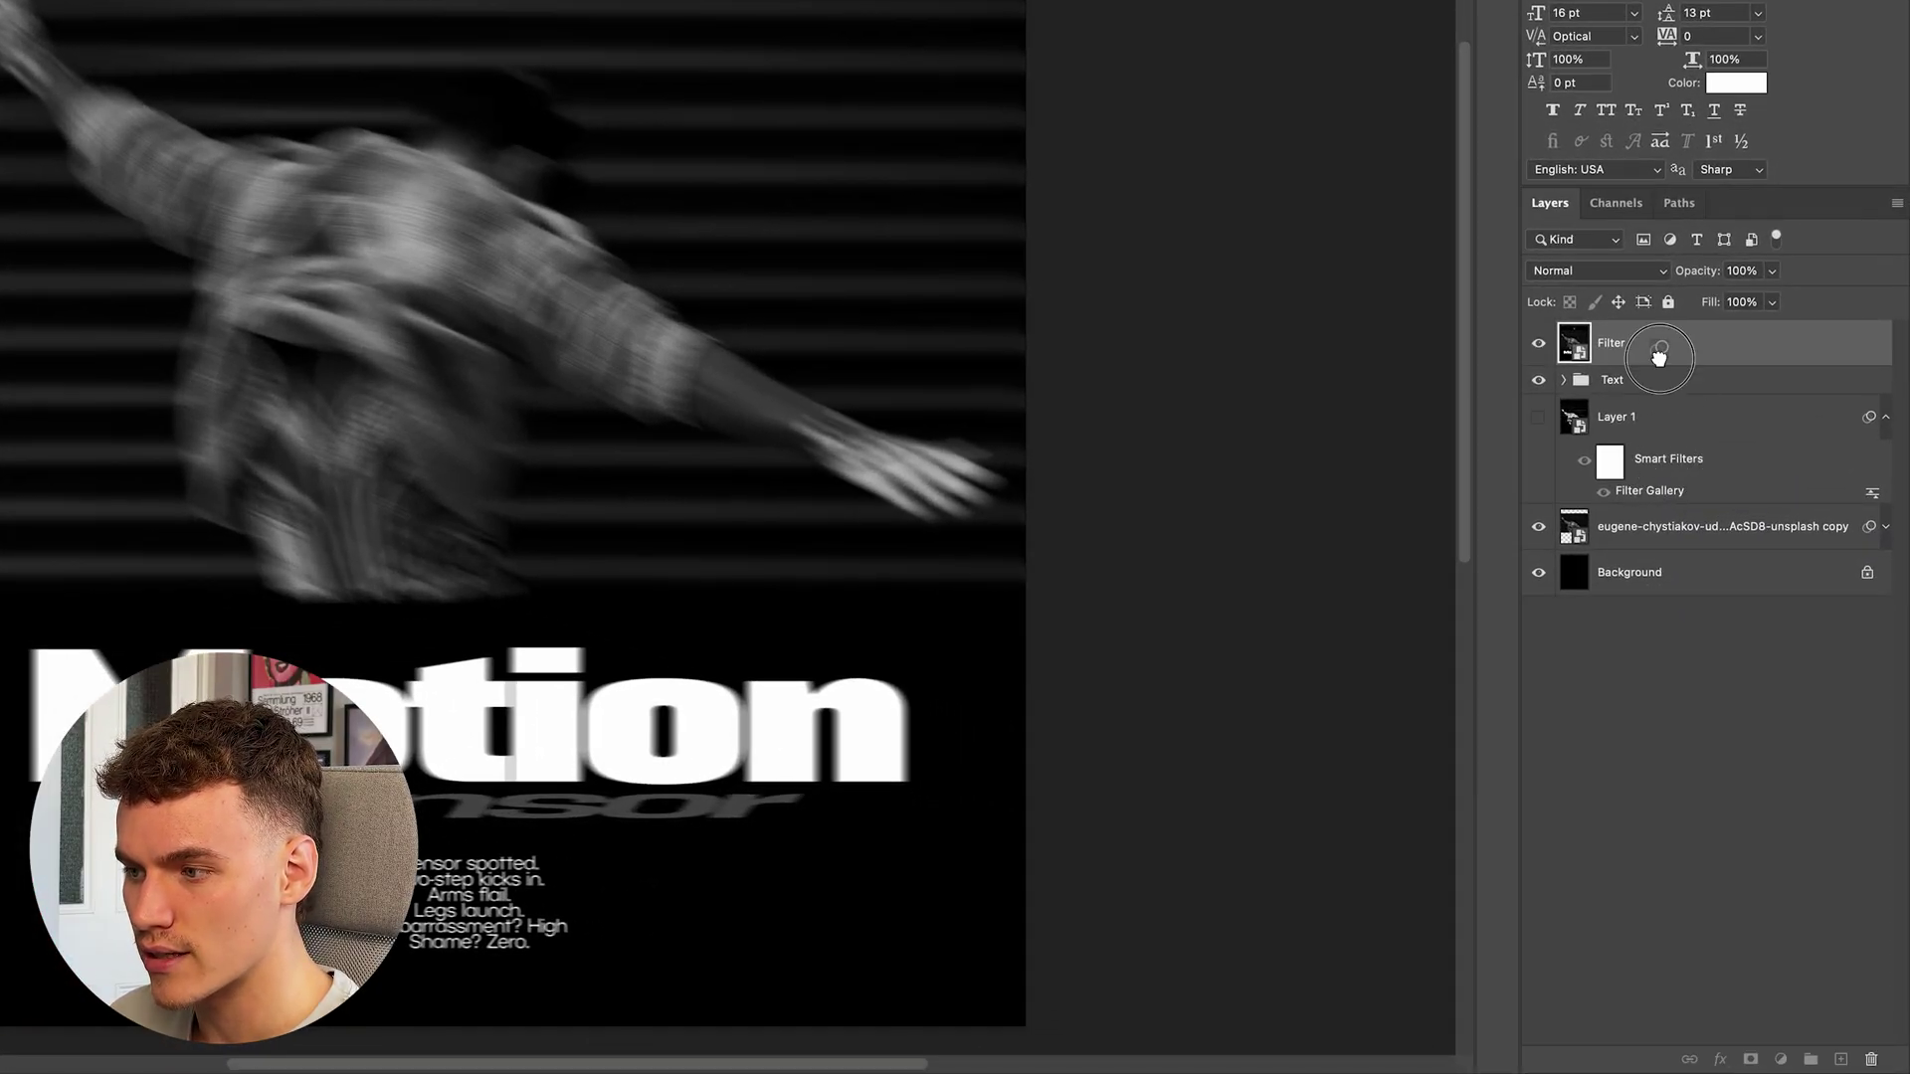
pyautogui.click(1679, 460)
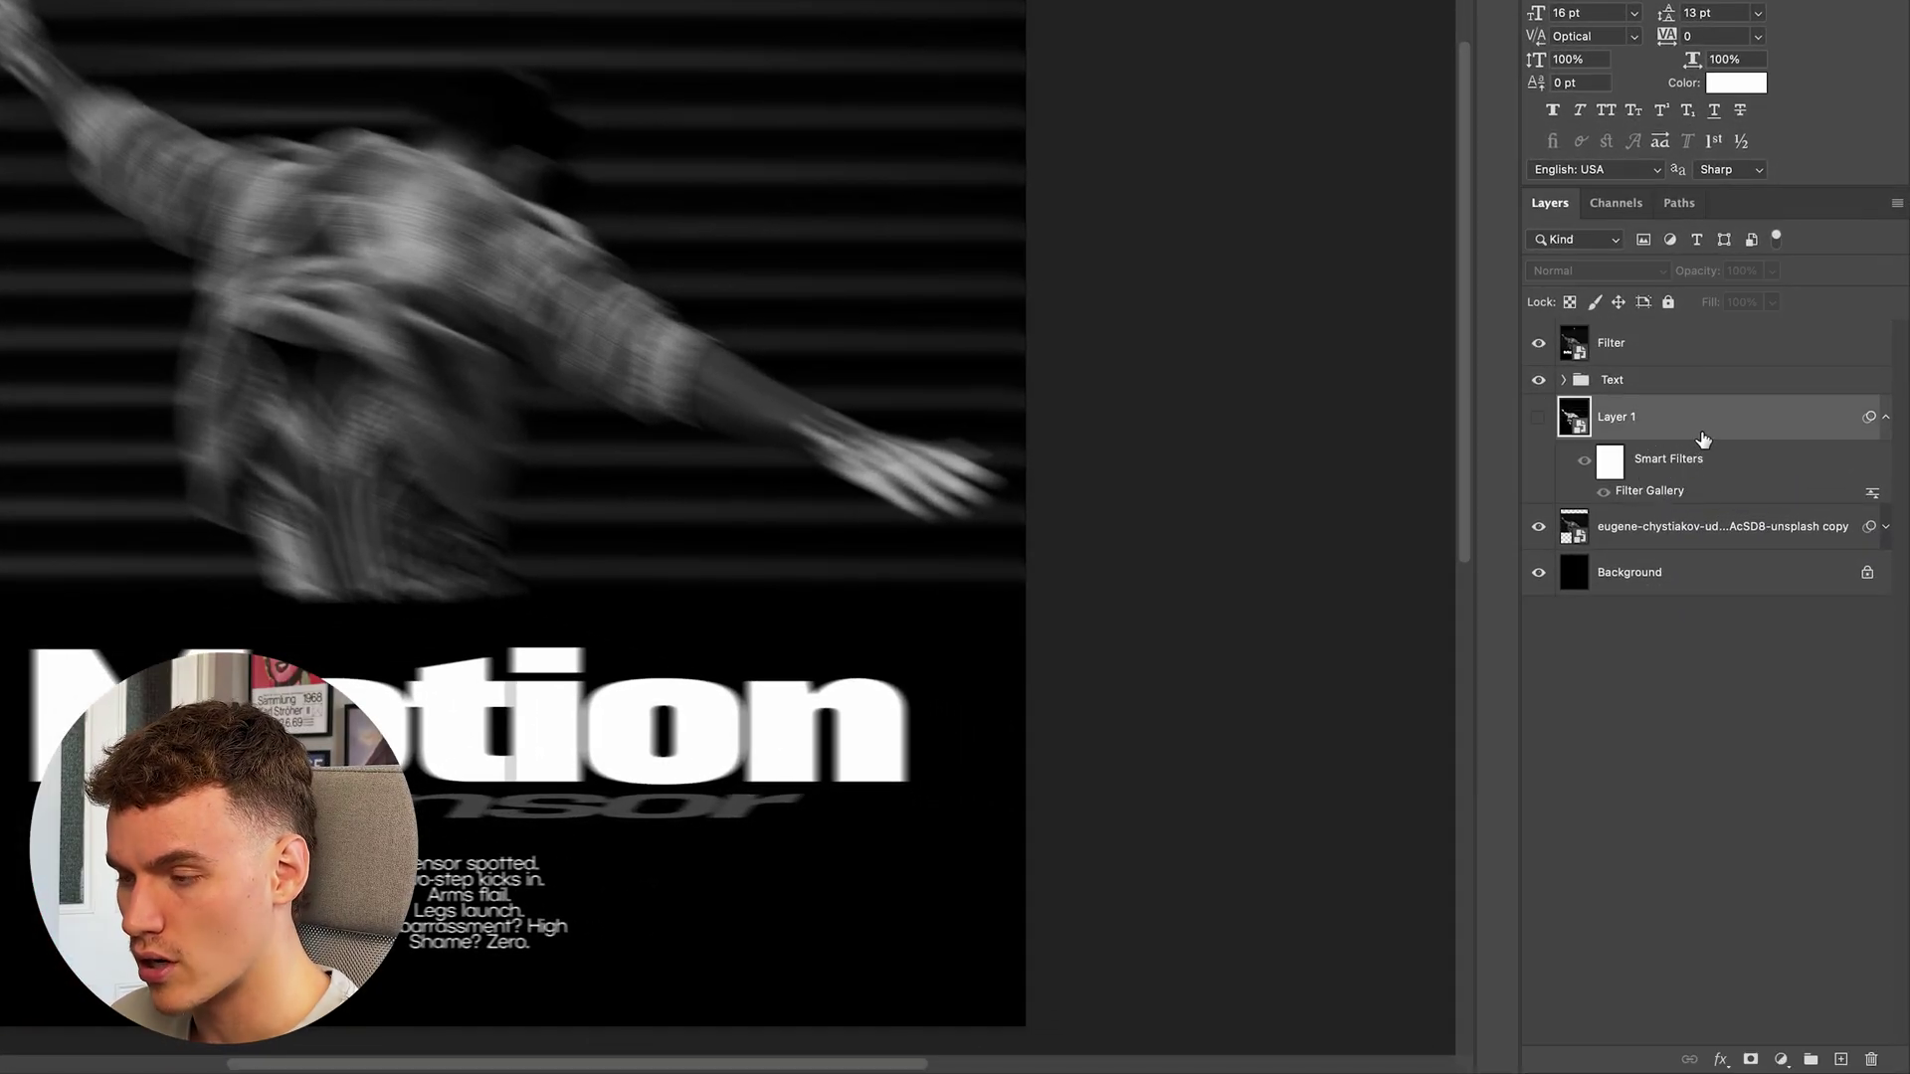
pyautogui.moveTo(1684, 465); pyautogui.dragTo(1664, 347)
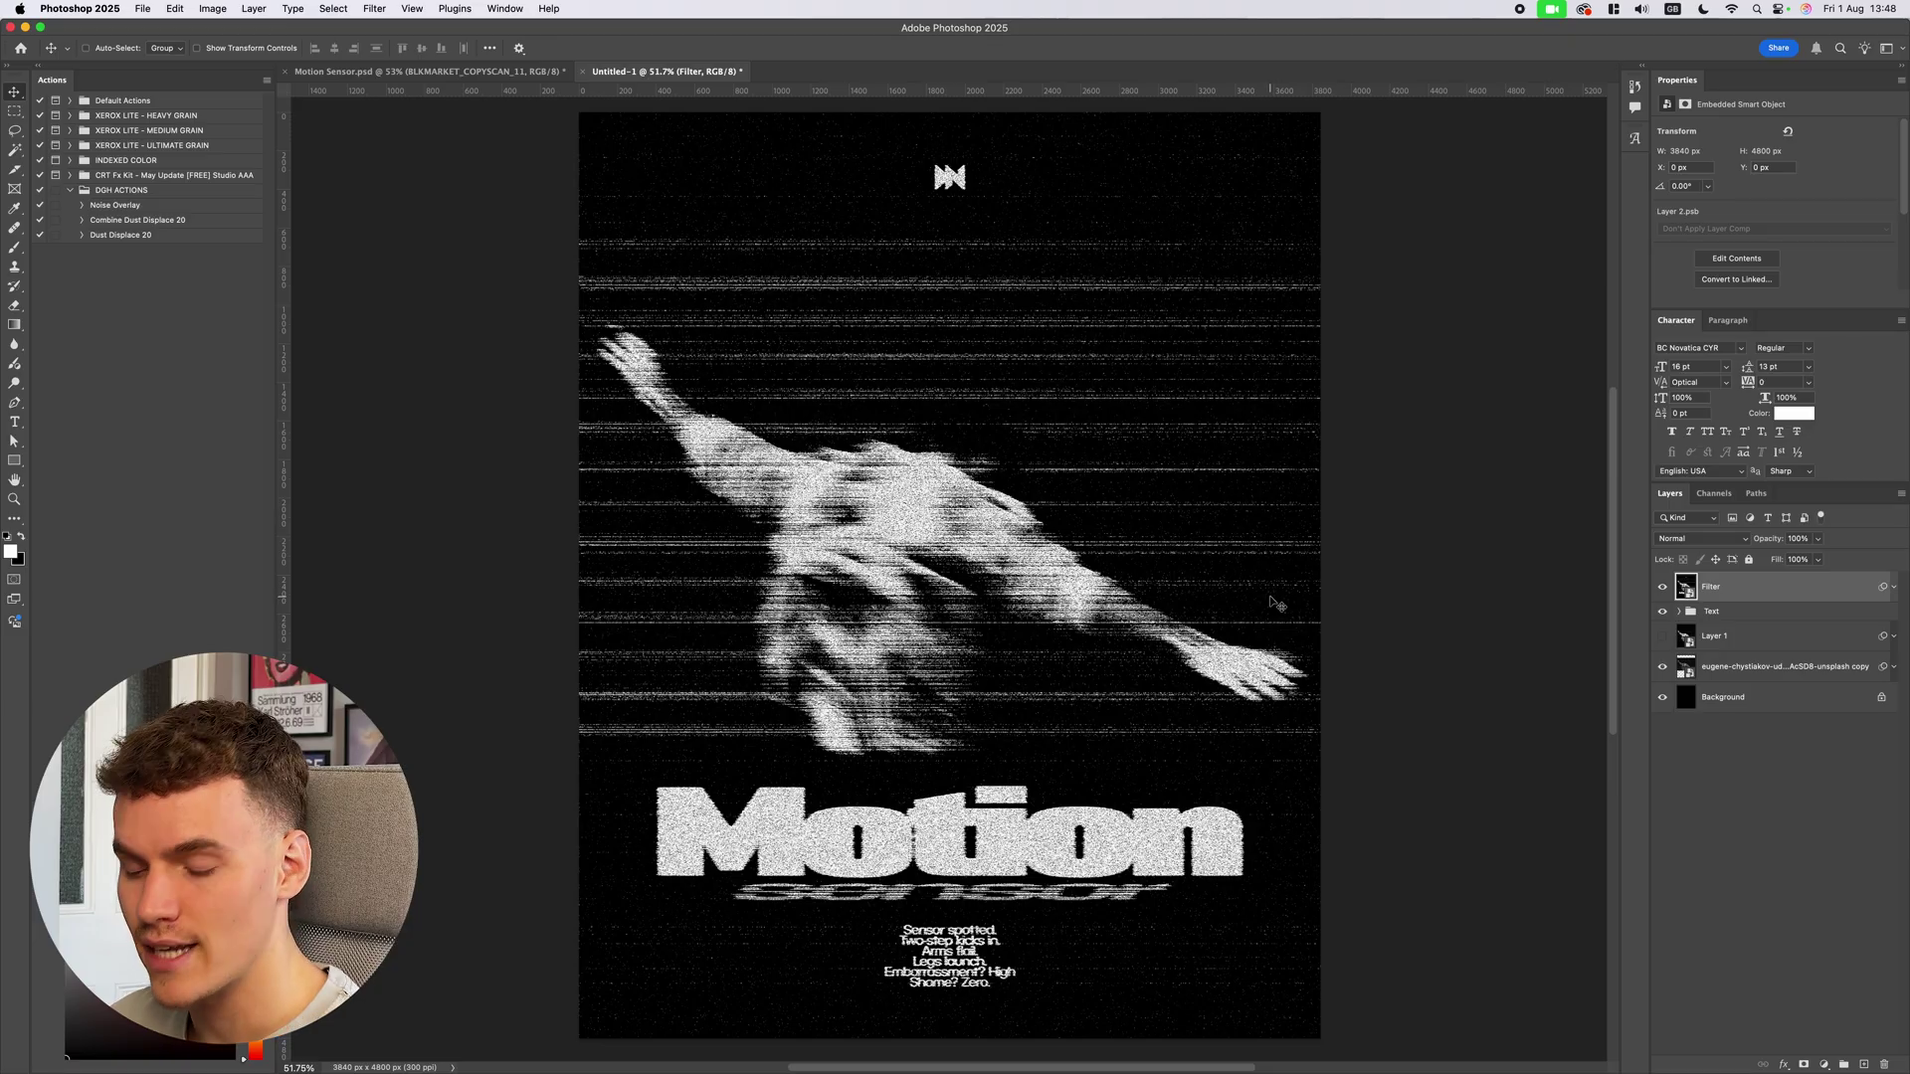
# Paste the BLKMARKET_COPYSCAN_11 texture above the Filter layer and centre it vertically and horizontally so it covers the poster
pyautogui.press('super+v')
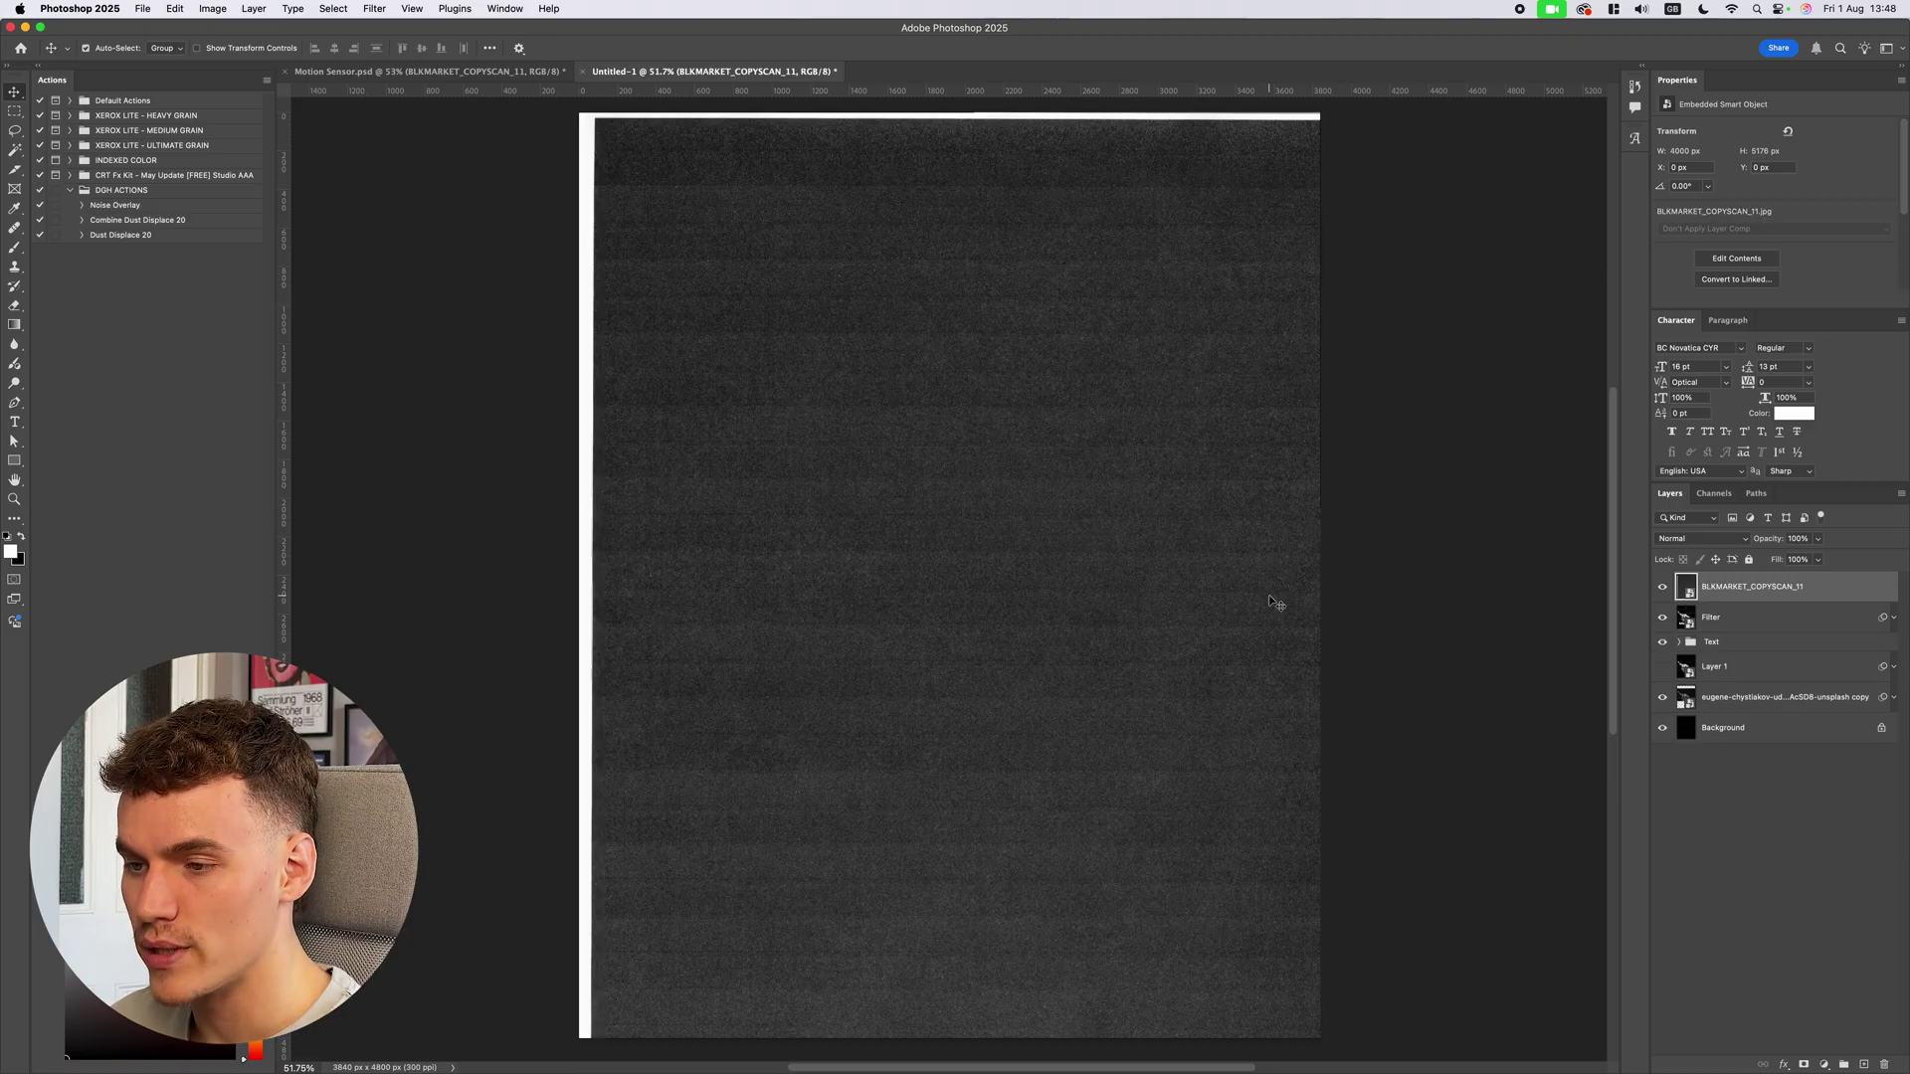
pyautogui.click(490, 48)
pyautogui.click(422, 48)
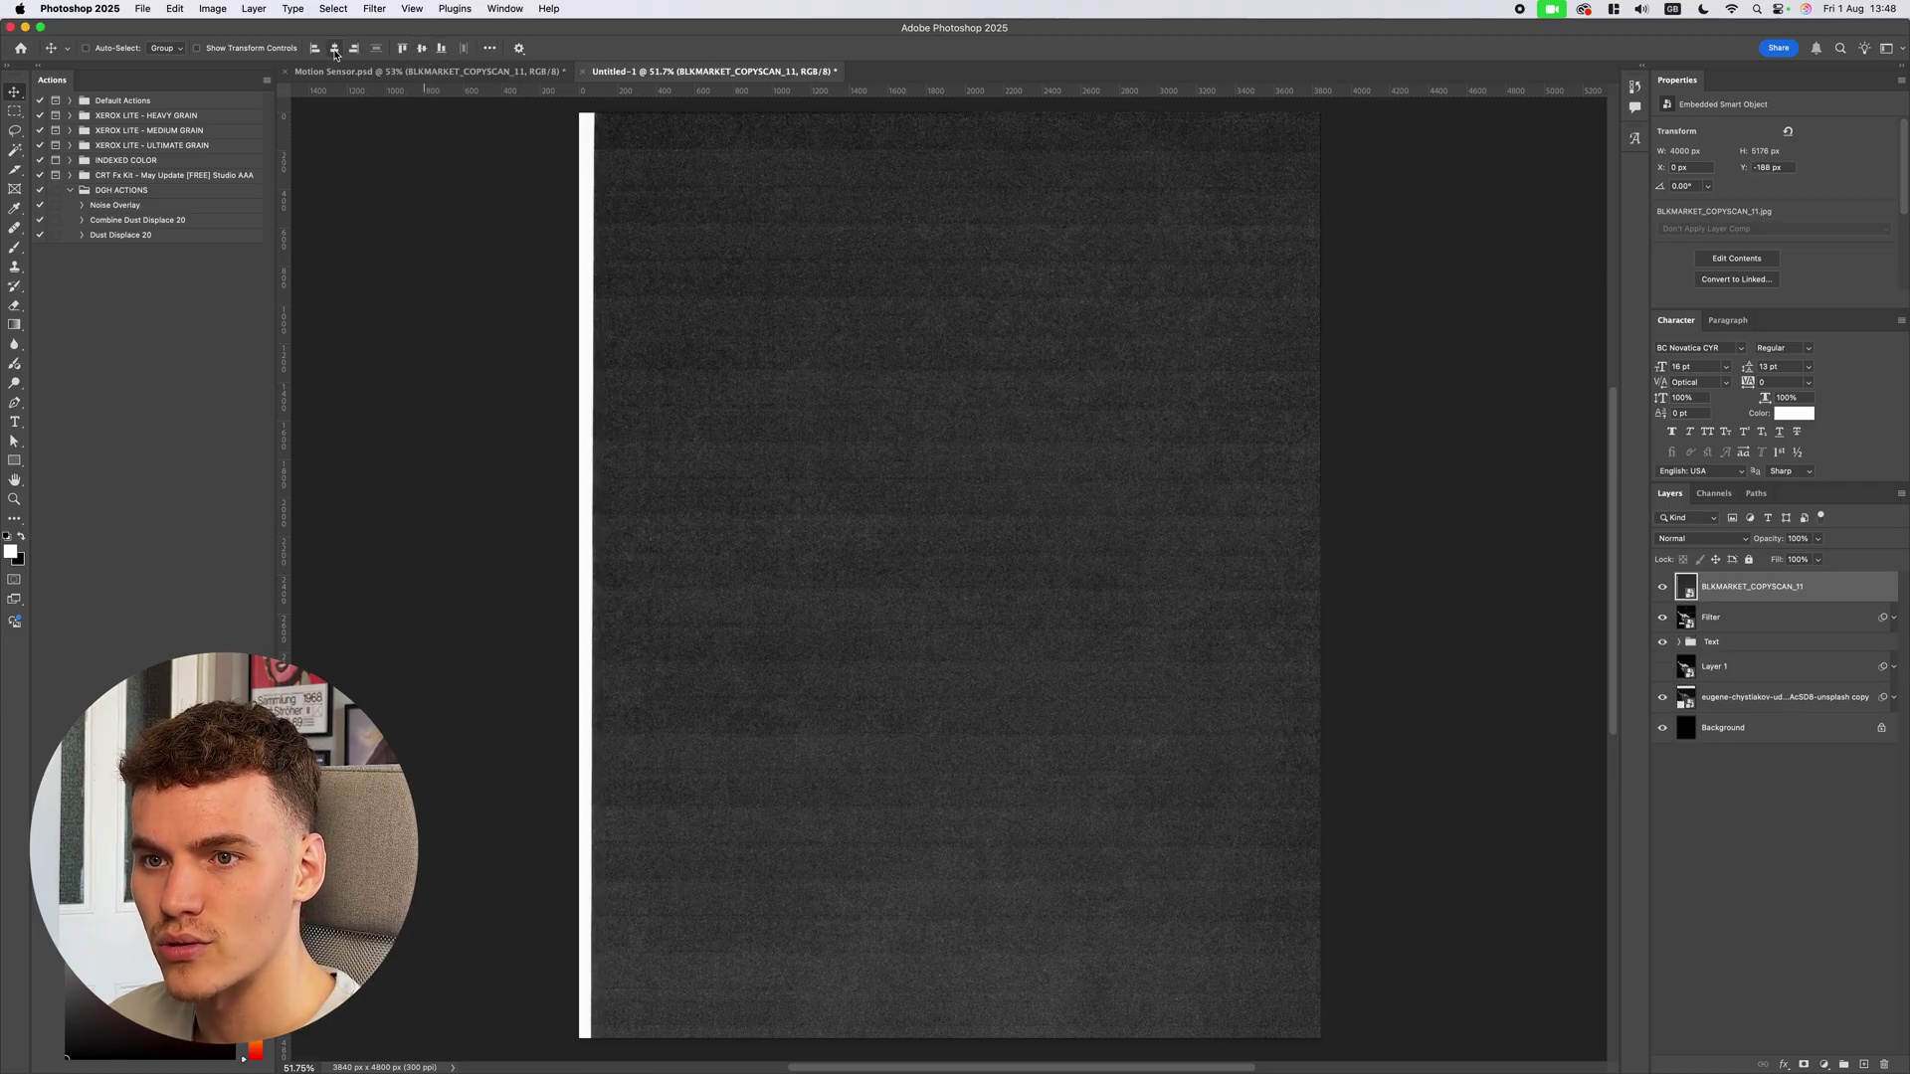
pyautogui.click(334, 50)
pyautogui.press('super+t')
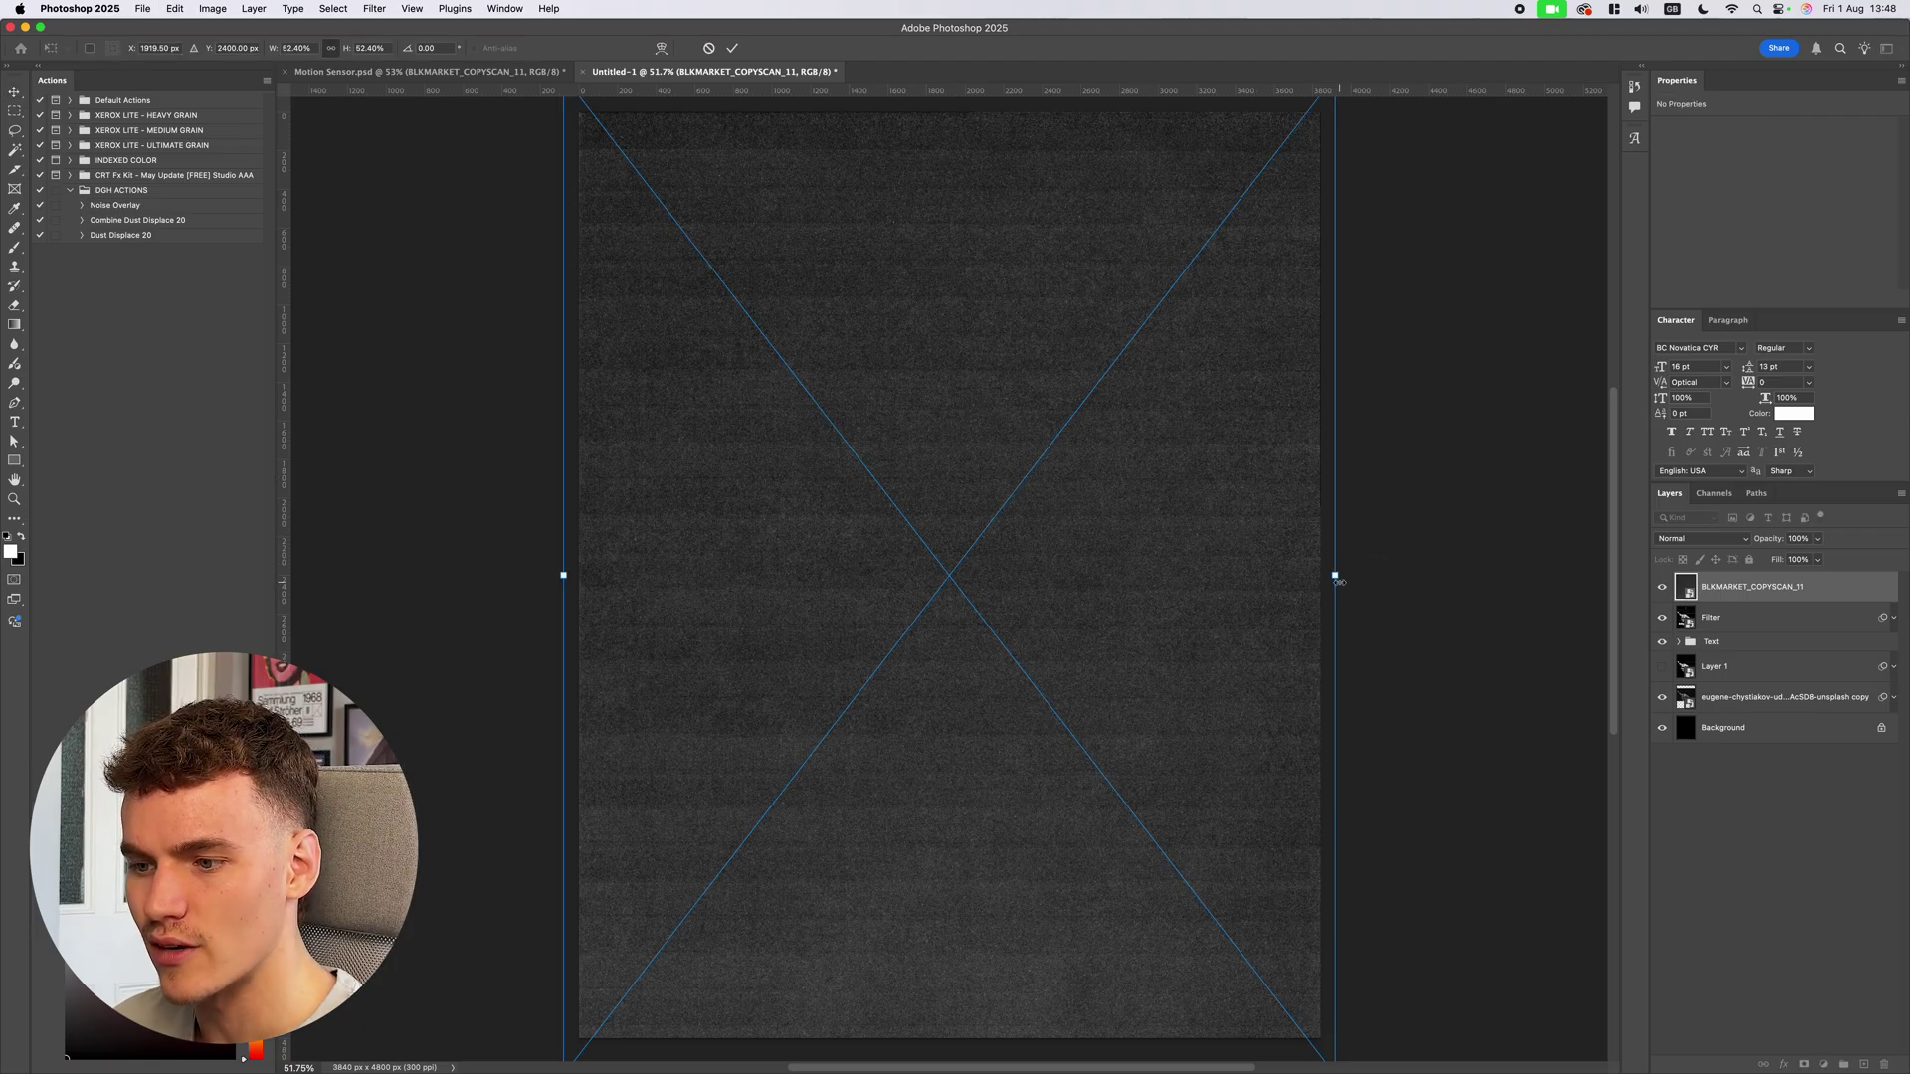
pyautogui.press('Return')
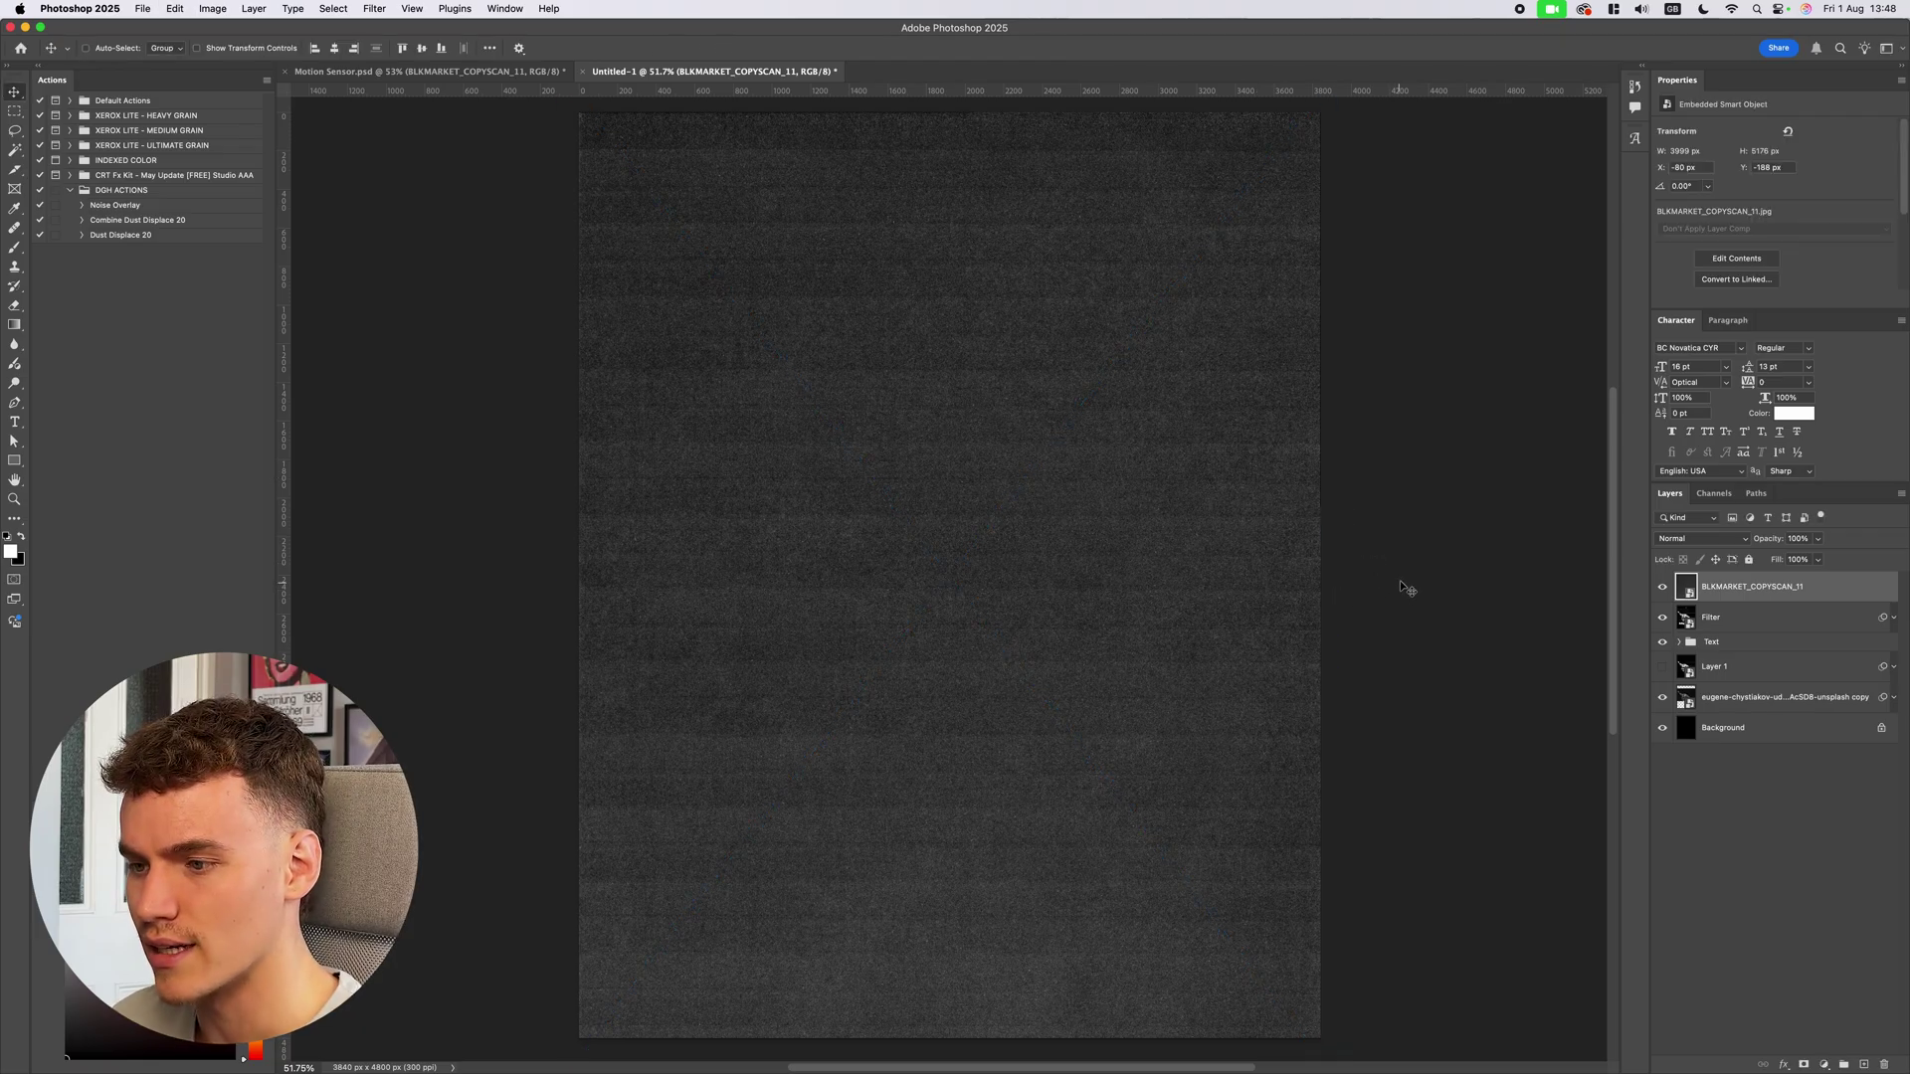
# Set the BLKMARKET_COPYSCAN_11 texture to Screen blending at 30% opacity and compare the poster with and without it
pyautogui.scroll(5, 1400, 580)
pyautogui.scroll(-4, 1173, 401)
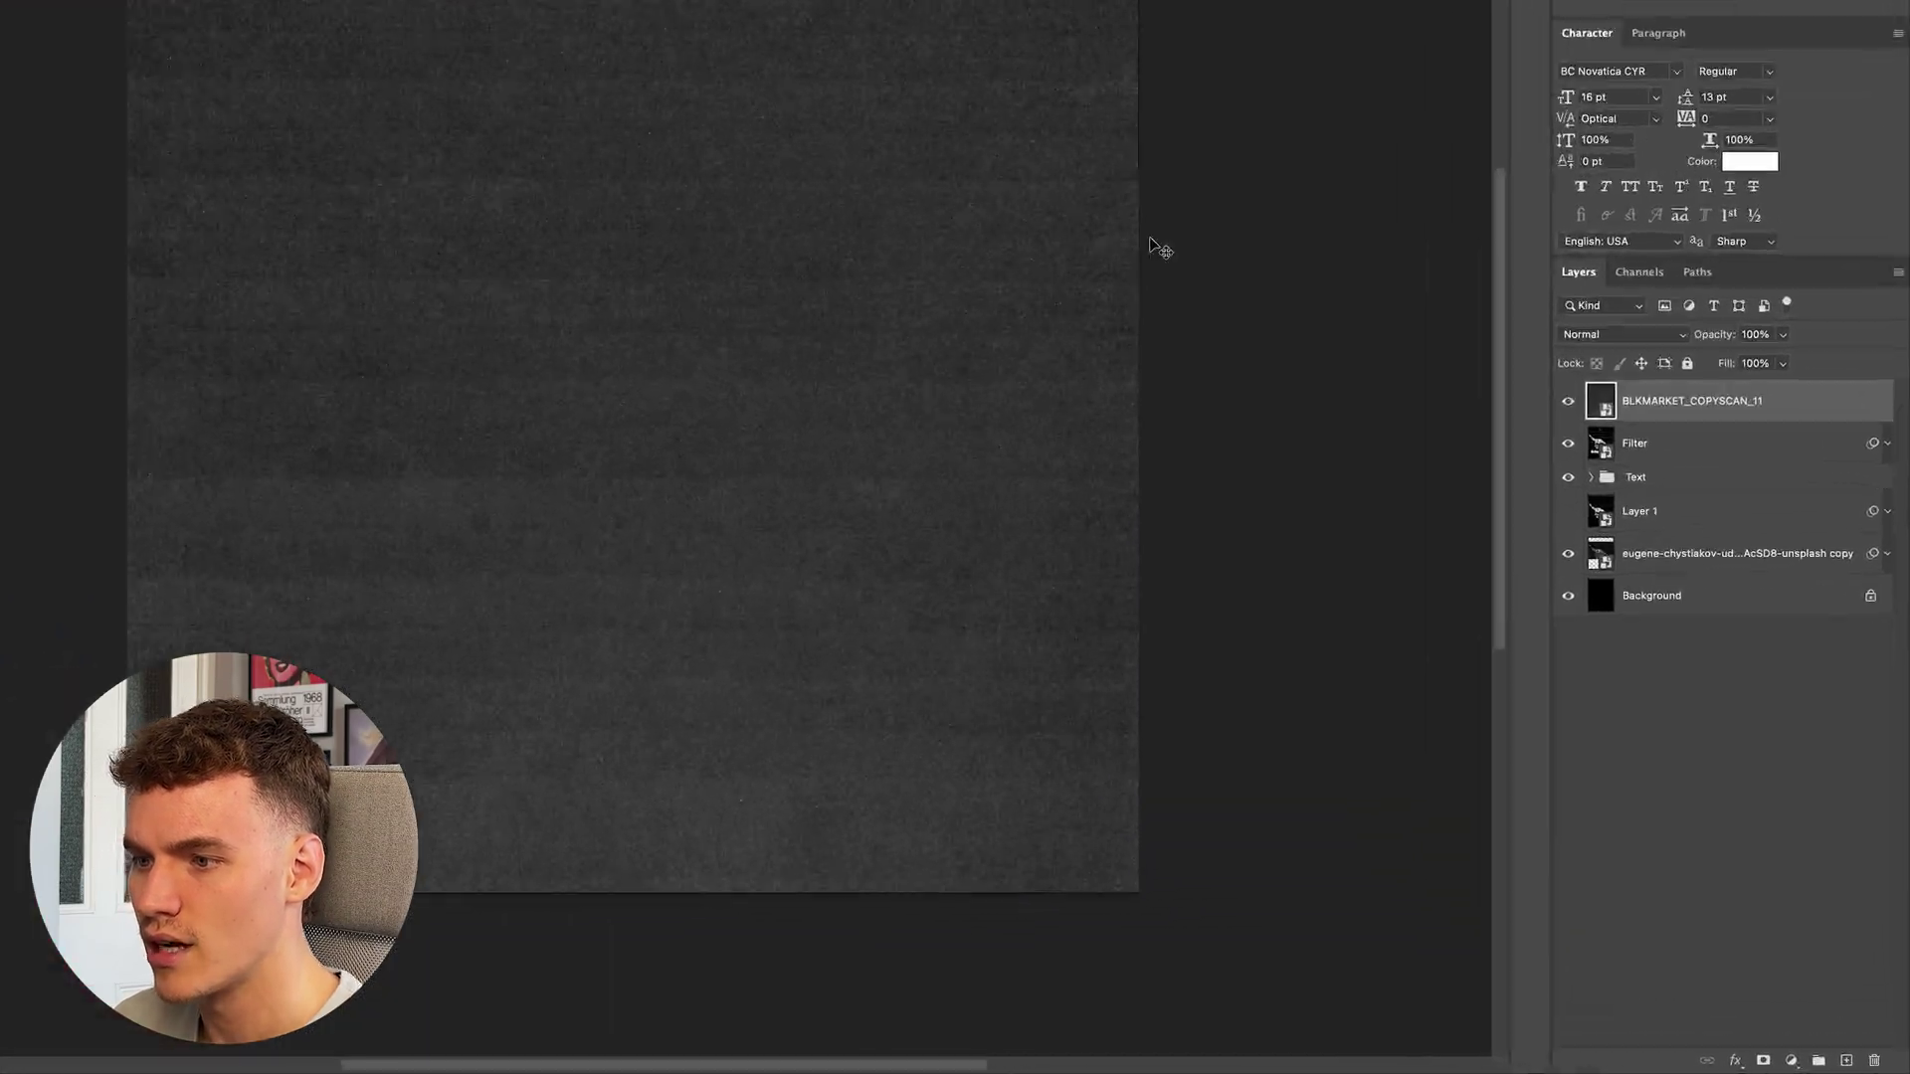
pyautogui.click(1620, 275)
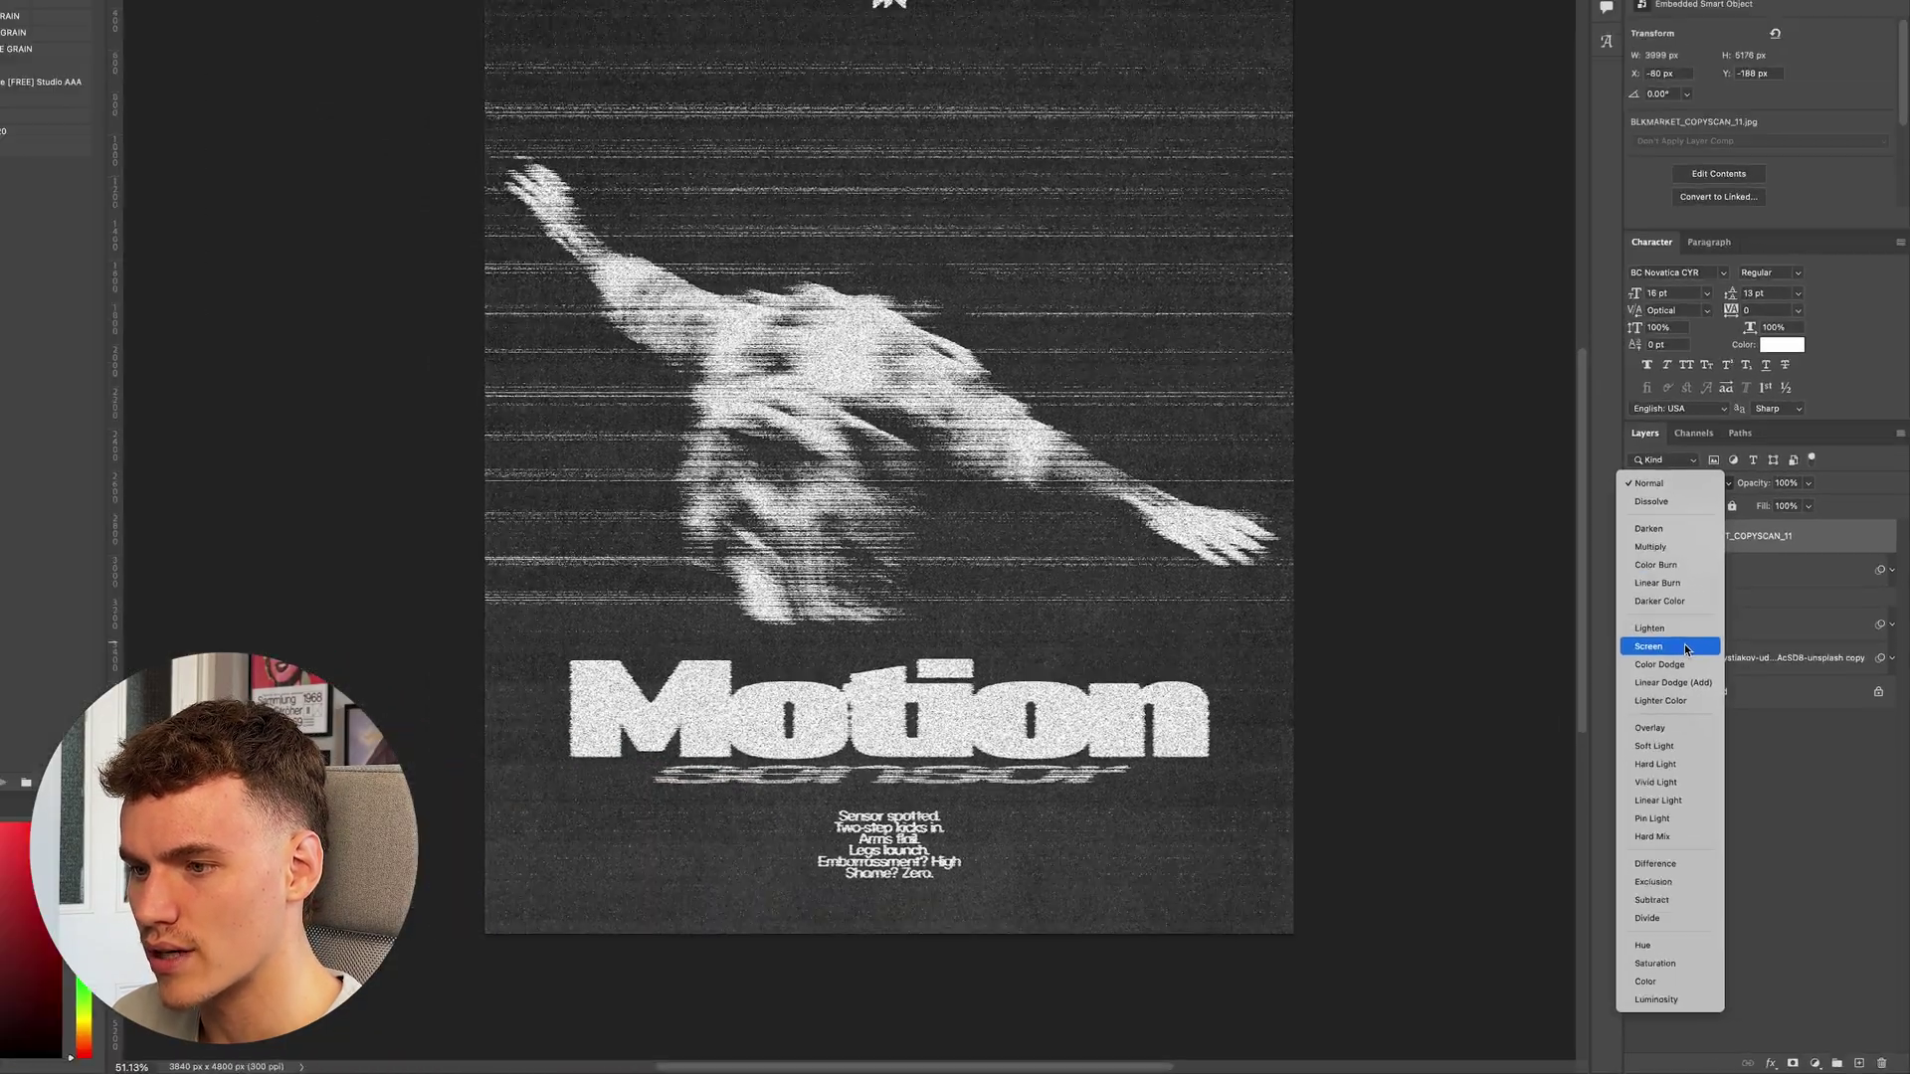
pyautogui.click(1603, 489)
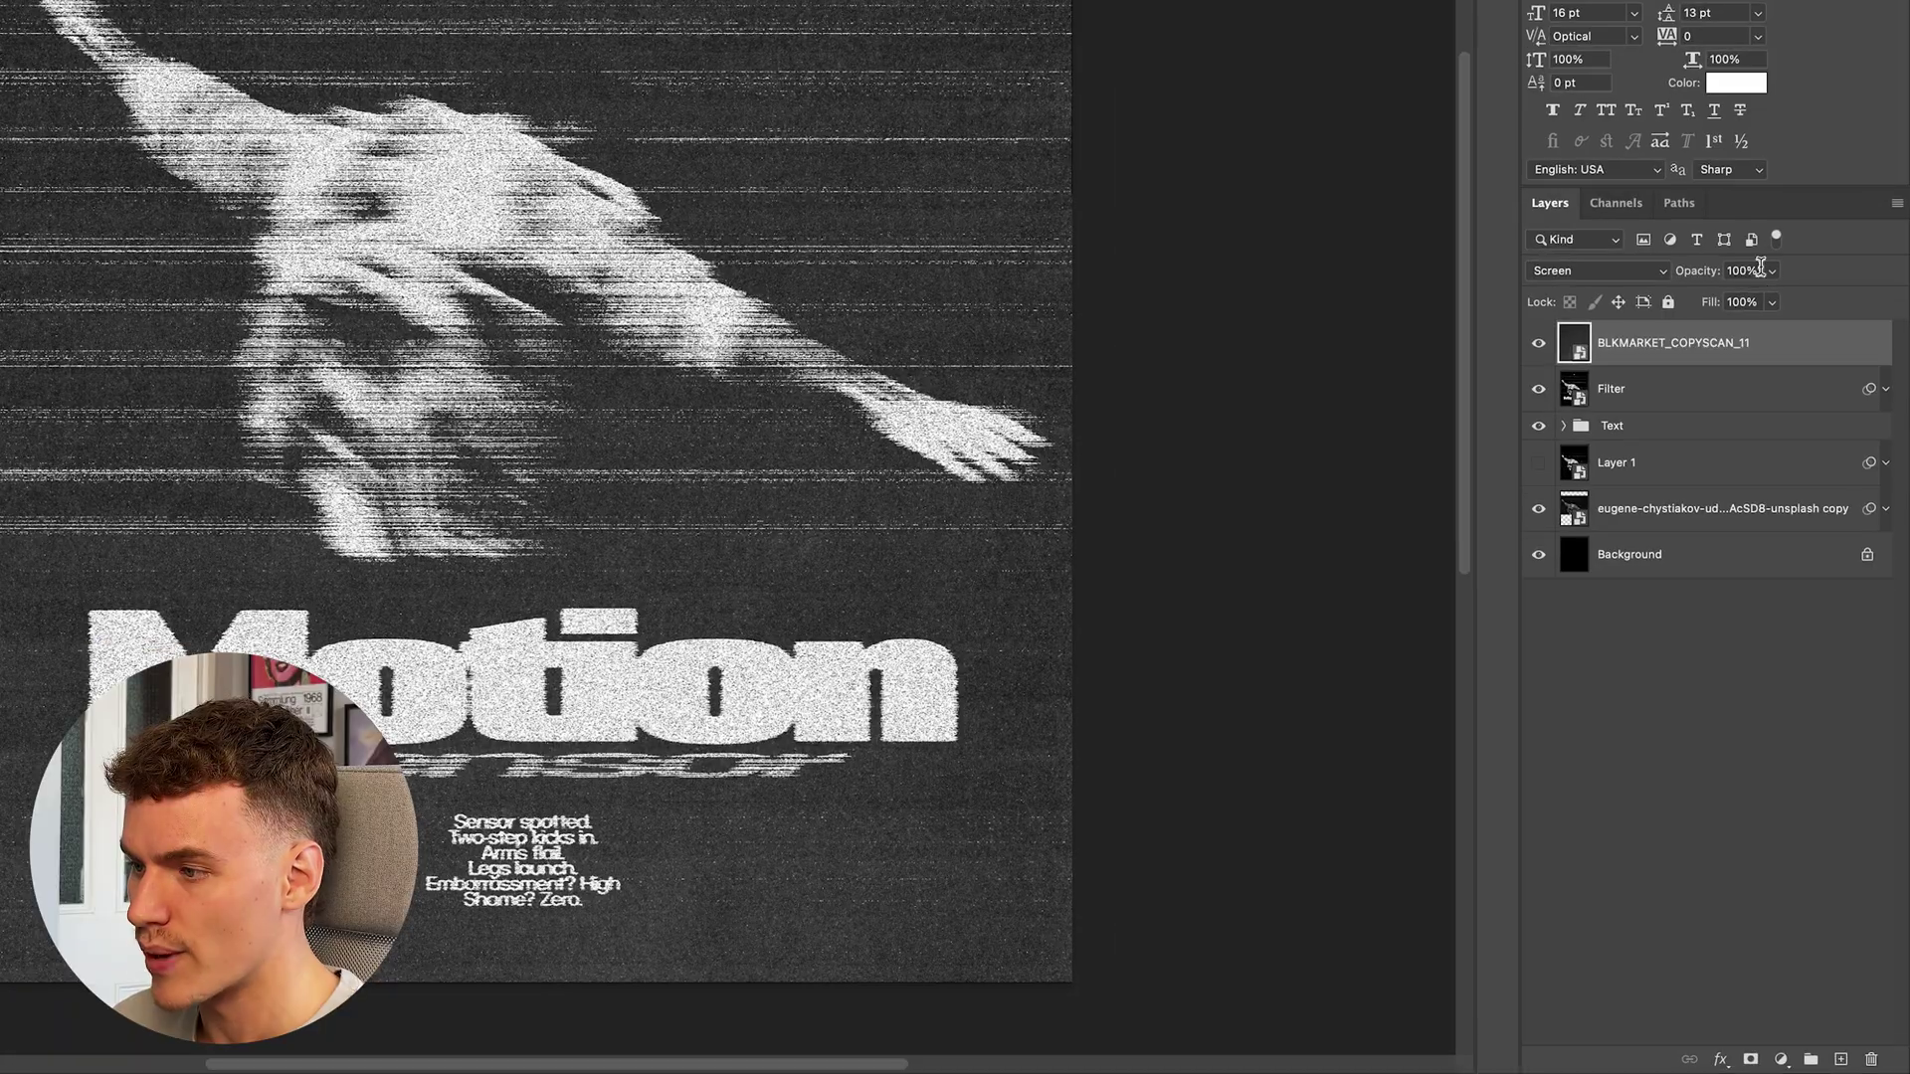
pyautogui.click(1809, 534)
pyautogui.write('30')
pyautogui.press('Return')
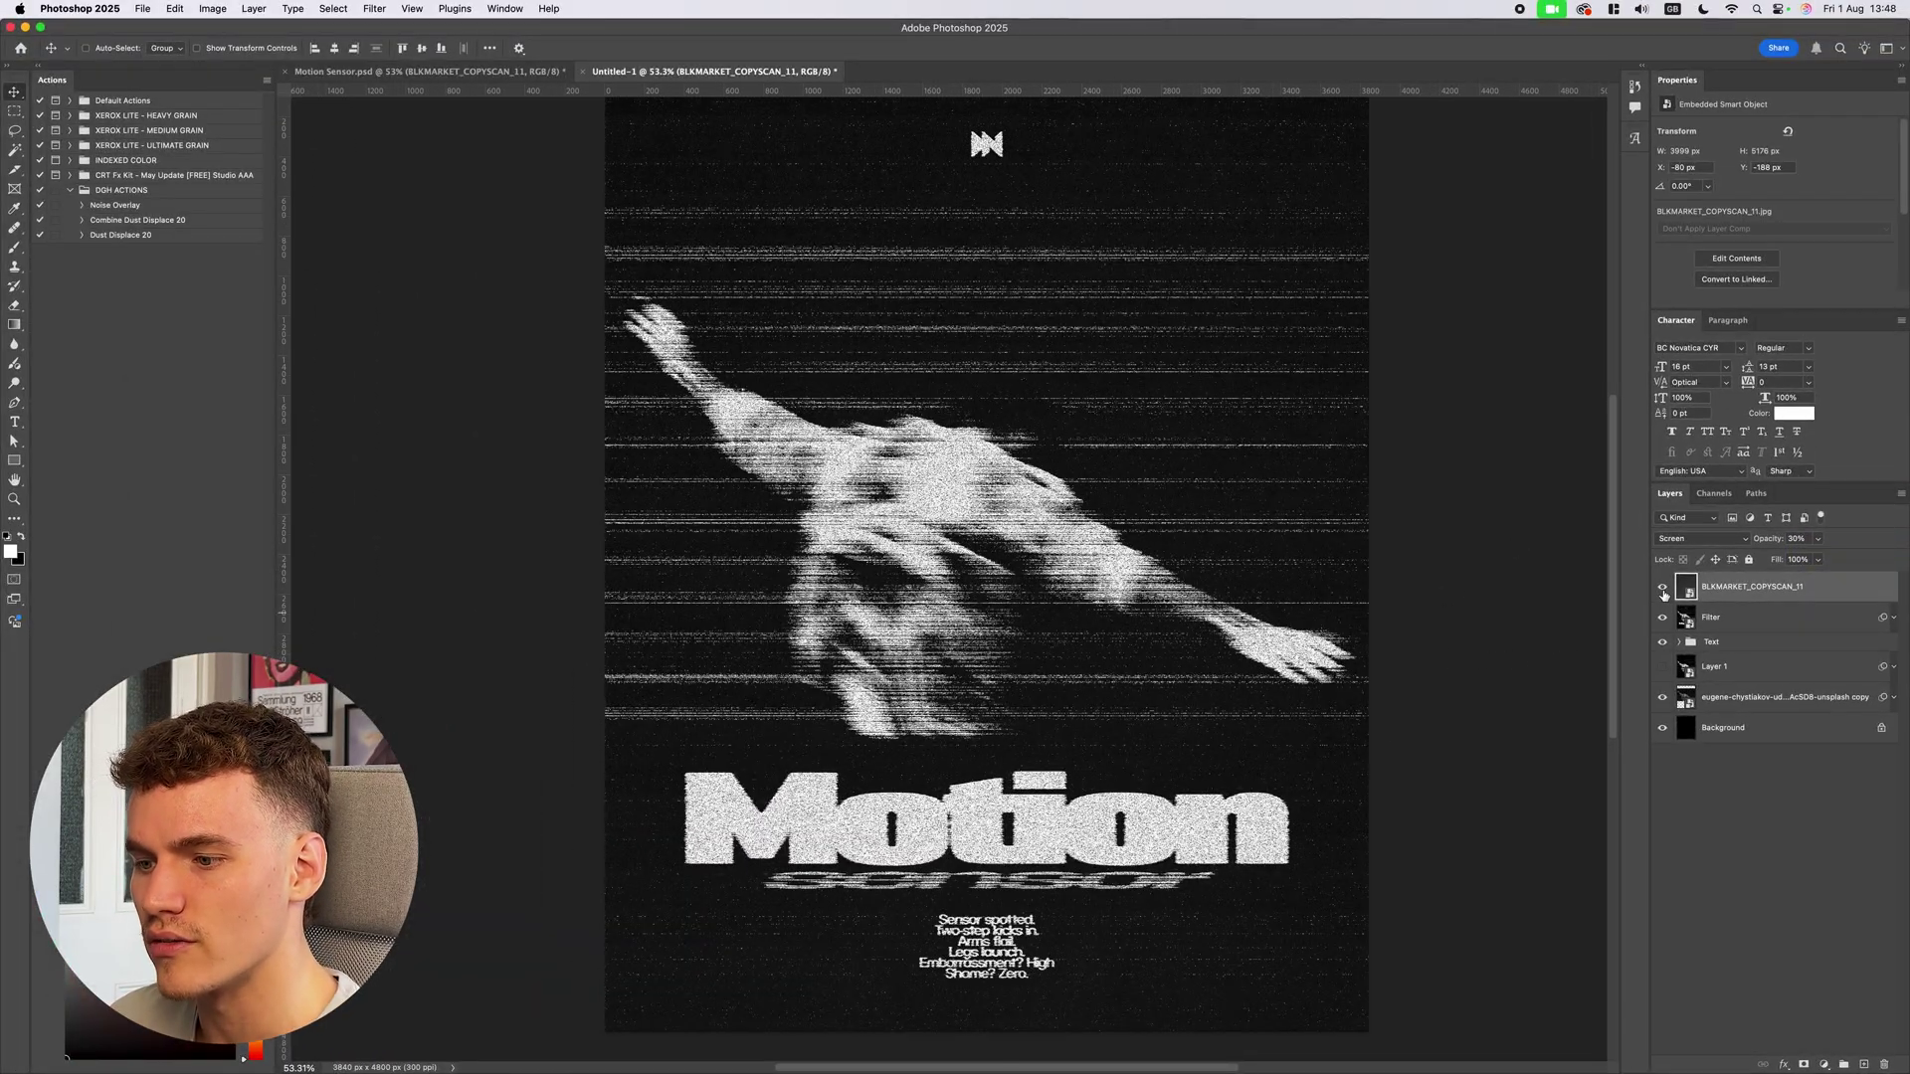
pyautogui.click(1661, 588)
pyautogui.click(1661, 588)
pyautogui.click(1661, 587)
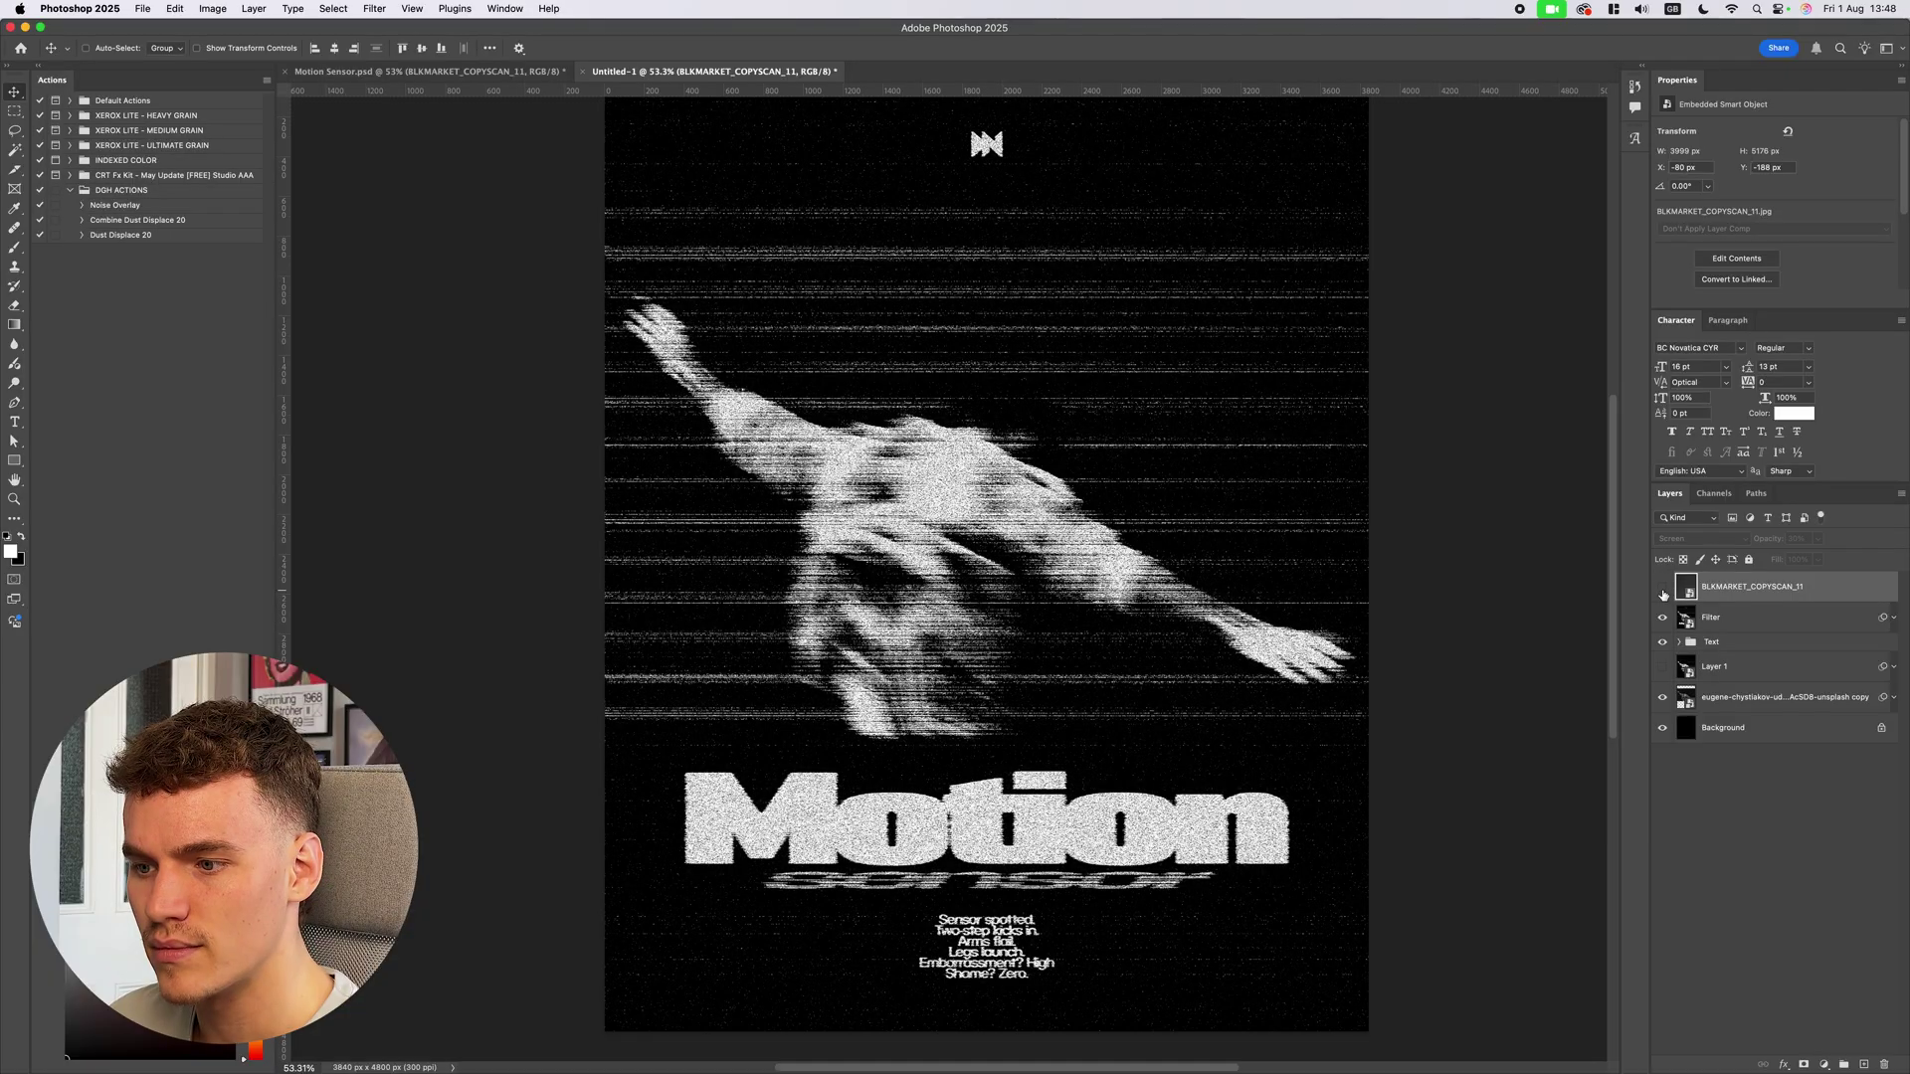
pyautogui.click(1660, 588)
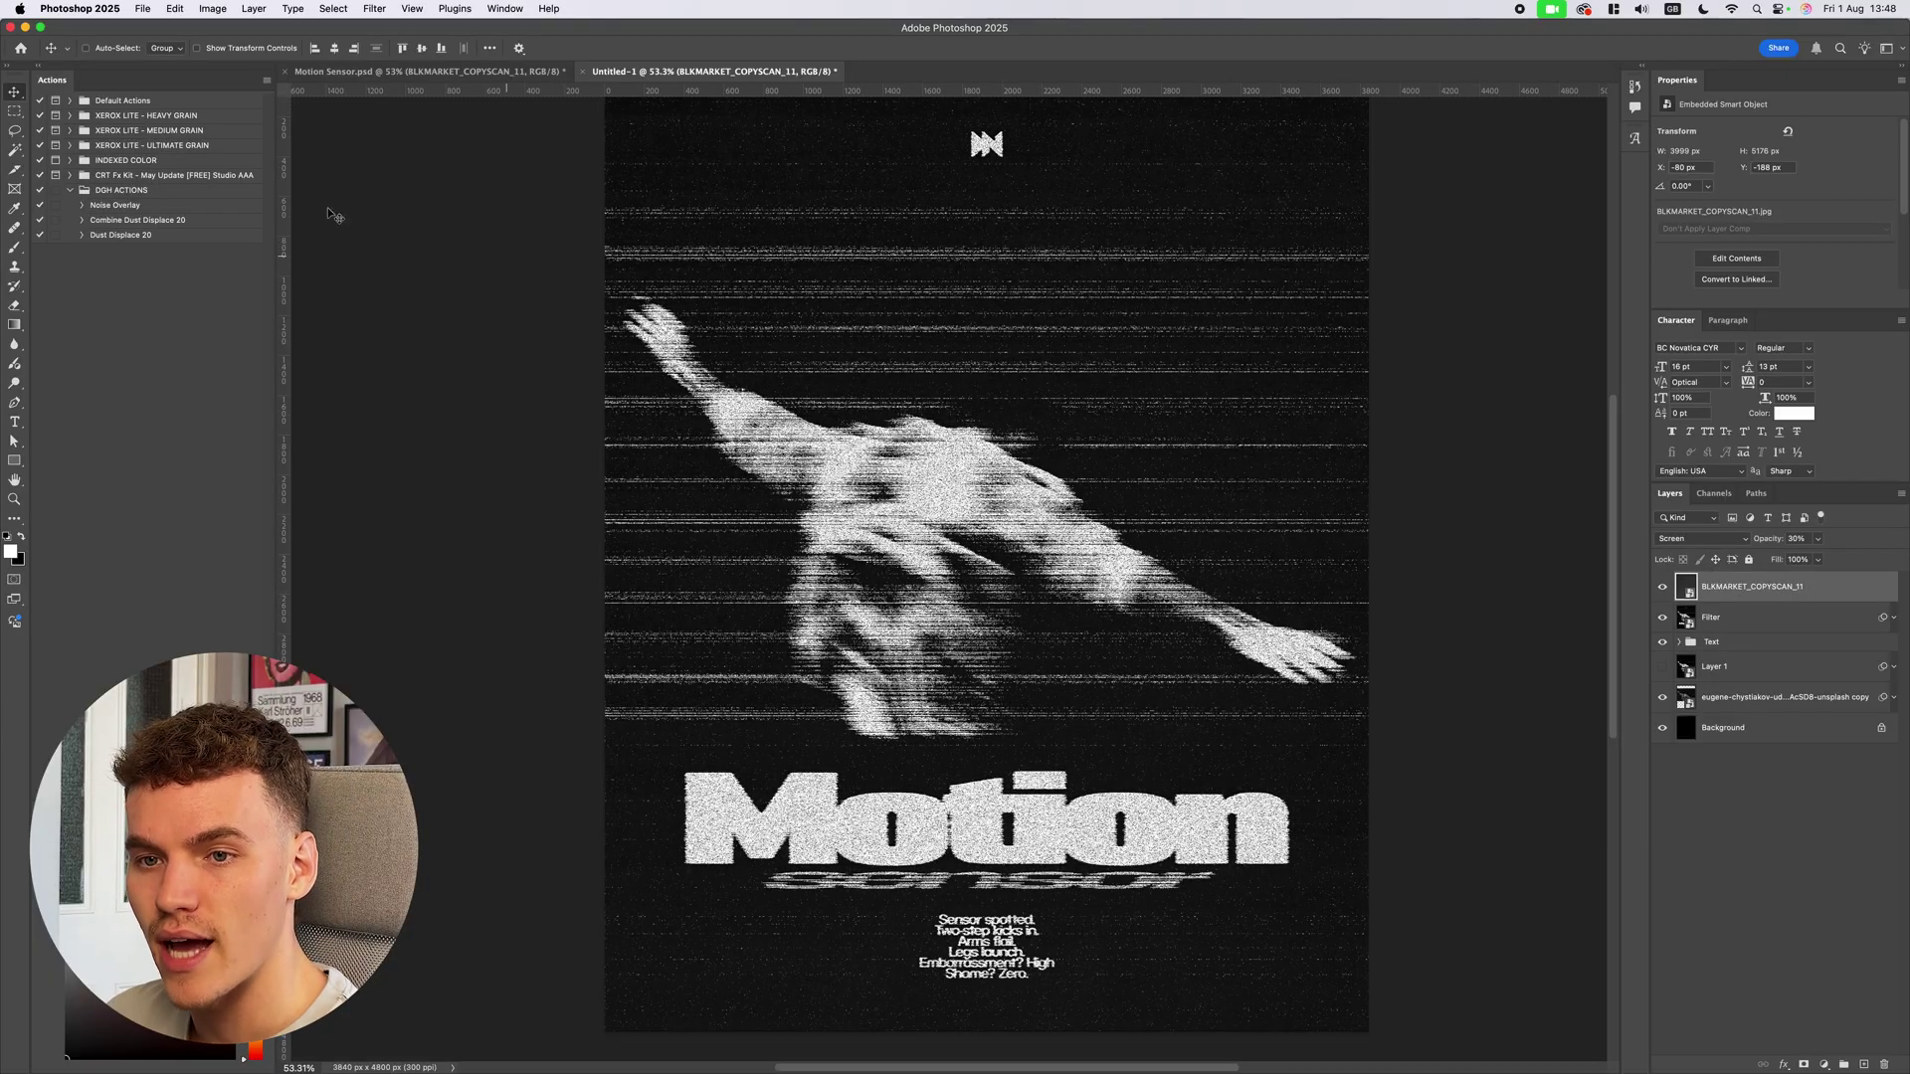
# Run the Noise Overlay action on top of the texture layer and expand the resulting Noise layer's smart filters
pyautogui.click(144, 207)
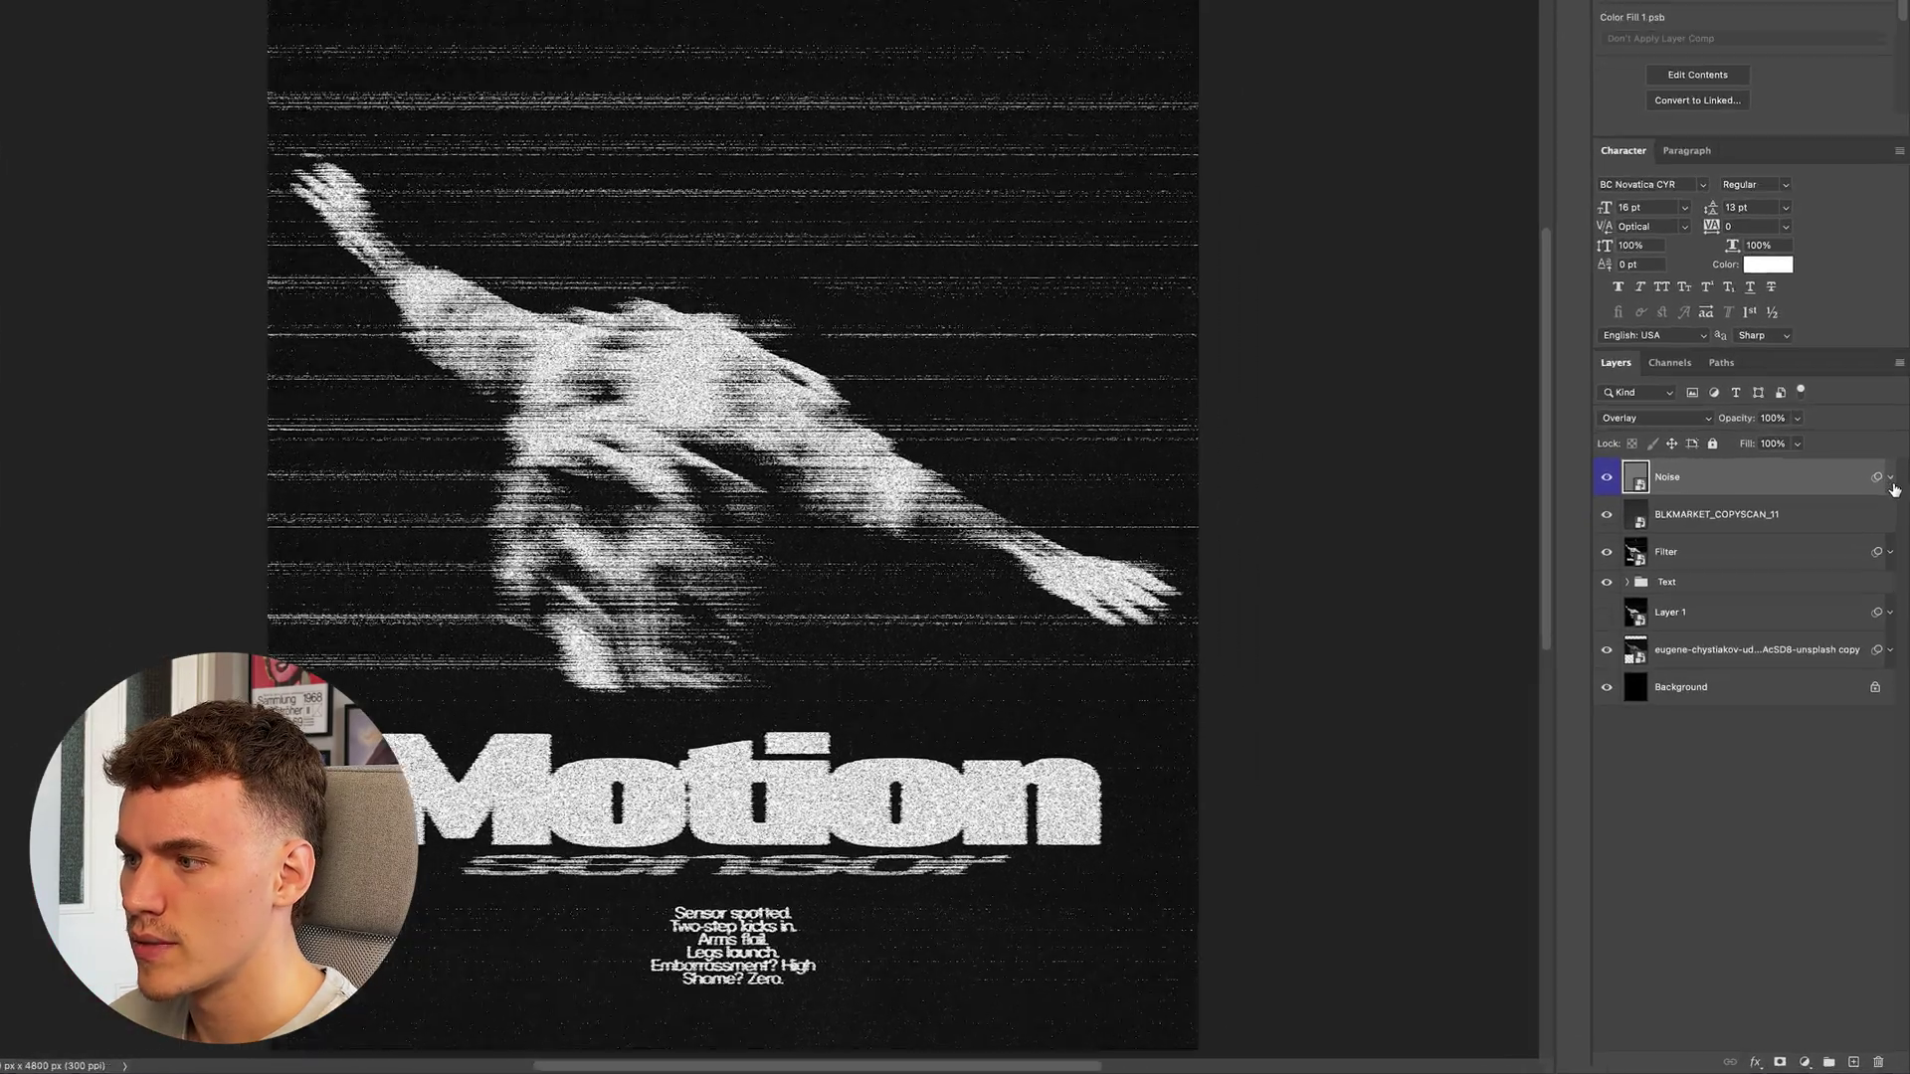
pyautogui.click(1891, 480)
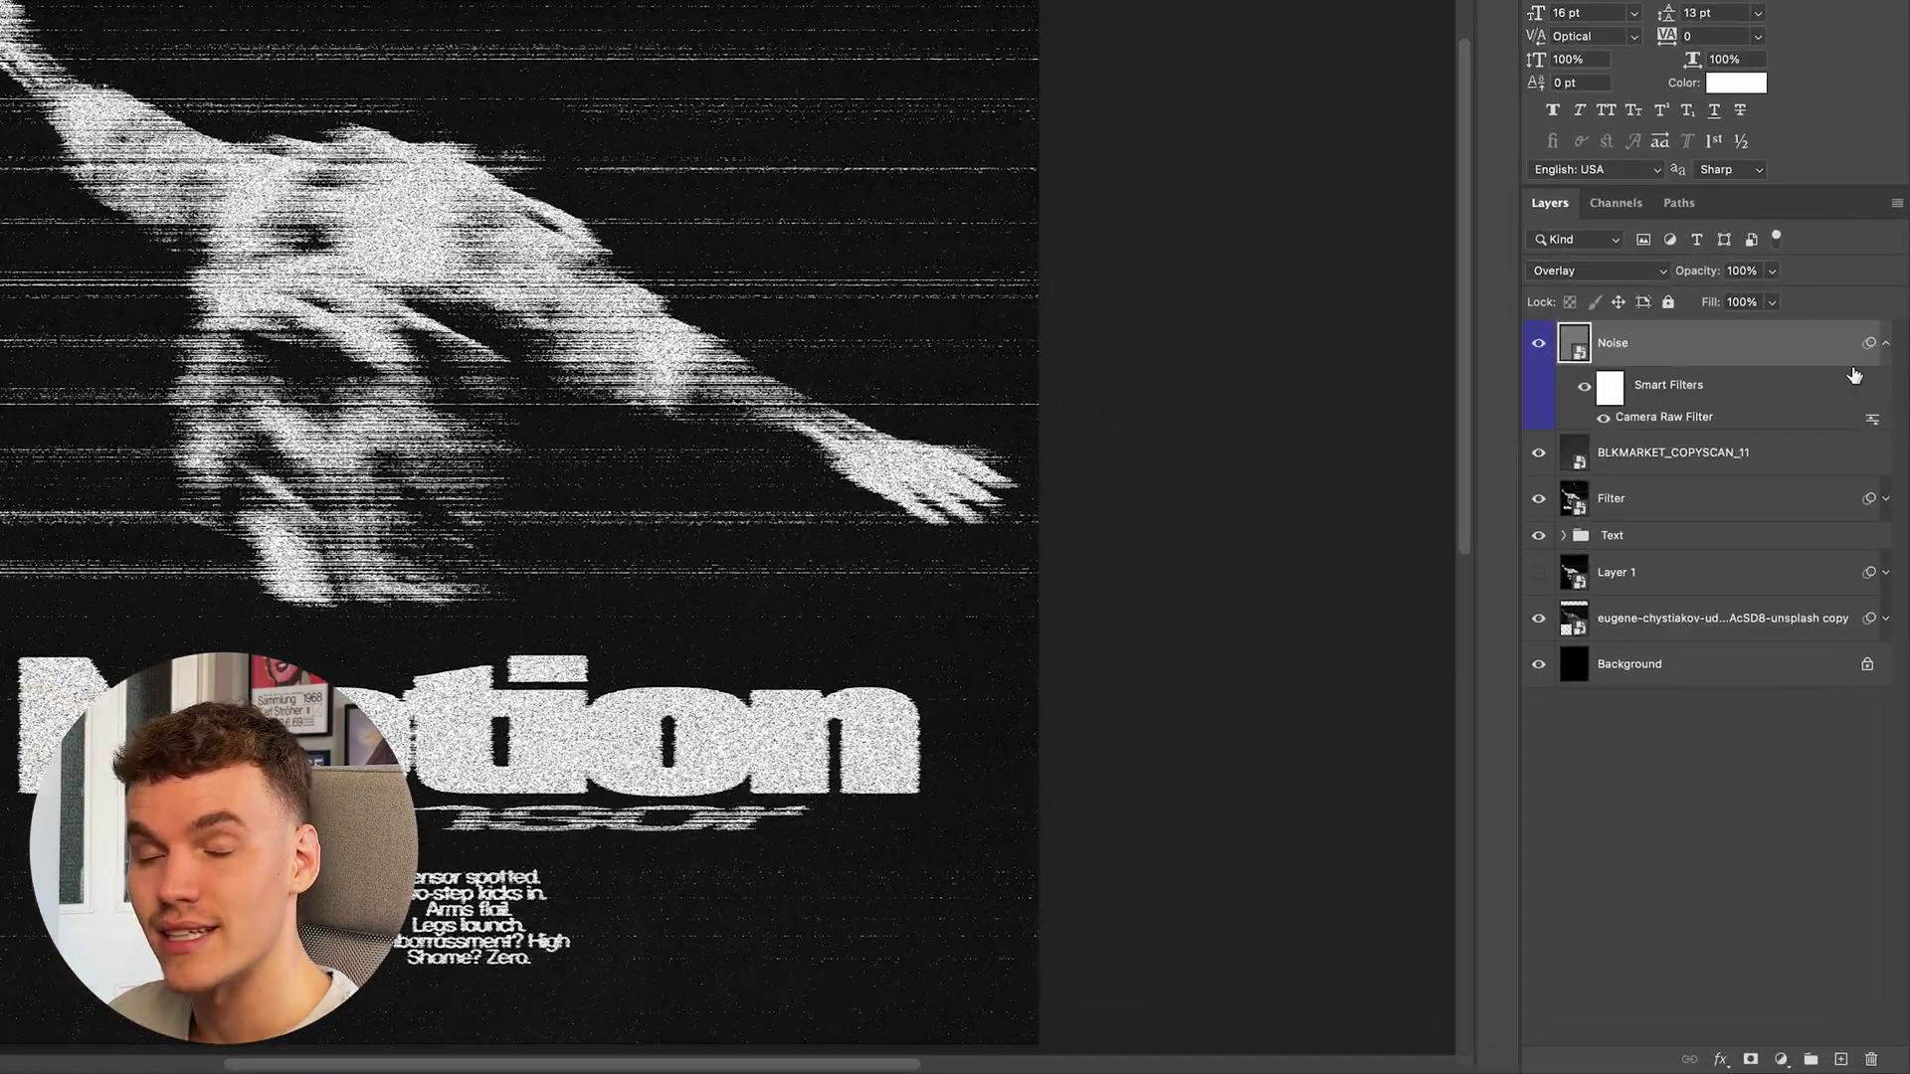
# Set the grain roughness to 80 in the Noise layer's Camera Raw Filter and apply it
pyautogui.doubleClick(1687, 422)
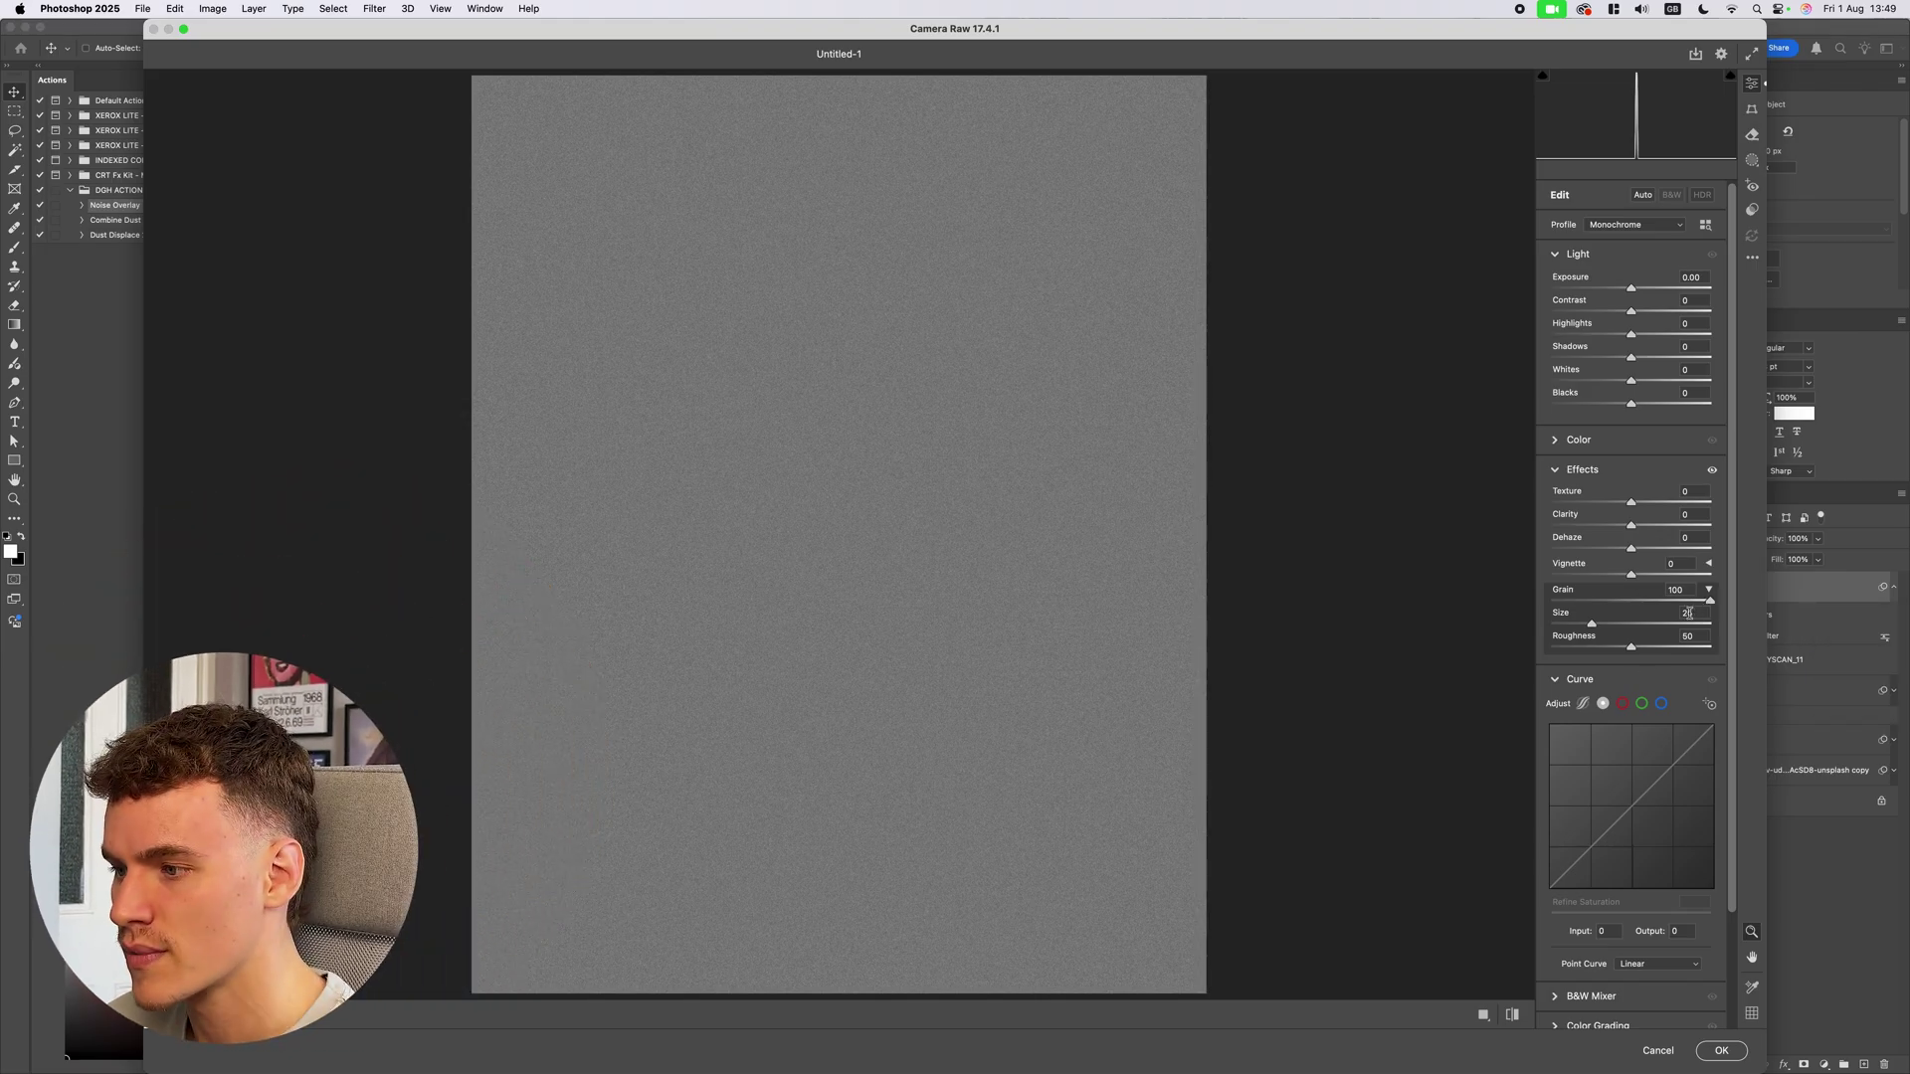
pyautogui.click(1699, 637)
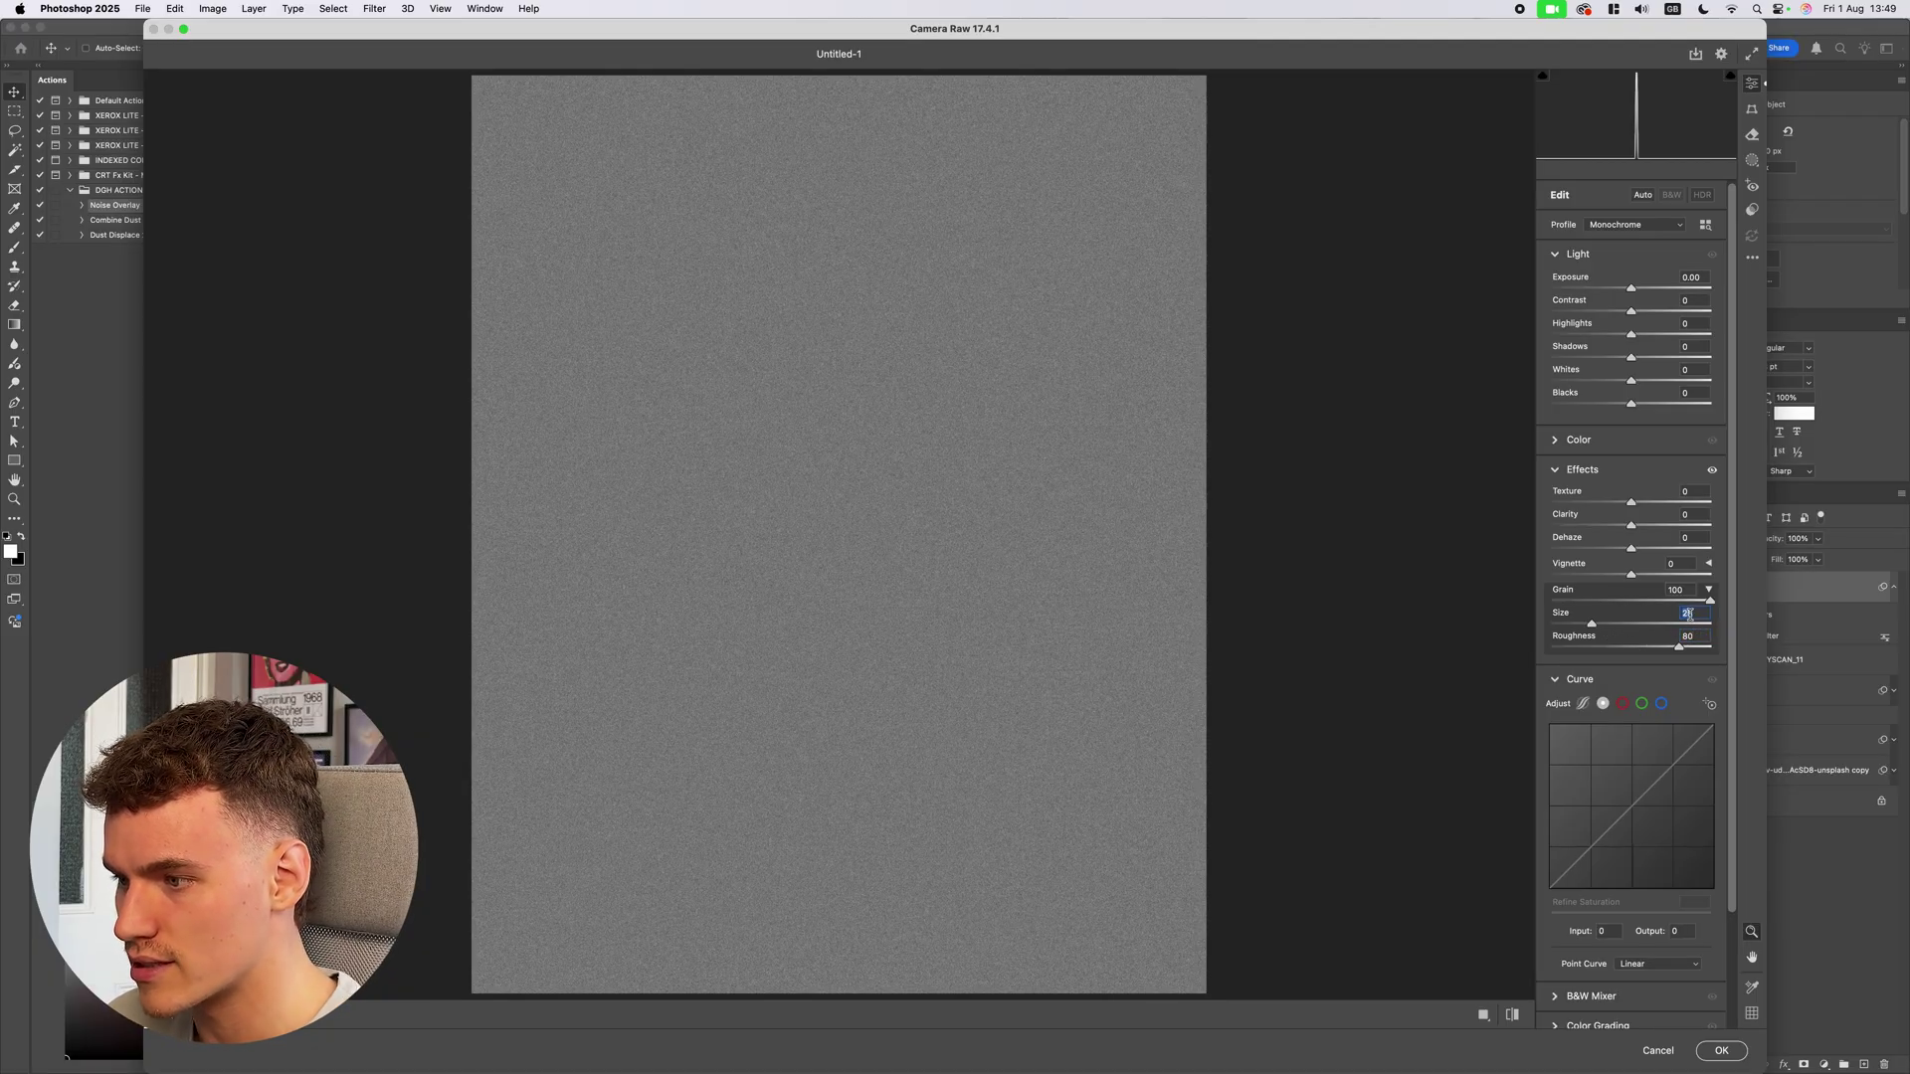
pyautogui.click(1737, 1048)
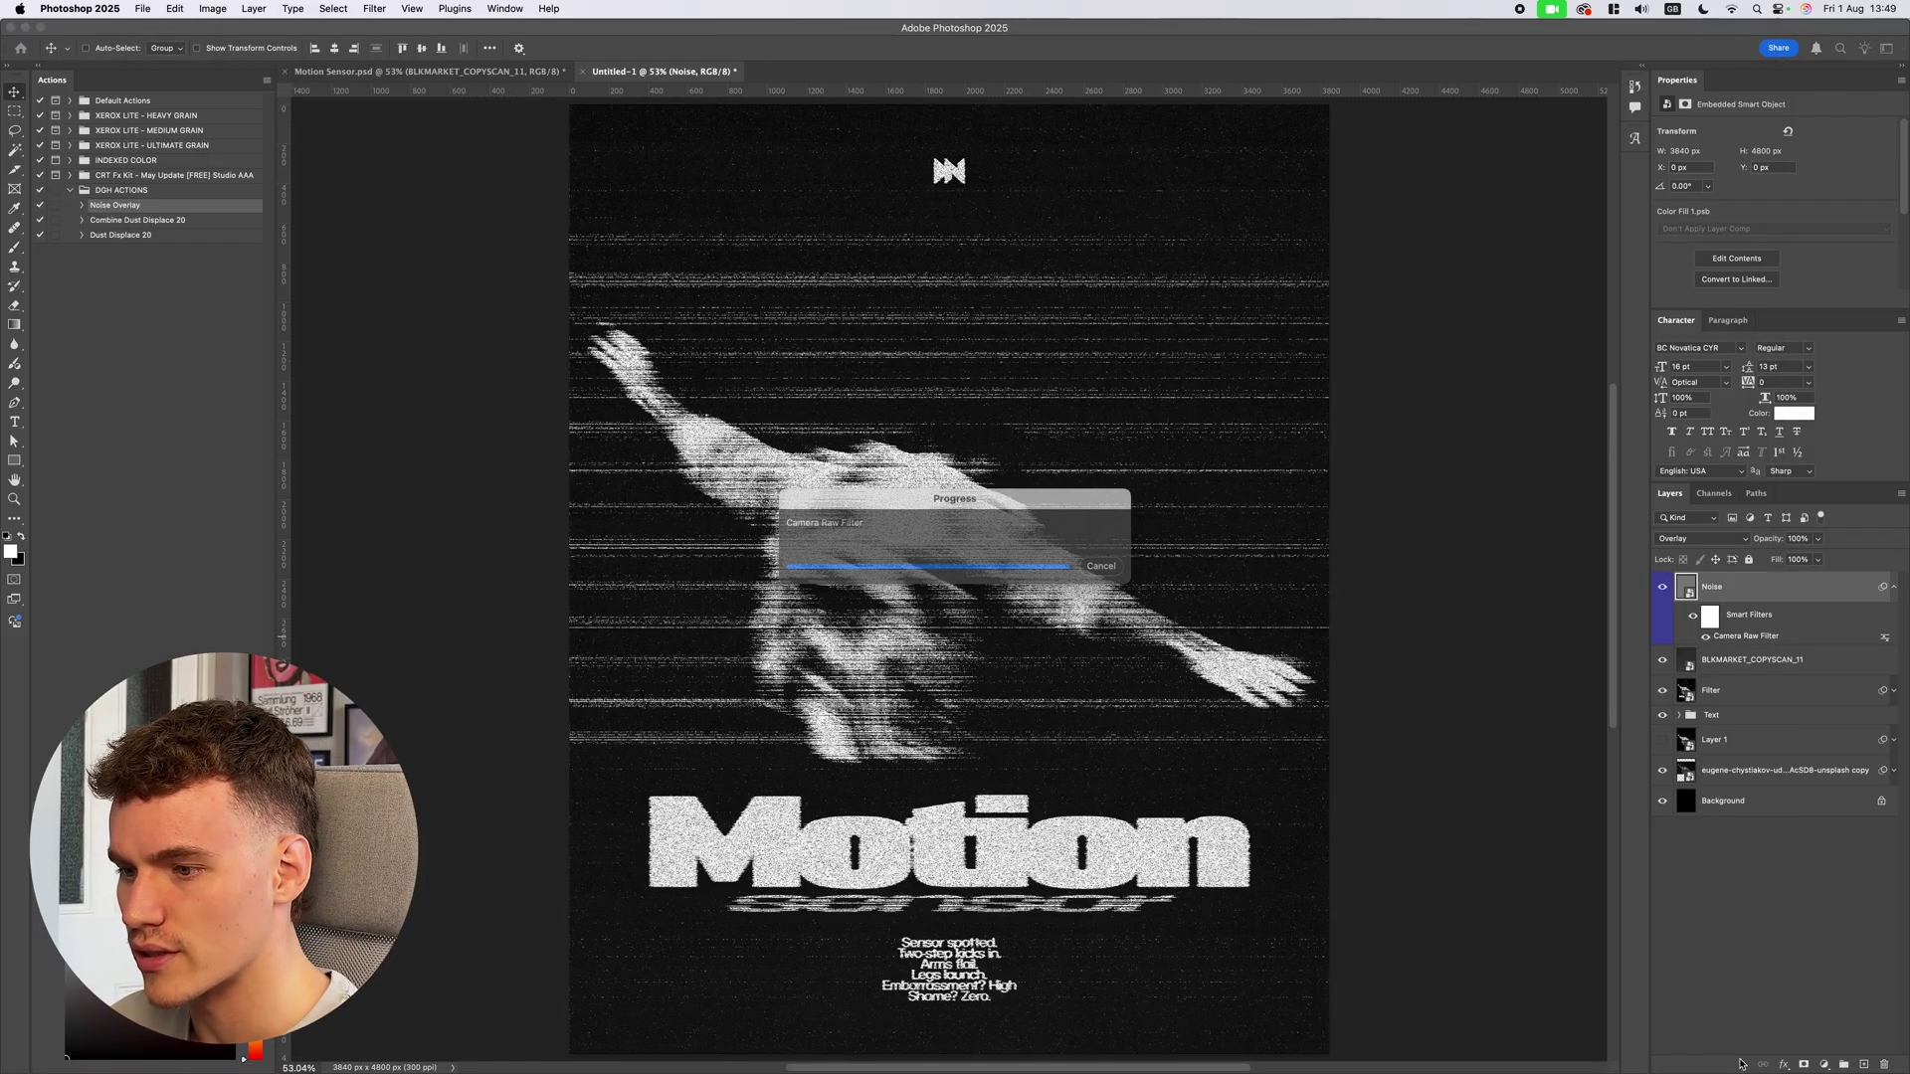
# Compare the poster's fine detail with the Noise layer hidden and shown, leaving the layer on
pyautogui.click(1723, 540)
pyautogui.click(1722, 538)
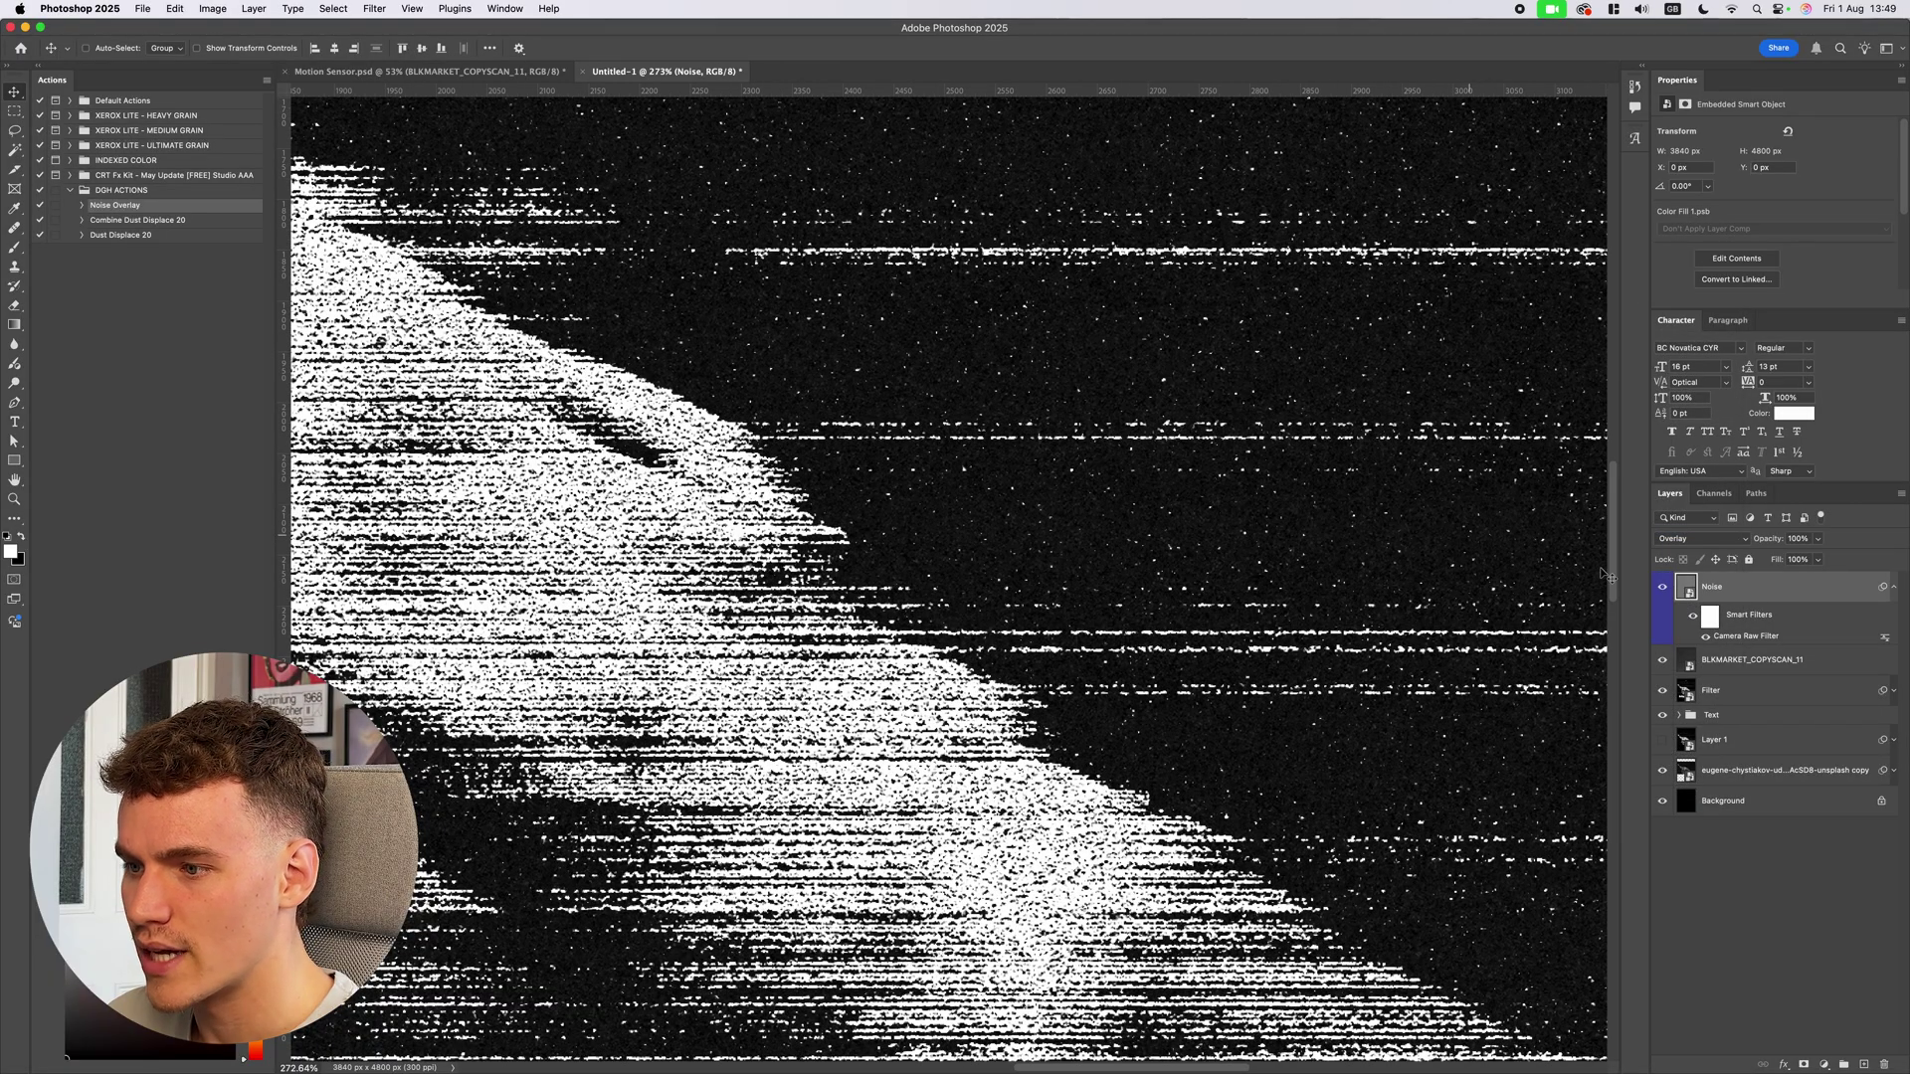
pyautogui.click(1658, 587)
pyautogui.click(1658, 587)
pyautogui.scroll(8, 1215, 534)
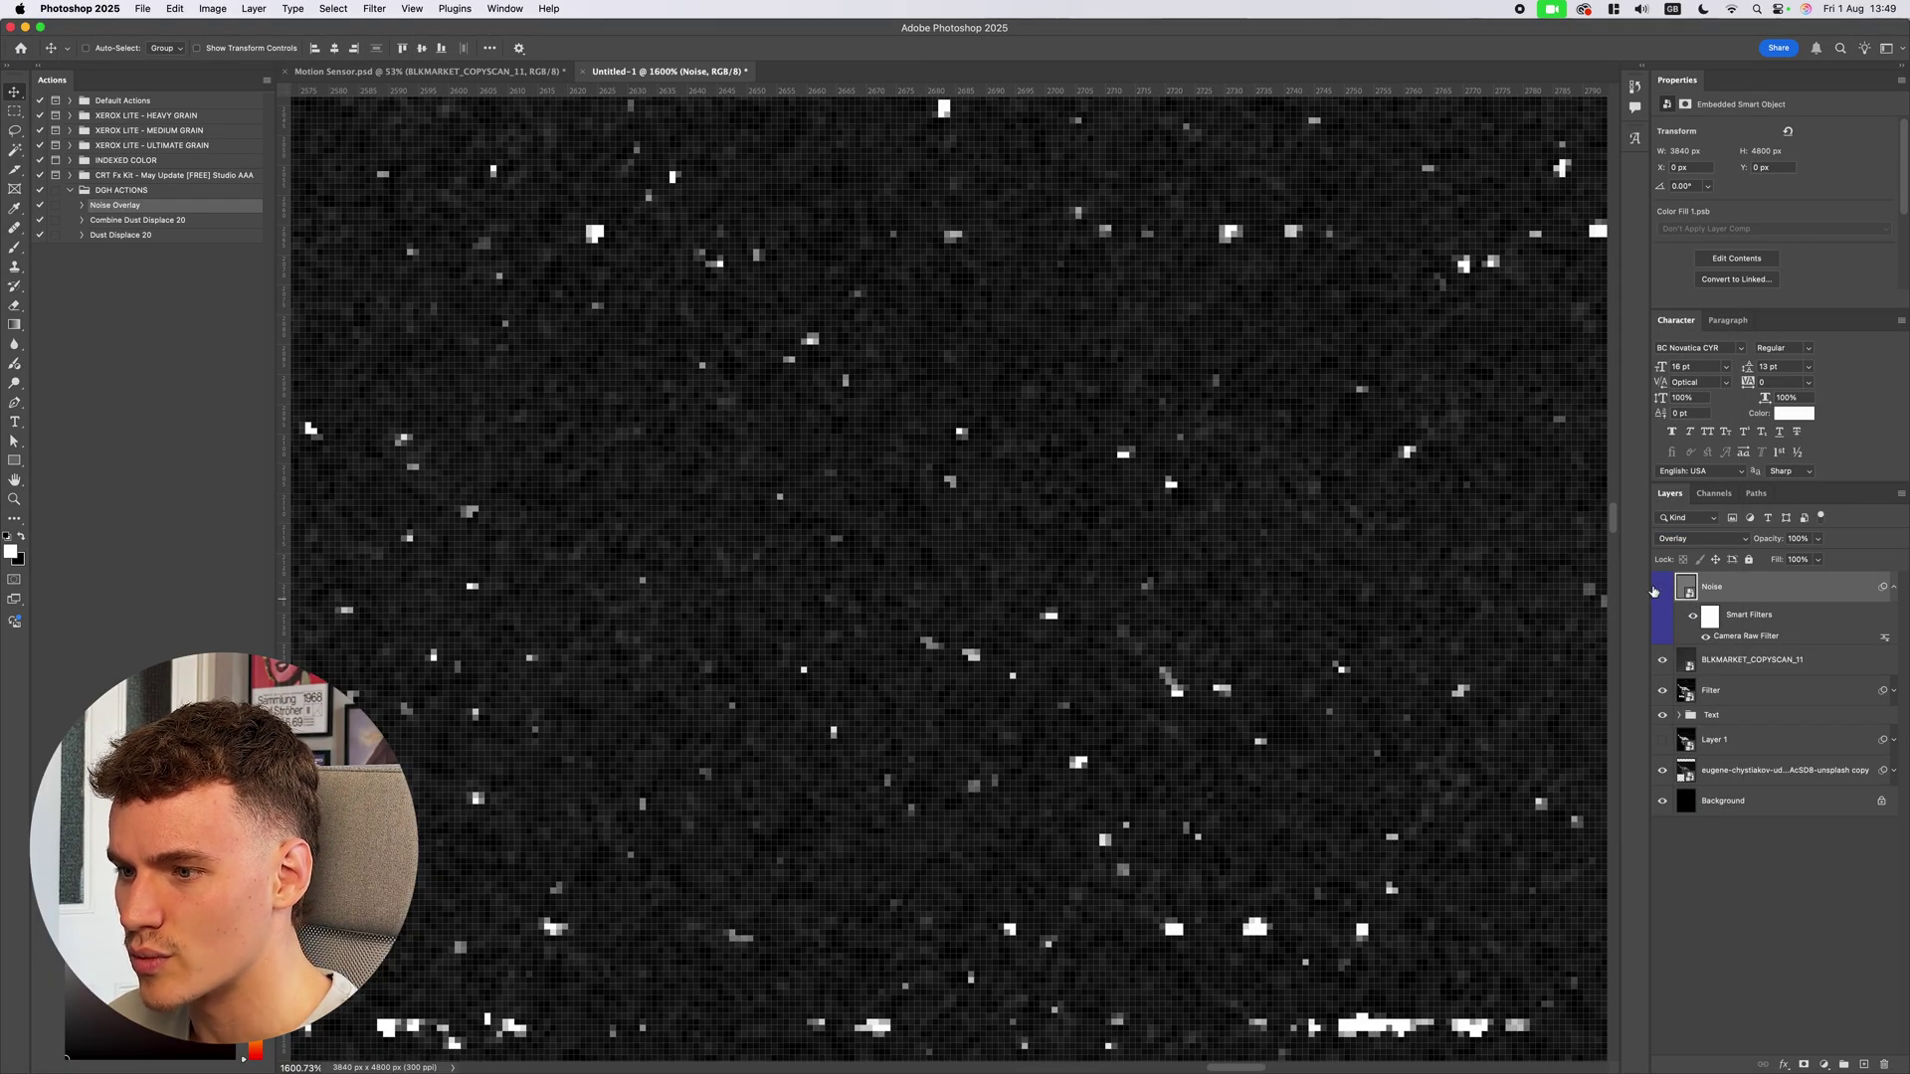
pyautogui.click(1654, 591)
pyautogui.click(1658, 588)
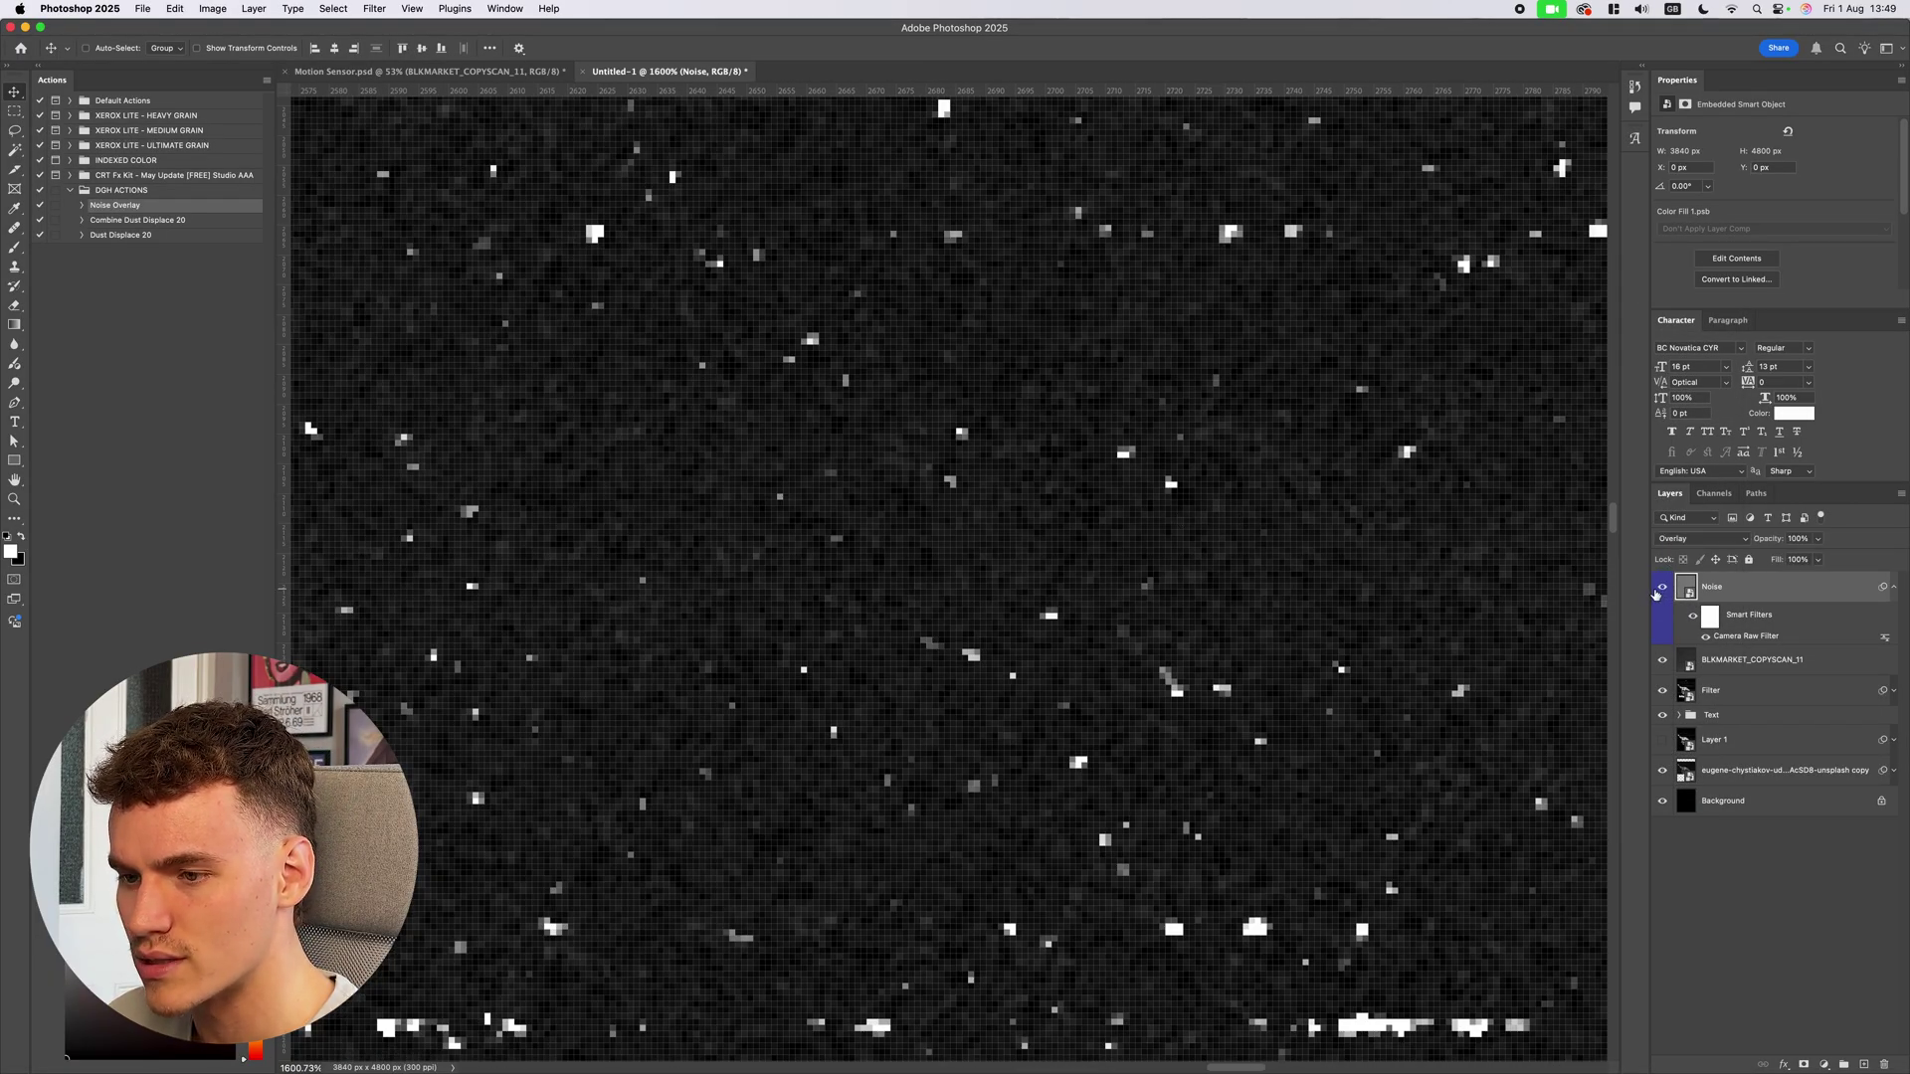
pyautogui.click(1661, 591)
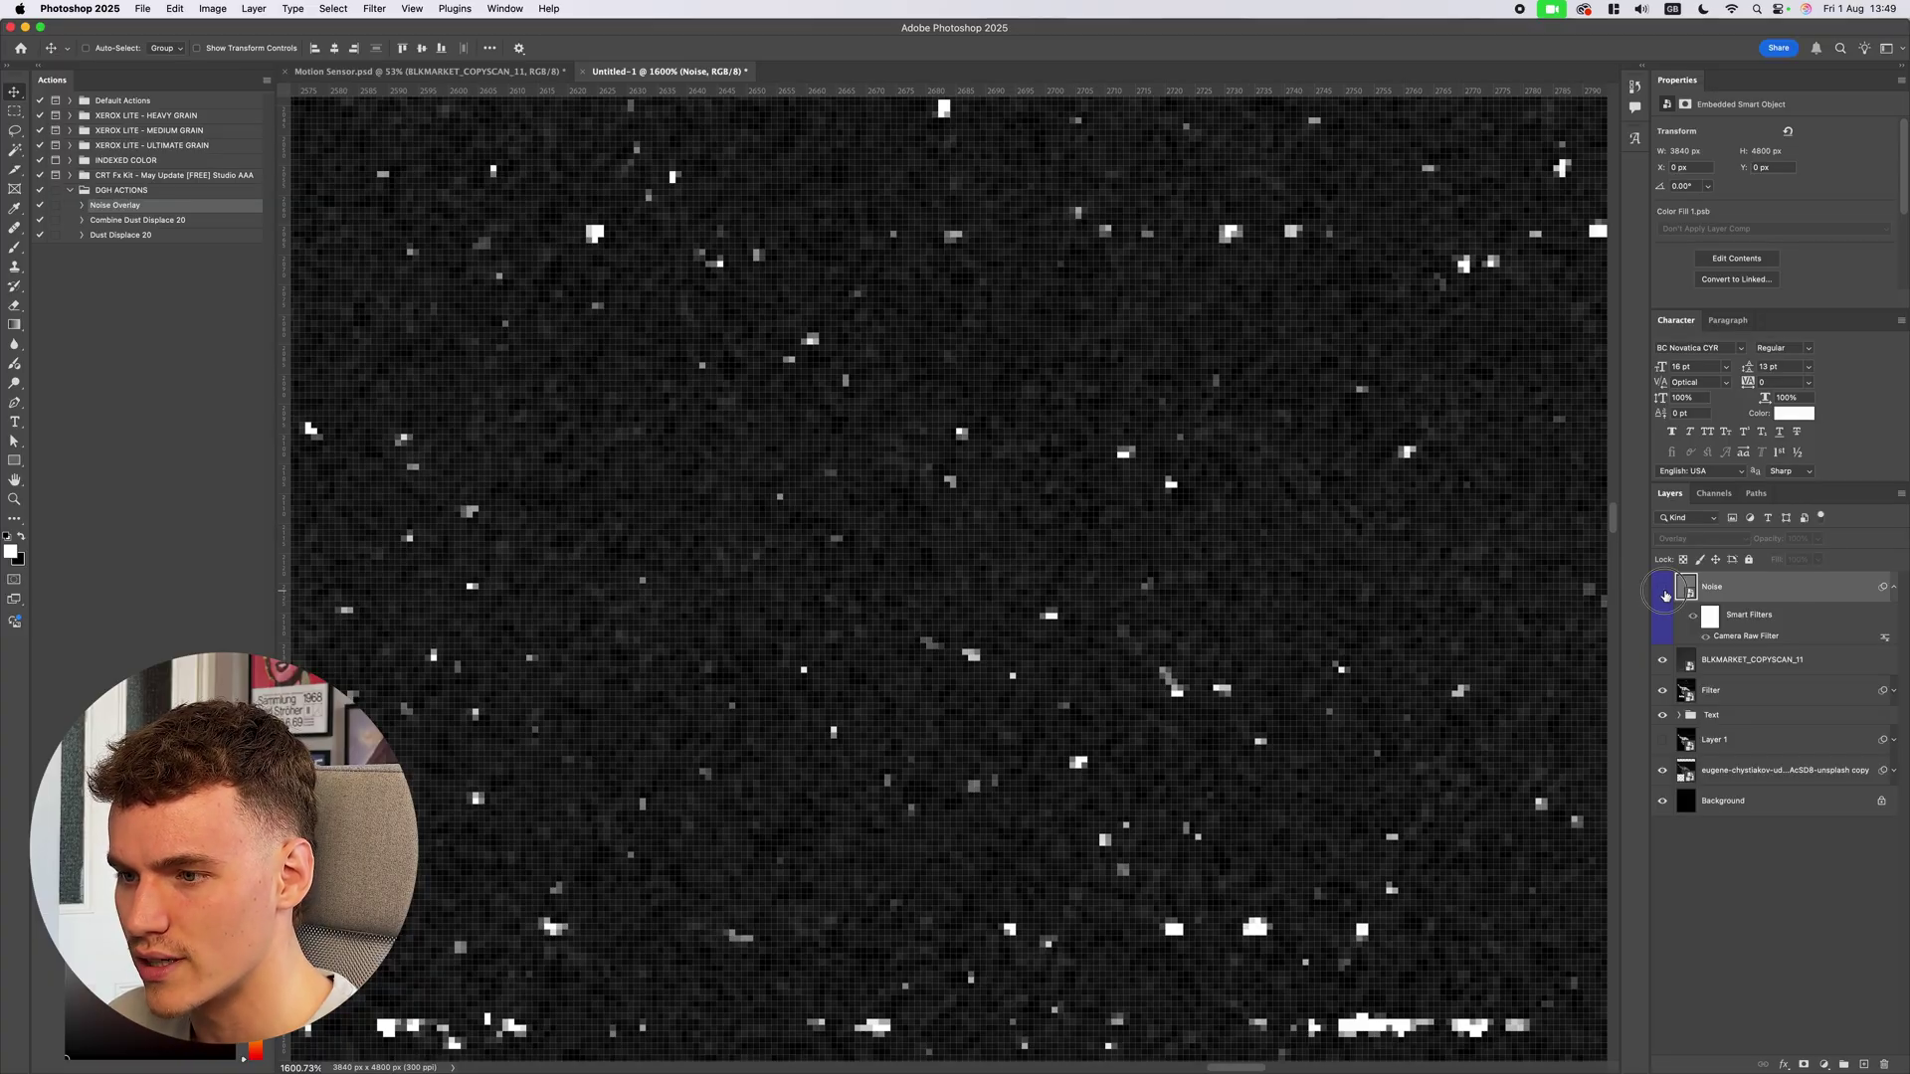
pyautogui.click(1661, 590)
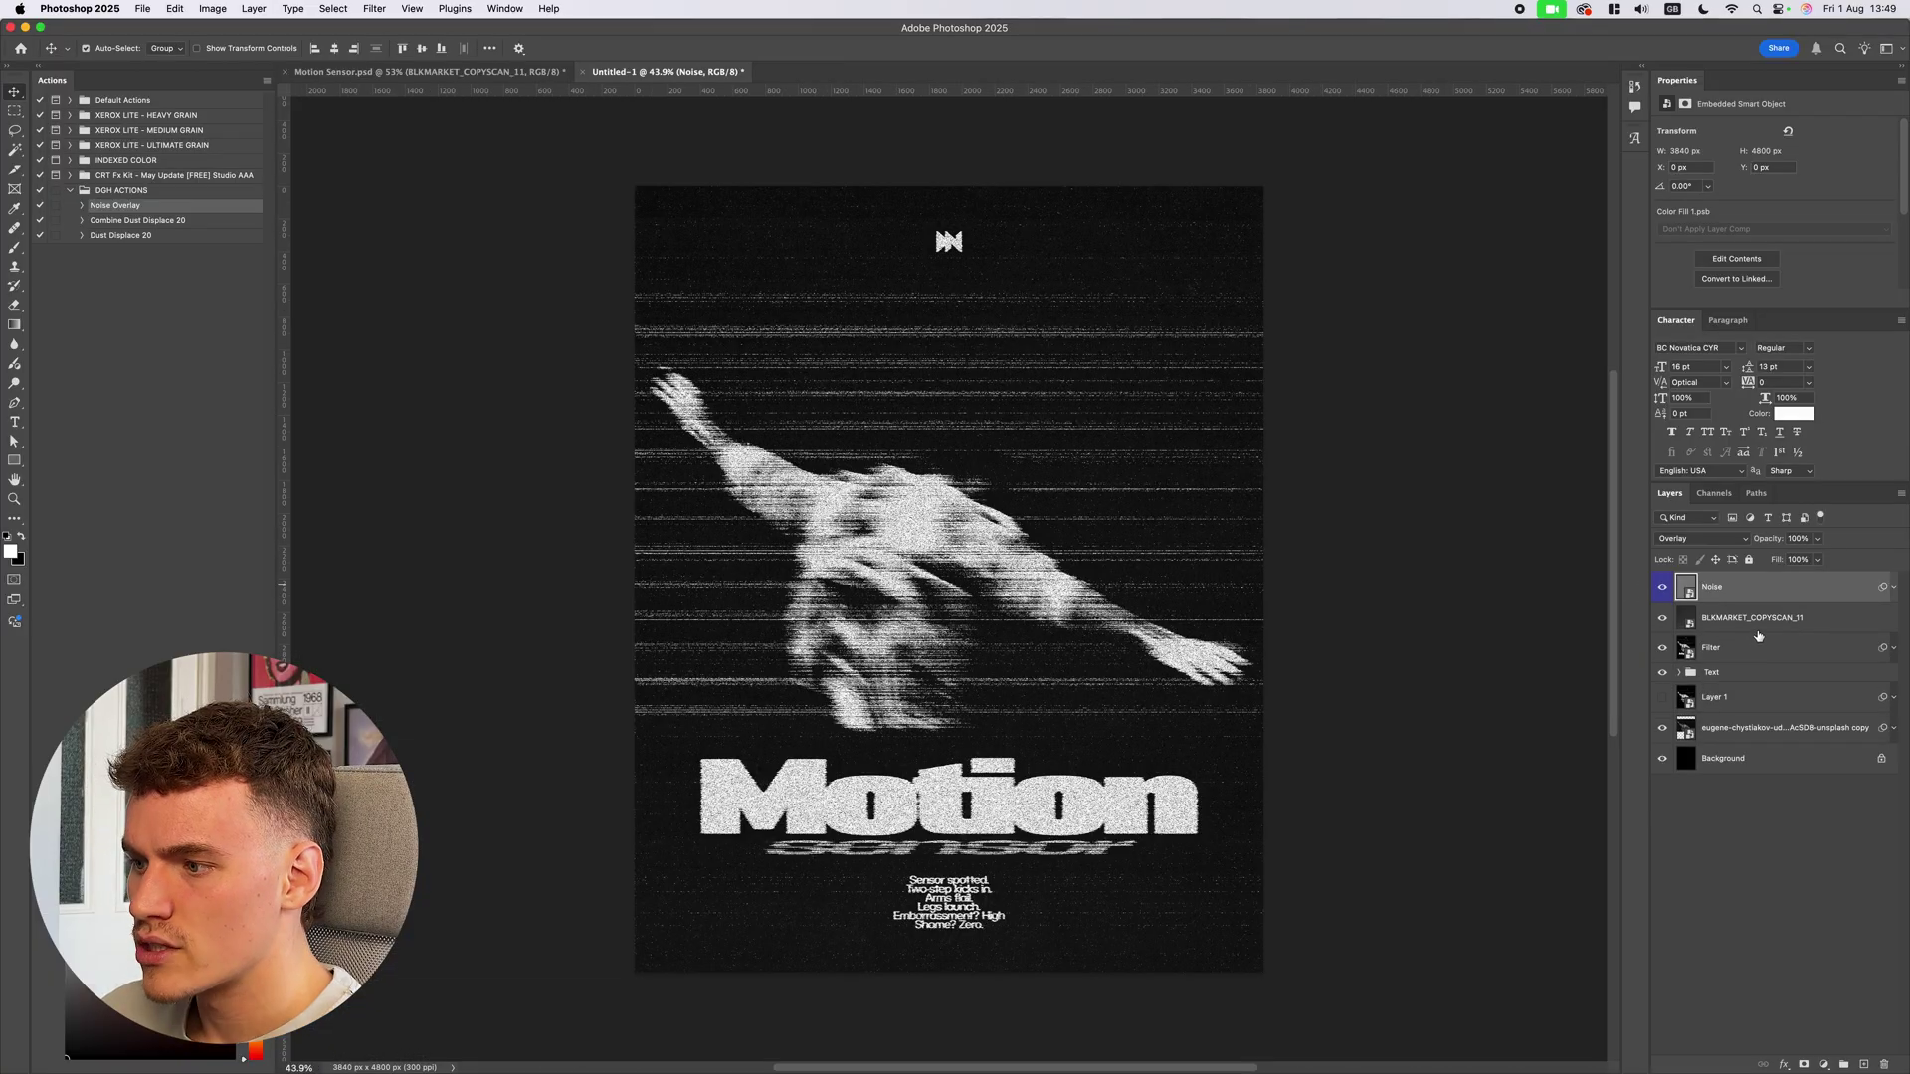
# Group the Noise and BLKMARKET_COPYSCAN_11 layers and name the group Texture
pyautogui.keyDown('shift'); pyautogui.click(1757, 617); pyautogui.keyUp('shift')
pyautogui.press('super+g')
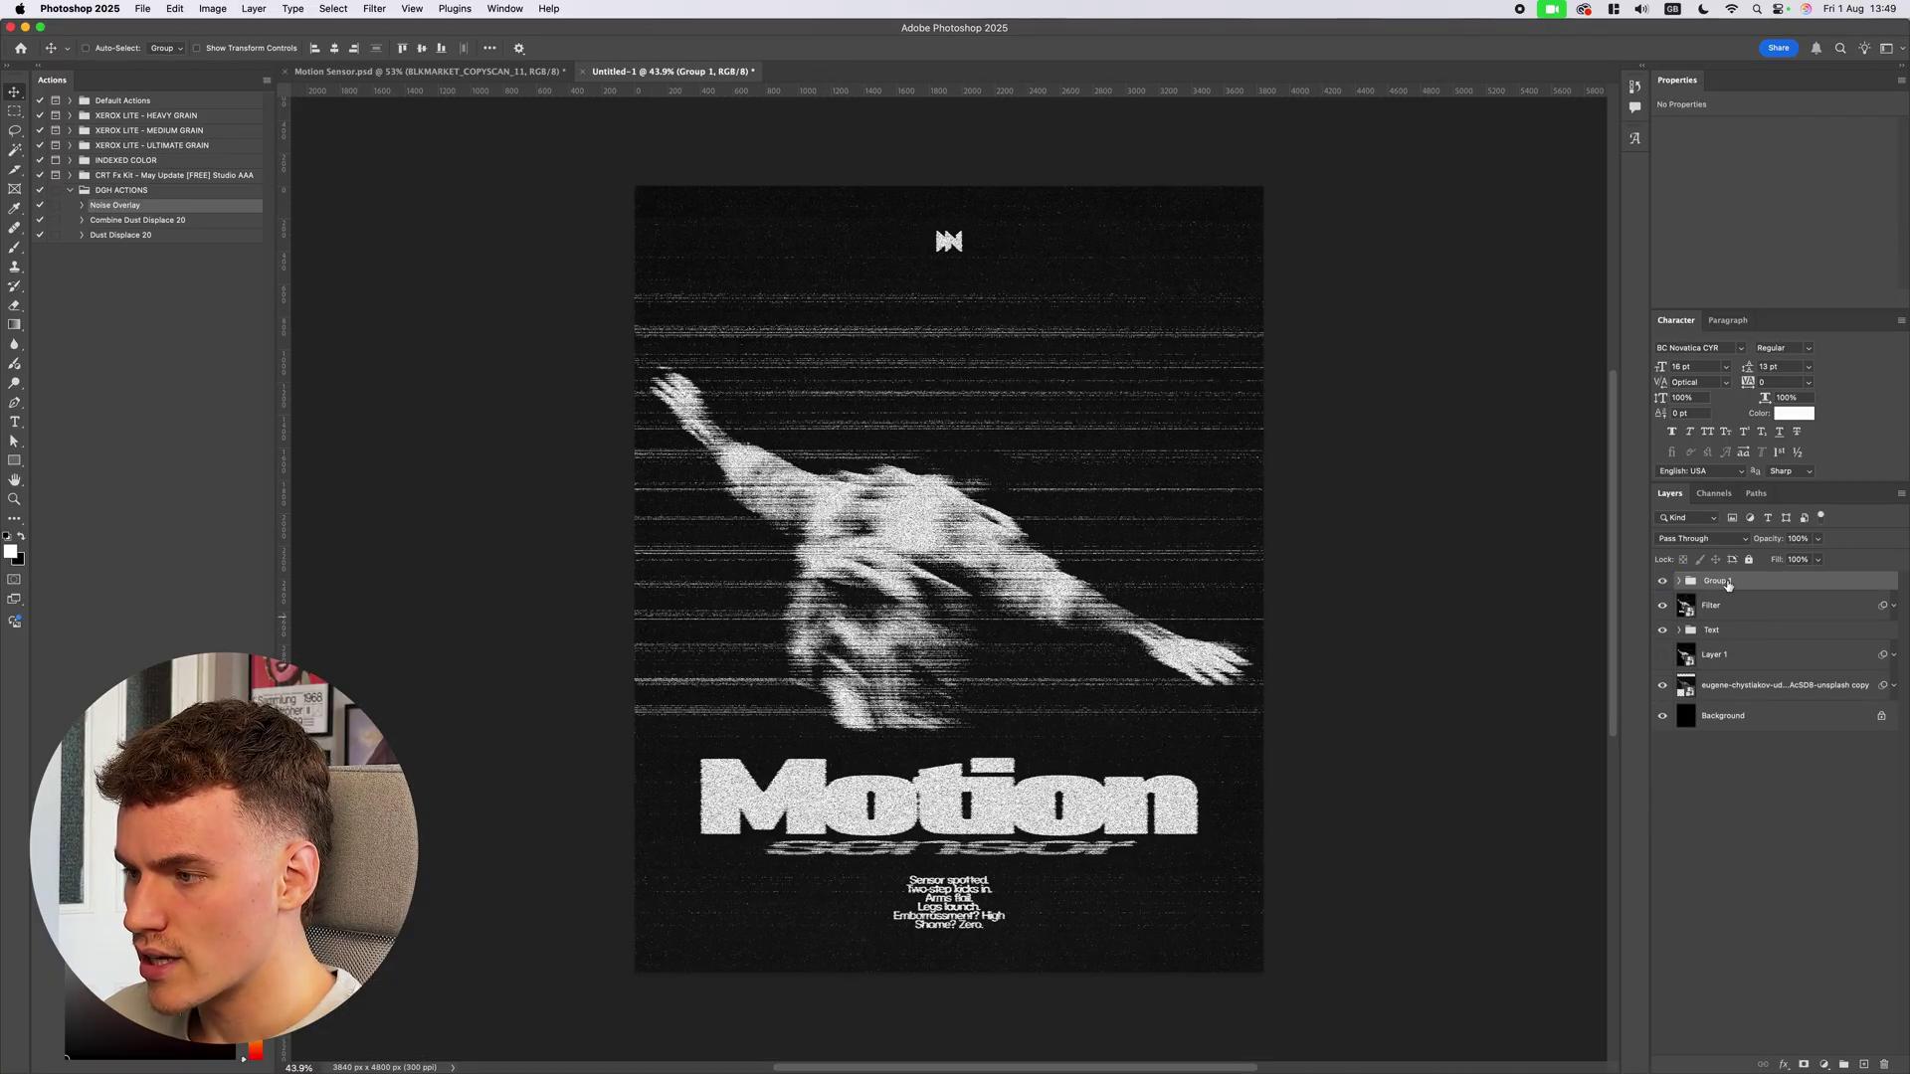
pyautogui.doubleClick(1712, 580)
pyautogui.write('Texture')
pyautogui.press('Return')
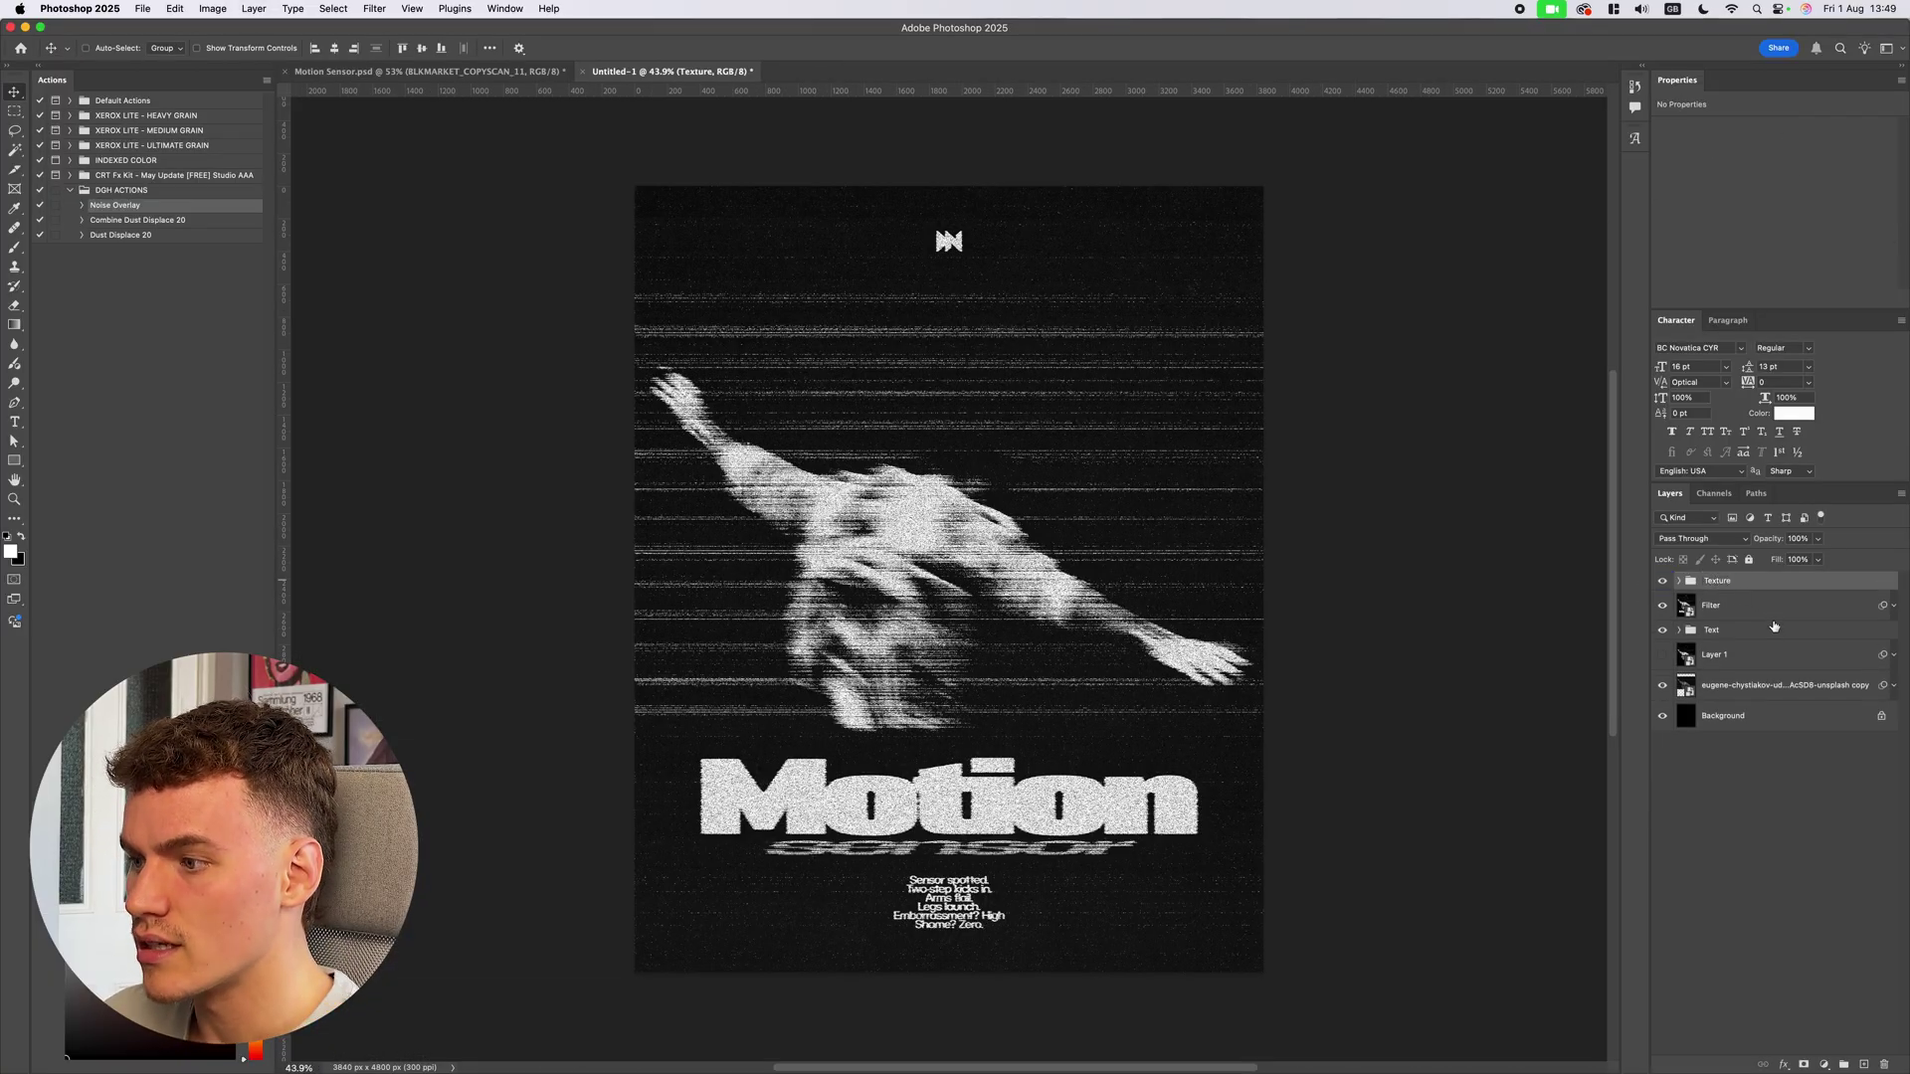
# Add a Gradient Map adjustment layer directly above the Filter layer and open its gradient for editing
pyautogui.click(1781, 607)
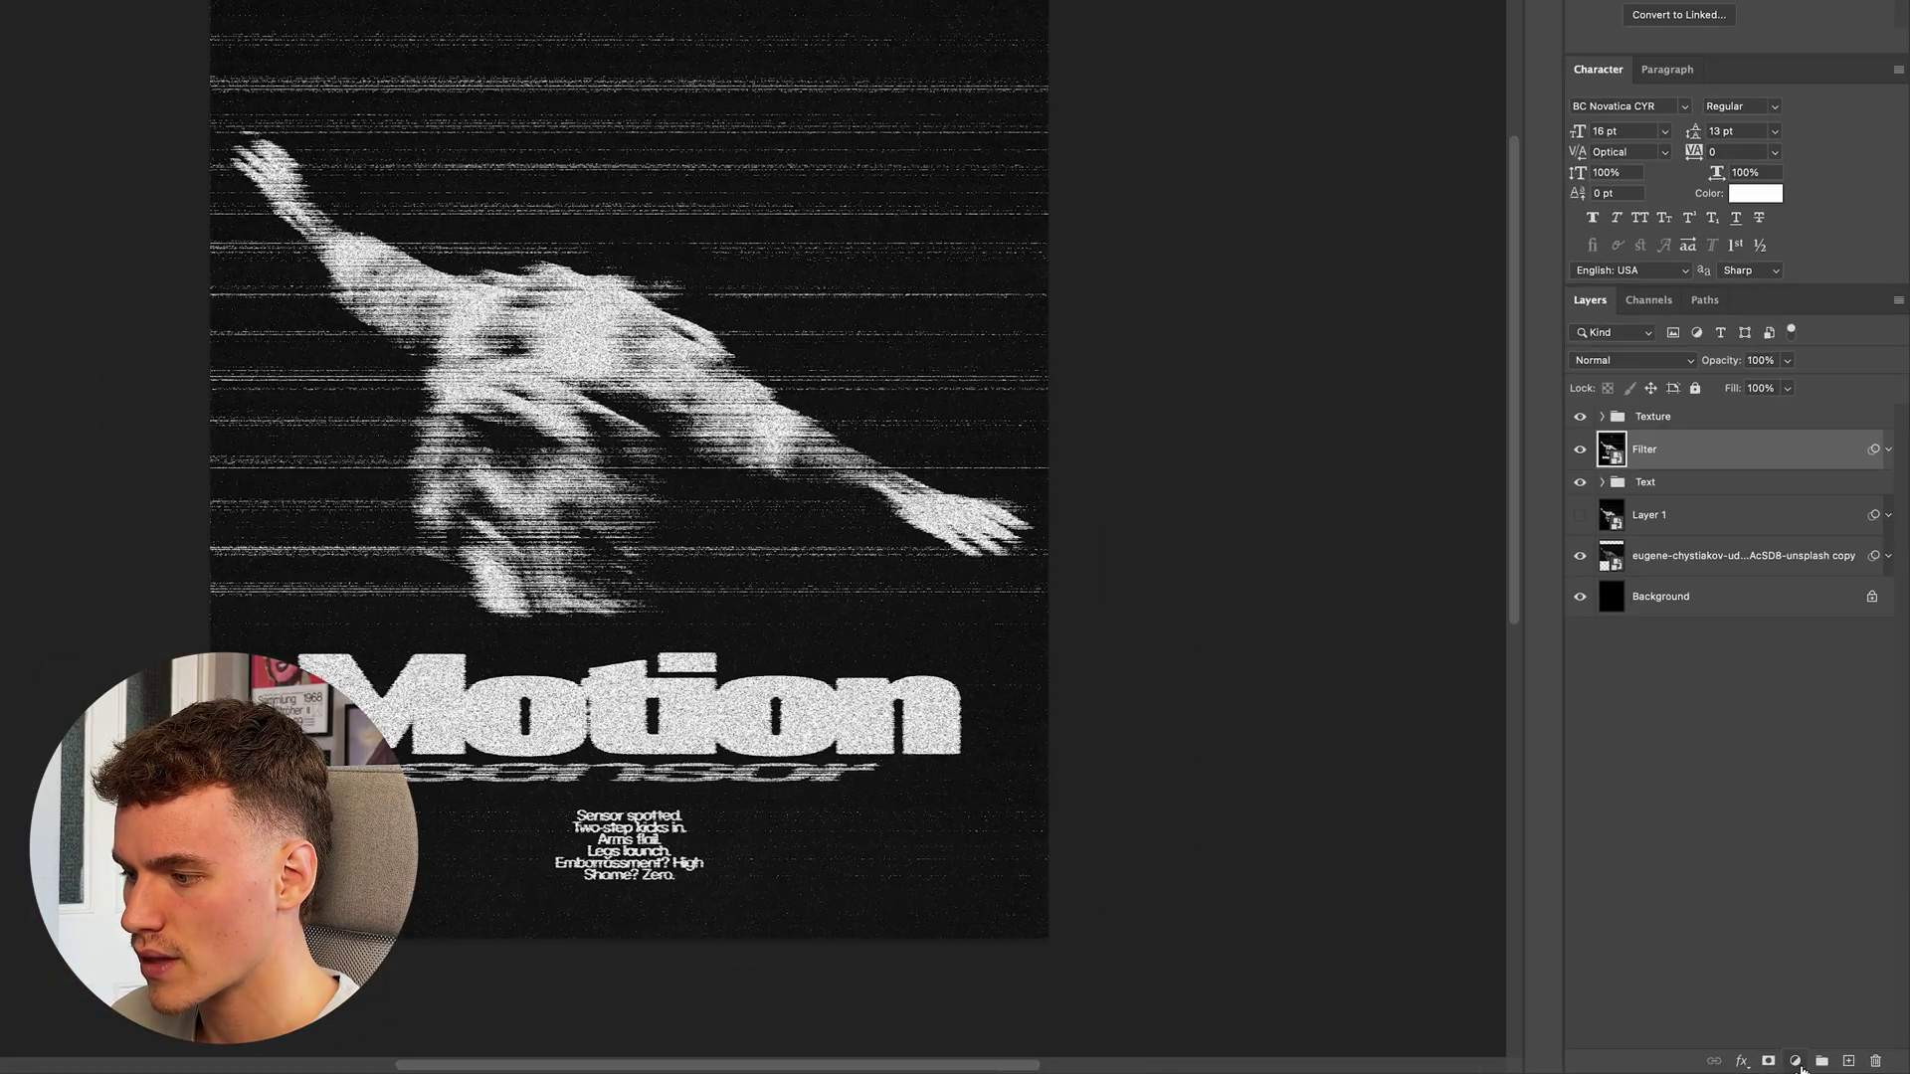
pyautogui.click(1823, 1064)
pyautogui.click(1830, 1040)
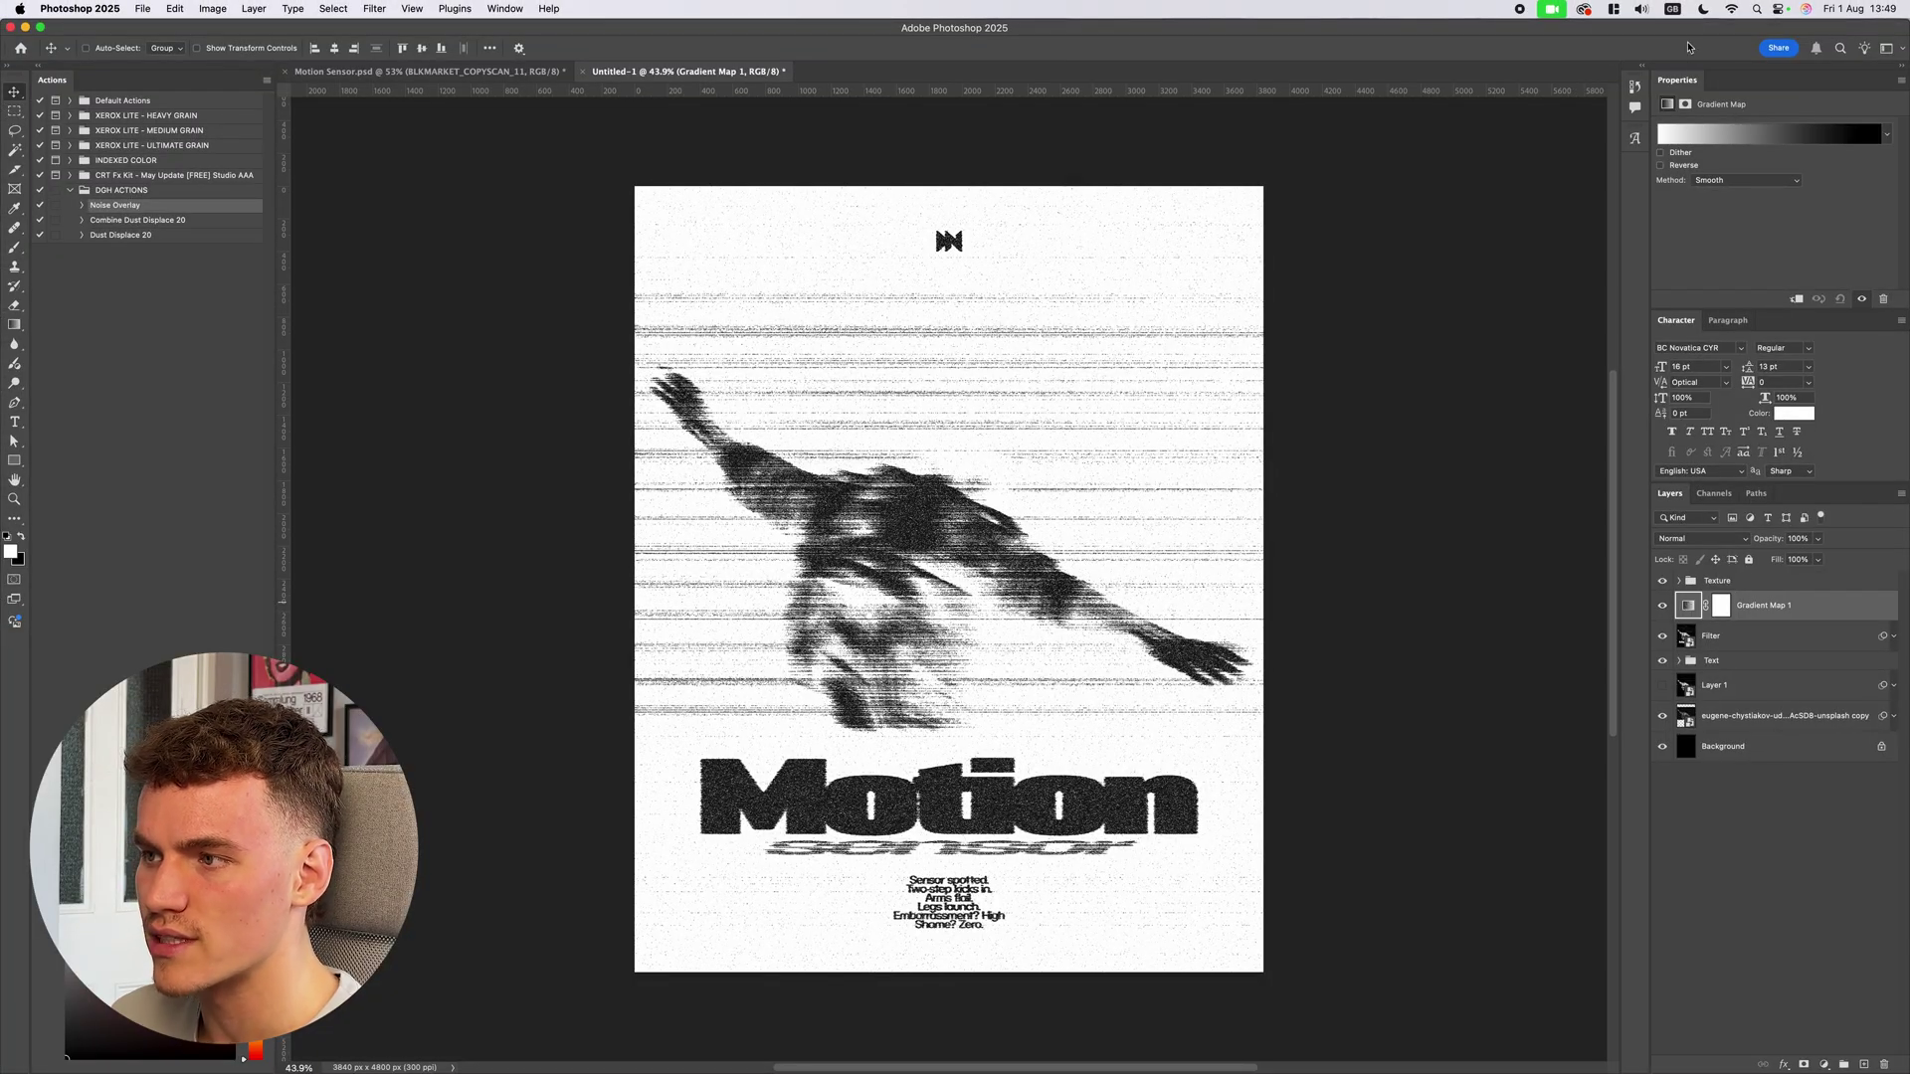
pyautogui.click(1771, 134)
pyautogui.moveTo(1546, 358); pyautogui.dragTo(1513, 319)
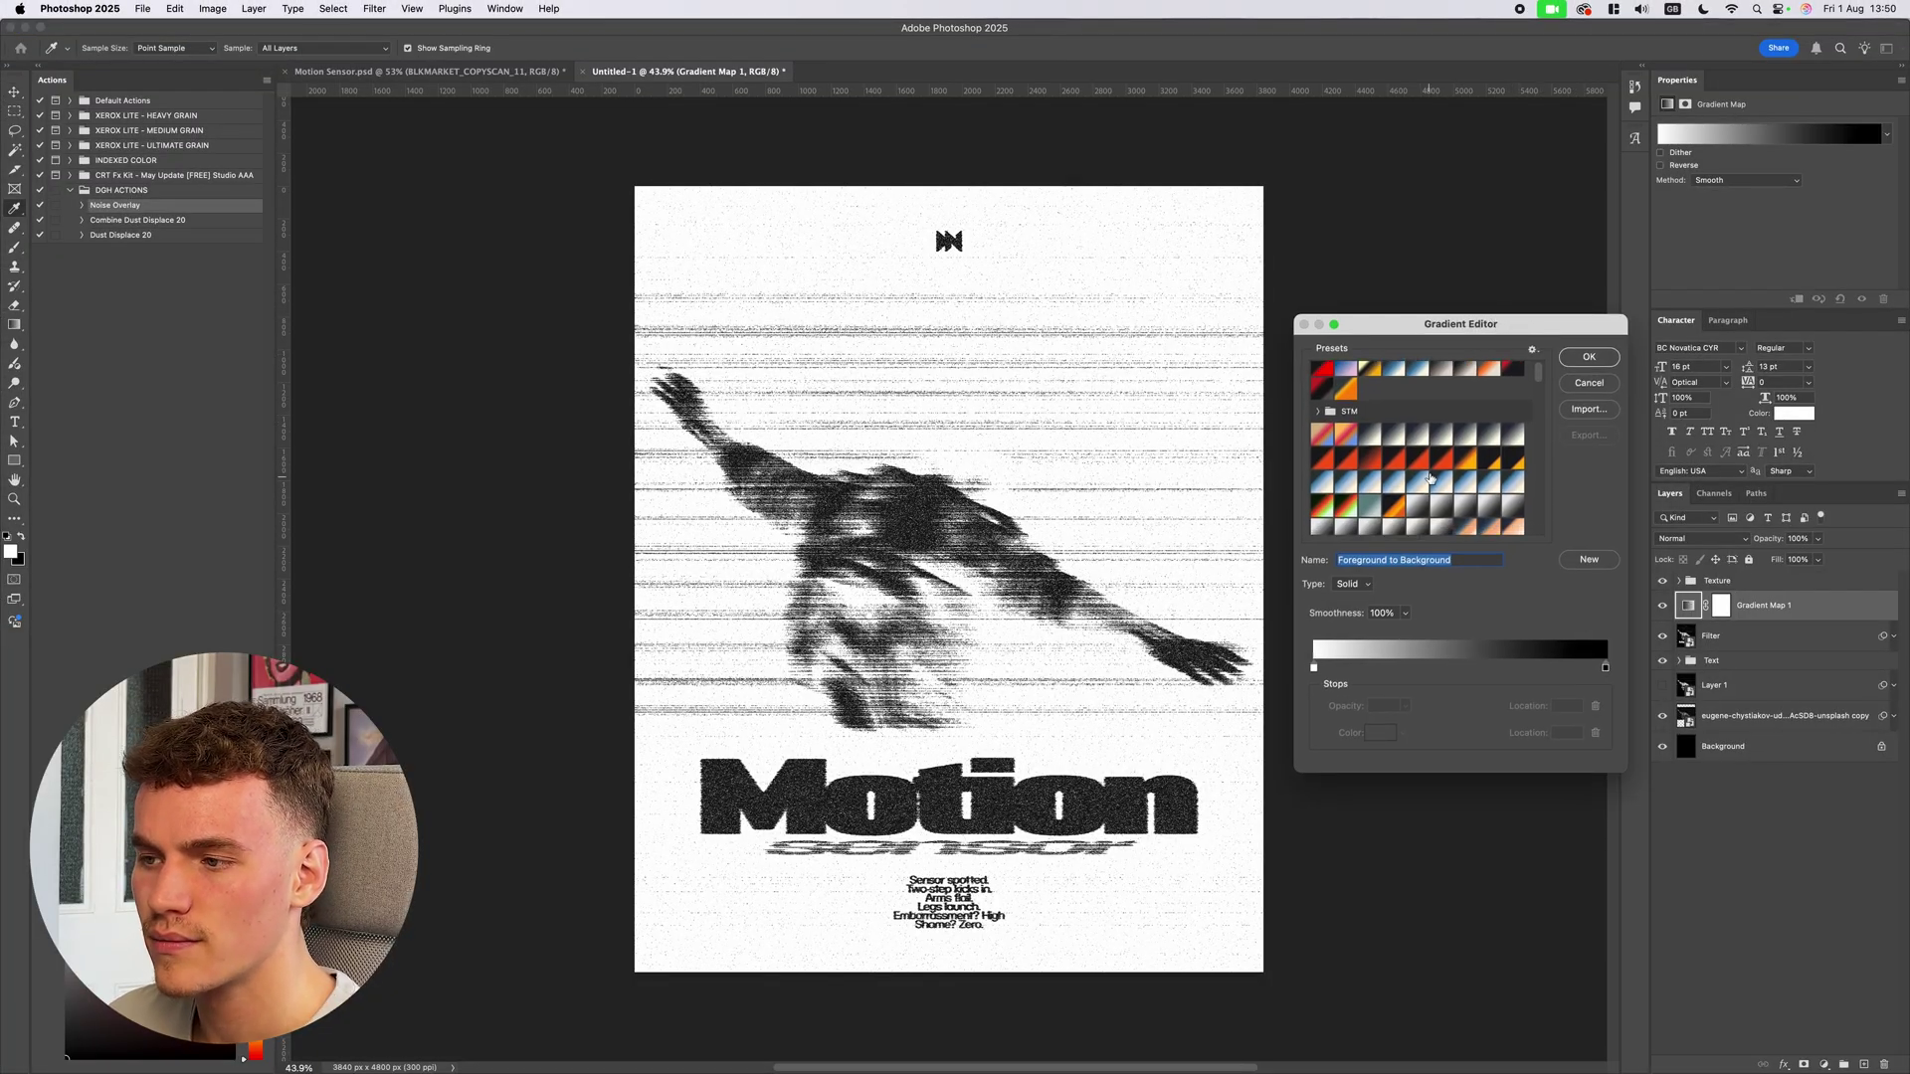
# Try several multicolour gradient presets with dark shadows and cream highlights on the gradient map
pyautogui.scroll(-5, 1431, 477)
pyautogui.click(1436, 438)
pyautogui.click(1392, 409)
pyautogui.scroll(1, 1392, 416)
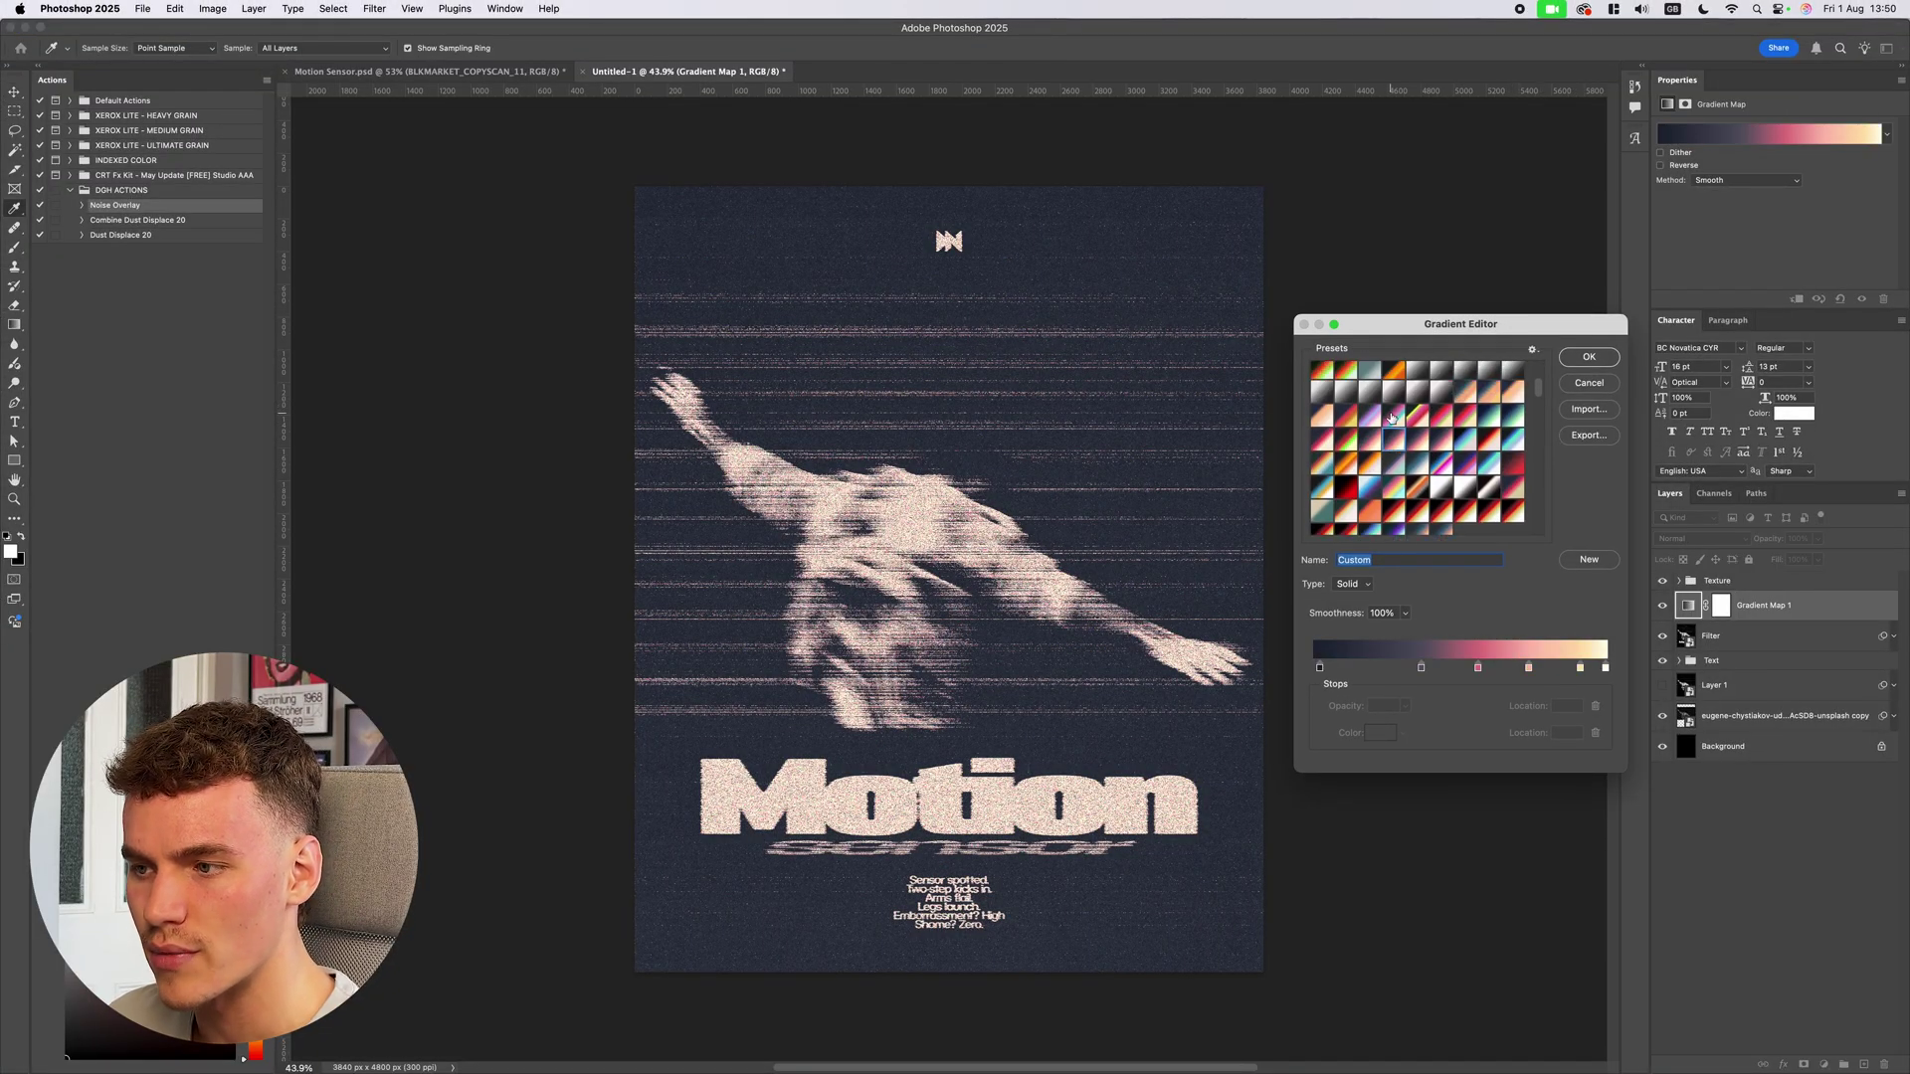
pyautogui.click(1392, 416)
pyautogui.click(1489, 412)
pyautogui.click(1417, 415)
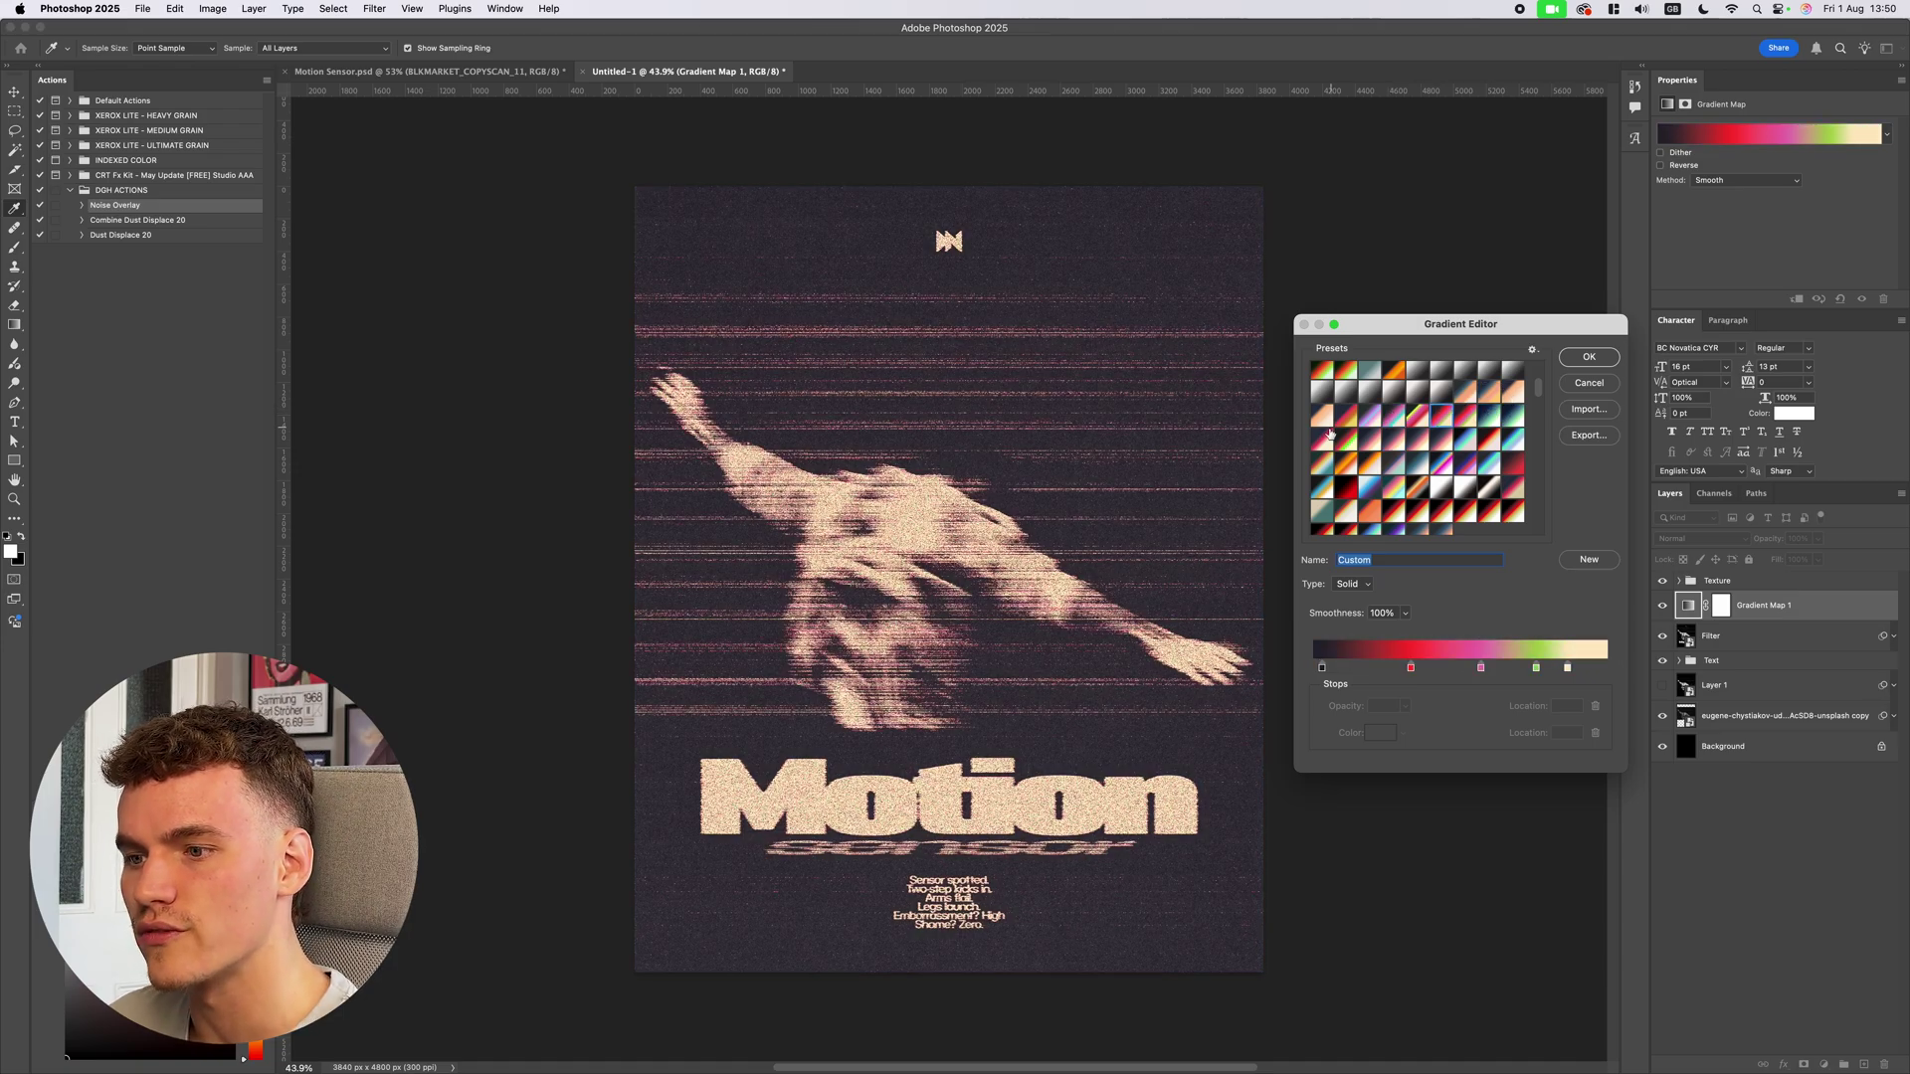
pyautogui.click(1323, 438)
pyautogui.click(1322, 417)
pyautogui.scroll(-3, 1446, 435)
pyautogui.scroll(-5, 1446, 435)
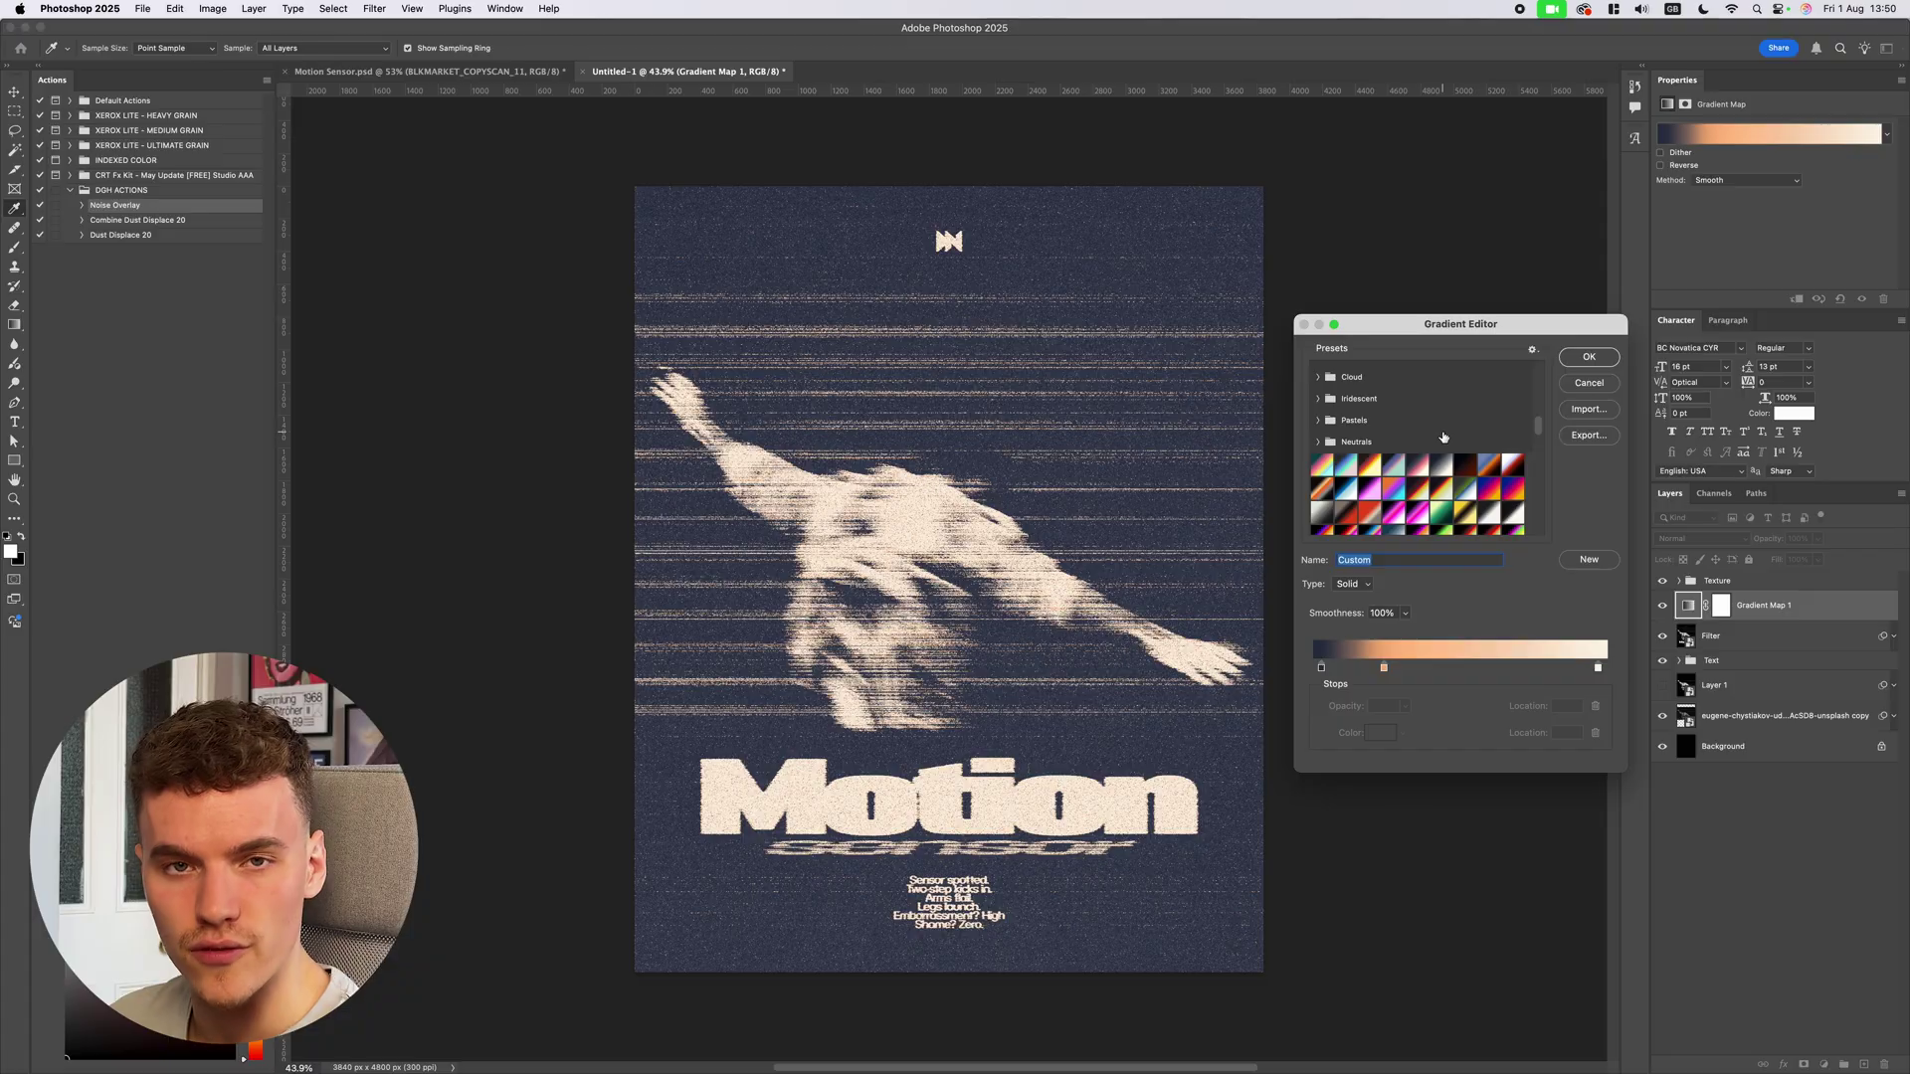
# Try further presets on the gradient map, including SG Duotone 09, SG Duotone 31 and SG Duotone 21
pyautogui.click(1426, 459)
pyautogui.scroll(-3, 1432, 467)
pyautogui.click(1458, 482)
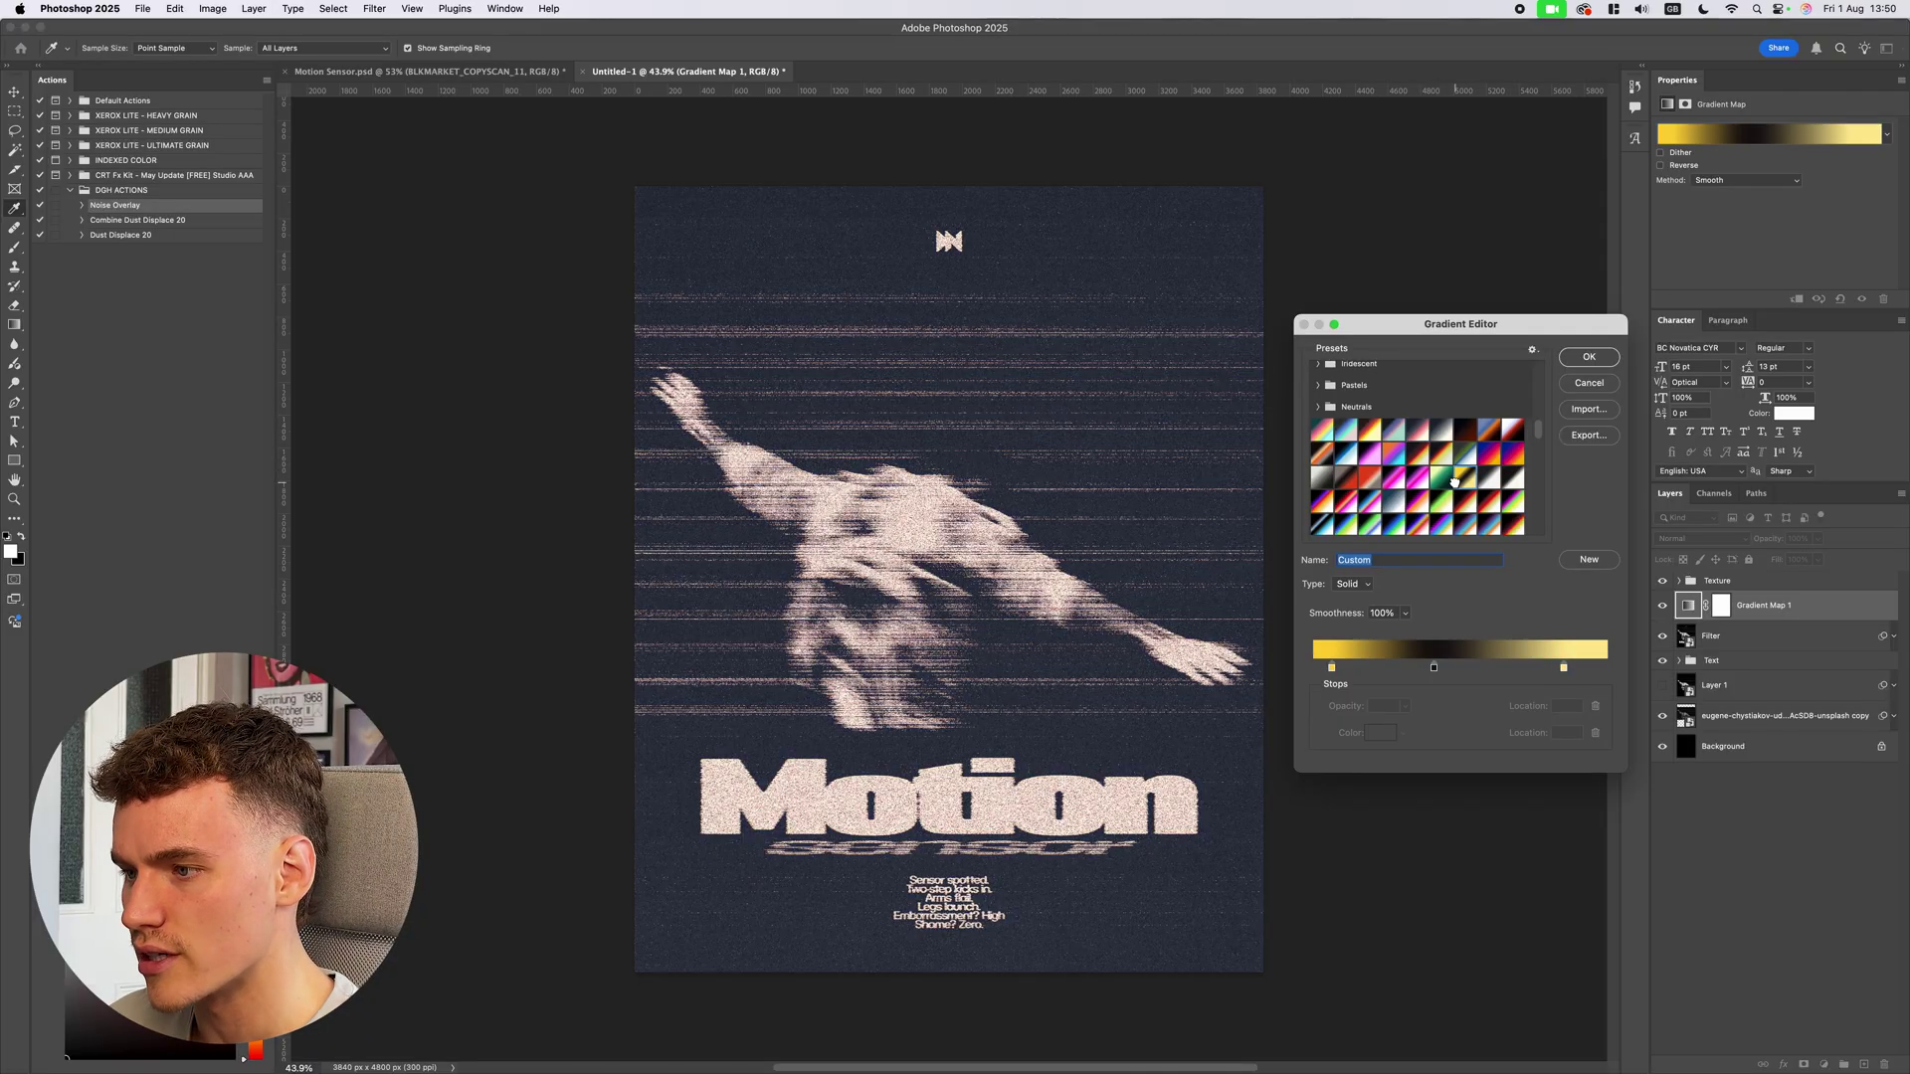
pyautogui.scroll(-2, 1462, 479)
pyautogui.scroll(3, 1462, 479)
pyautogui.click(1499, 431)
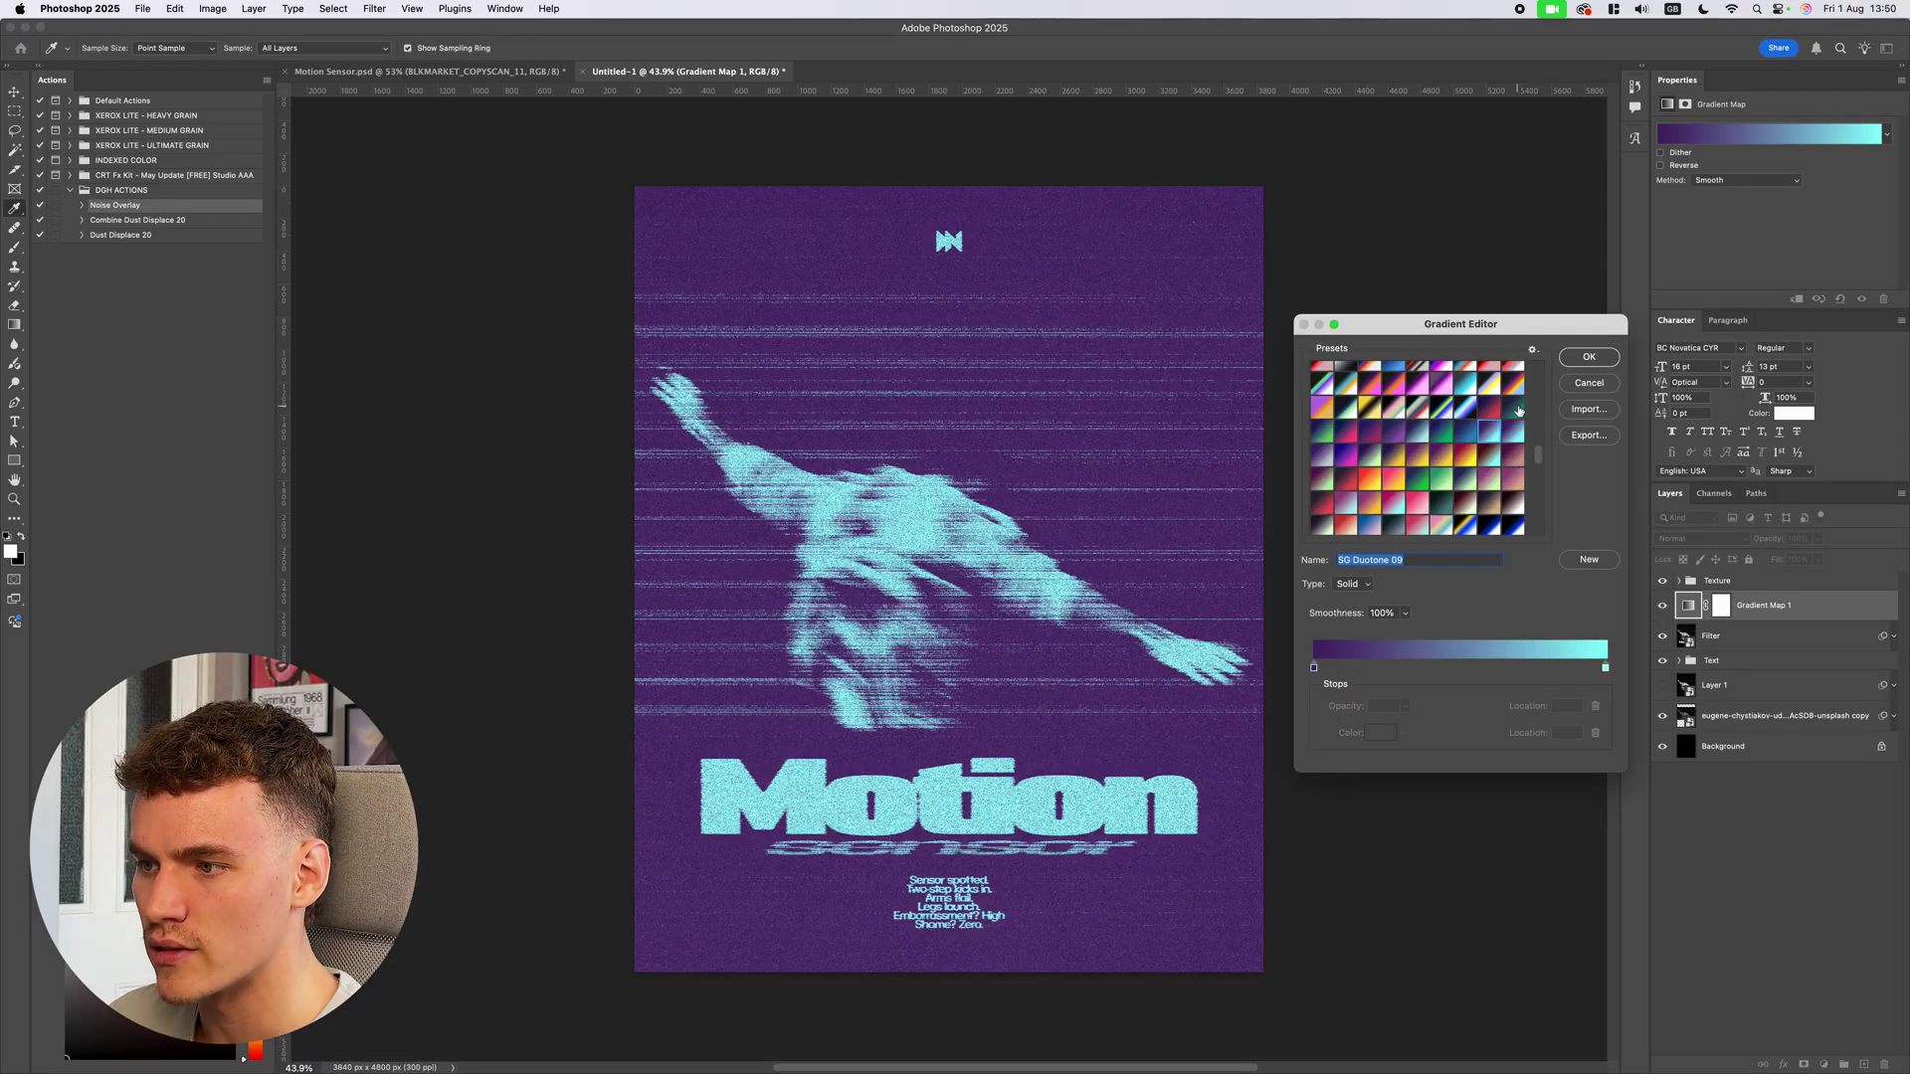
pyautogui.click(1346, 454)
pyautogui.click(1403, 519)
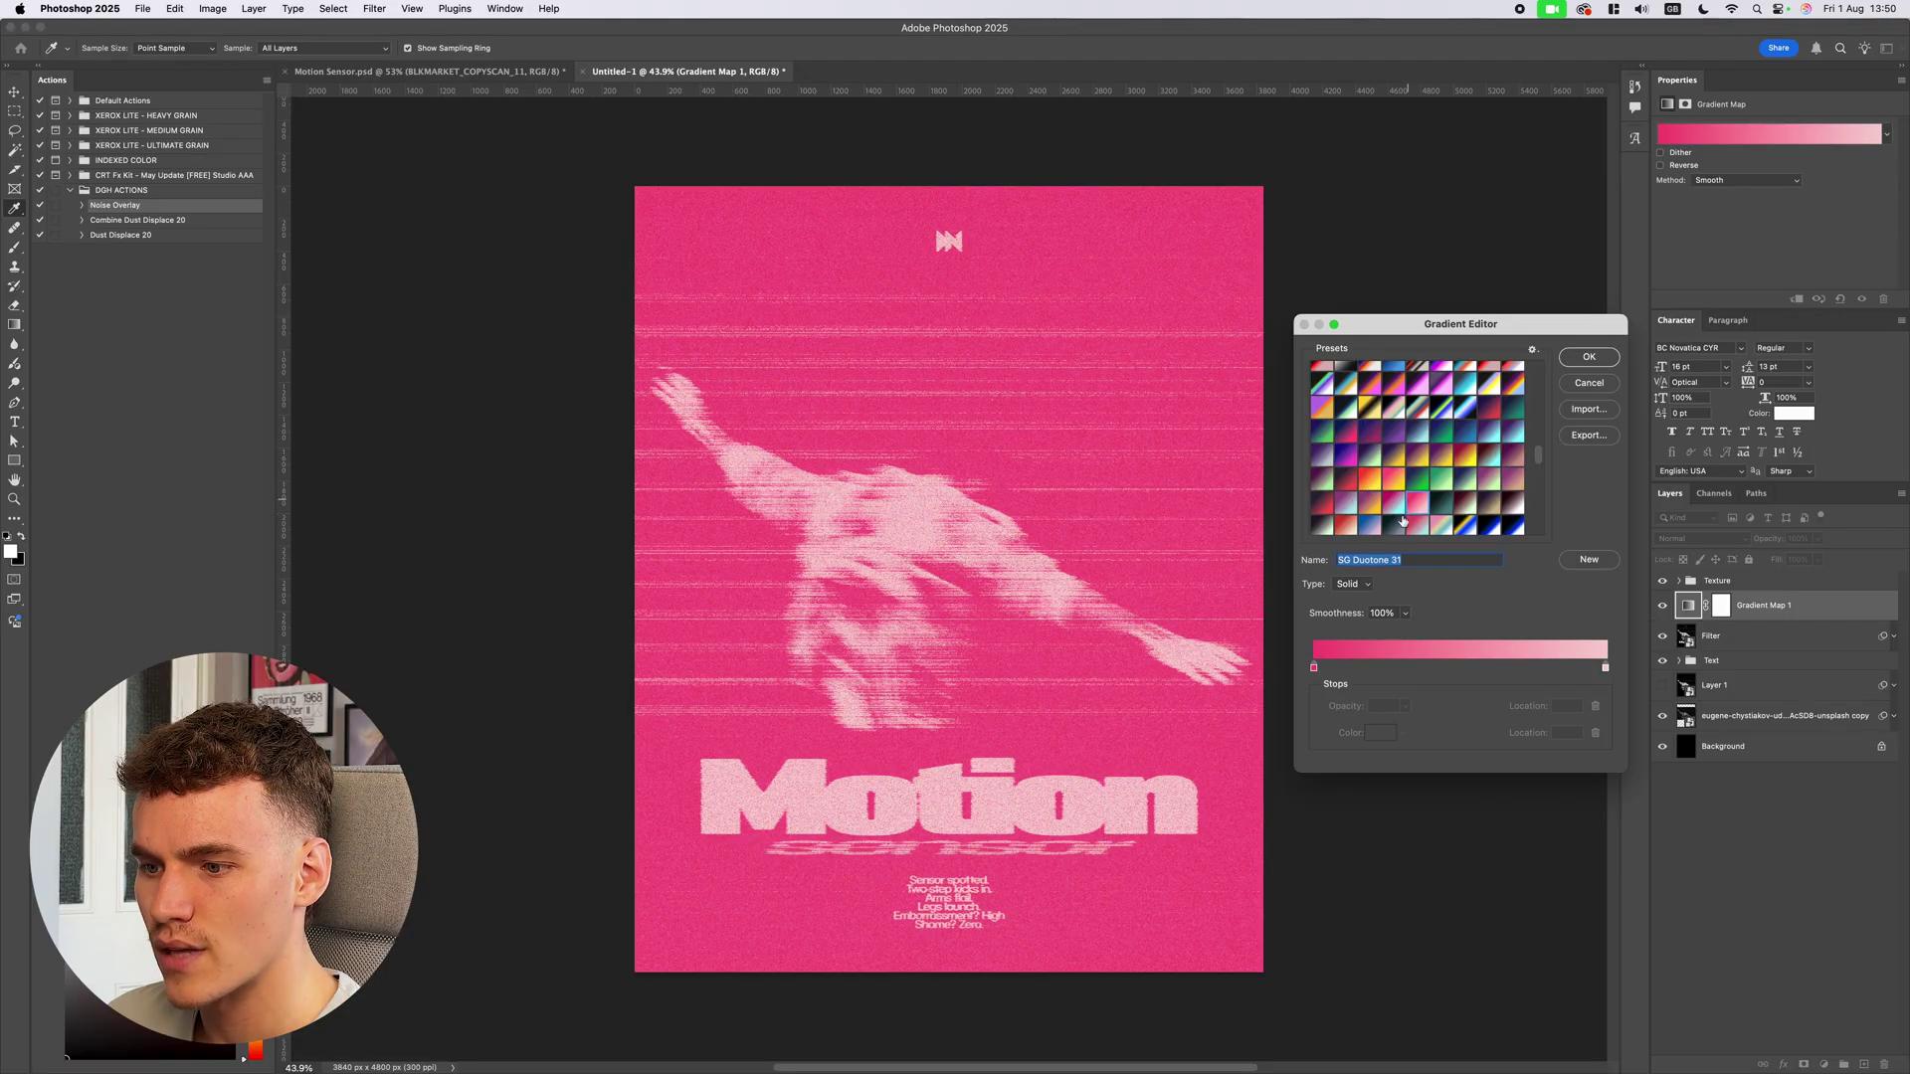
pyautogui.click(1370, 478)
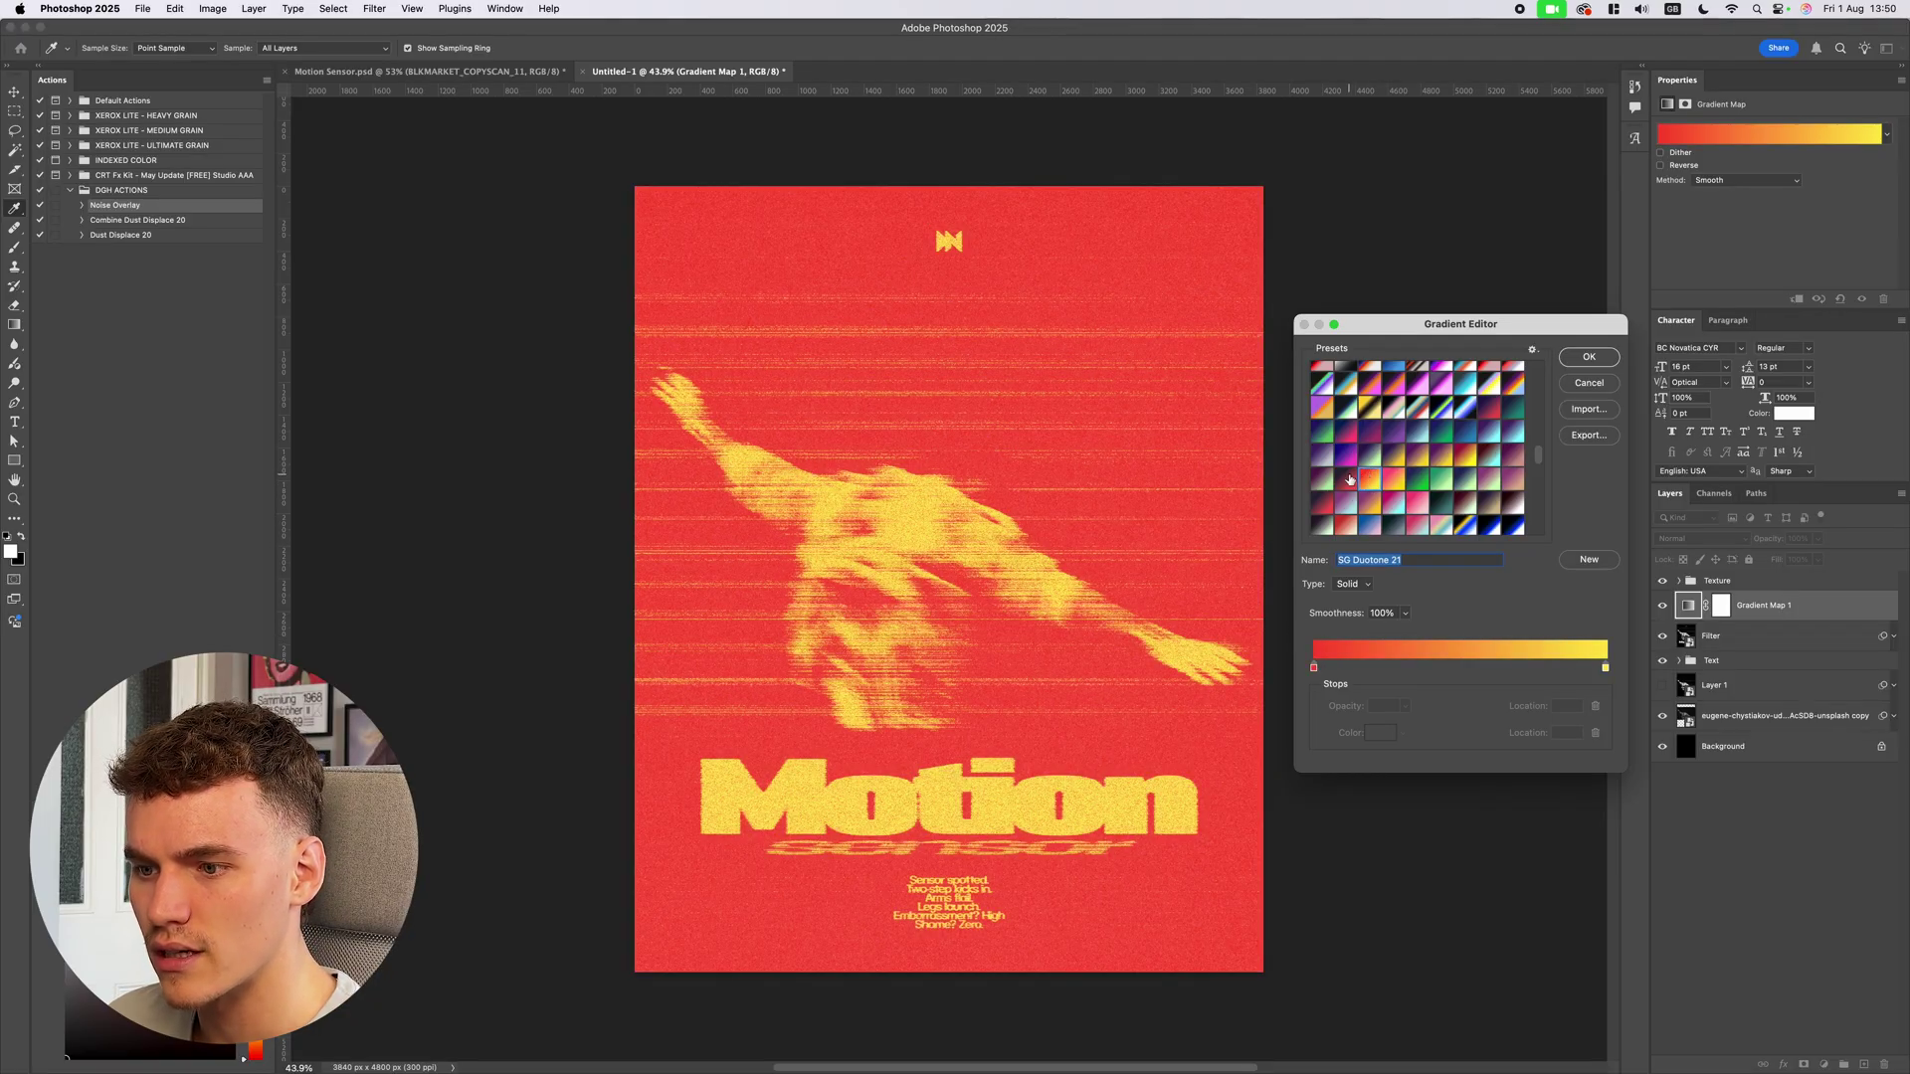
# Try the SG Duotone 20 preset with its dark stop at 19% and its red stop at 48%
pyautogui.click(1345, 482)
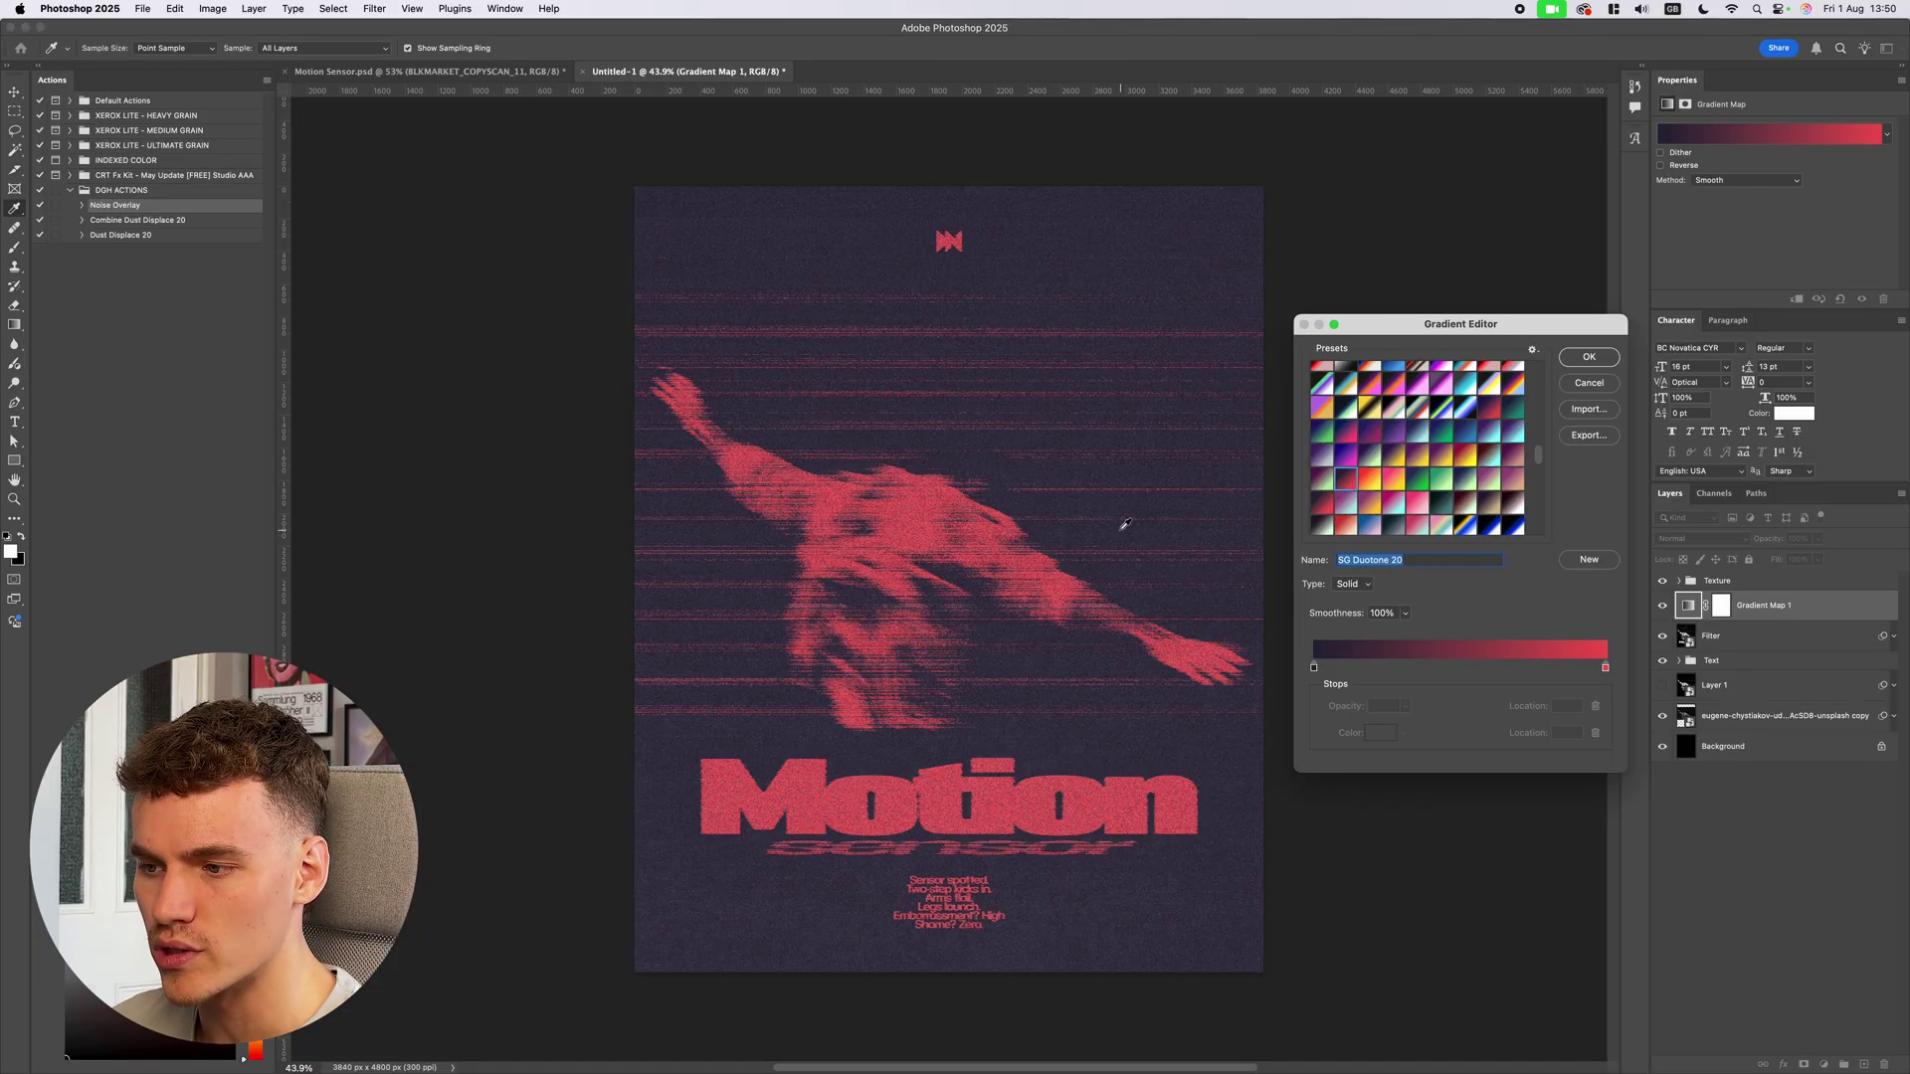
pyautogui.moveTo(1313, 668); pyautogui.dragTo(1368, 668)
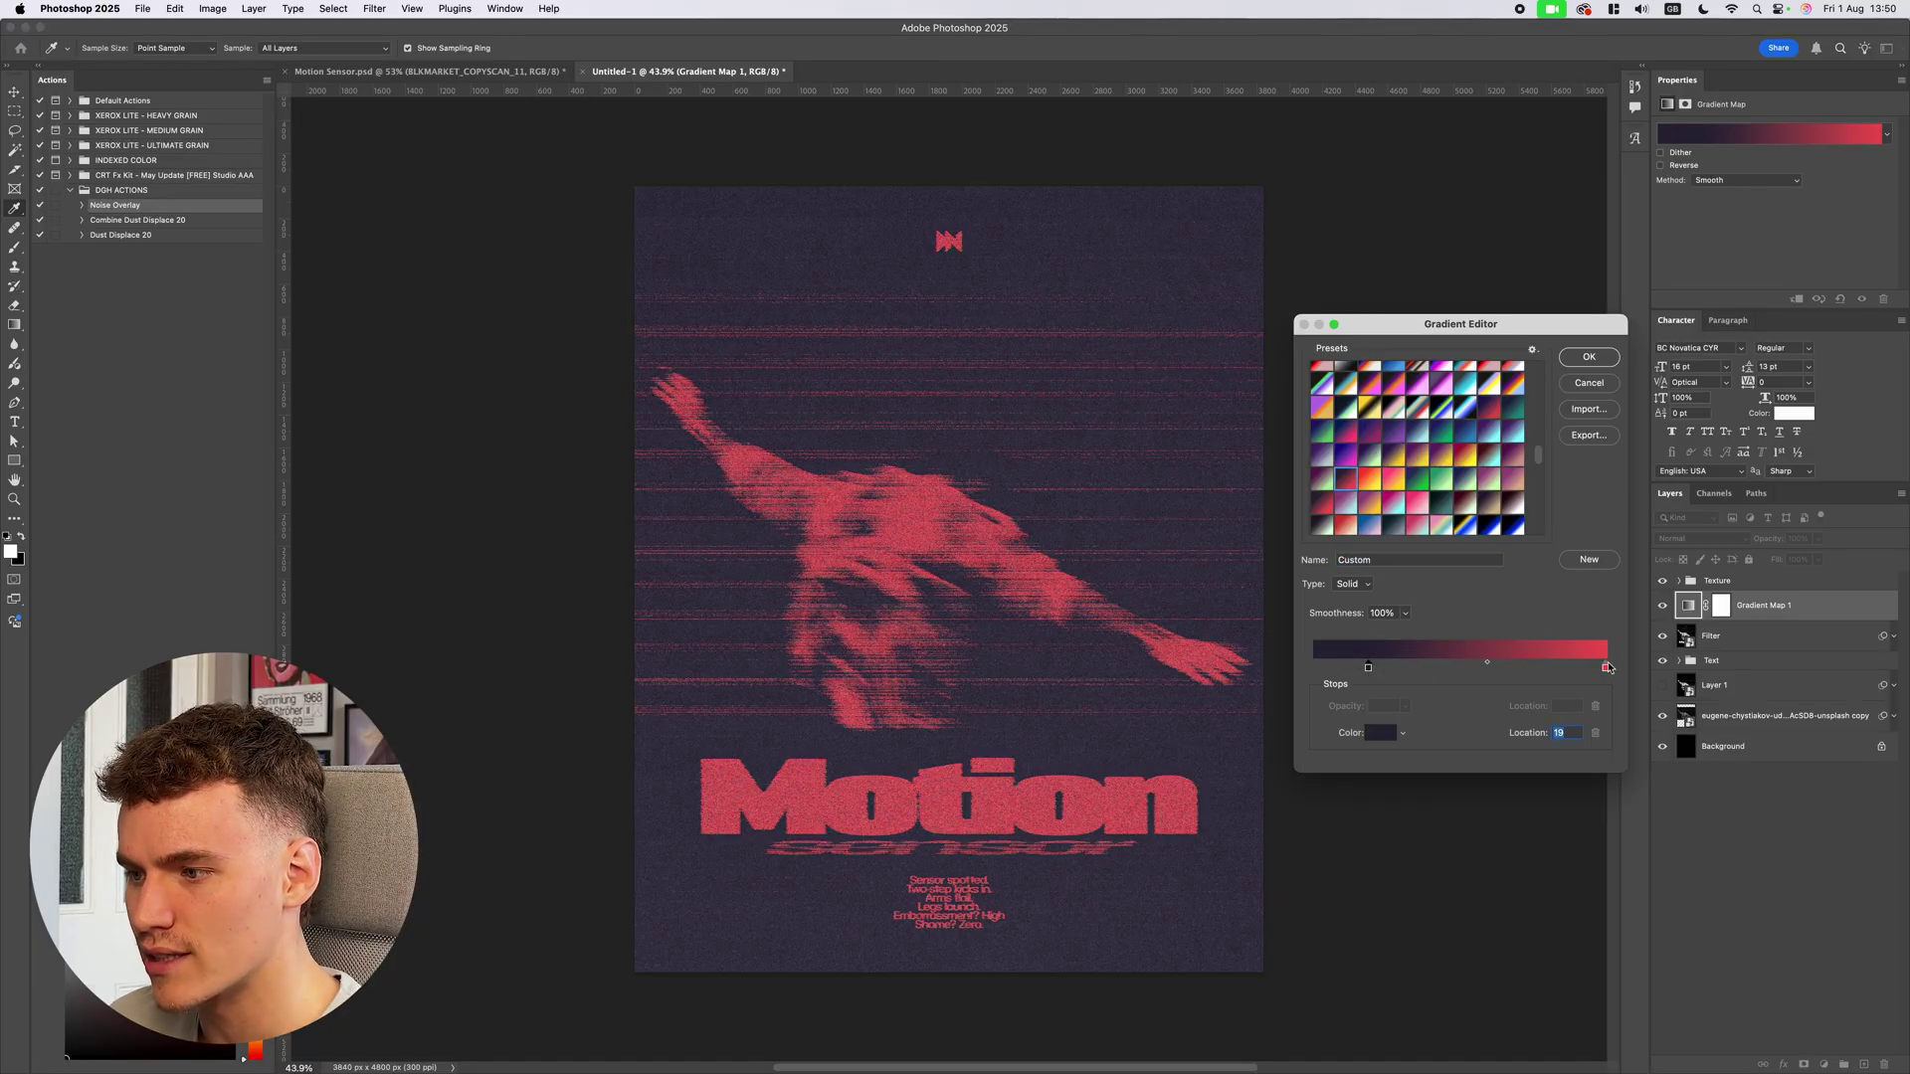
pyautogui.moveTo(1607, 668); pyautogui.dragTo(1452, 669)
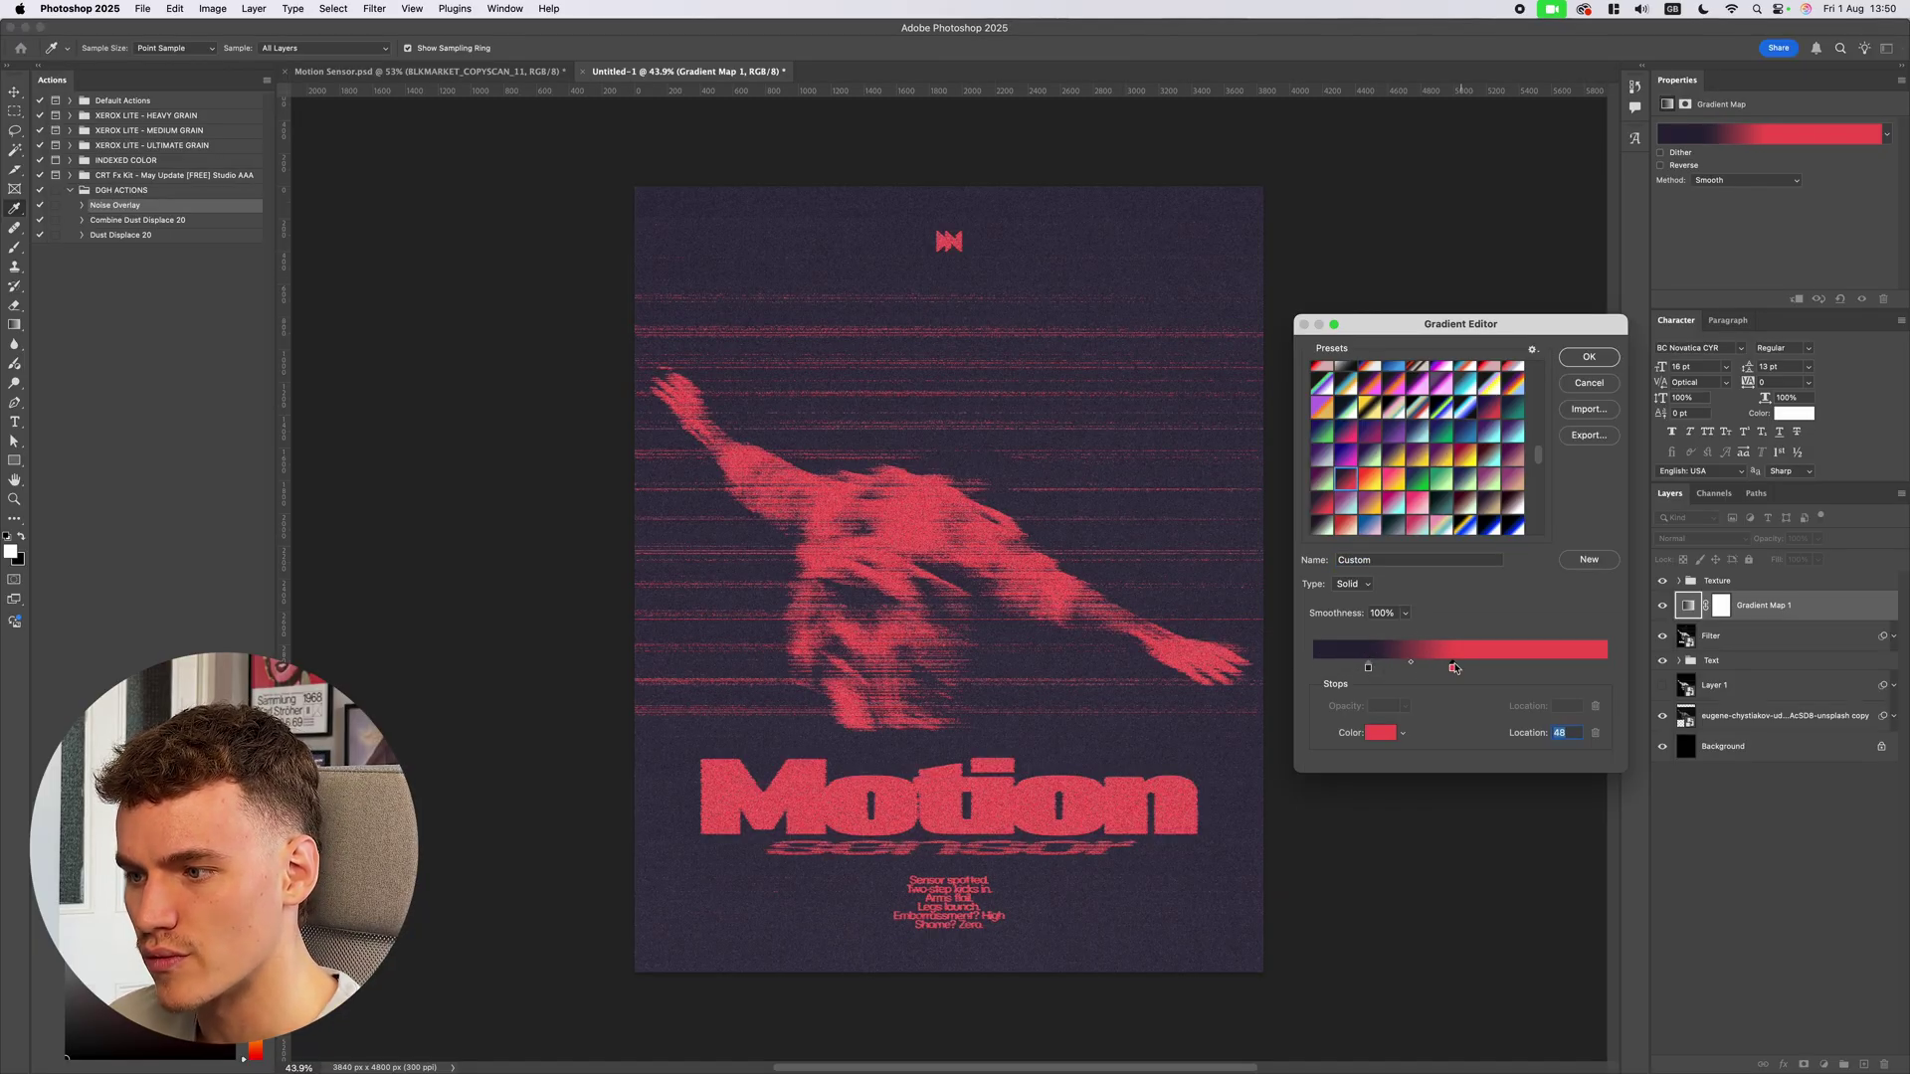
# Apply the red-to-cream SG Duotone 37 preset to the gradient map and accept the gradient
pyautogui.click(1346, 454)
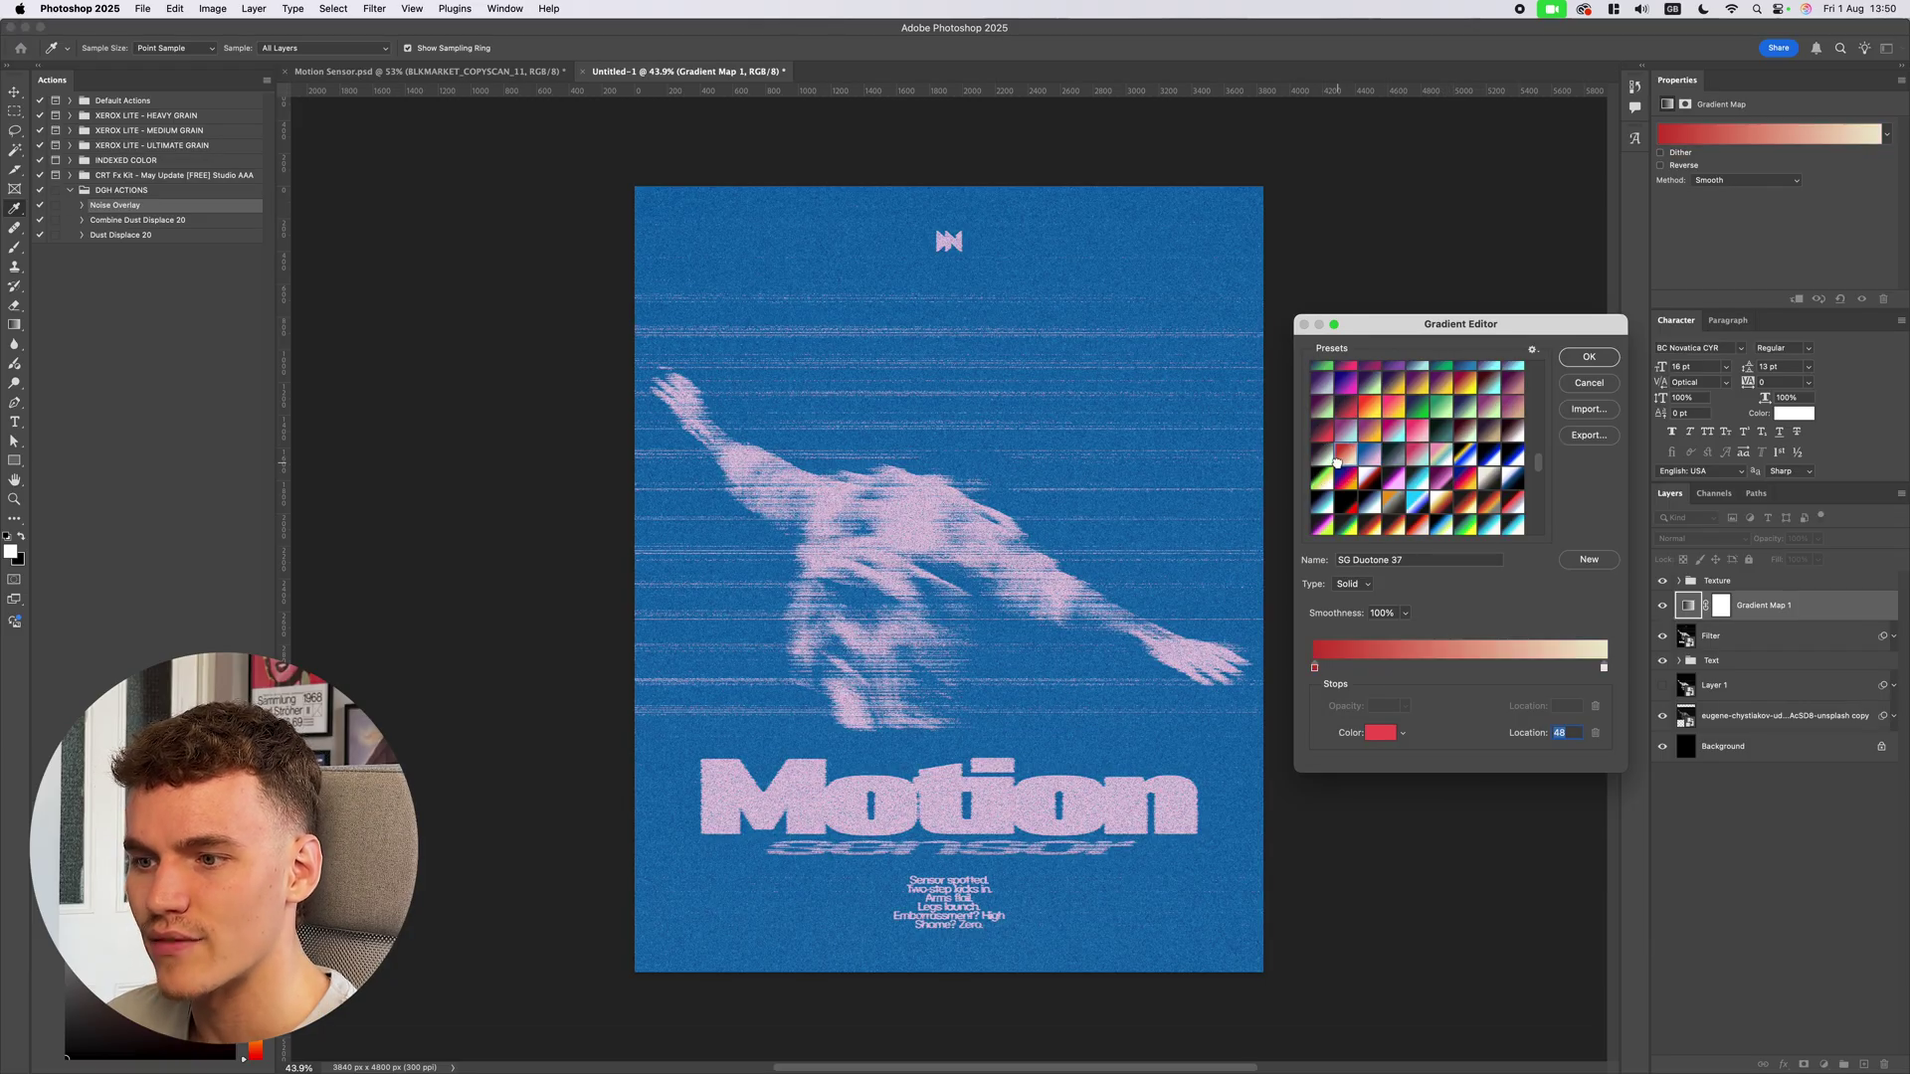
pyautogui.click(1369, 454)
pyautogui.click(1344, 456)
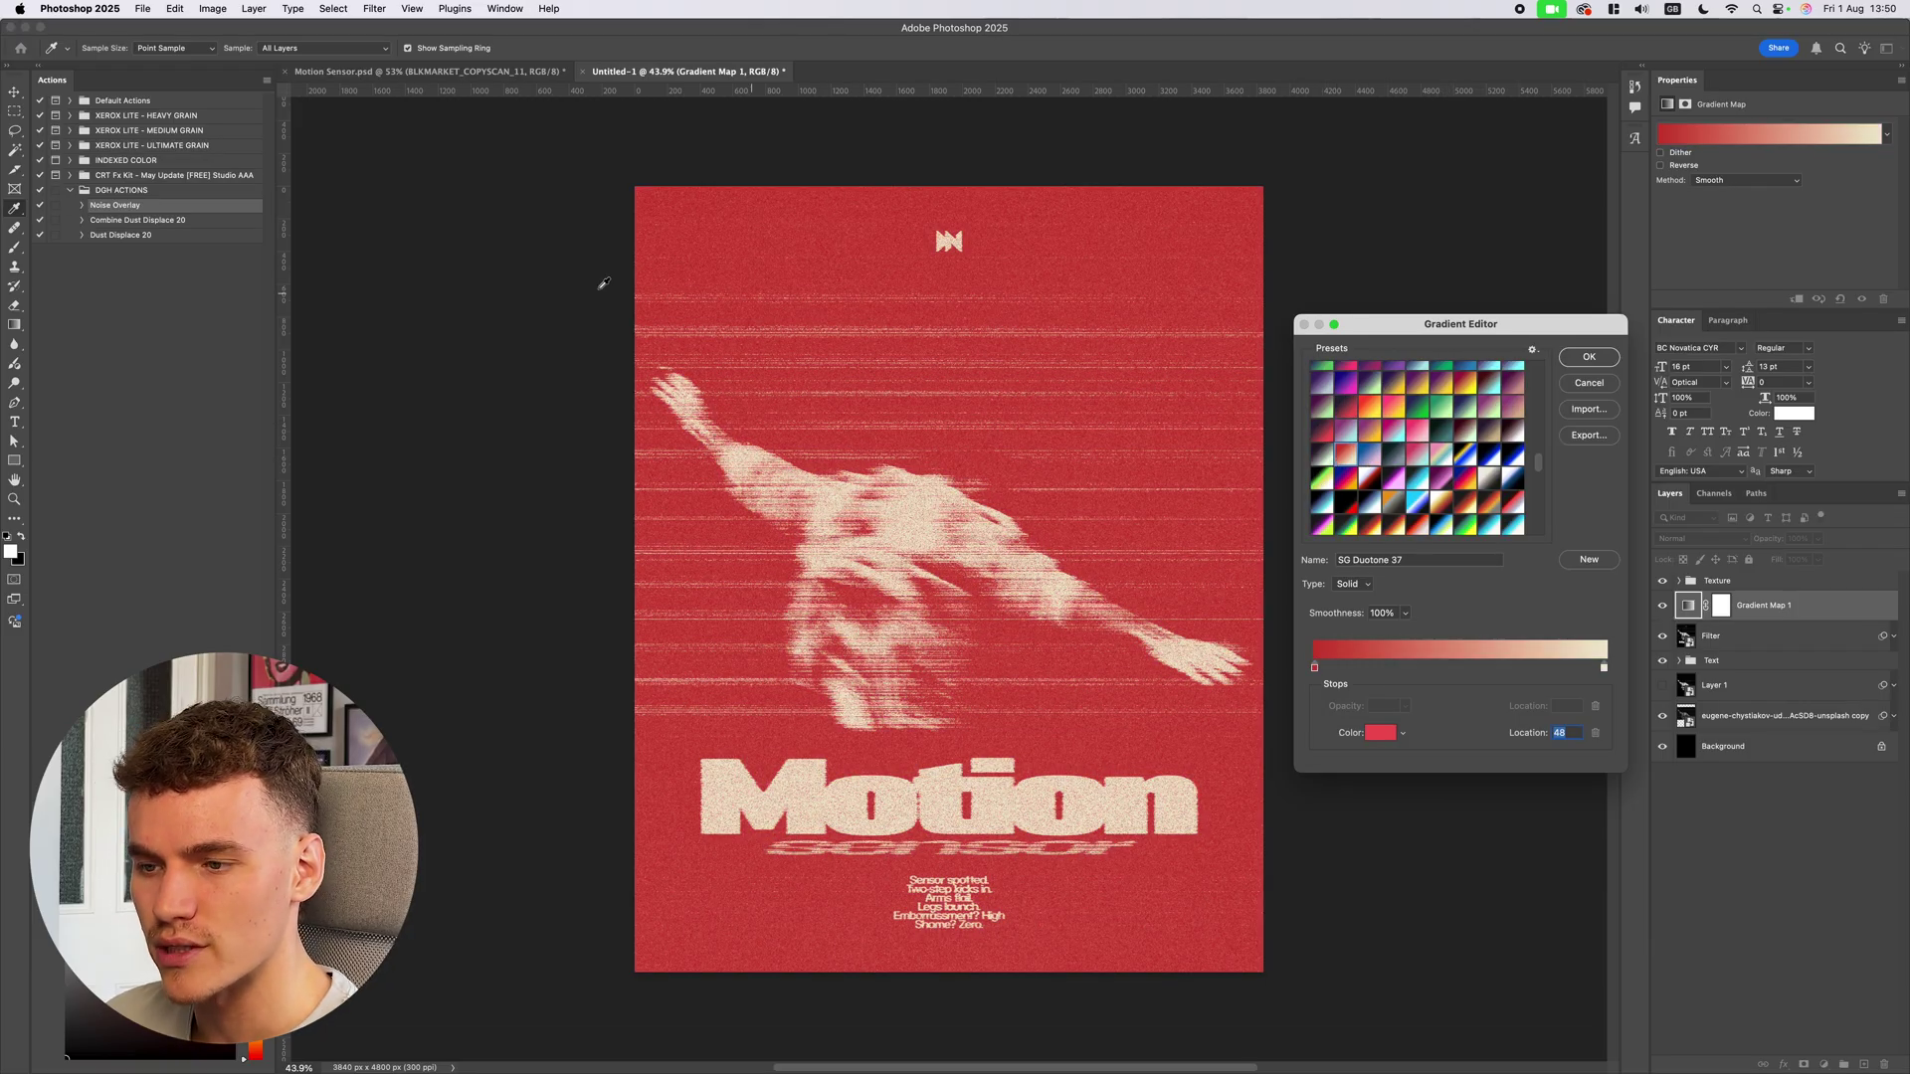
pyautogui.click(1588, 356)
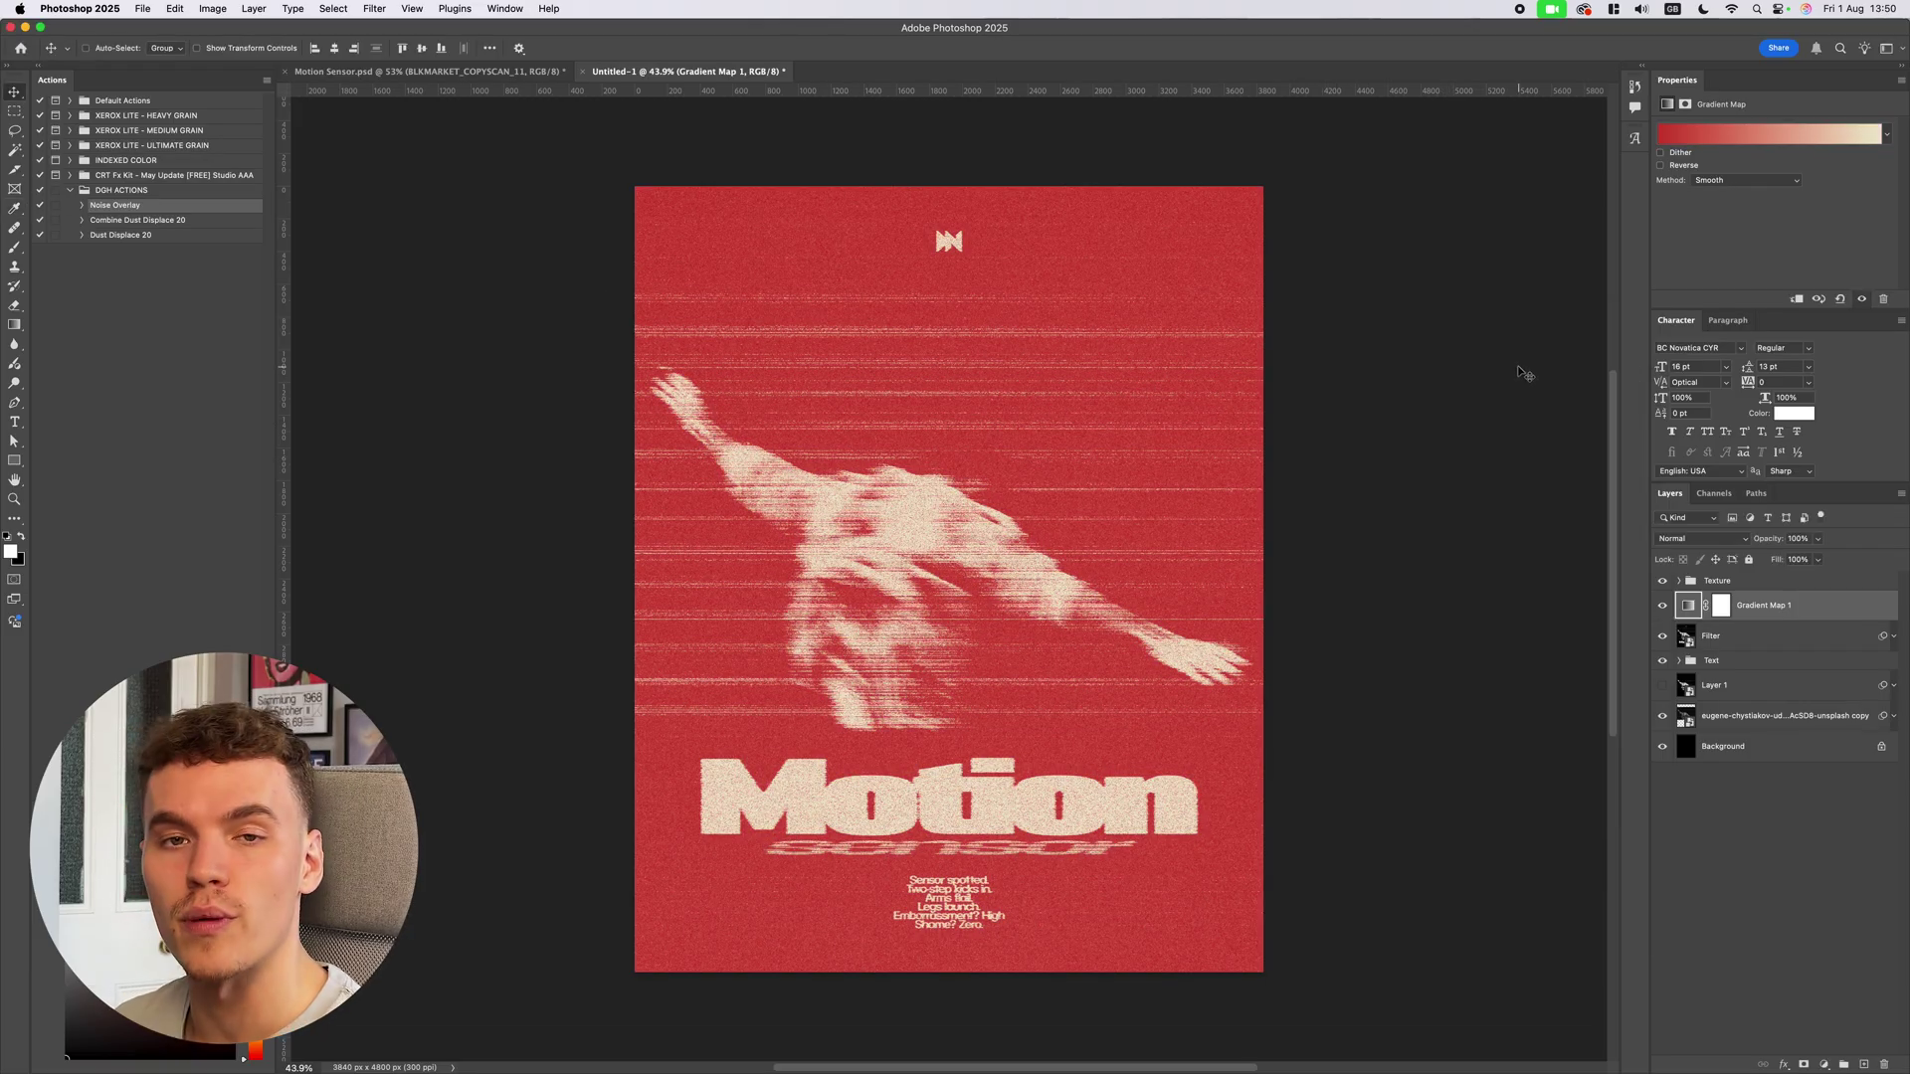